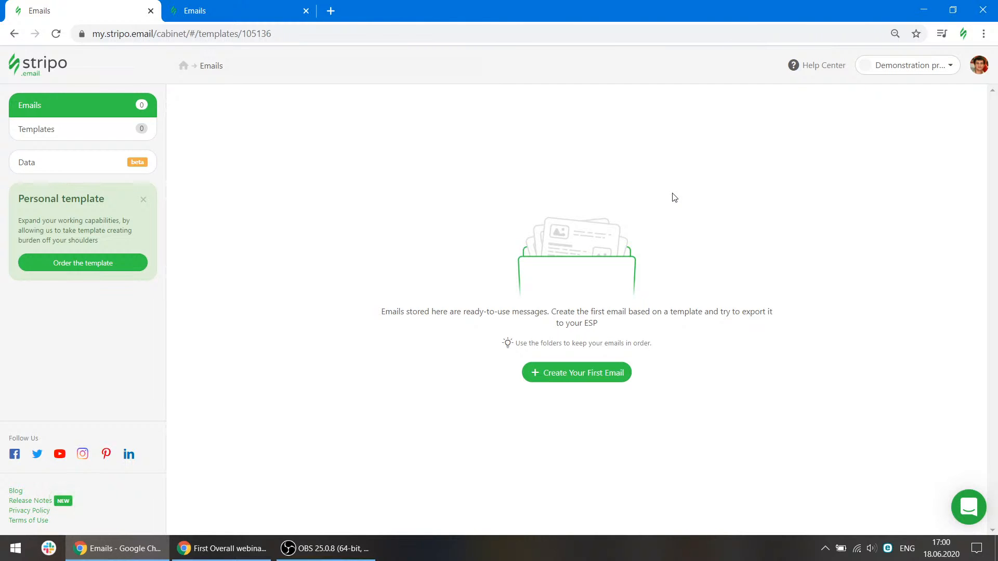
Open the help and support chat widget.
key(alt+Tab)
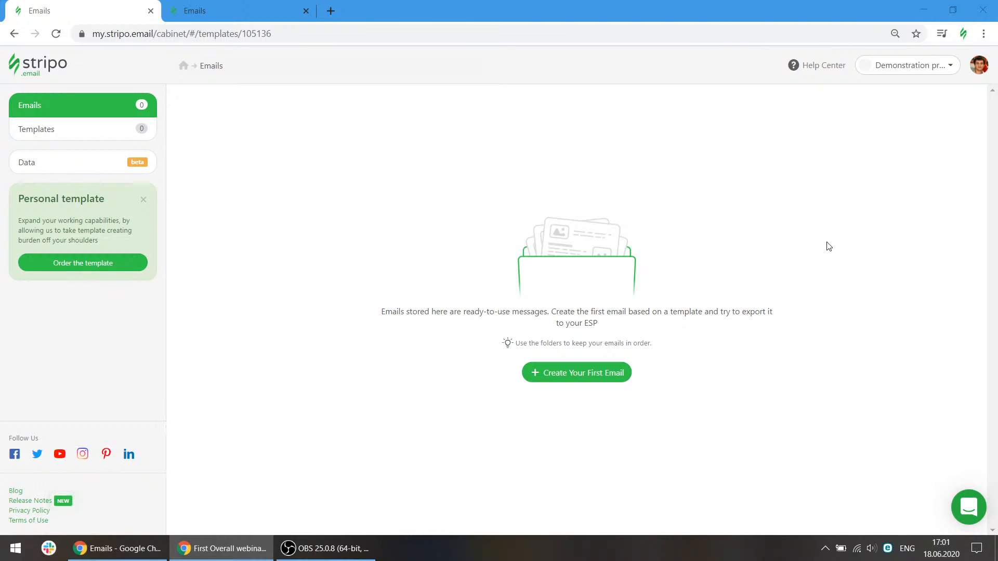
key(alt+Tab)
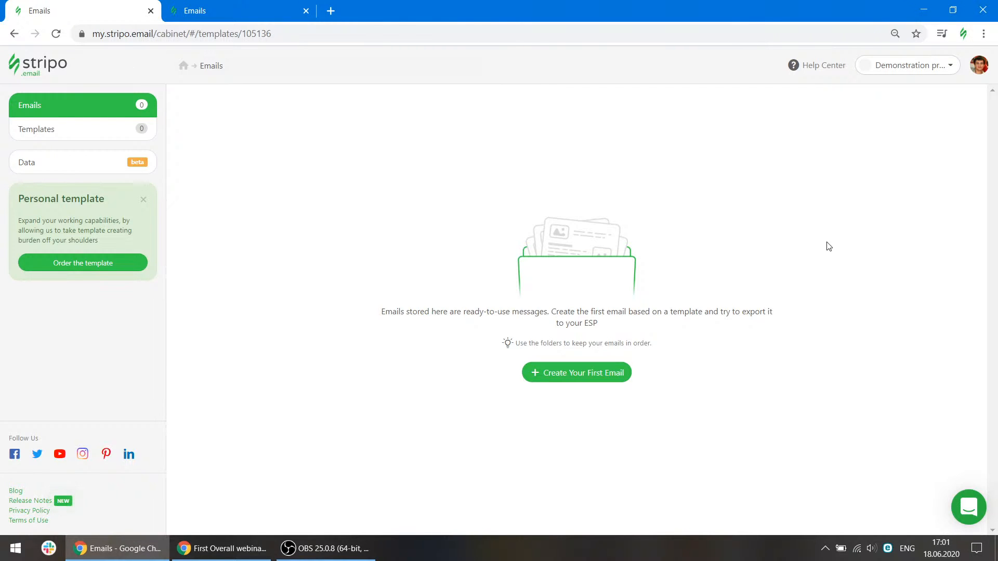
click(769, 170)
click(968, 502)
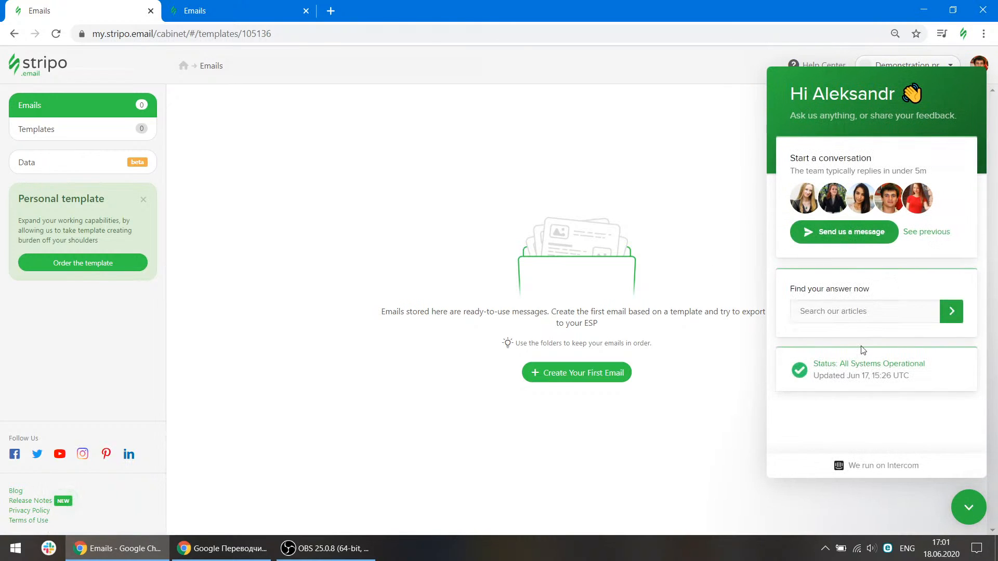
Enter the Stripo support e-mail address into the help article search field and select it.
click(845, 310)
drag(884, 311, 799, 318)
Close the help and support chat widget.
key(alt+Tab)
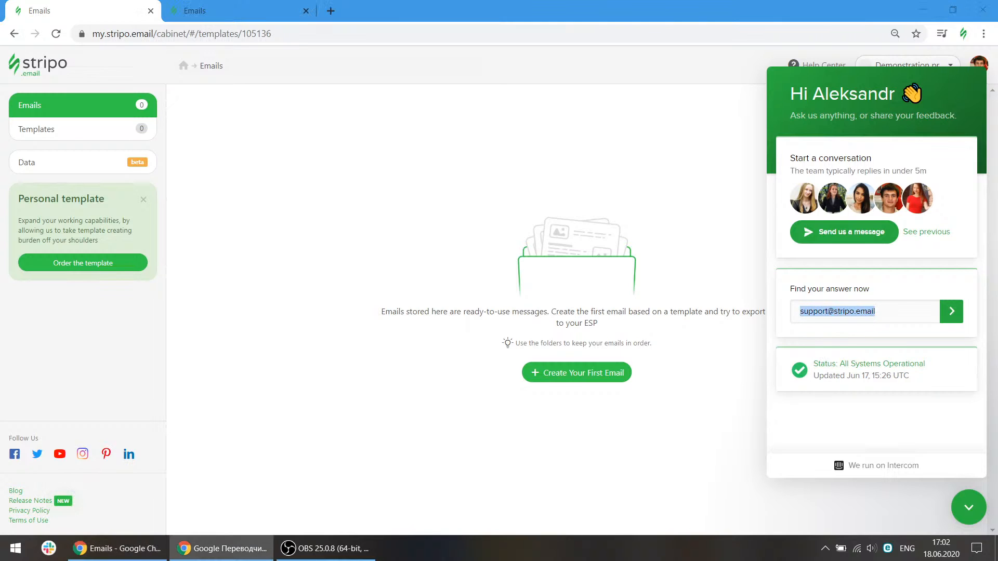
key(ctrl+Tab)
click(707, 446)
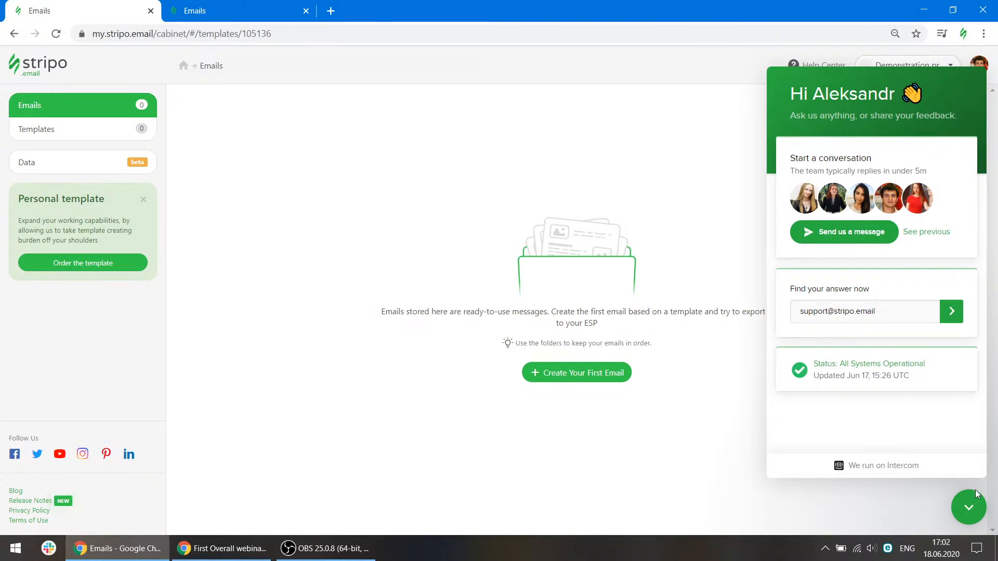
click(968, 507)
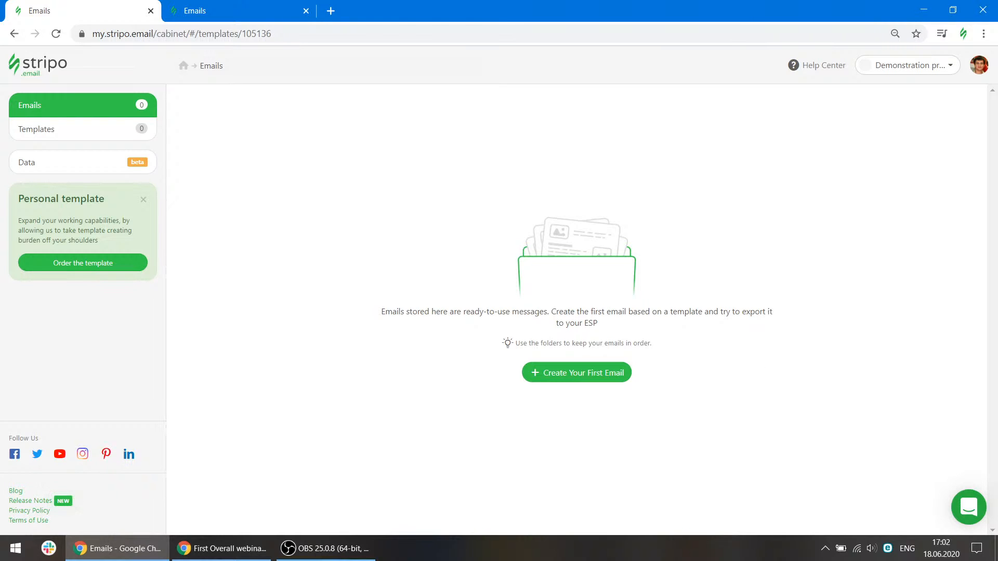
Open the user profile page from the account menu.
click(902, 192)
click(979, 69)
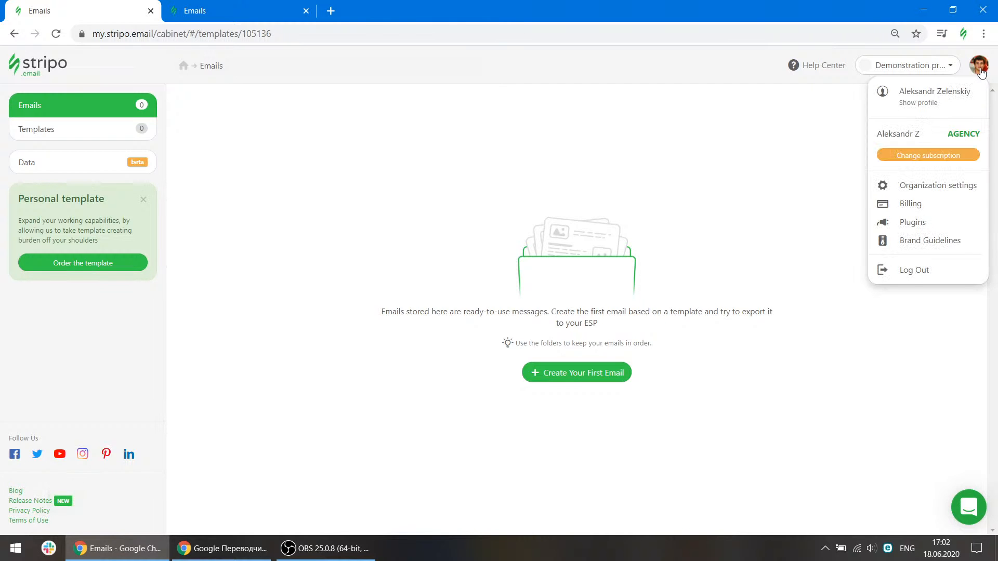
click(951, 108)
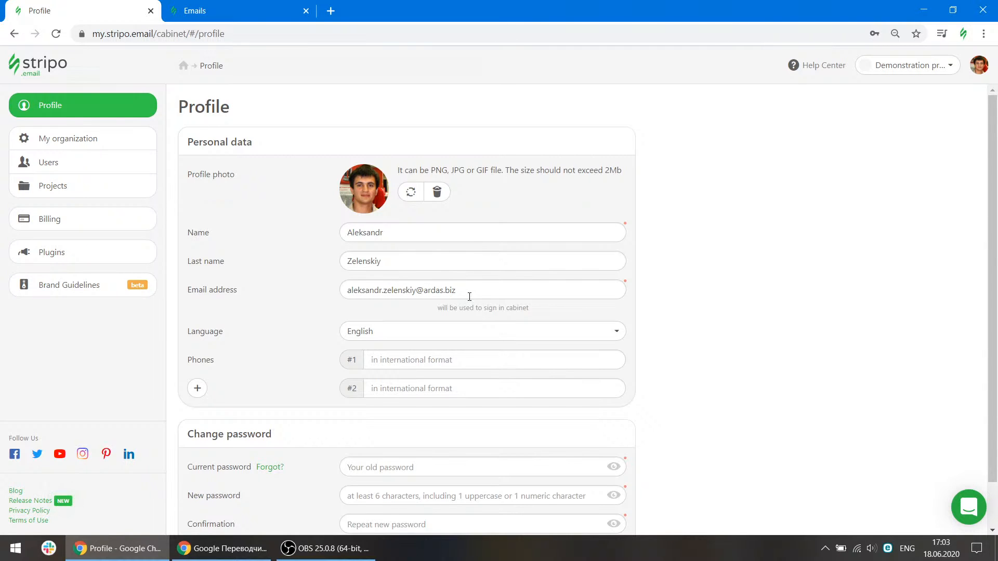
Open the profile's language list and close it without changing the language.
scroll(416, 289, down, 1)
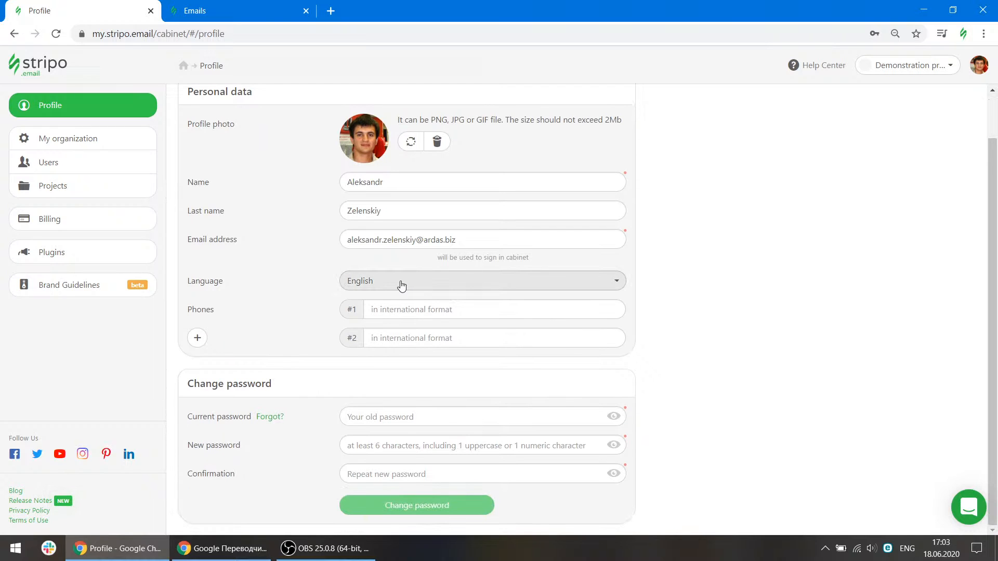
click(401, 285)
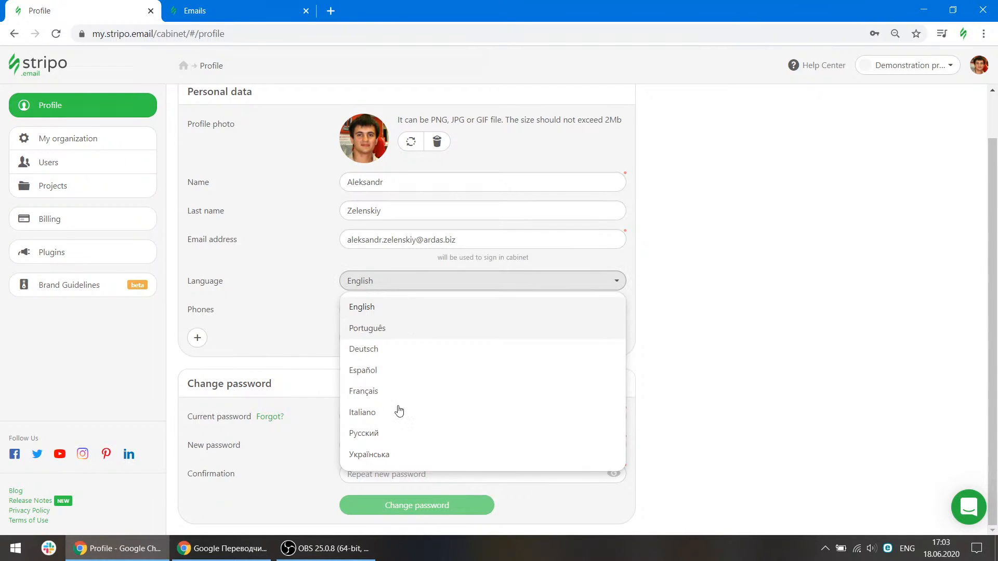
click(276, 311)
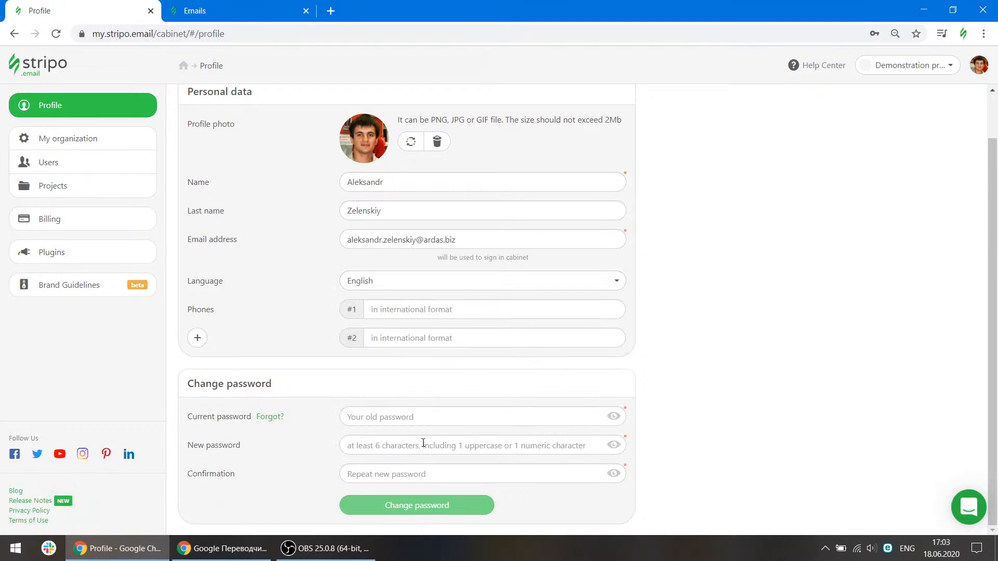
Open the organization page and review its general information and organization settings.
click(119, 137)
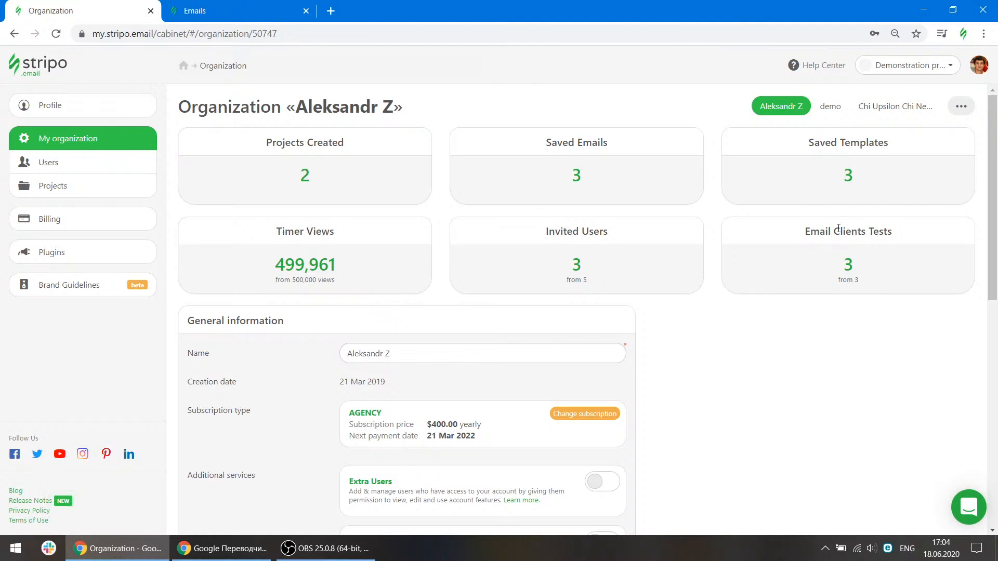
scroll(786, 319, down, 5)
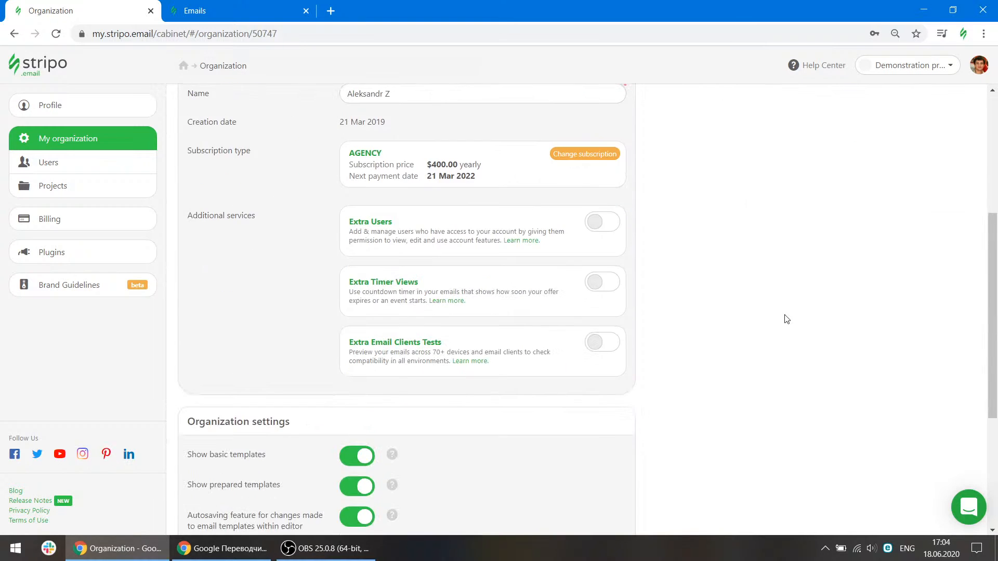
scroll(786, 319, up, 3)
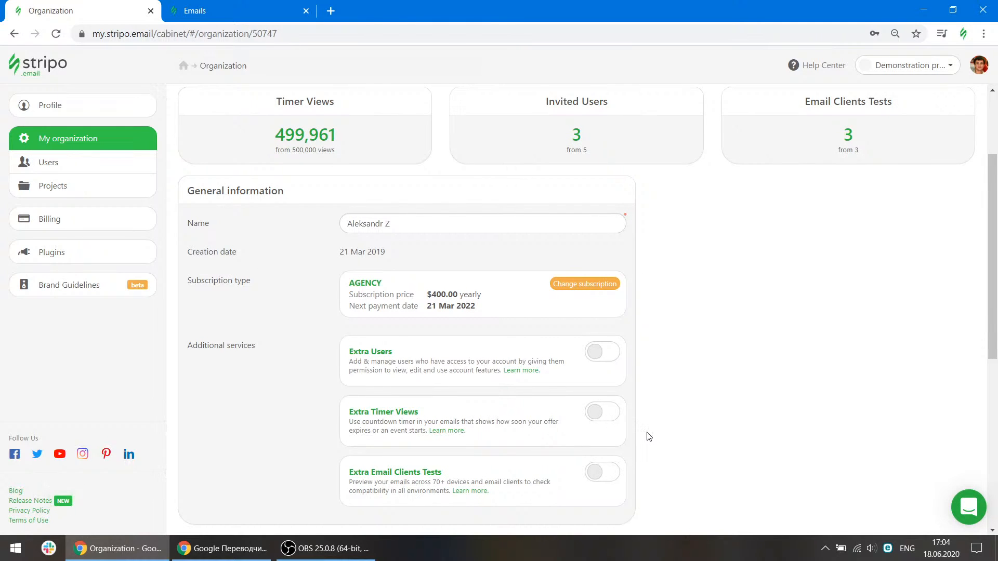
scroll(648, 435, down, 7)
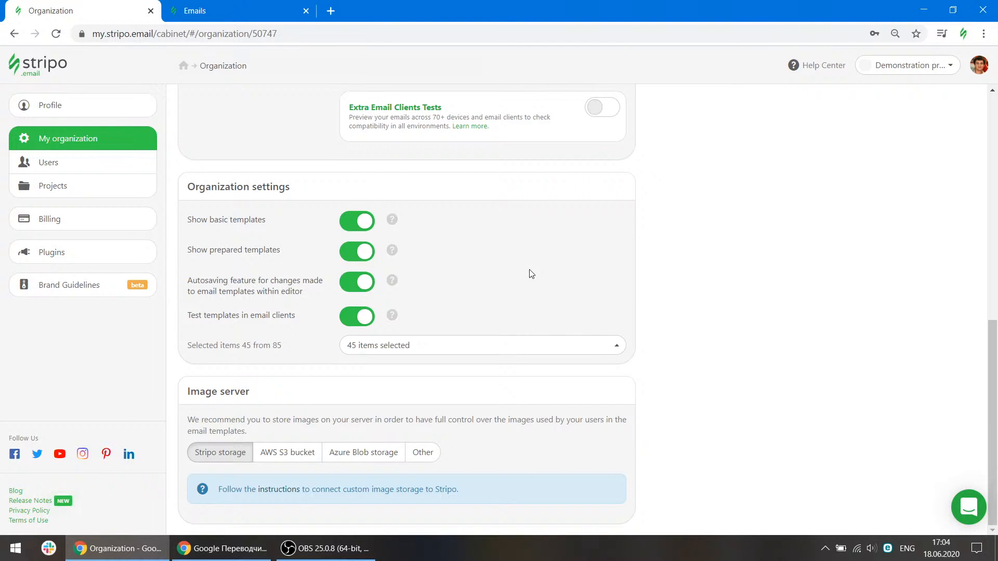
Create a new email based on the Training Template basic template.
click(219, 6)
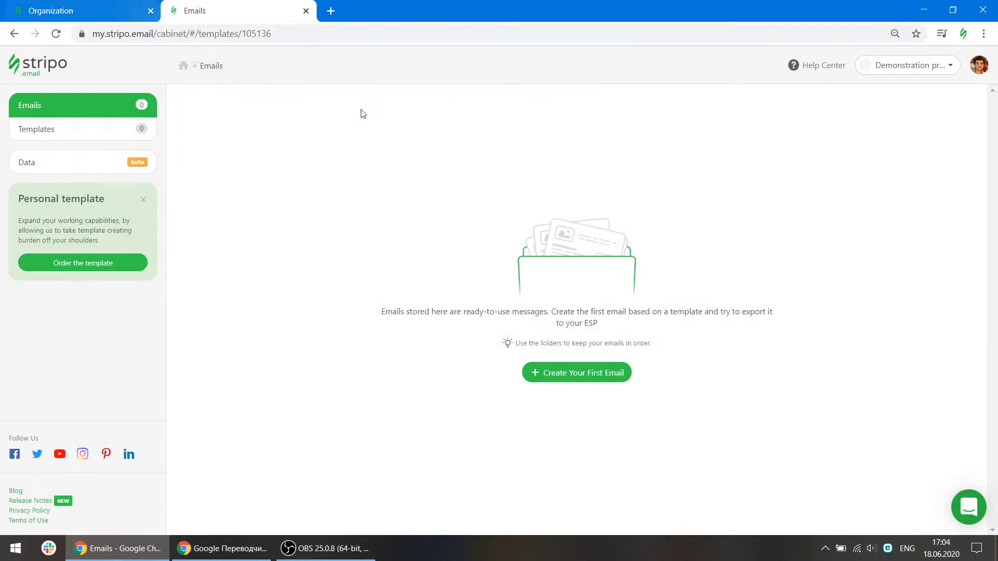
click(613, 376)
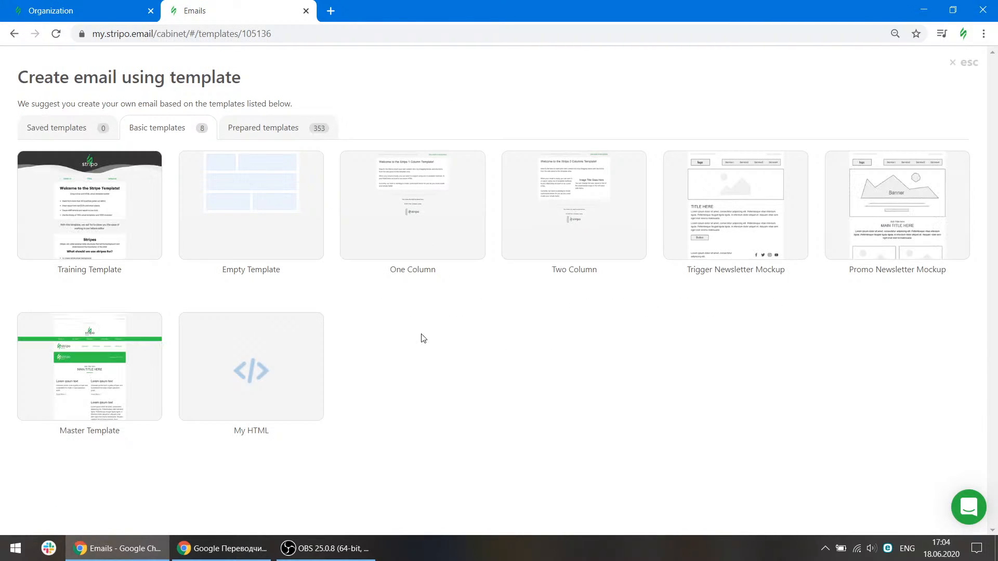
mouse_move(123, 260)
click(110, 209)
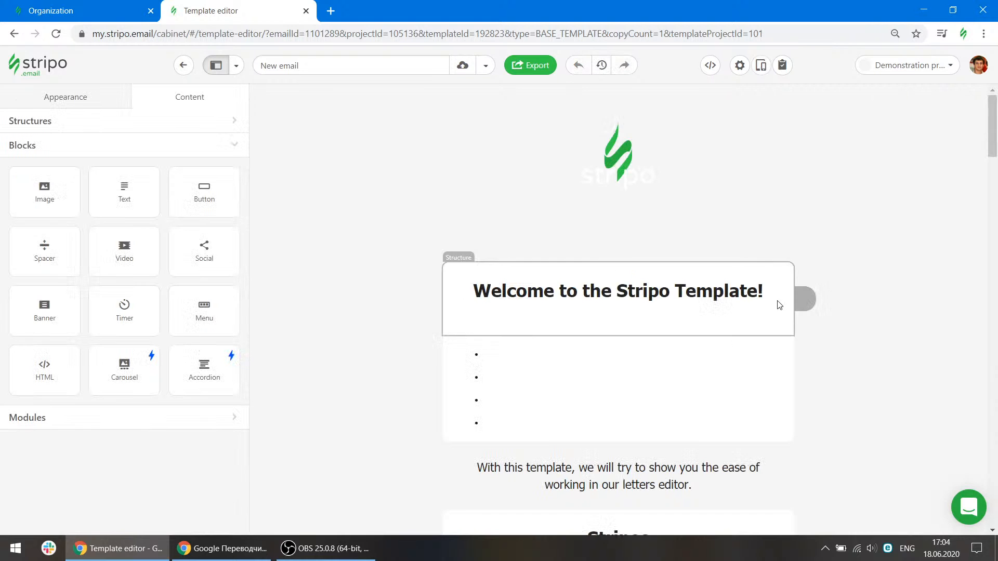
Delete the welcome heading structure from the email and save the email.
mouse_move(805, 299)
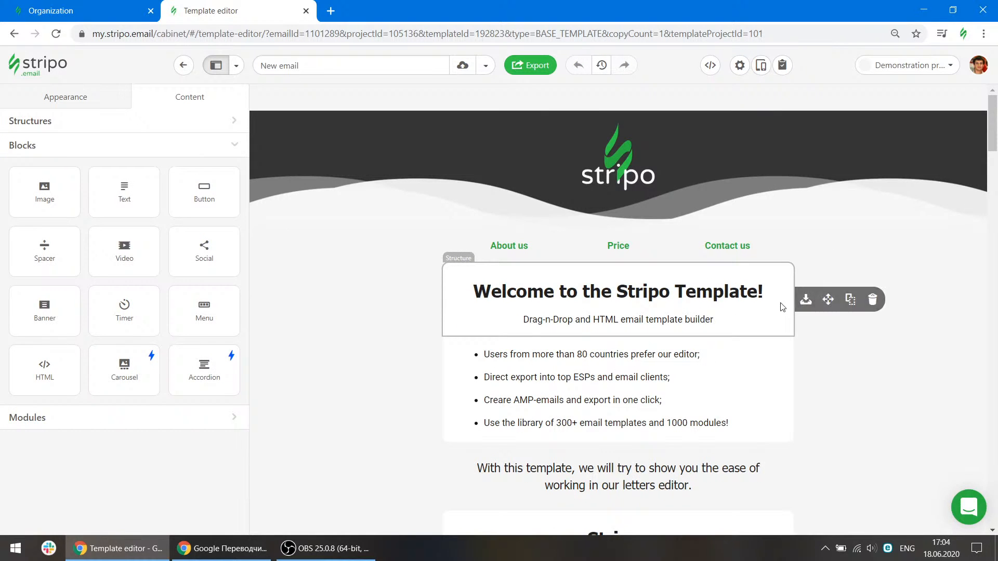
click(871, 299)
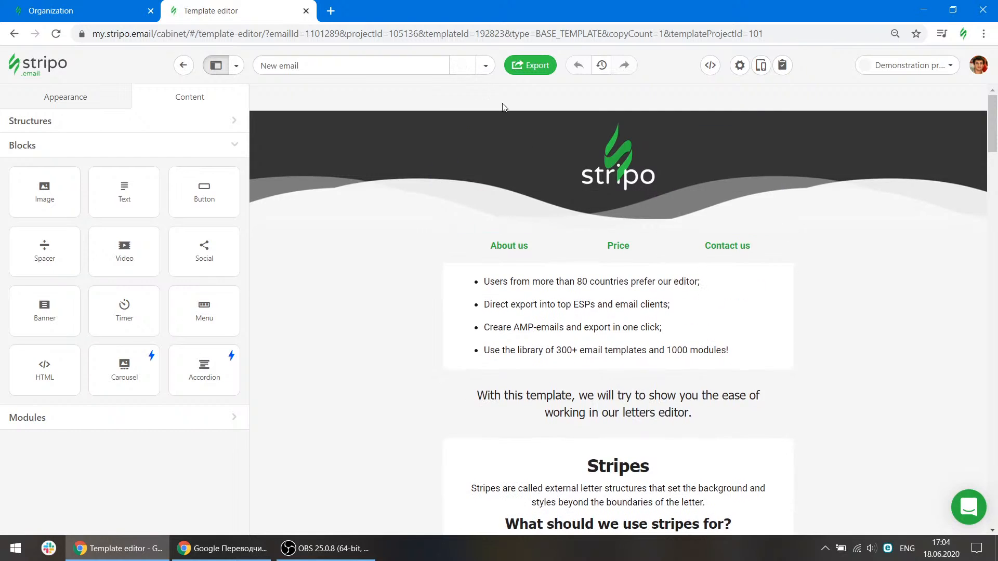
click(465, 74)
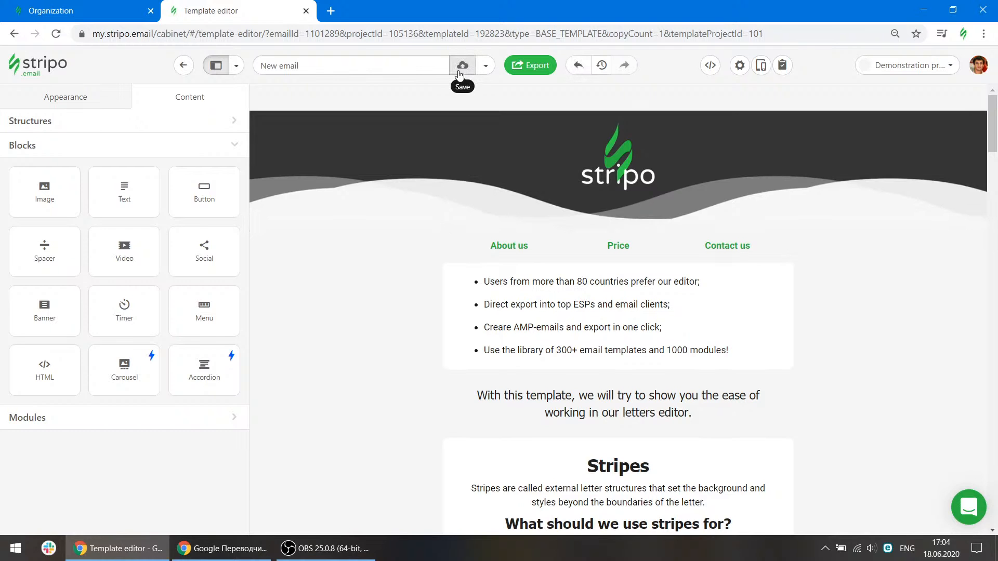
Switch the organization's image server option to Other.
click(93, 6)
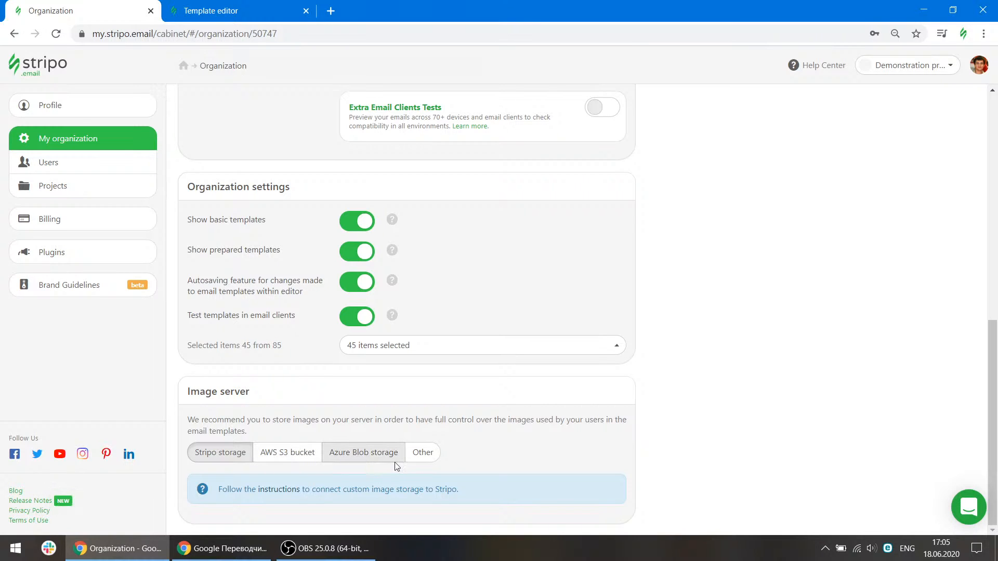
click(425, 452)
scroll(516, 395, down, 3)
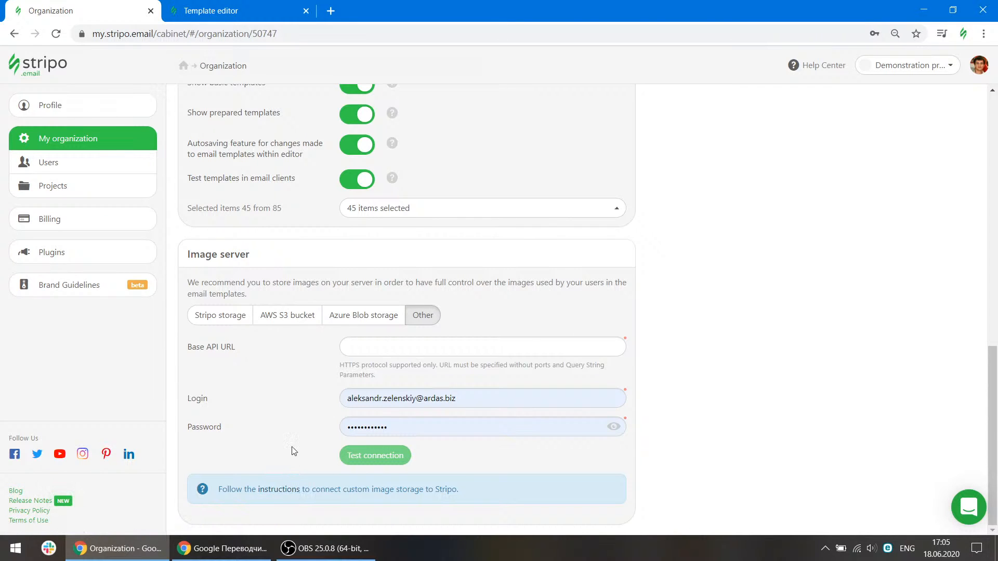
scroll(285, 414, up, 2)
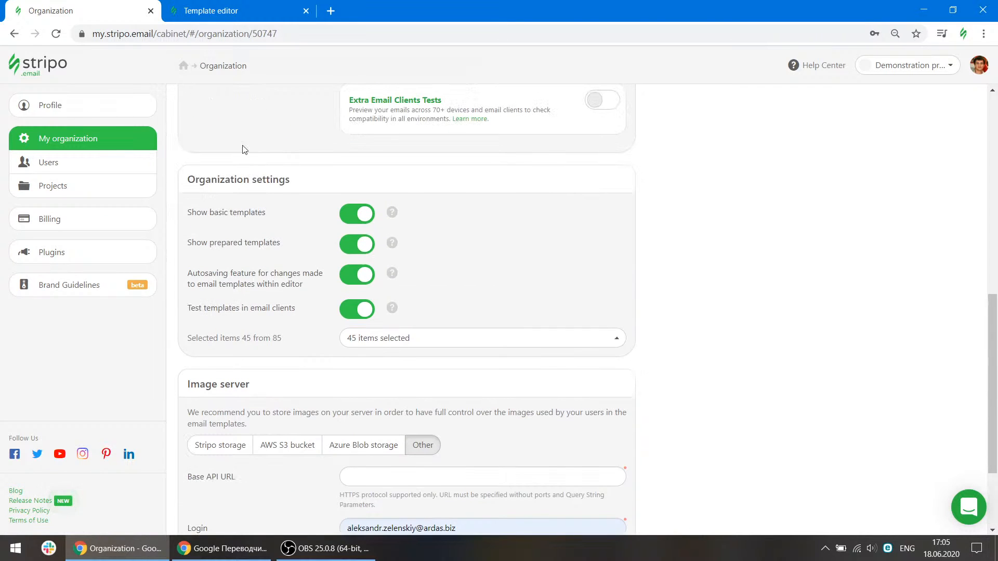
Open the invite user dialog on the Users page and close it.
click(117, 163)
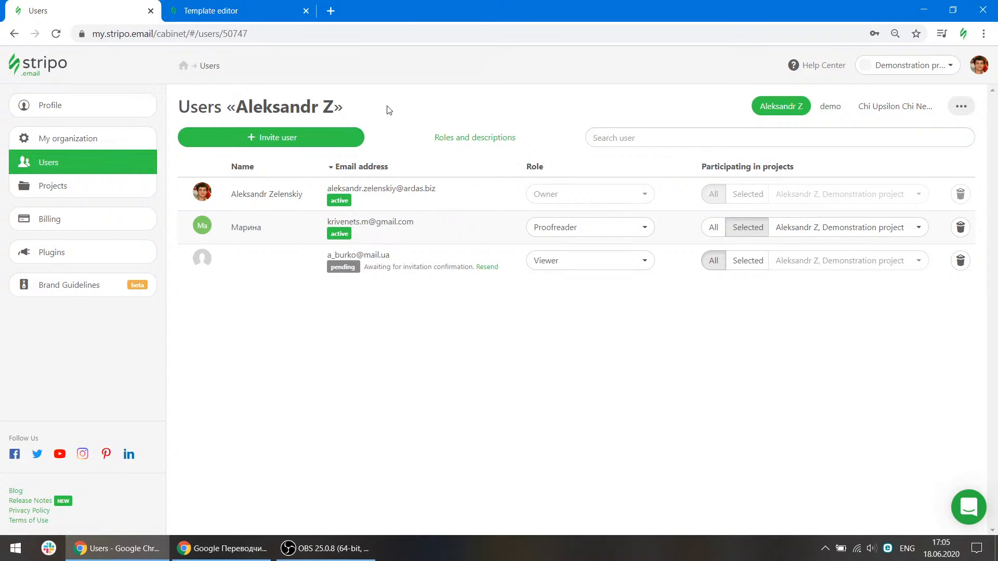
click(327, 145)
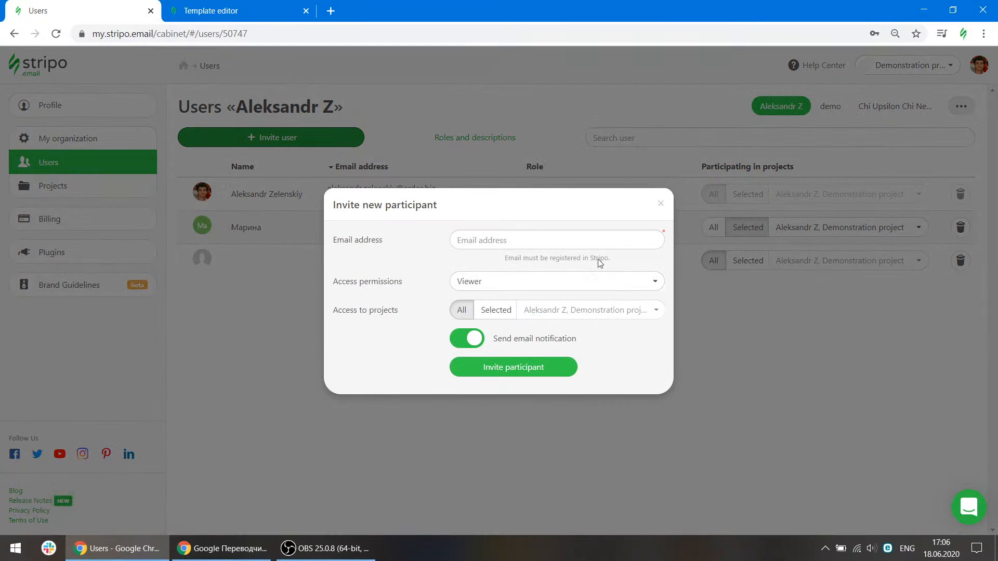
click(659, 204)
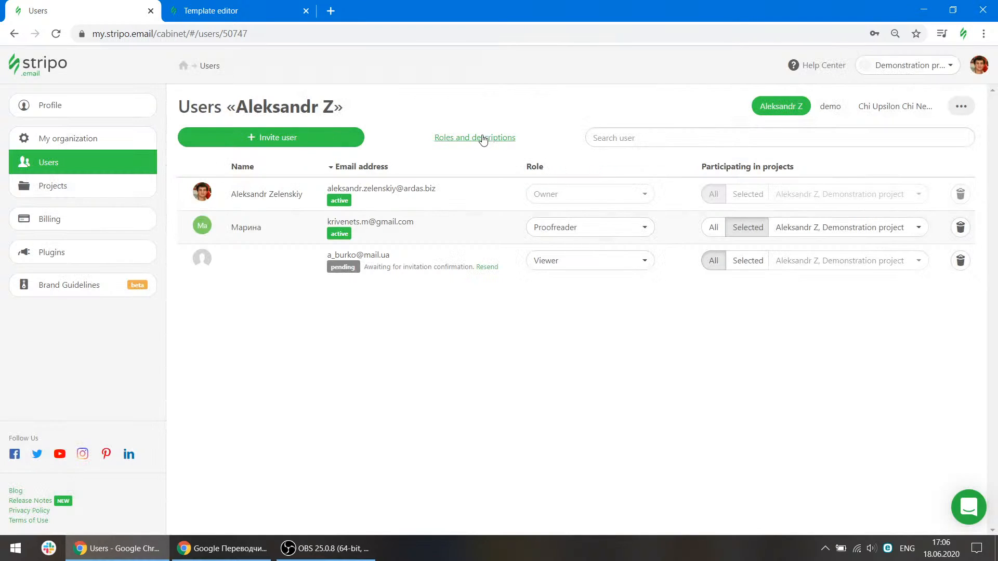
View the role descriptions for the account area and the drag-and-drop editor.
click(479, 140)
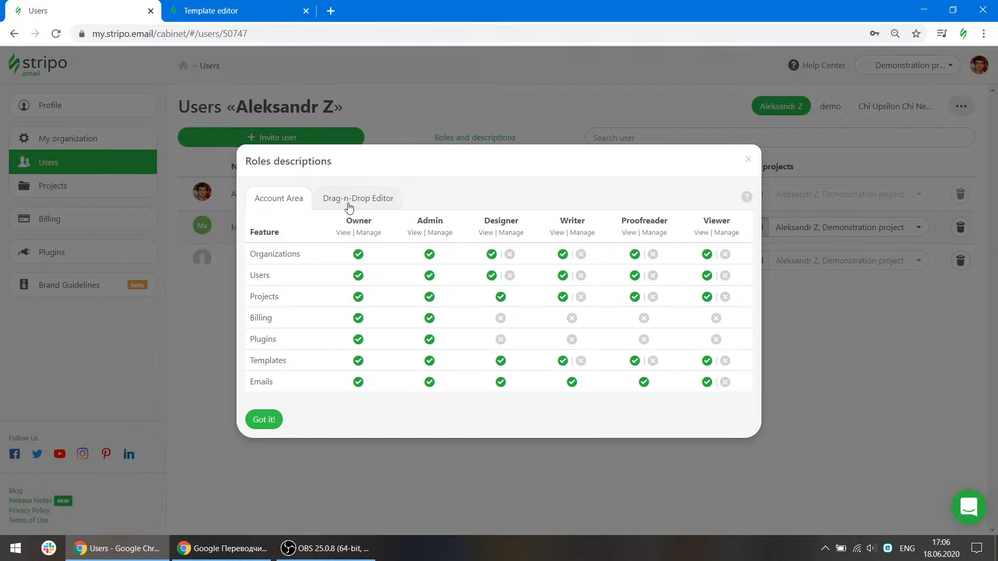
click(377, 205)
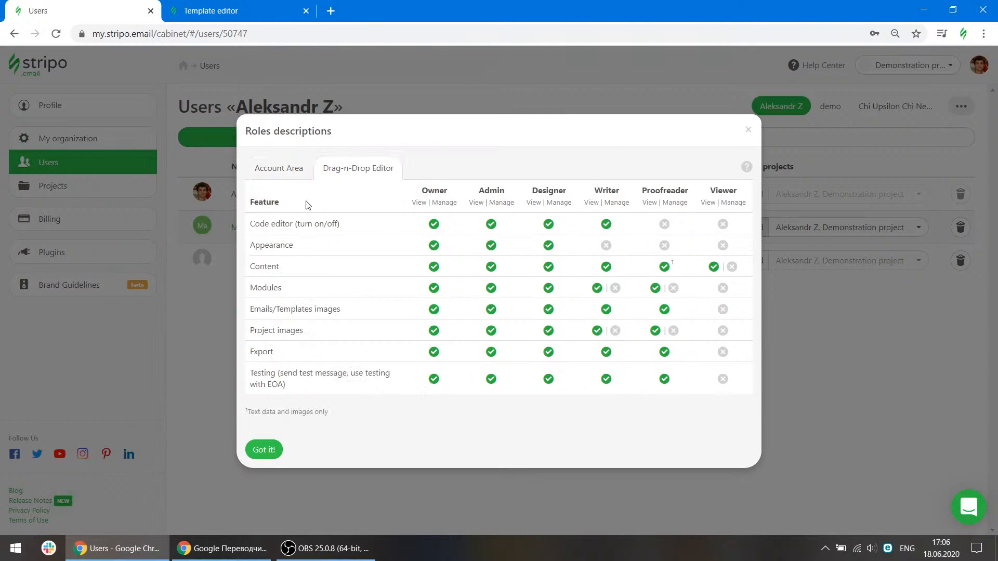
click(285, 169)
click(748, 160)
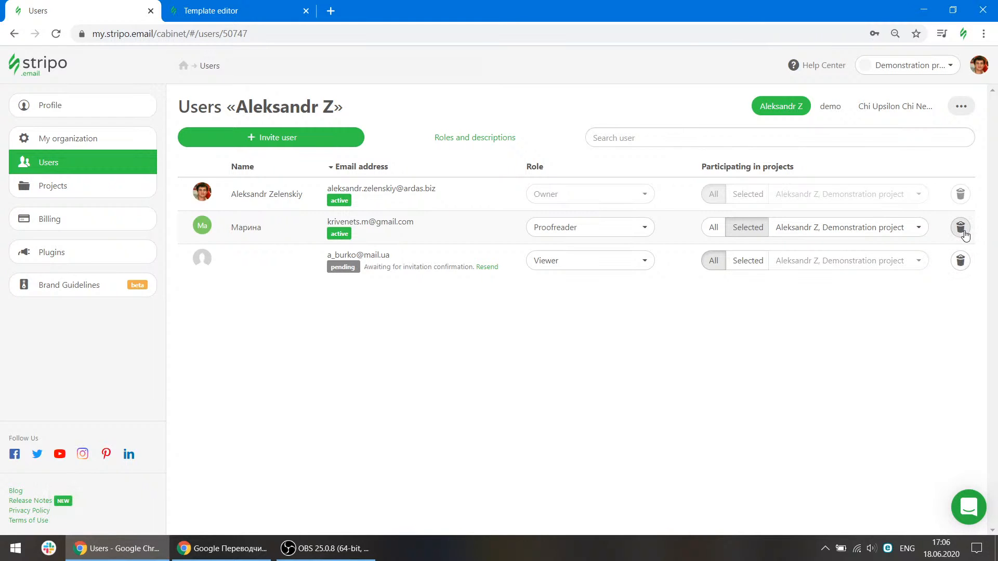
Open the Demonstration project's settings and review them.
click(82, 188)
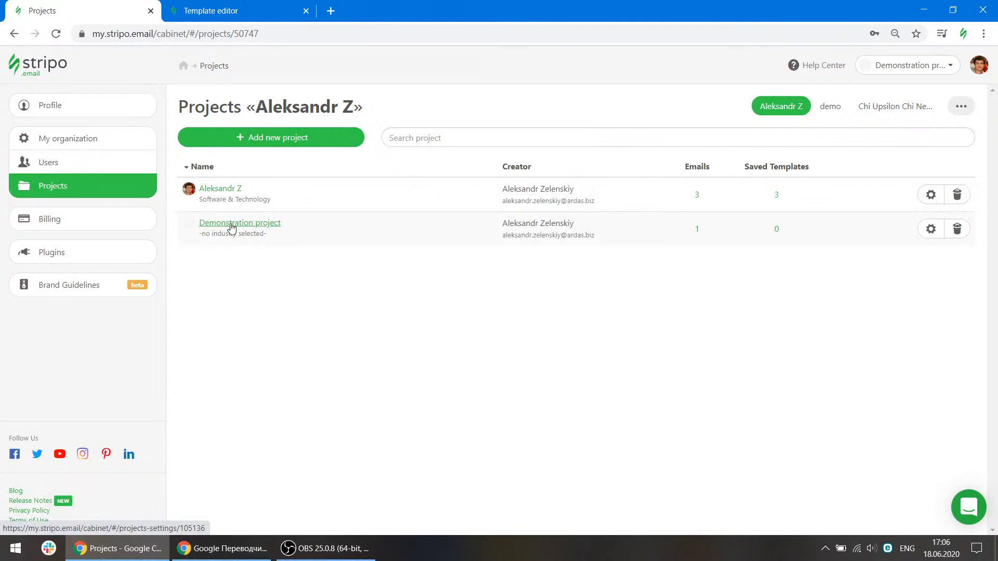
click(312, 216)
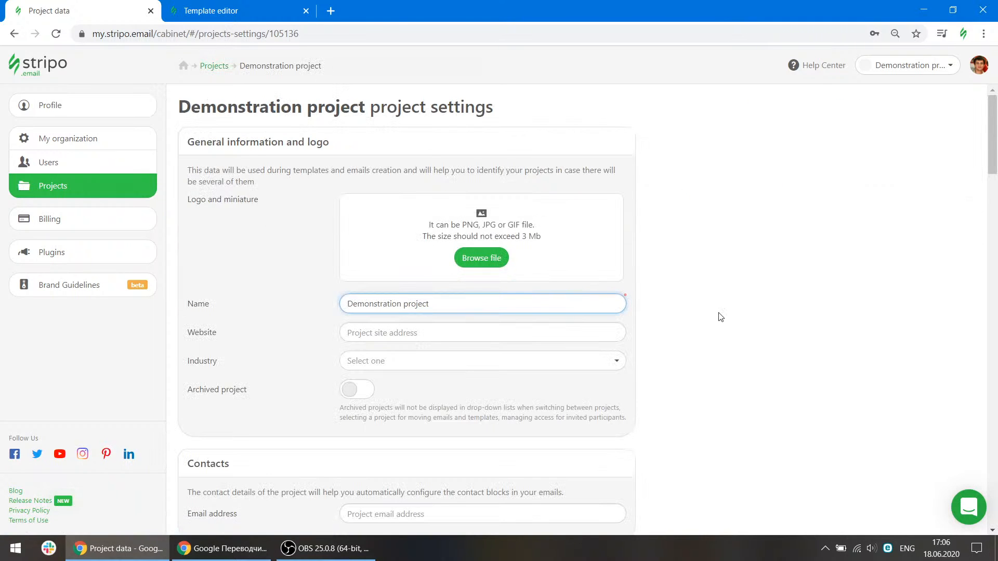
scroll(721, 317, down, 9)
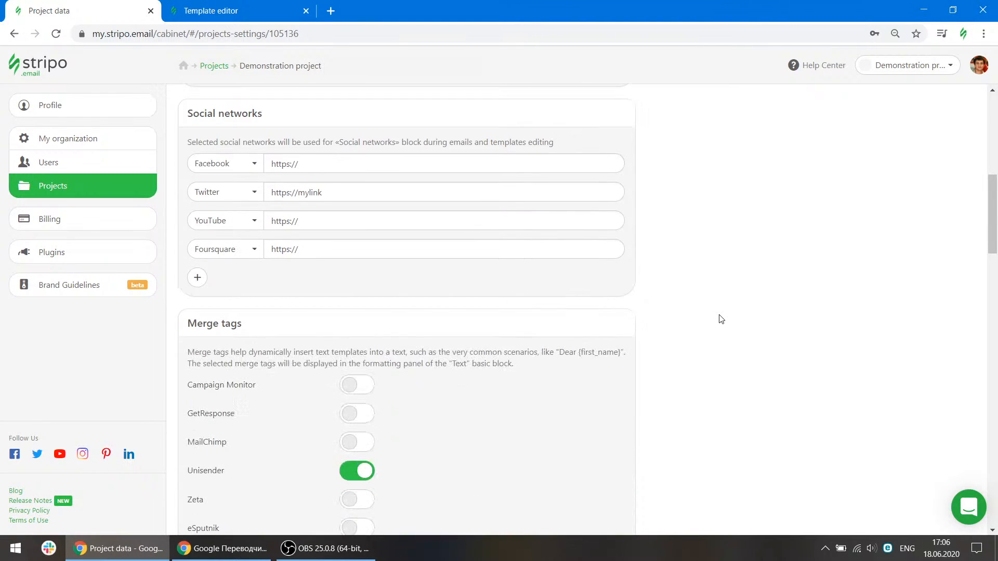
scroll(721, 319, up, 1)
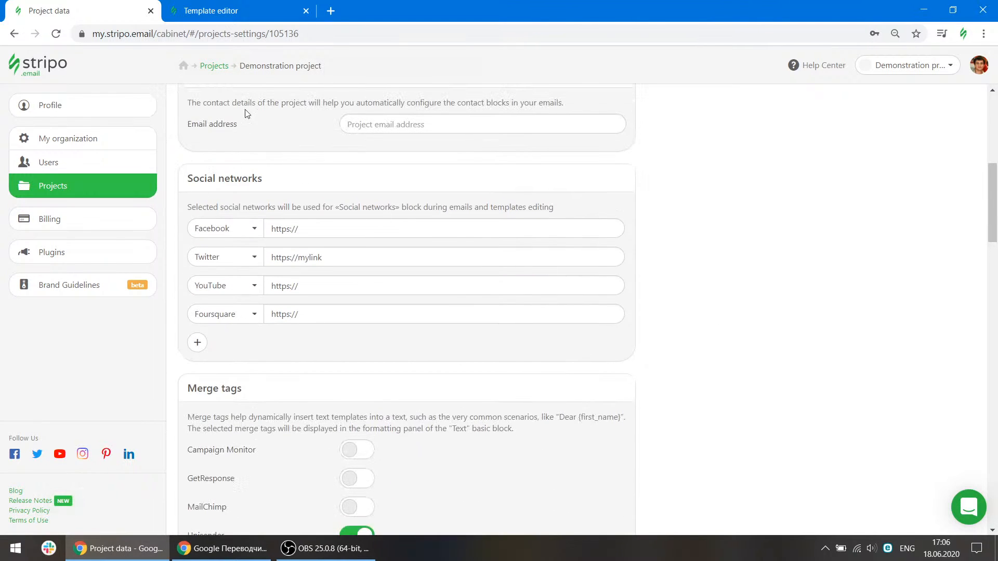
Switch back to the template editor tab.
click(218, 10)
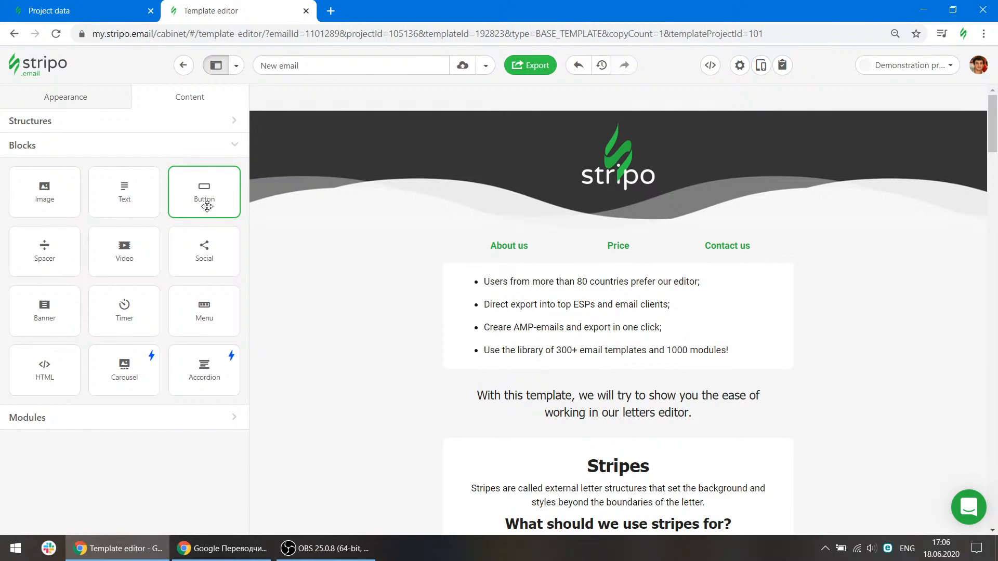
click(108, 7)
click(239, 10)
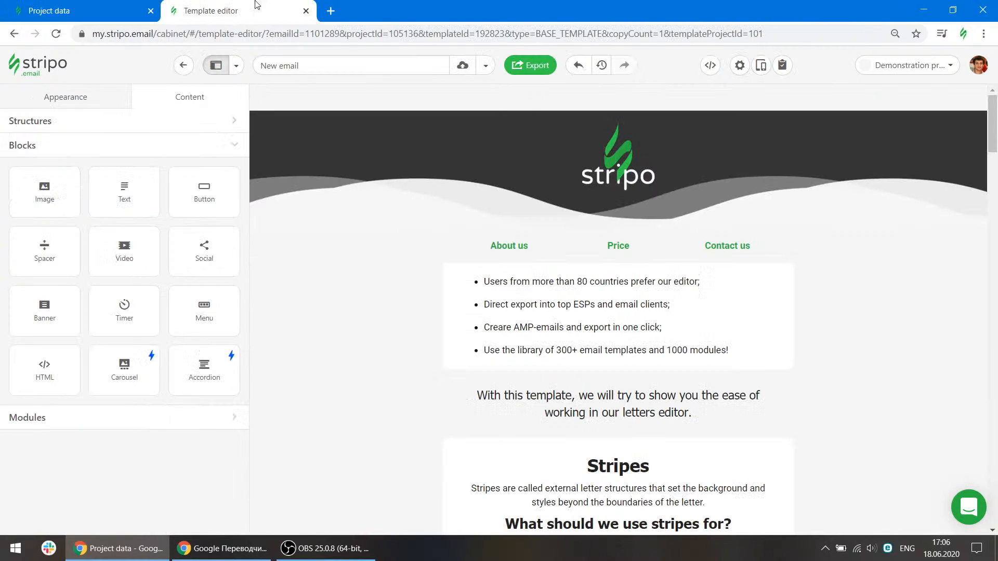
Review the Demonstration project's settings: merge tags, special links, font management, custom domain, localization and REST API access.
drag(524, 272, 571, 278)
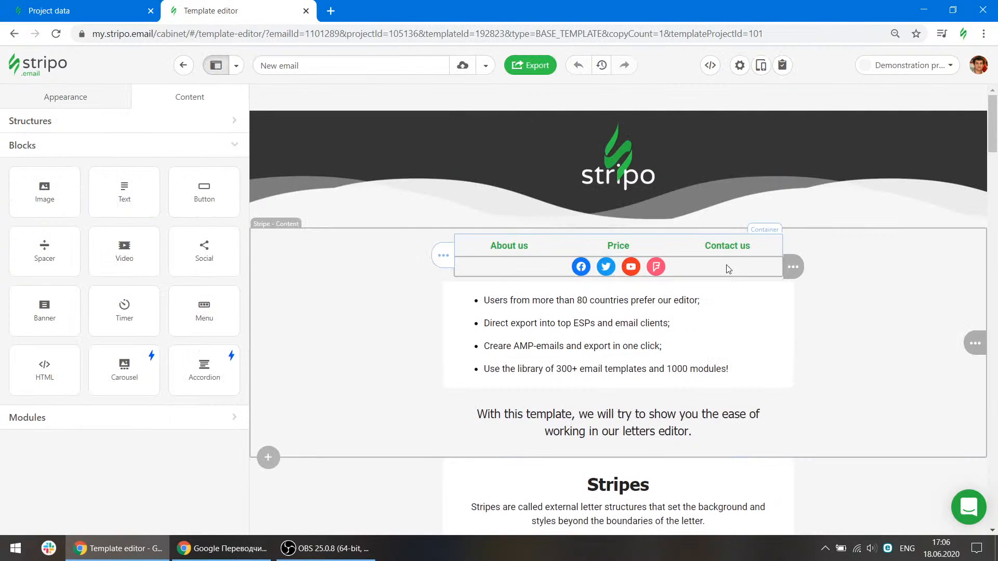
click(108, 7)
scroll(552, 383, down, 8)
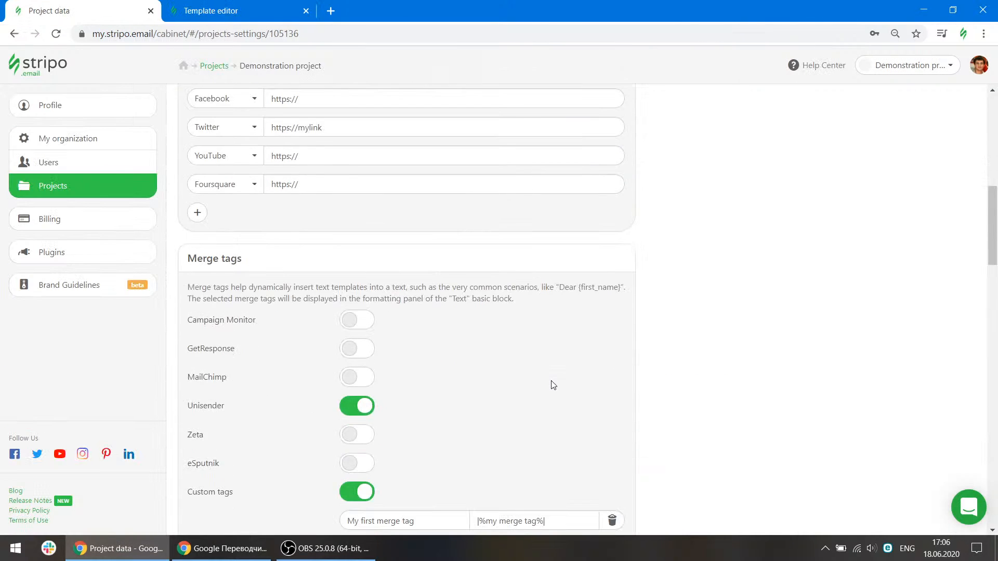
scroll(295, 249, up, 3)
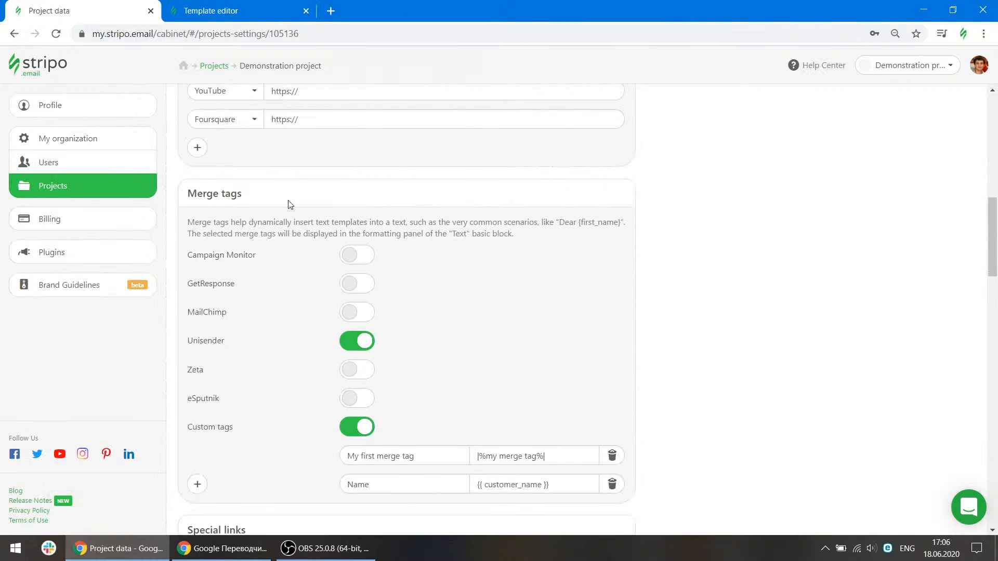
scroll(266, 231, down, 8)
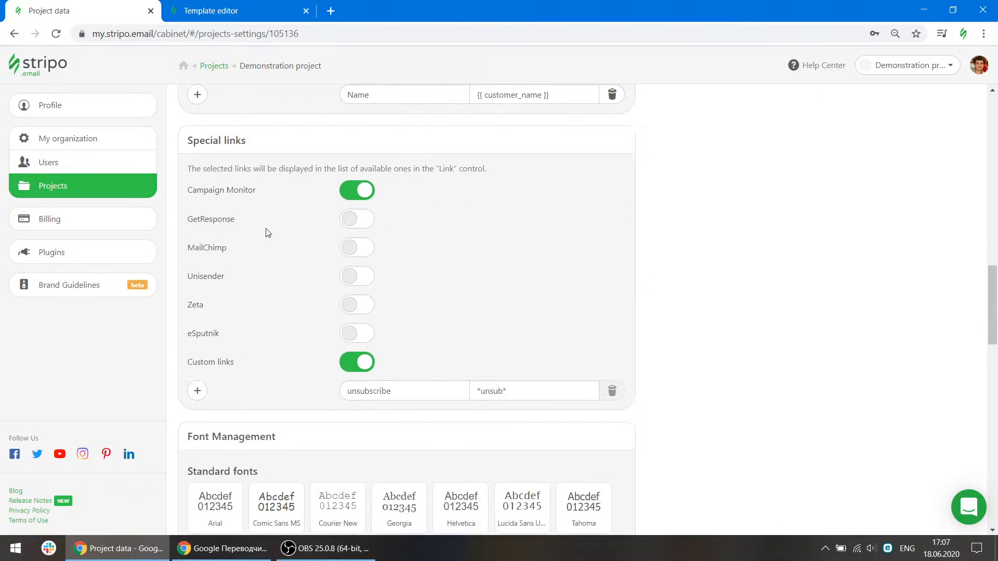
scroll(301, 268, down, 3)
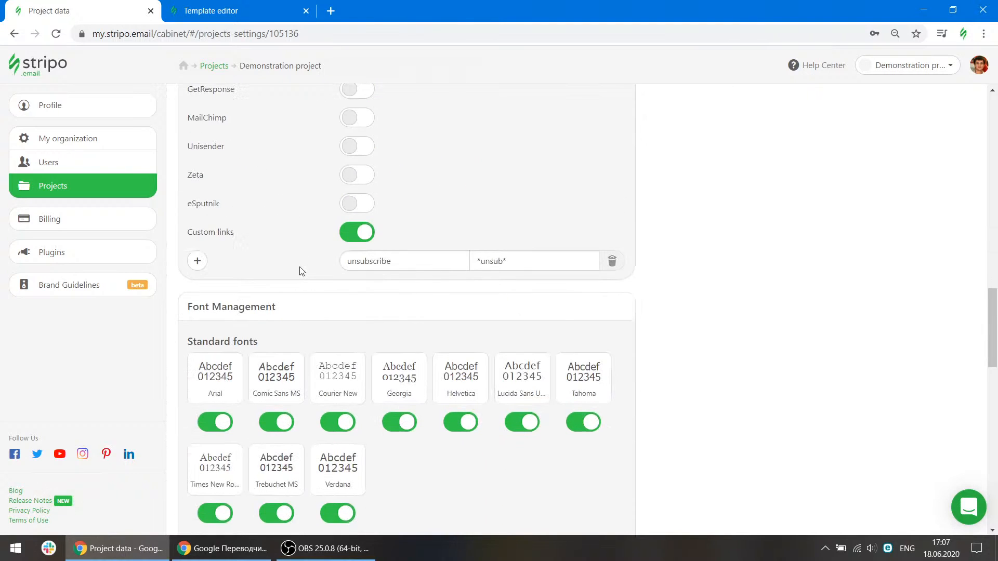
scroll(306, 304, down, 3)
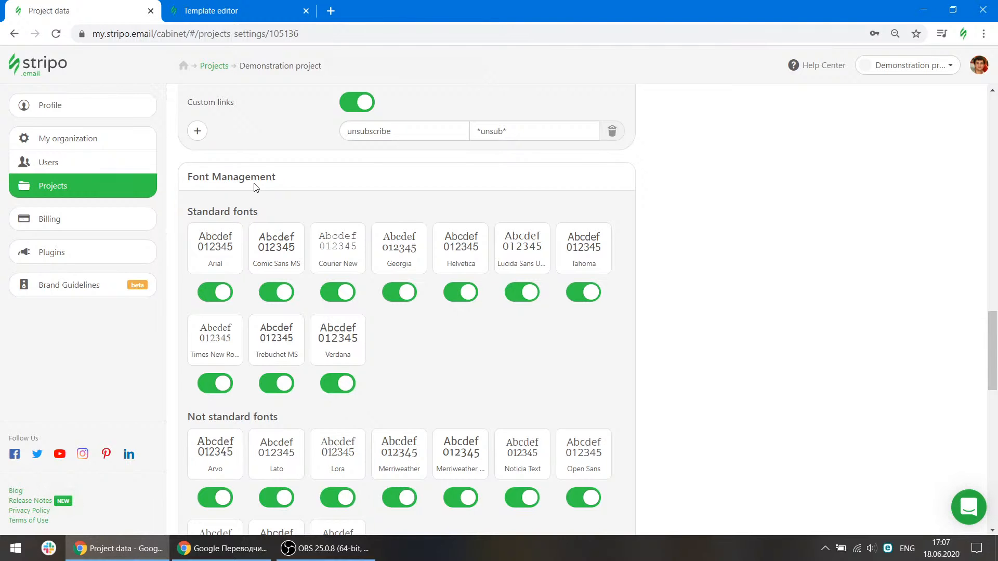
scroll(330, 241, up, 5)
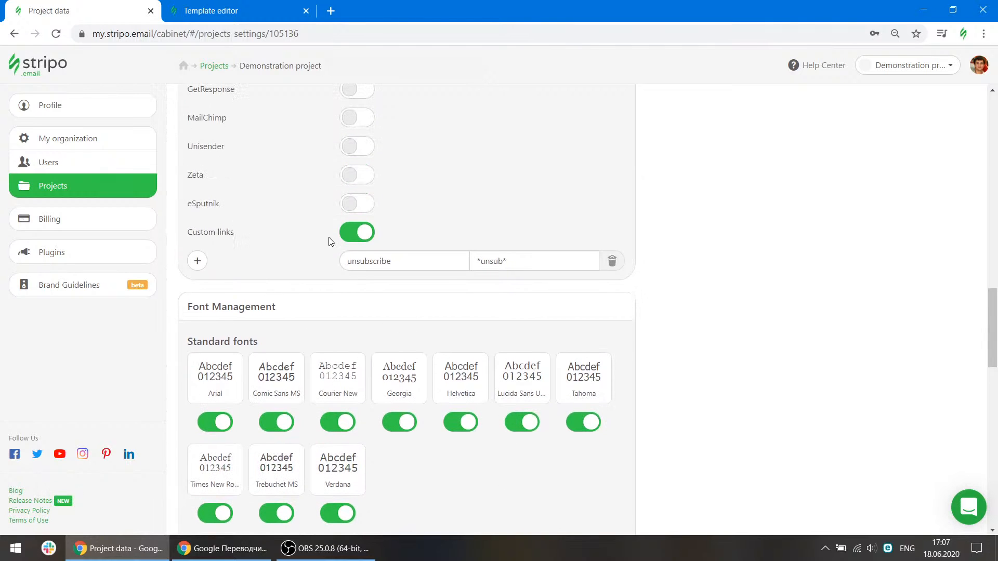
scroll(309, 385, down, 4)
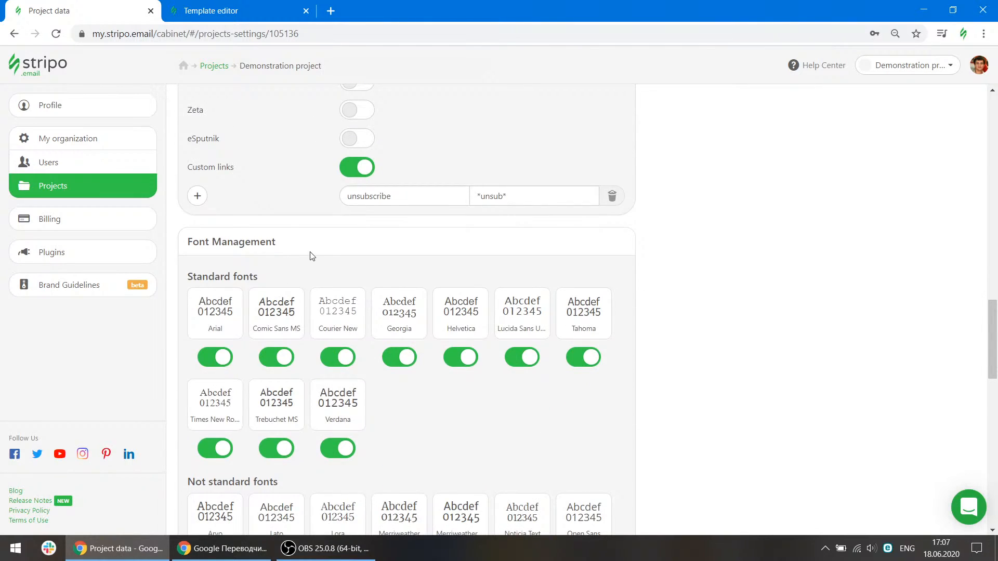
scroll(480, 419, down, 11)
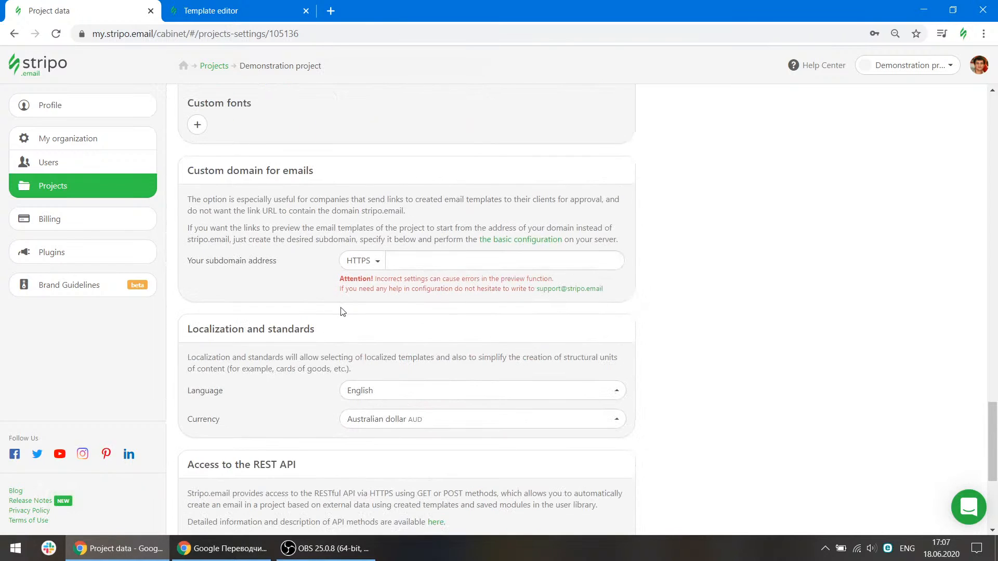
scroll(373, 332, down, 5)
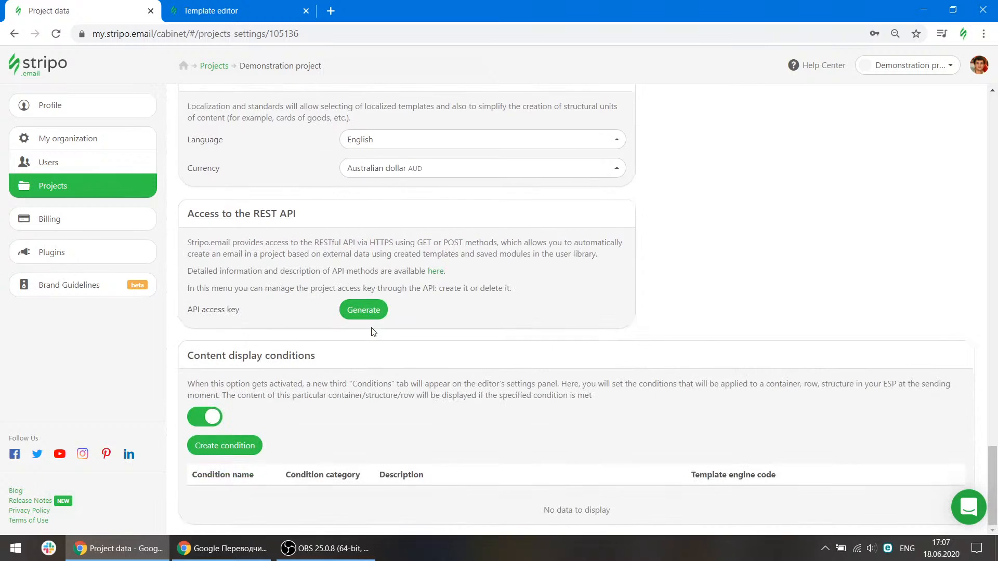
Open the Billing page and review the billing address, active subscription and payments history.
click(83, 229)
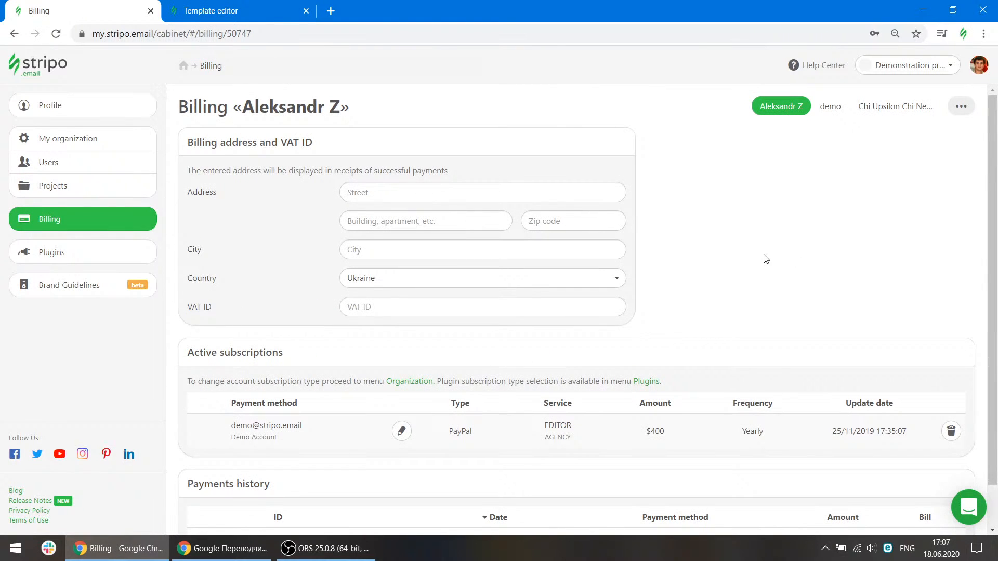
scroll(736, 266, down, 2)
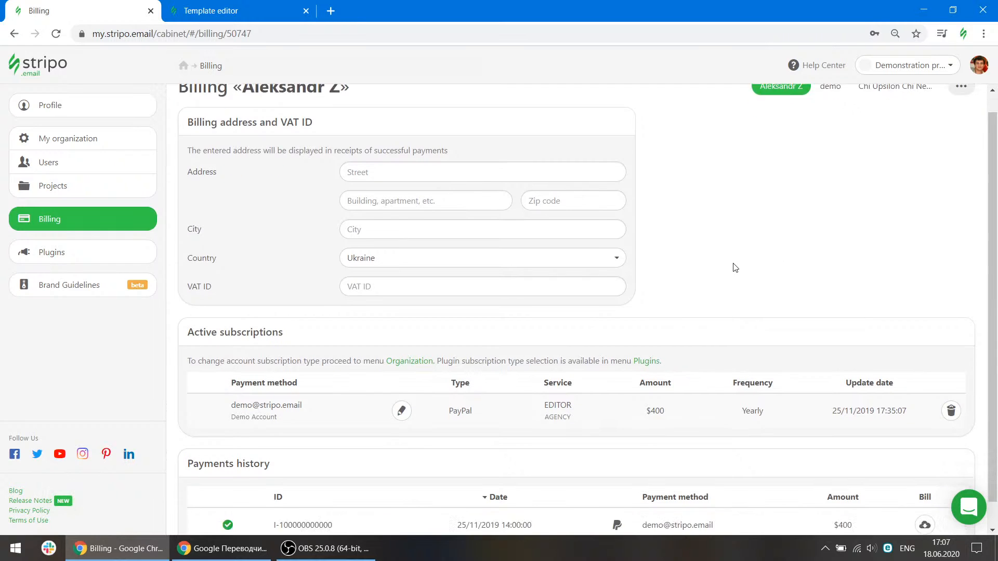
scroll(736, 267, up, 2)
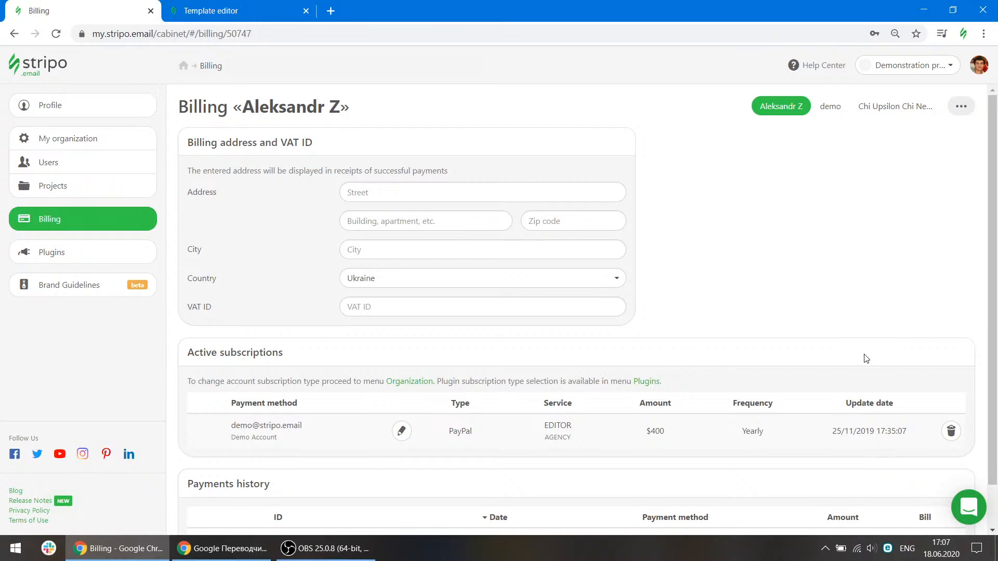
scroll(791, 410, down, 1)
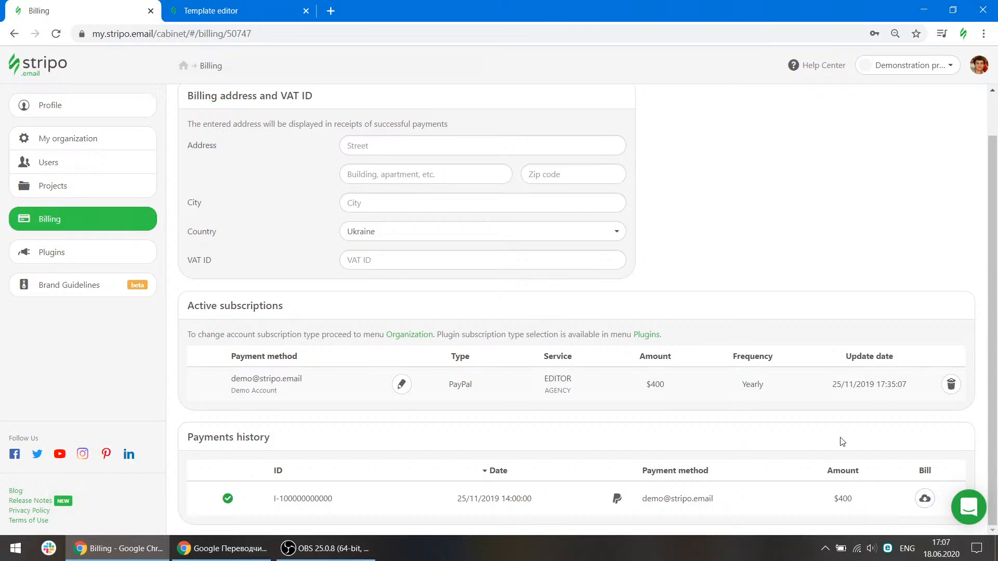
scroll(821, 419, up, 1)
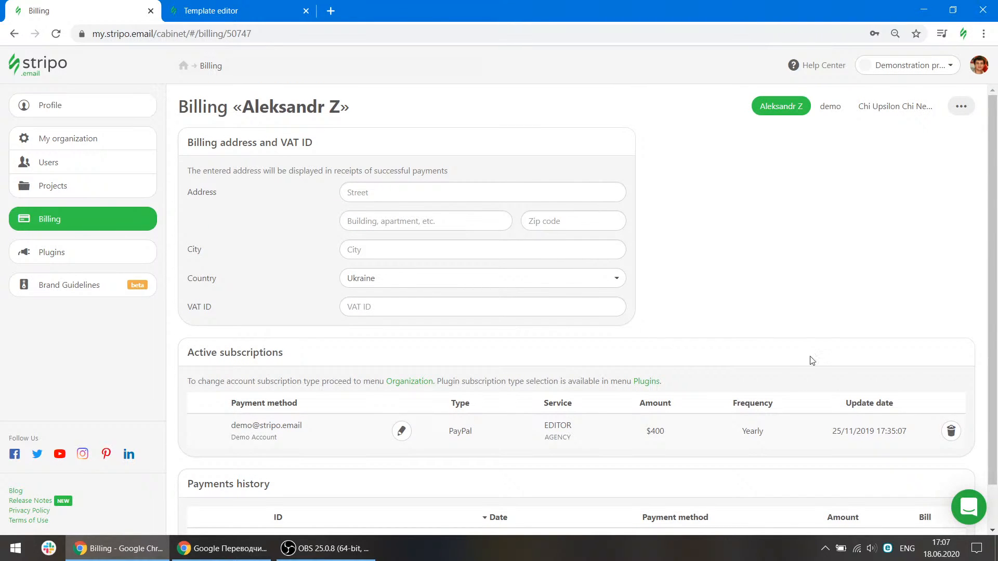
scroll(811, 360, down, 1)
Download the bill for the payment in the history and view the invoice PDF.
click(924, 498)
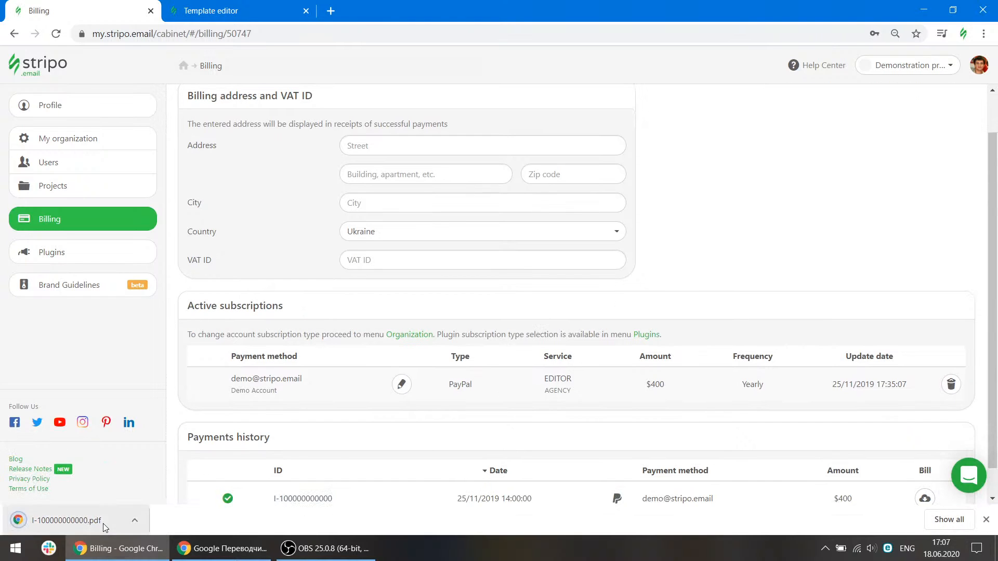
click(104, 525)
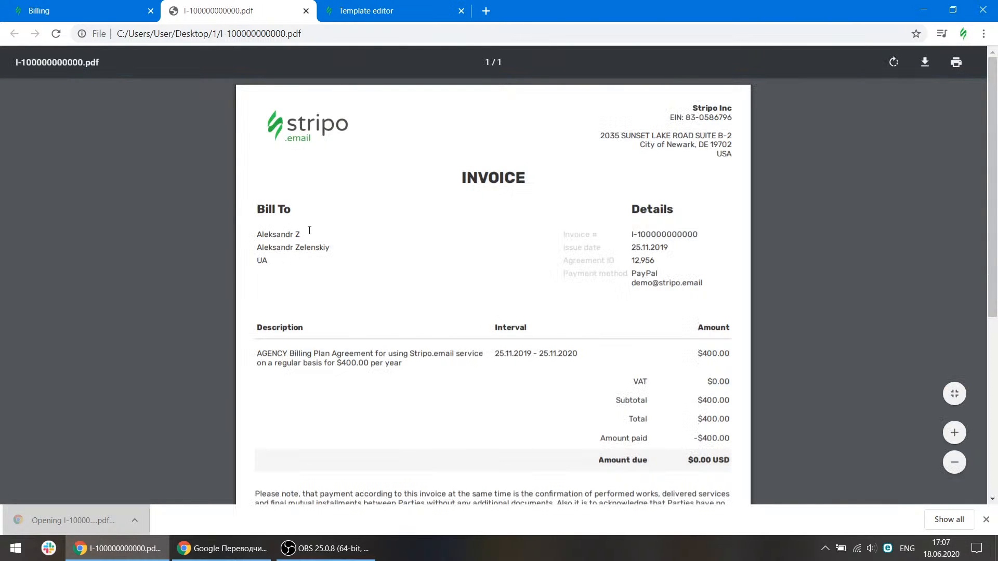
click(94, 9)
key(ctrl+Tab)
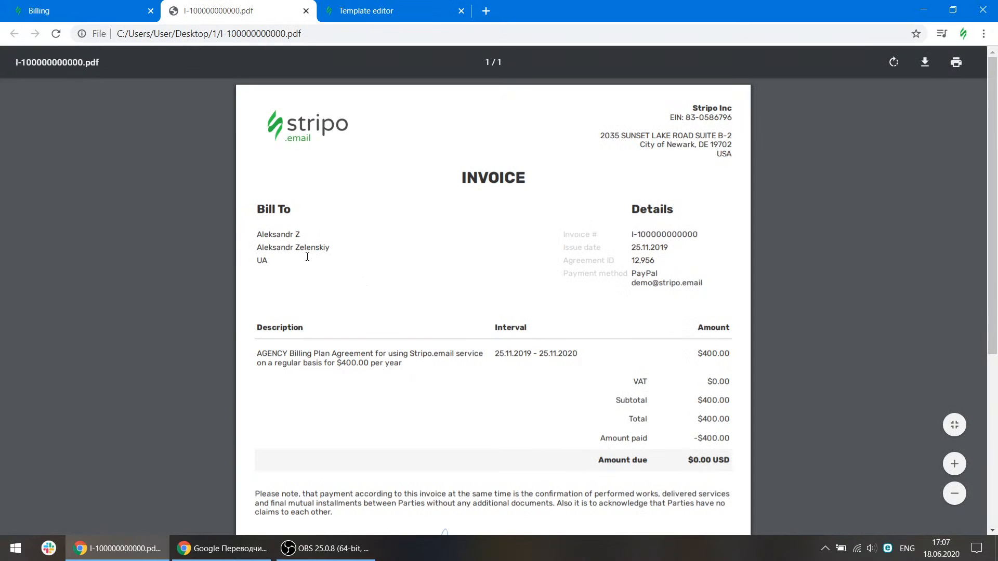
key(ctrl+shift+Tab)
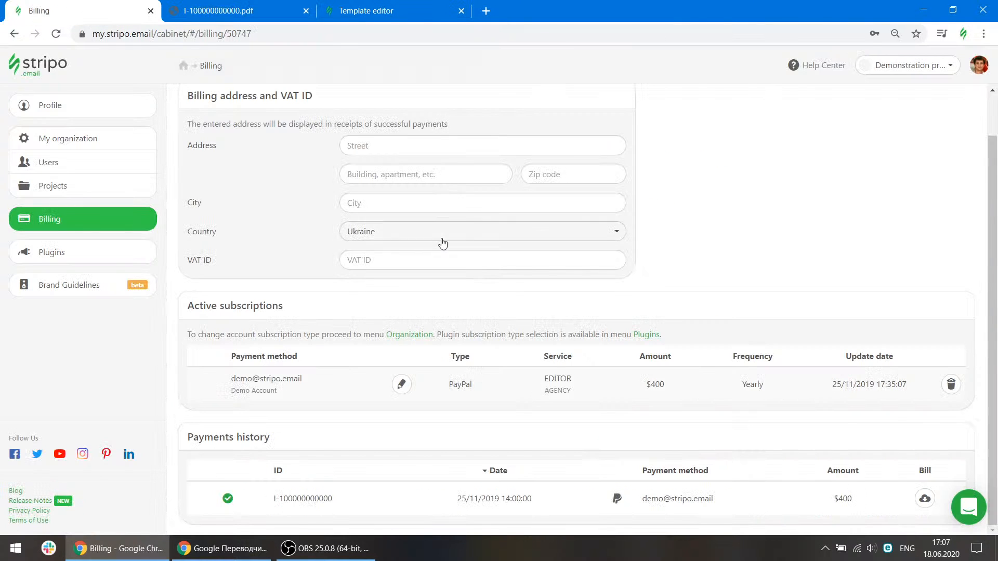
scroll(348, 248, up, 1)
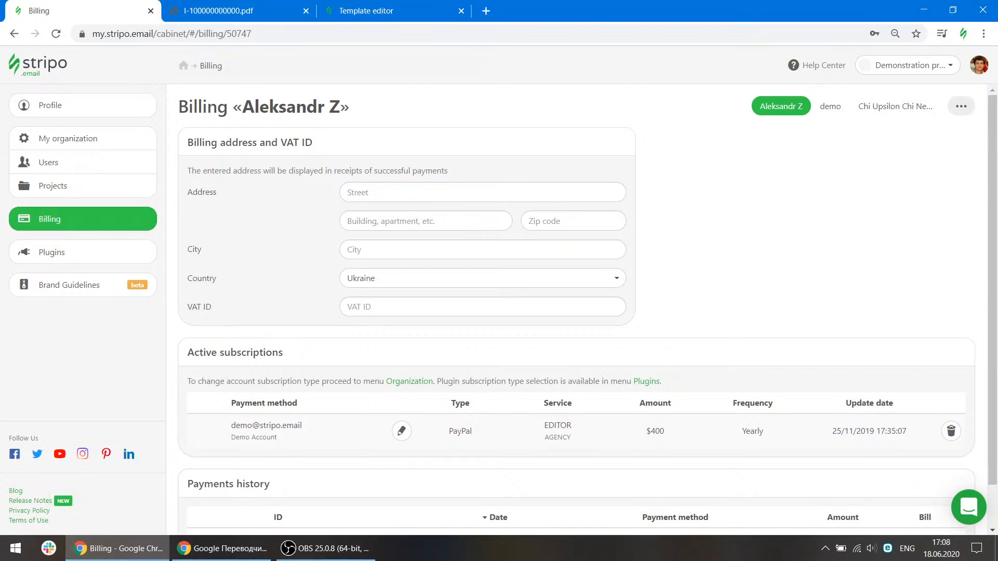
key(alt+Tab)
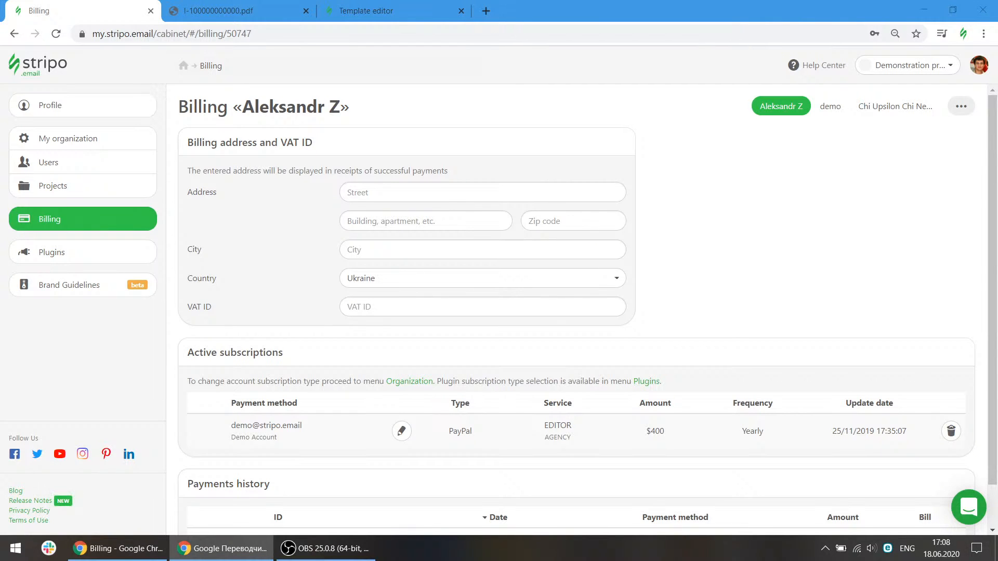
key(alt+Tab)
key(alt+Tab)
click(809, 259)
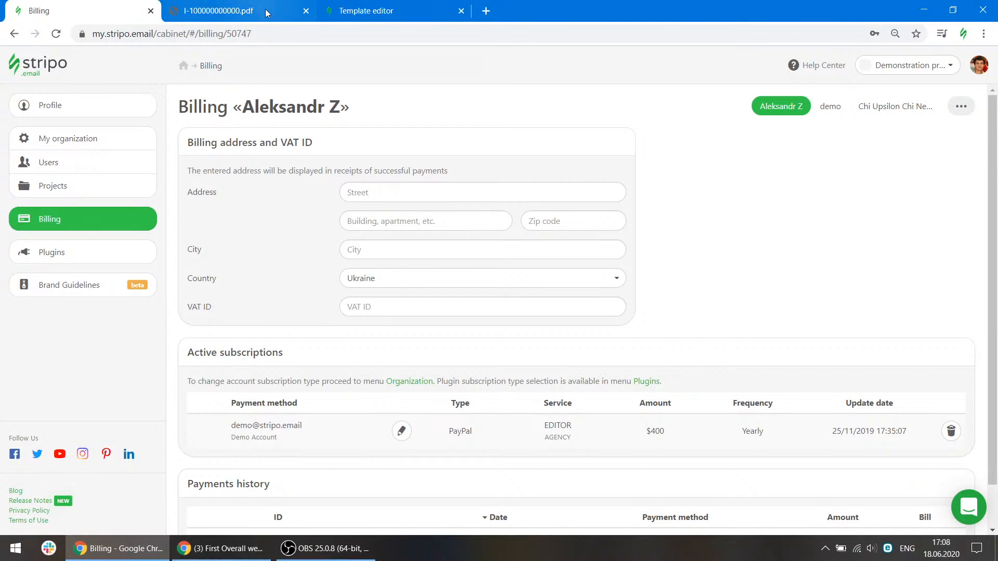
Close the invoice tab and go from the template editor back to the Emails list.
click(305, 10)
click(232, 6)
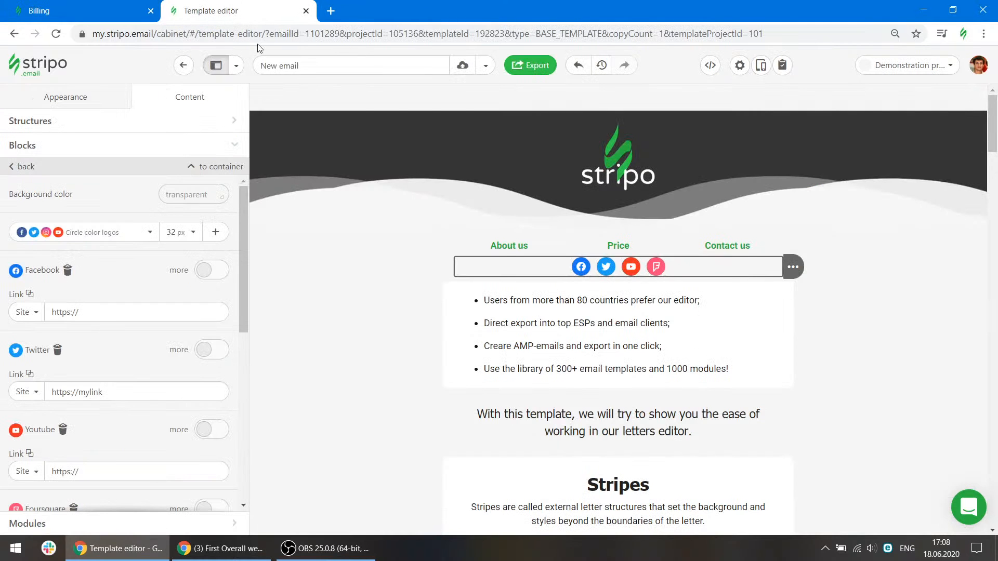
click(183, 65)
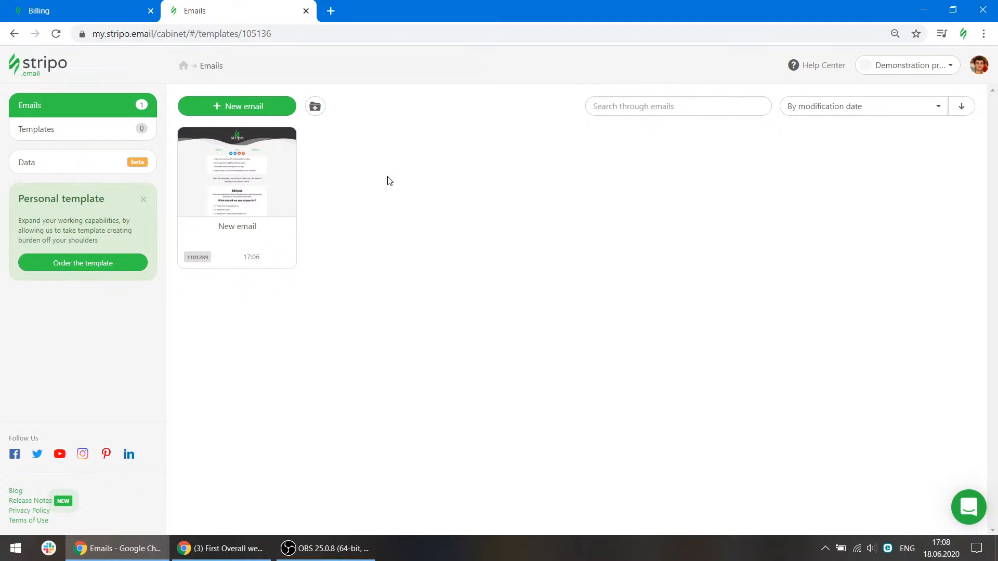
Create a new folder in Emails and move the New email into it.
mouse_move(200, 139)
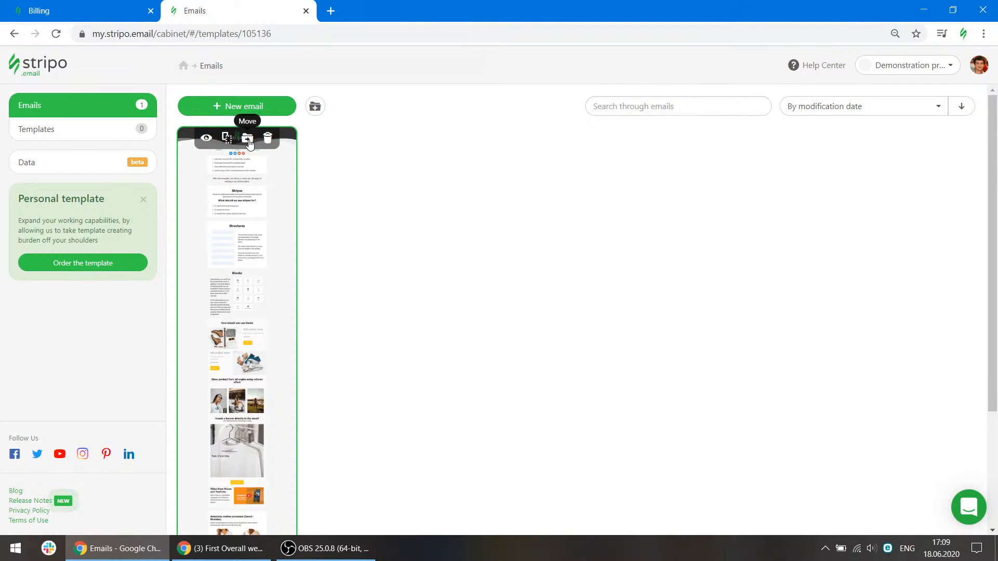
click(315, 106)
click(281, 216)
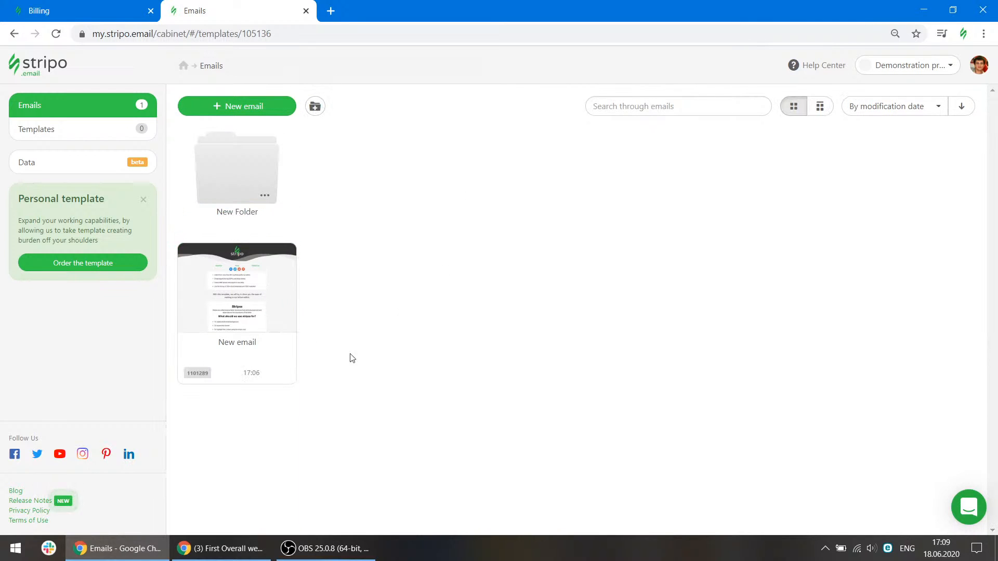
drag(251, 179, 240, 159)
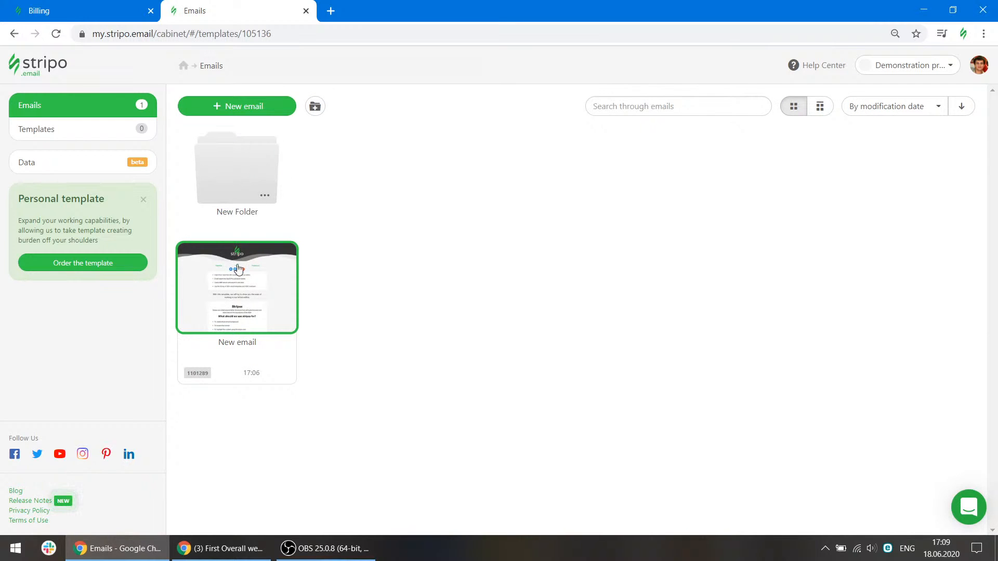
drag(249, 284, 228, 169)
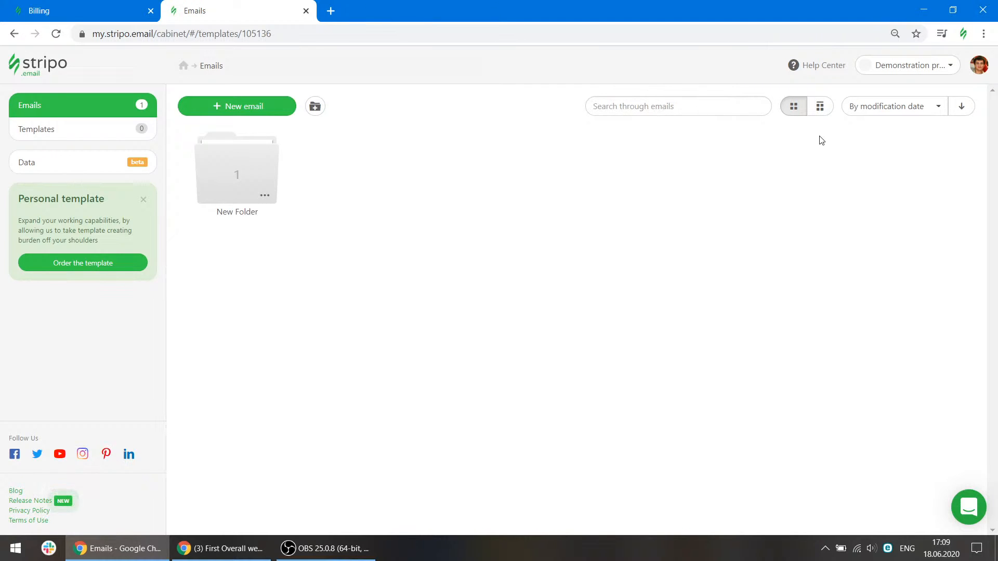
Switch the emails display to list layout and back to grid.
click(819, 106)
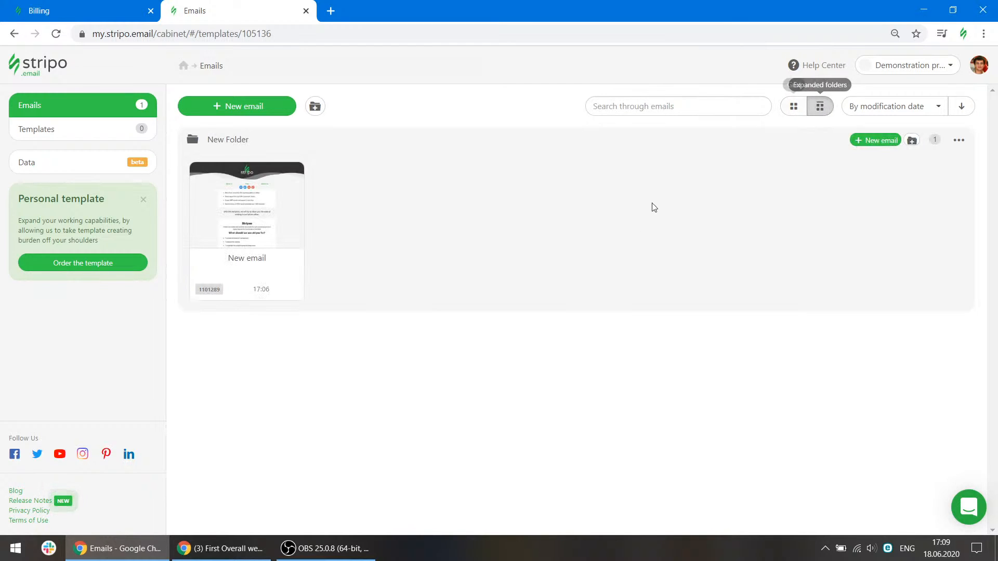
click(793, 107)
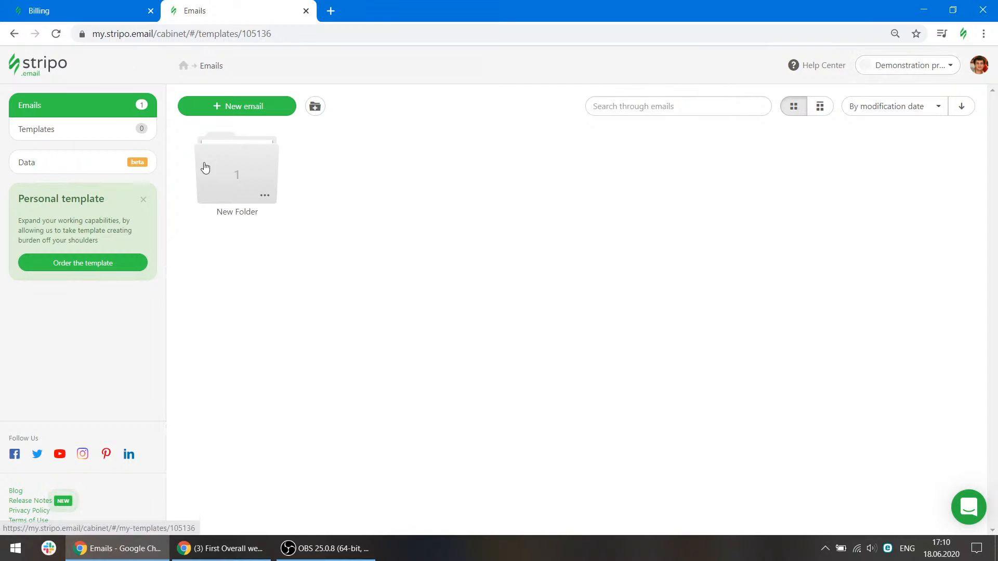
Open the email in the editor and add a one-column structure below the first content stripe.
click(255, 173)
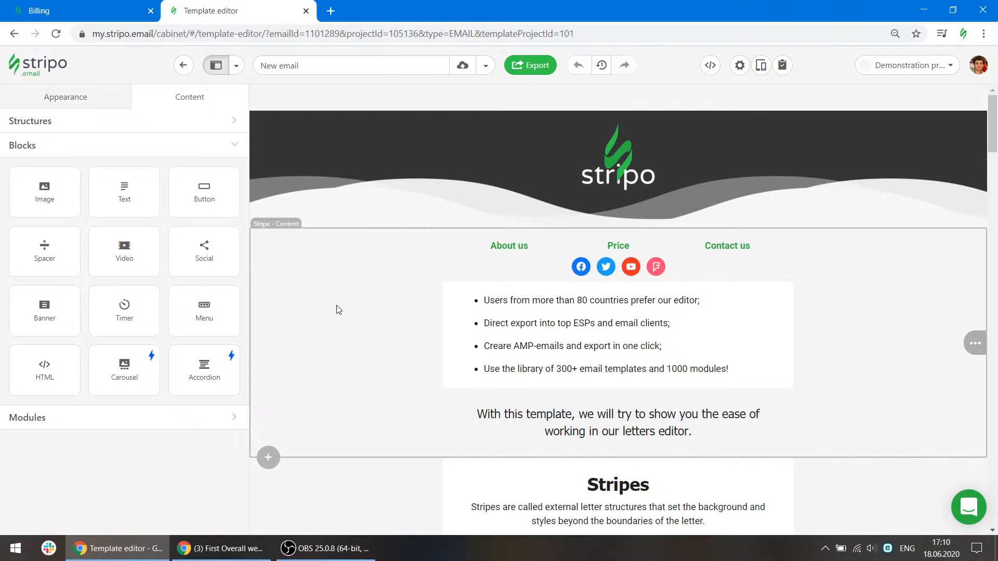
click(285, 247)
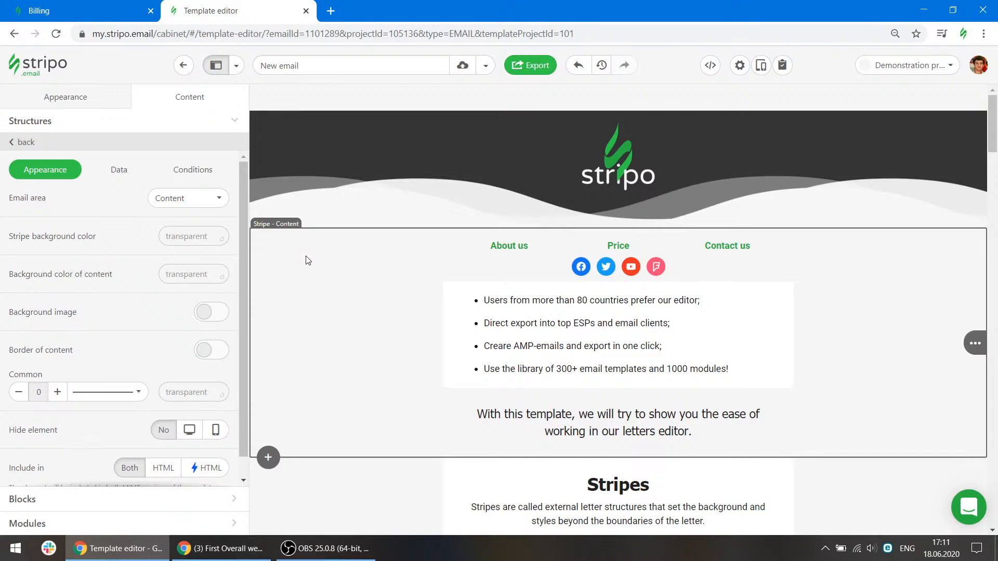
scroll(304, 267, down, 3)
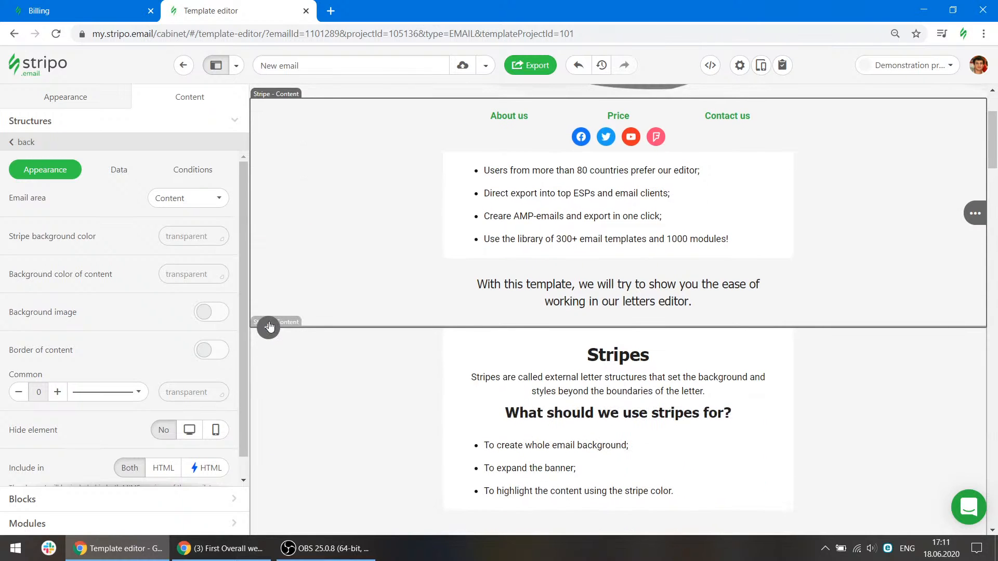
click(269, 328)
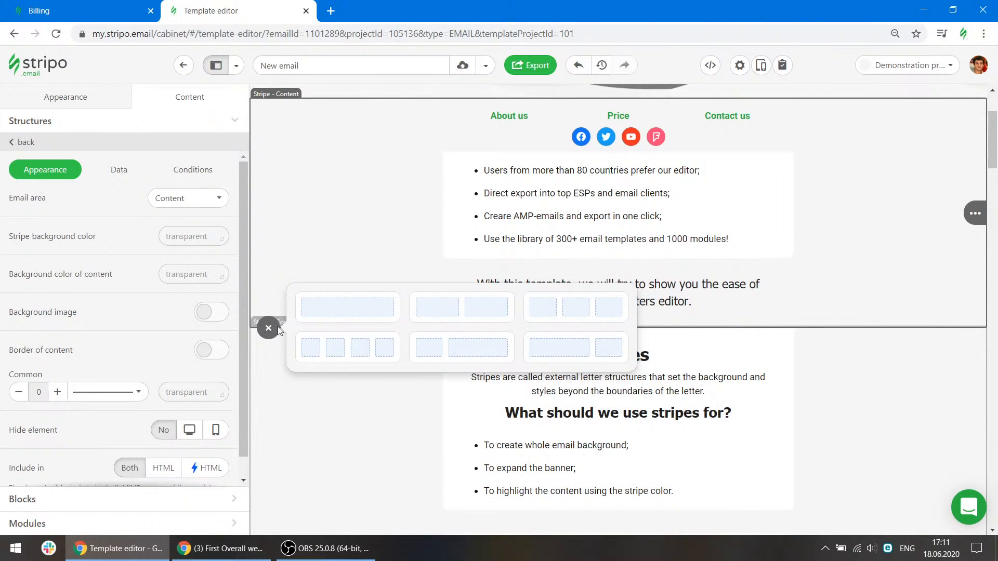
click(347, 307)
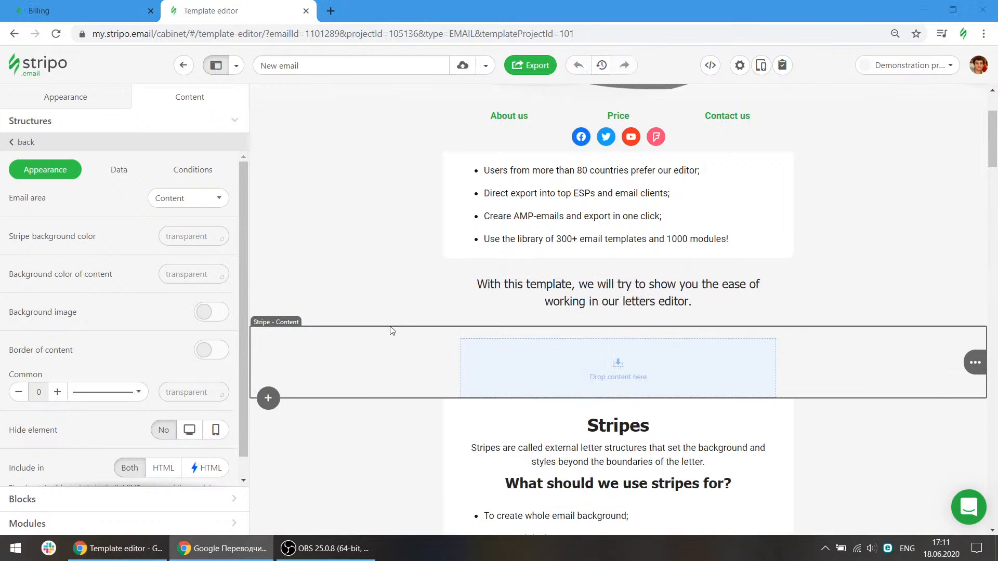
Review the Email area options of the content stripe.
scroll(370, 375, up, 3)
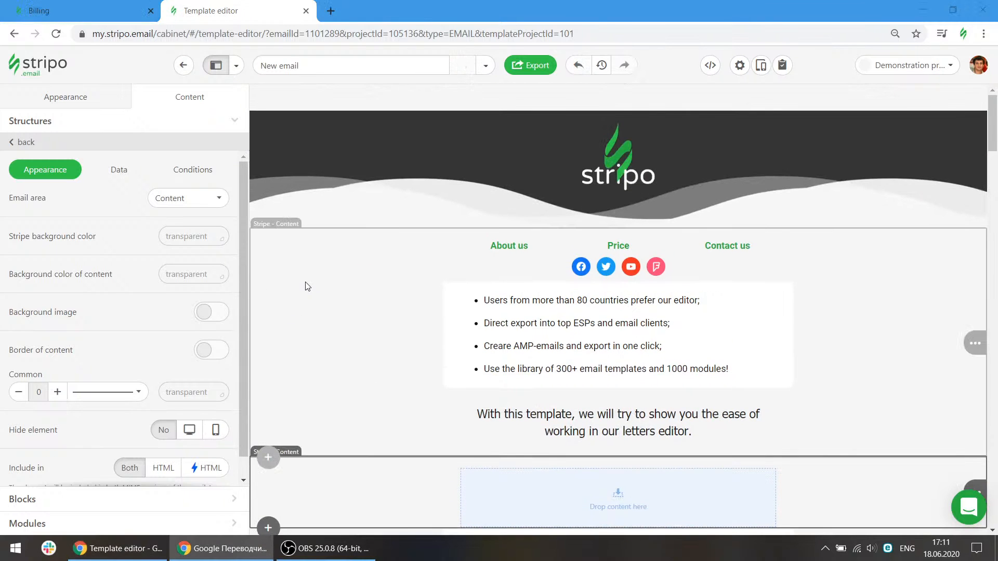
click(215, 204)
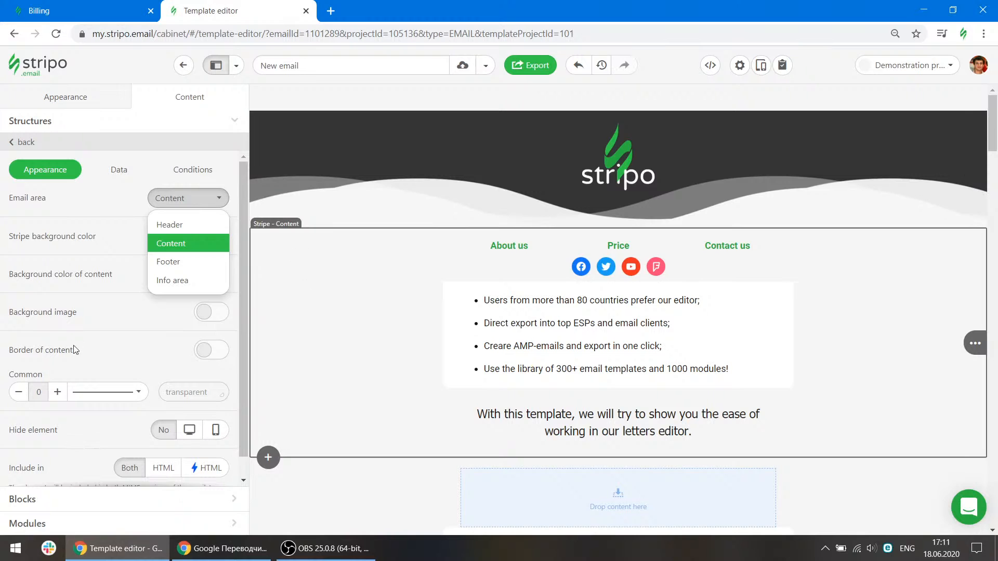
click(36, 501)
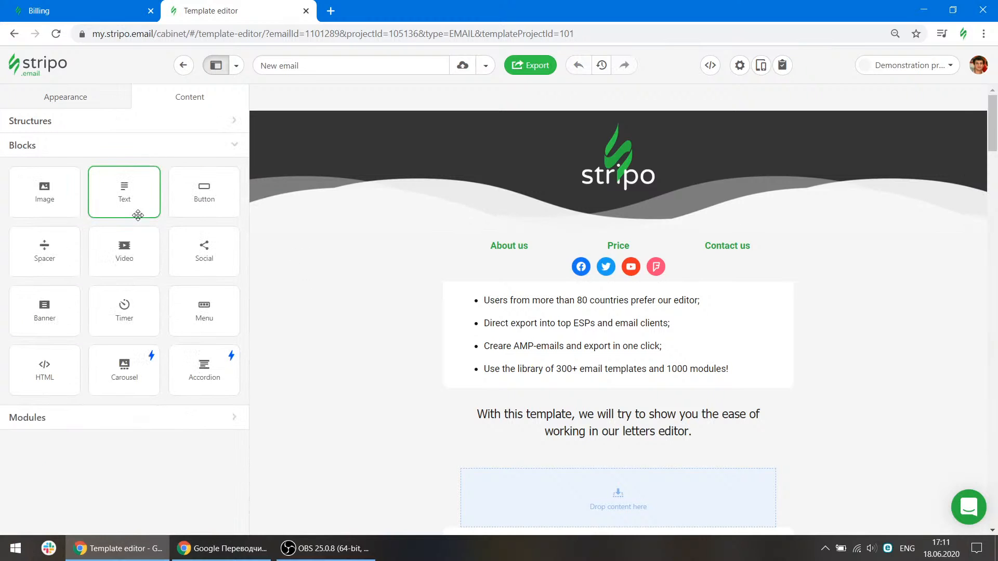
Add a one-column structure and two narrow-wide two-column structures to the top of the content stripe.
click(65, 143)
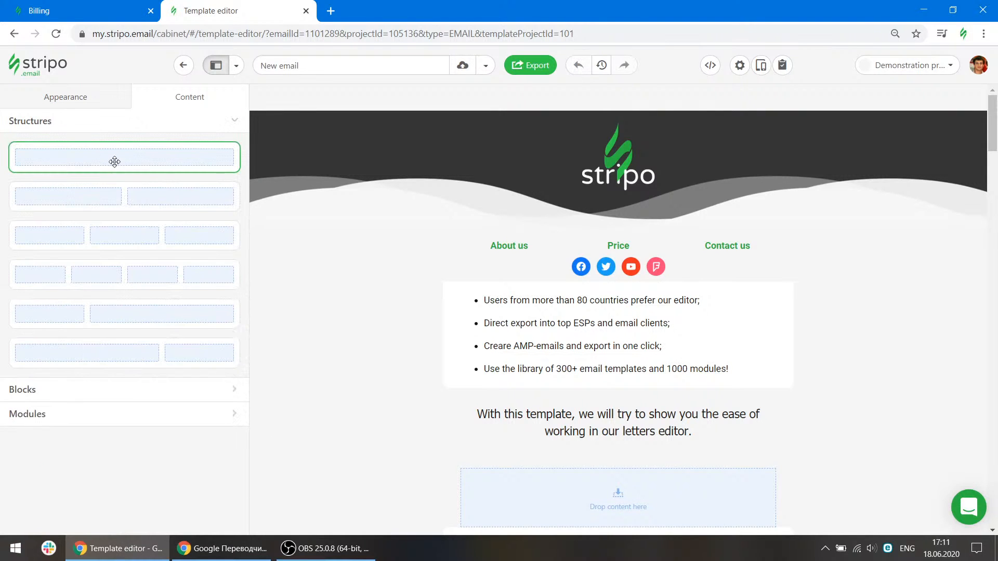
drag(103, 154, 510, 276)
drag(147, 313, 492, 287)
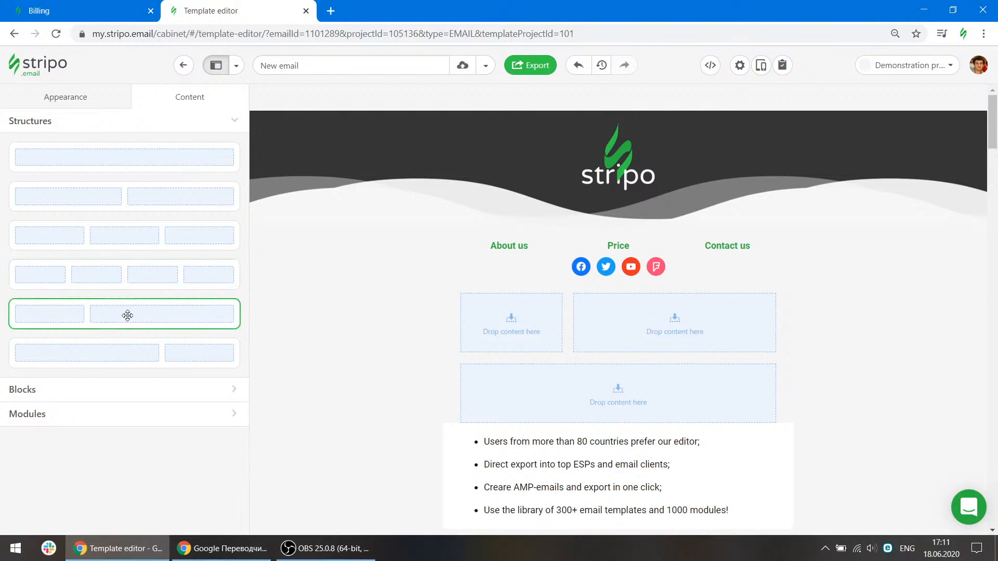
mouse_move(127, 314)
mouse_down()
mouse_move(650, 351)
mouse_move(602, 292)
mouse_up()
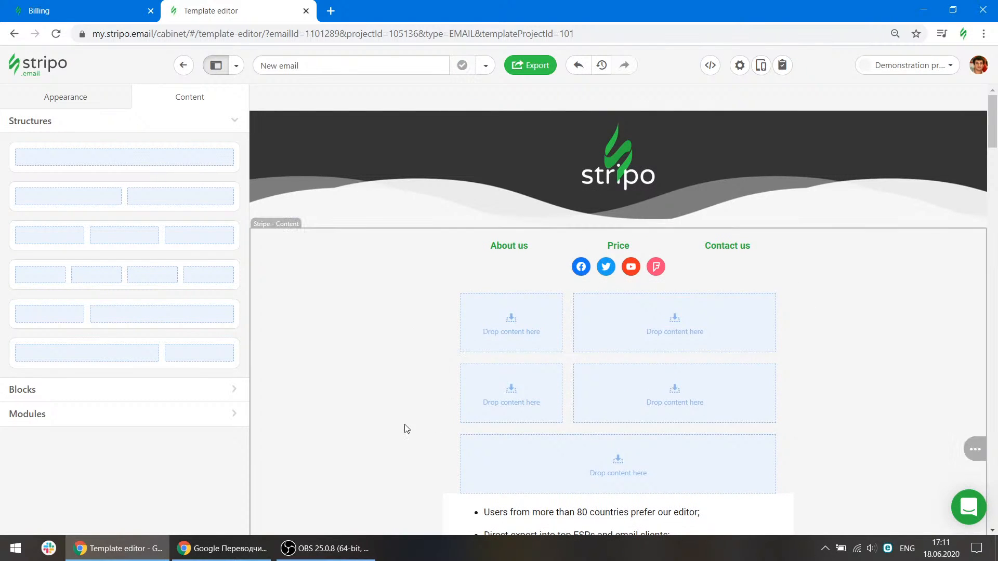
Select the top two-column structure and add containers until it has eight columns.
click(554, 289)
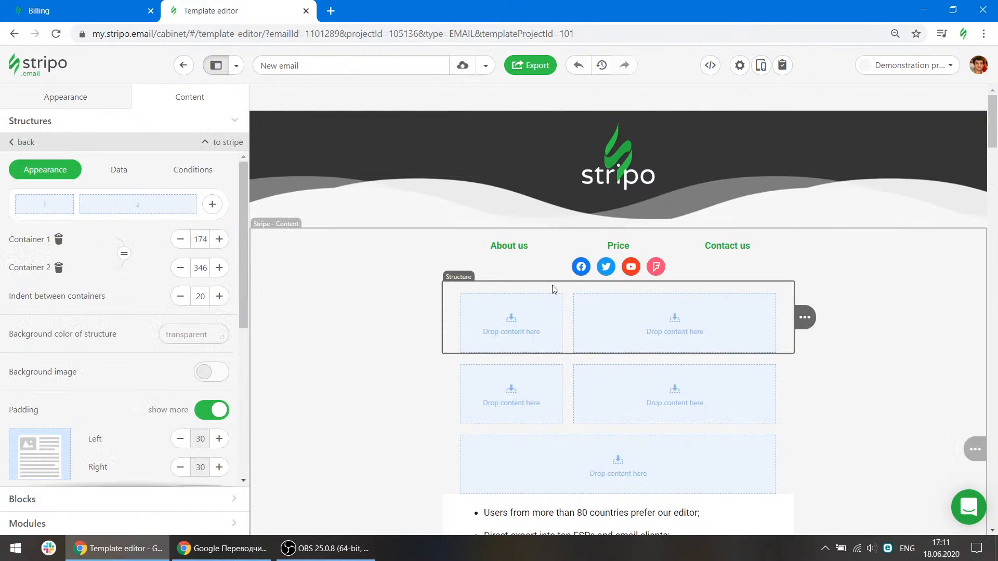
click(213, 205)
click(213, 206)
click(212, 206)
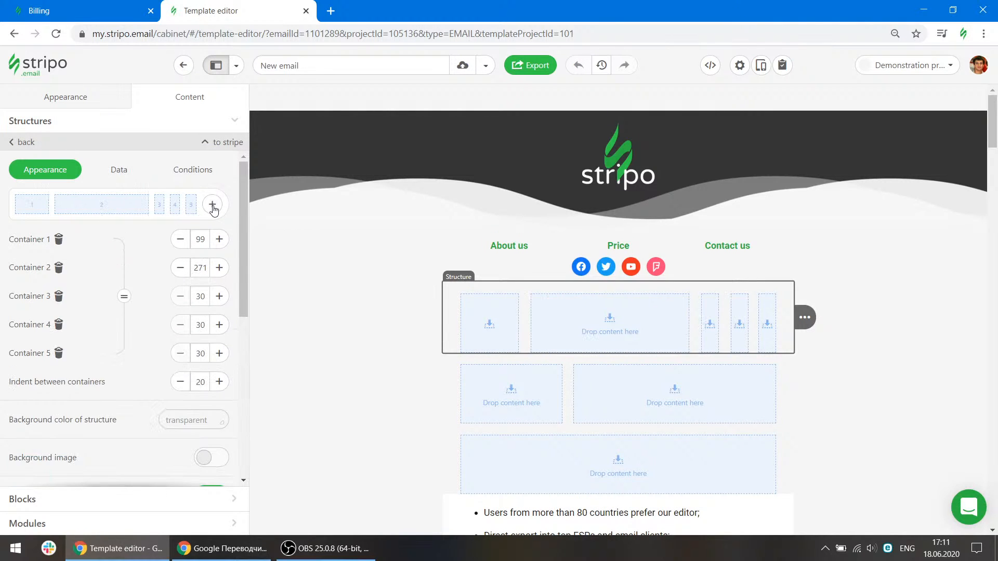
click(213, 206)
click(213, 206)
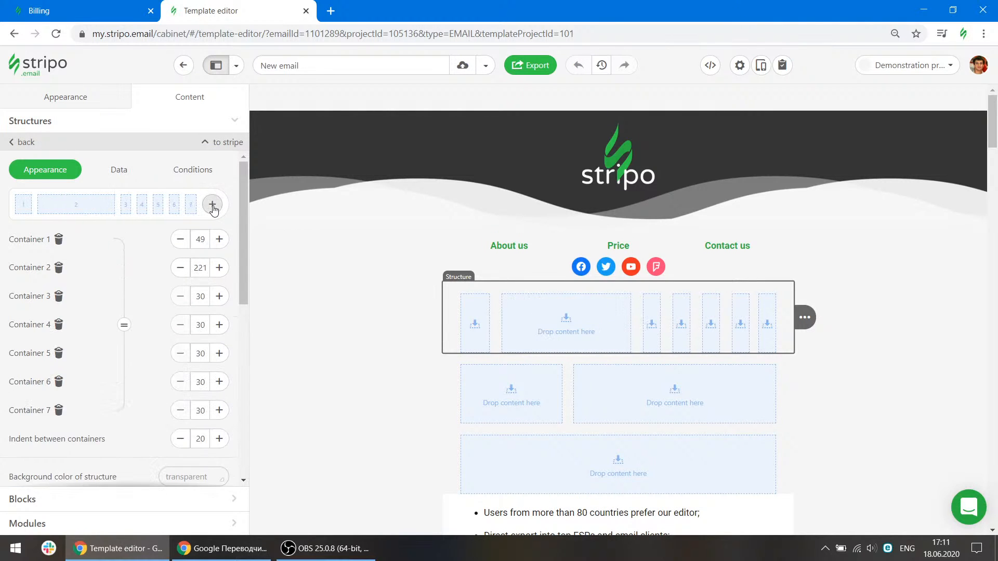
click(213, 206)
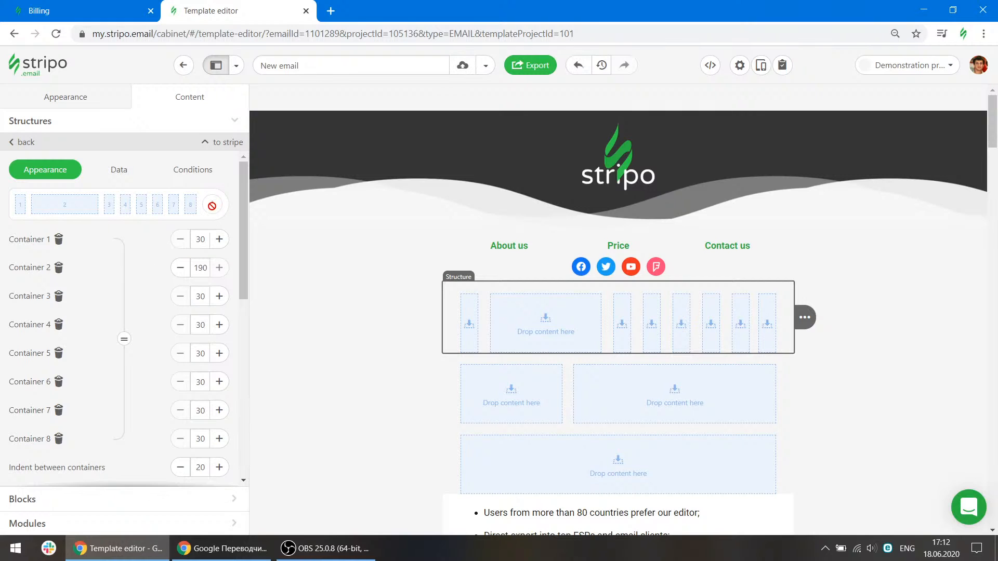
Remove three containers from the multi-column structure.
click(59, 297)
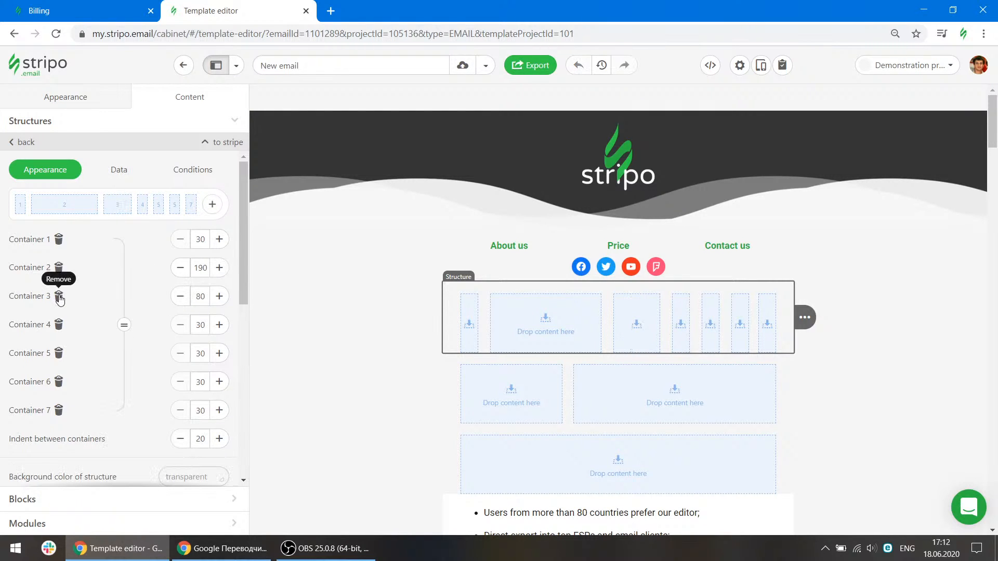
click(59, 297)
click(59, 325)
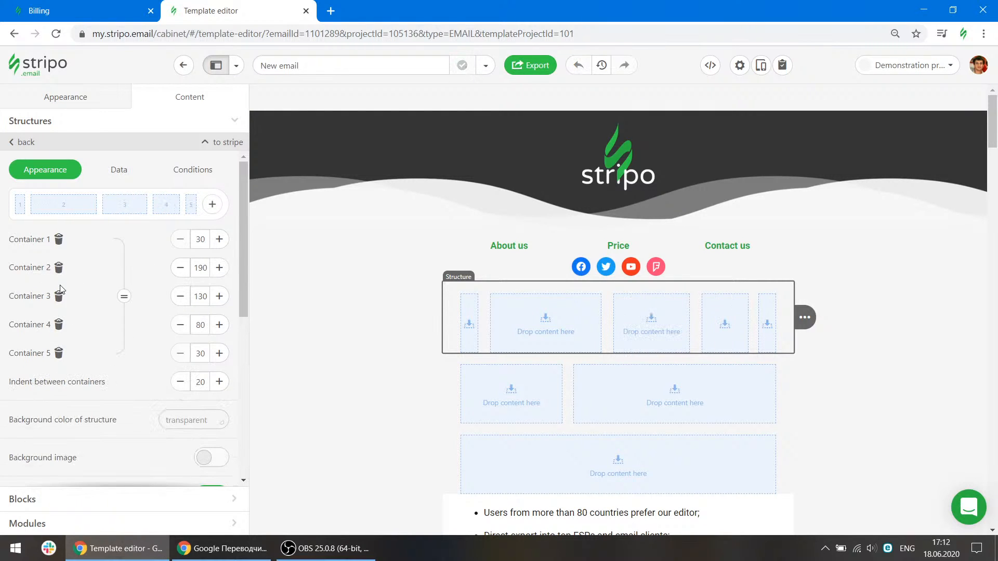
Move the menu-and-social-icons structure below the new empty structures.
mouse_move(804, 318)
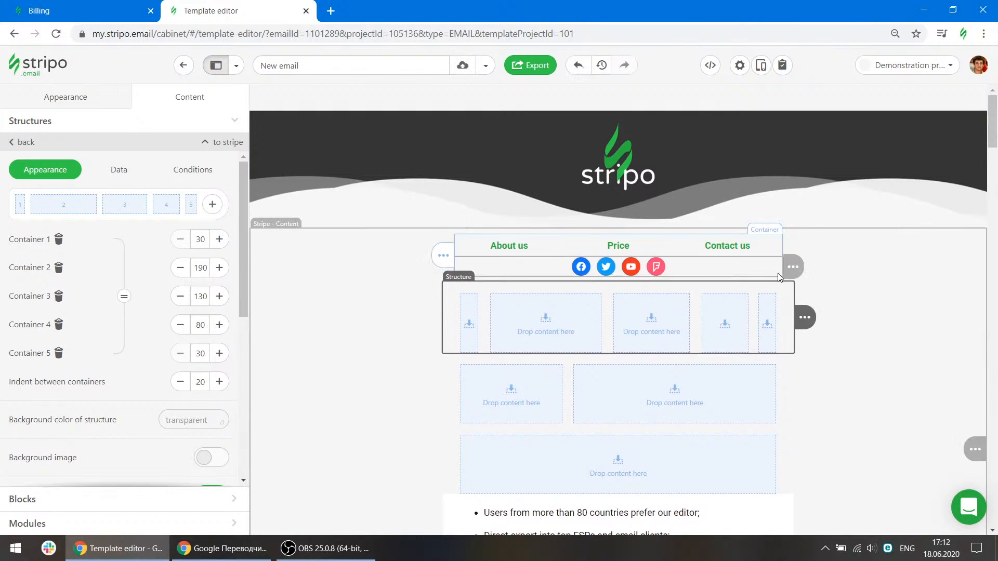
click(791, 248)
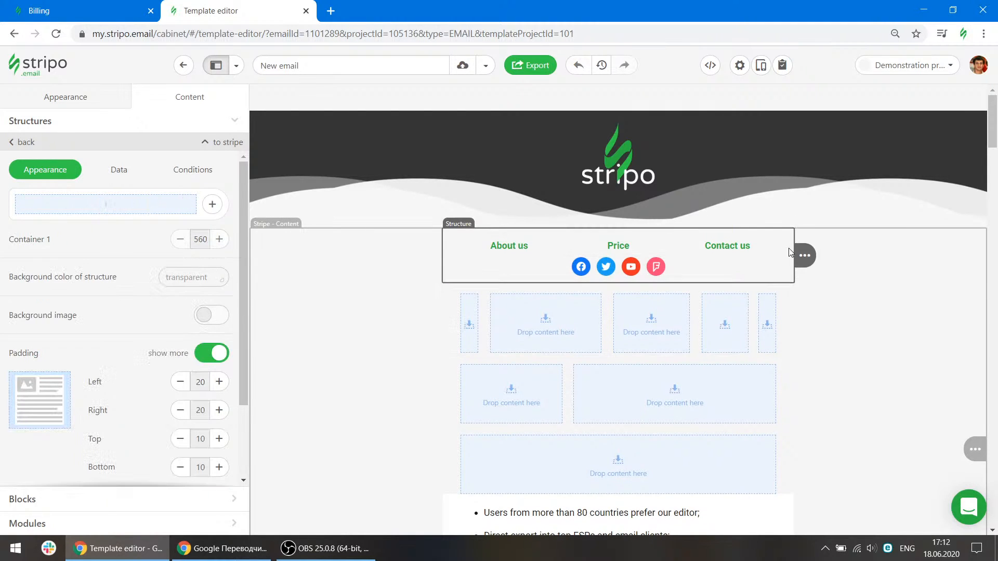
drag(829, 256, 717, 519)
scroll(773, 339, down, 5)
scroll(774, 342, up, 3)
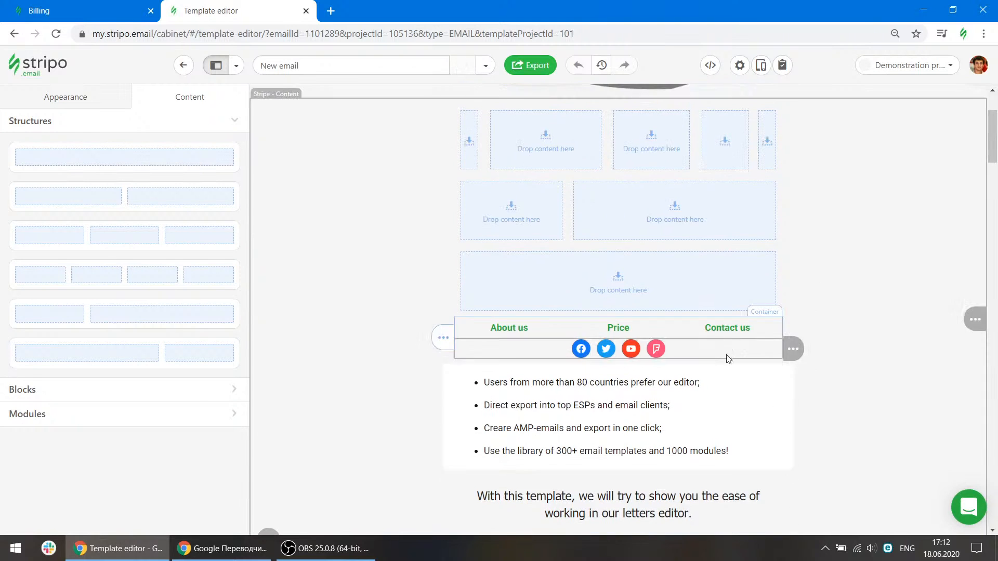
Duplicate the menu-and-social-icons structure.
click(797, 330)
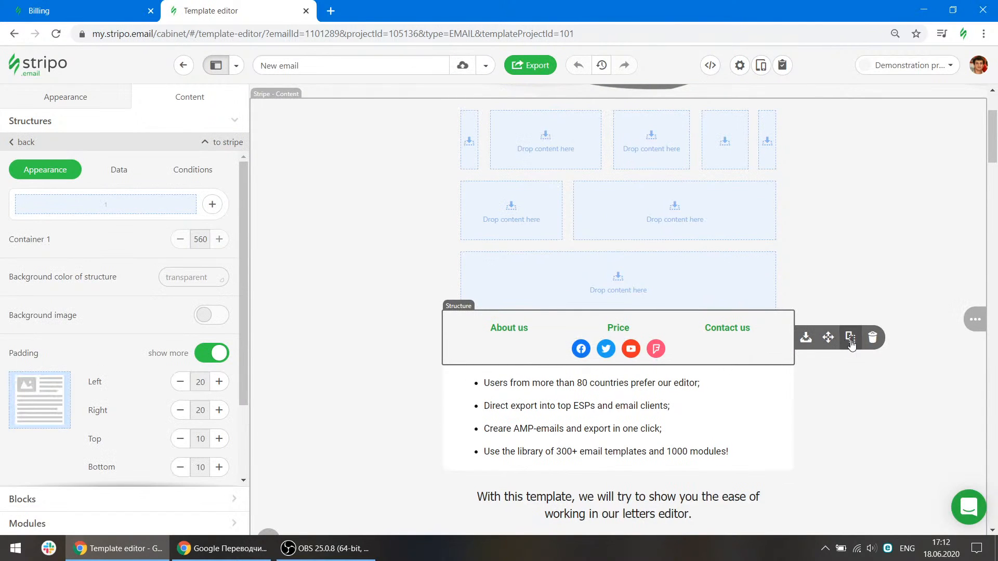
click(850, 341)
Delete both the copy and the original menu-and-social-icons structure.
click(789, 334)
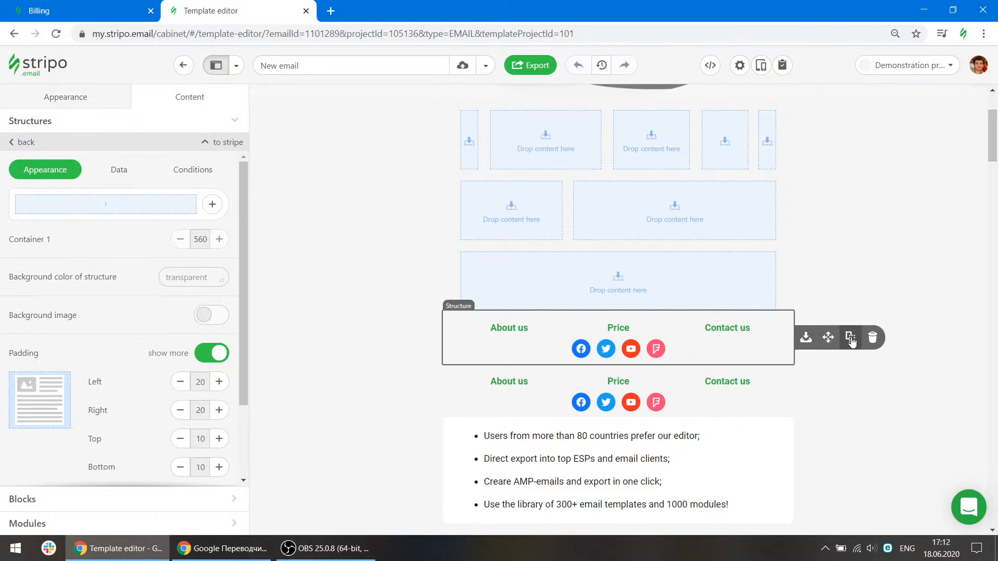
click(873, 338)
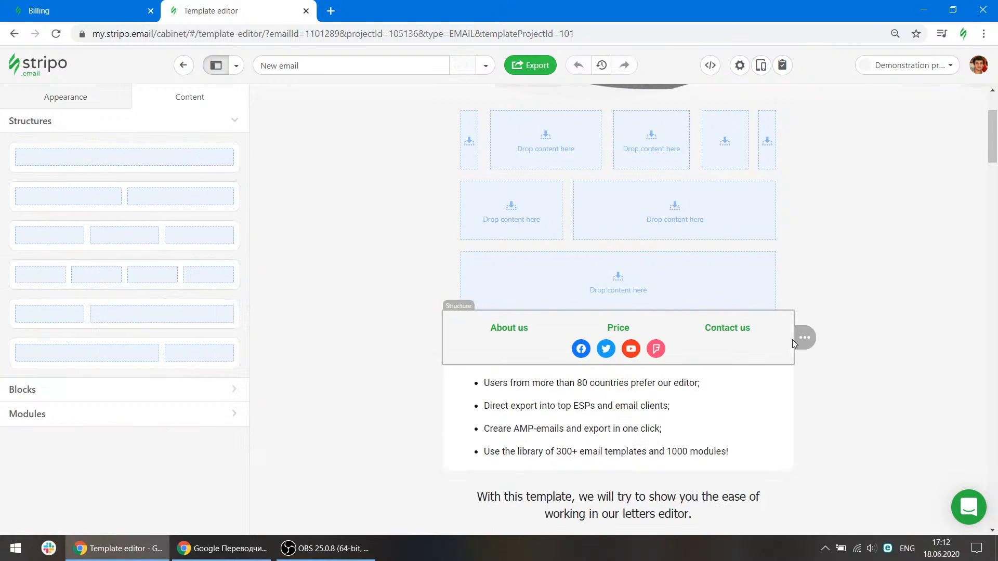
click(874, 337)
Delete the three empty structures at the top of the content stripe.
scroll(840, 329, up, 3)
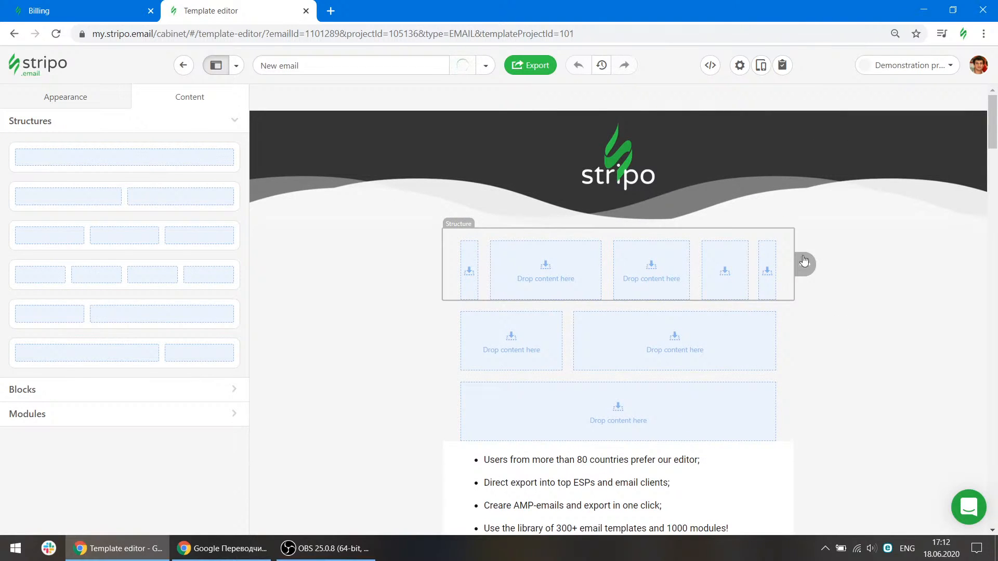
click(805, 265)
click(877, 269)
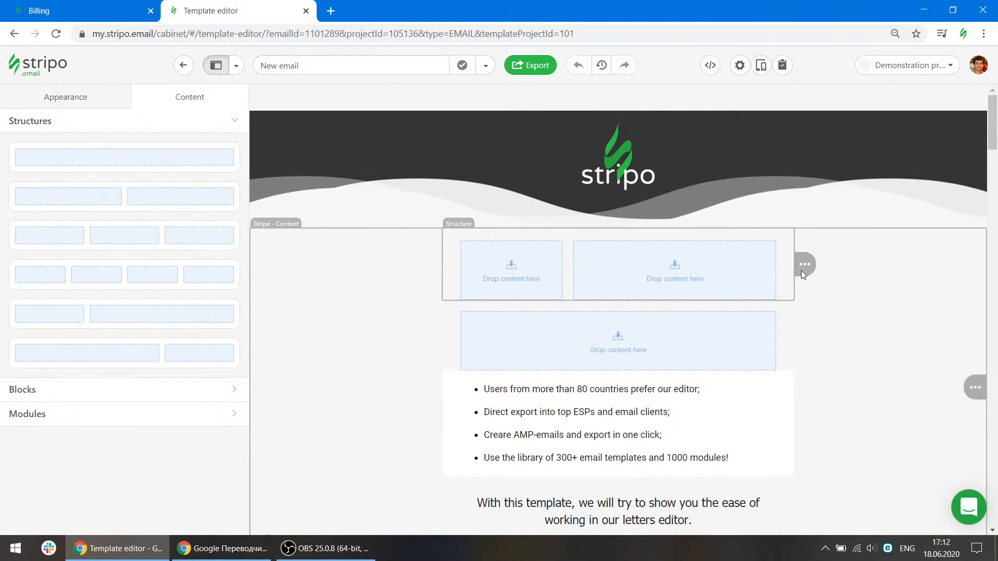
click(805, 264)
click(873, 264)
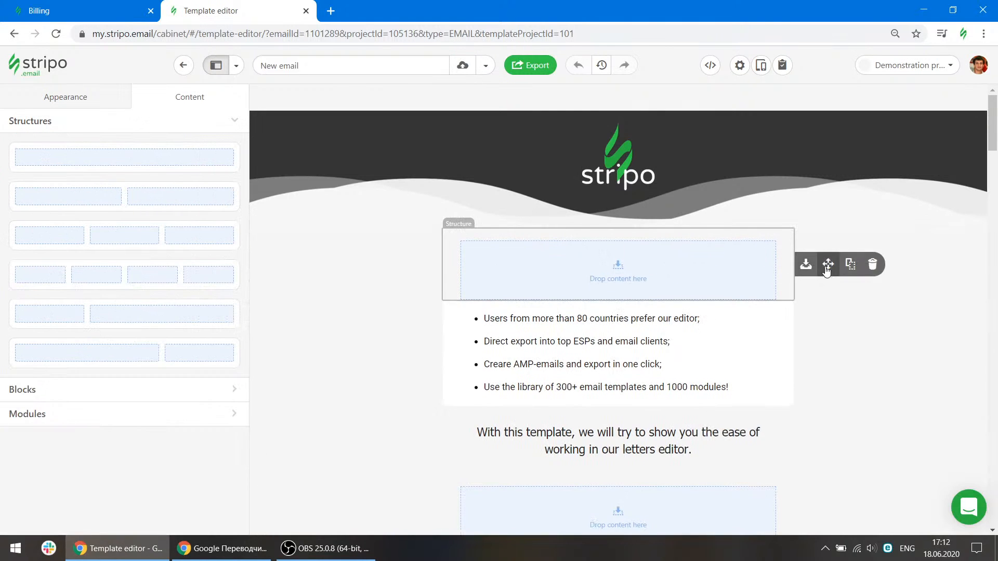
click(872, 265)
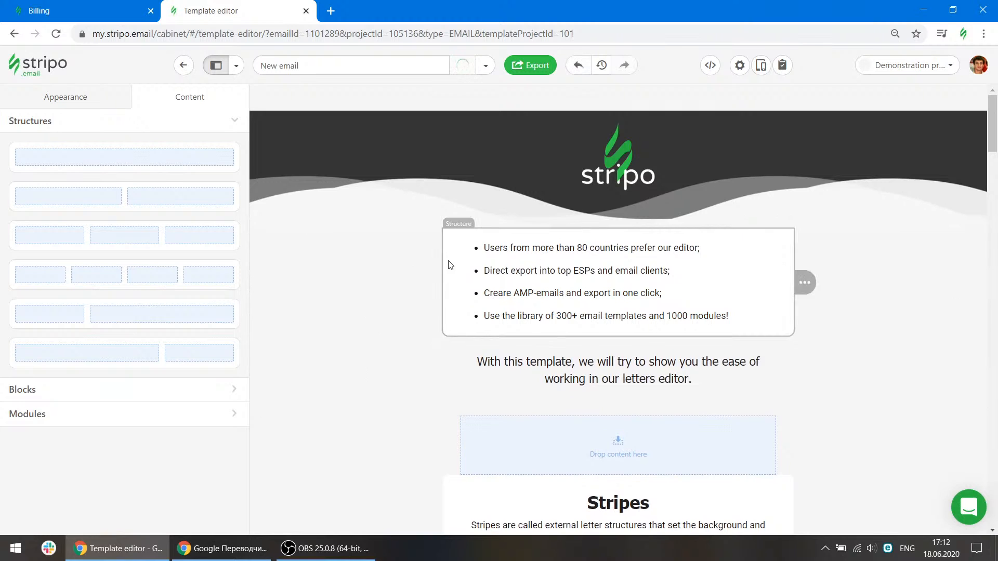
Add Image, Text, Button and Social blocks beneath the bulleted list.
click(466, 268)
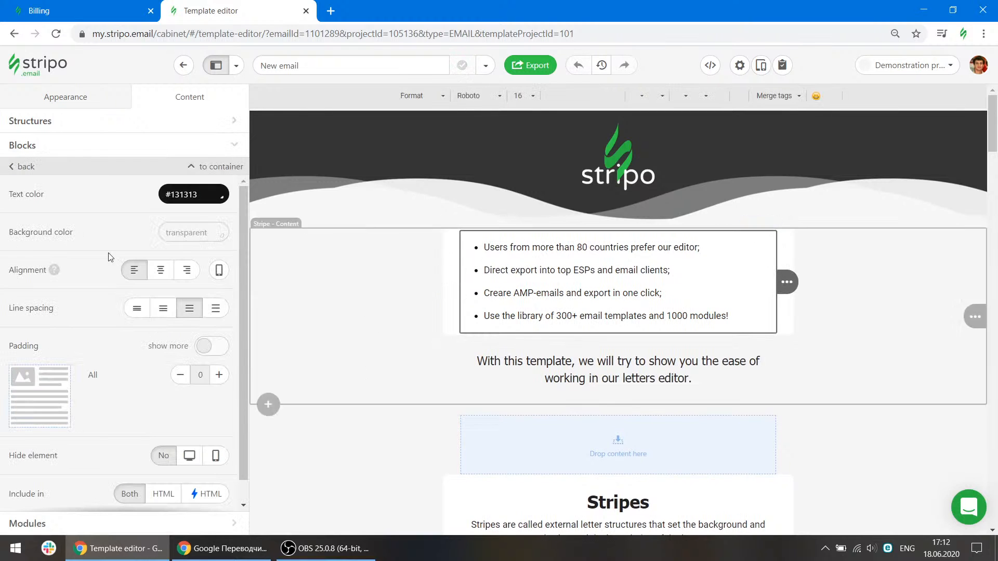
click(42, 147)
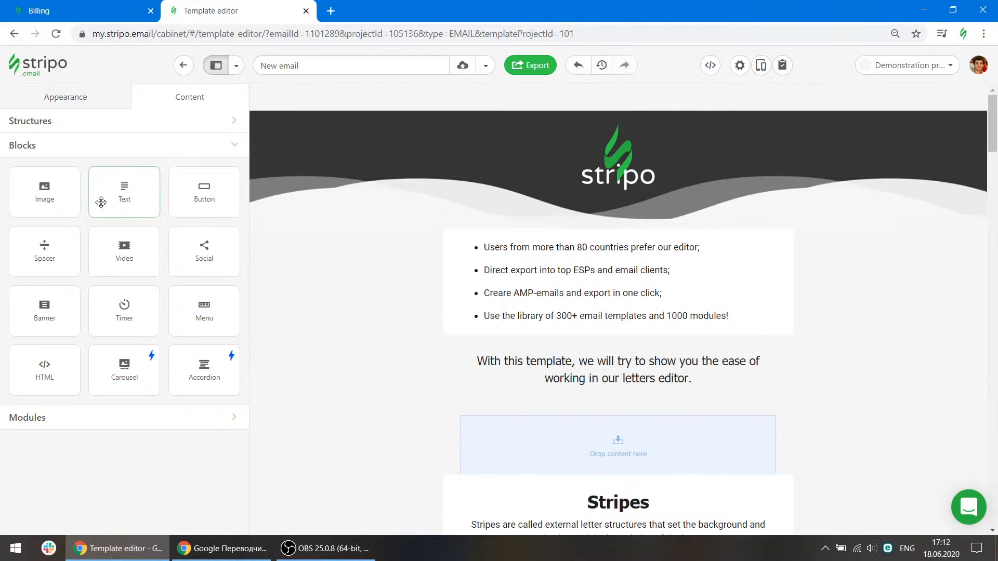
mouse_move(44, 192)
mouse_down()
mouse_move(510, 258)
mouse_move(529, 285)
mouse_move(364, 283)
mouse_up()
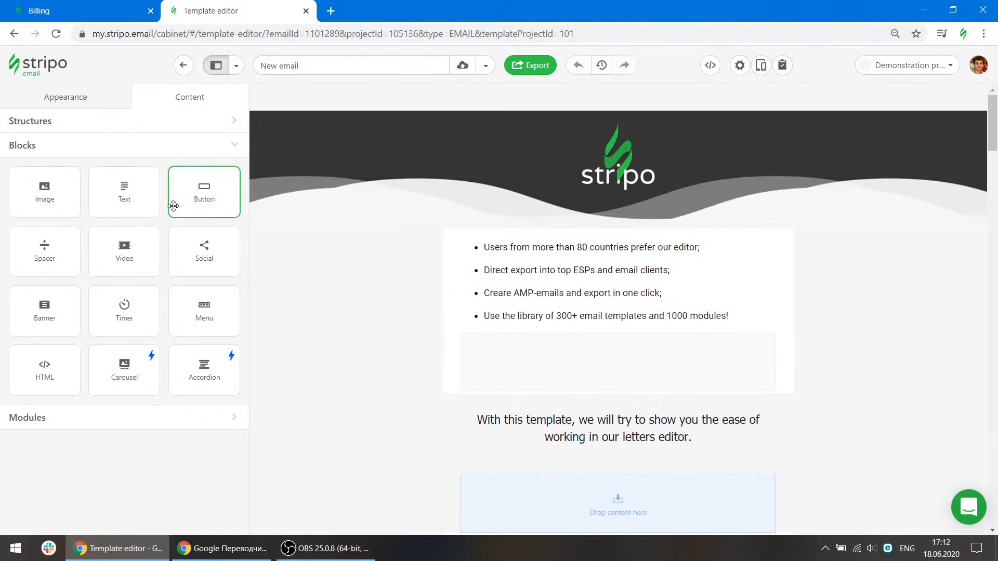
drag(124, 192, 345, 298)
drag(218, 204, 576, 349)
drag(199, 259, 671, 402)
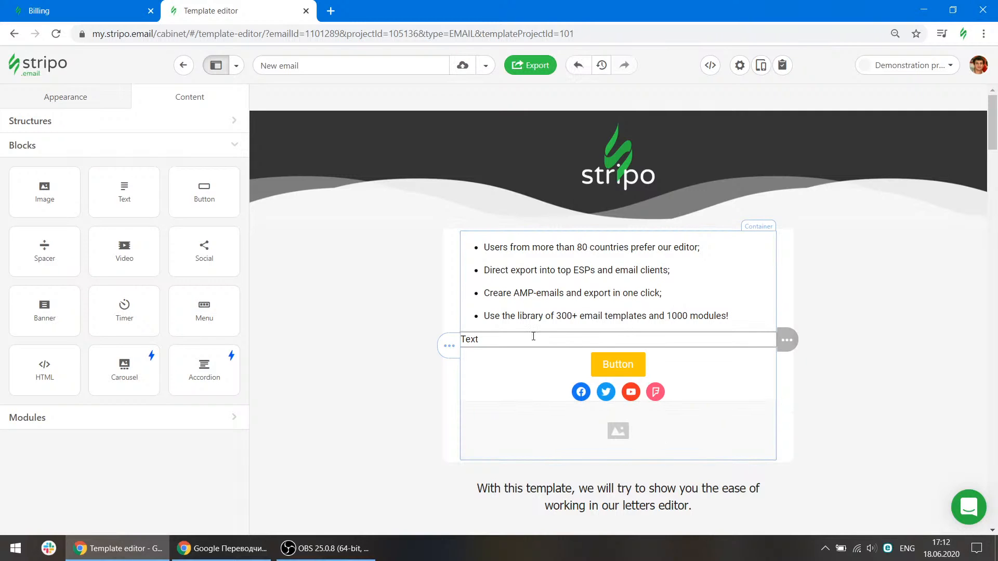
Select the content stripe and set it to be hidden on desktop.
click(368, 301)
scroll(153, 374, down, 1)
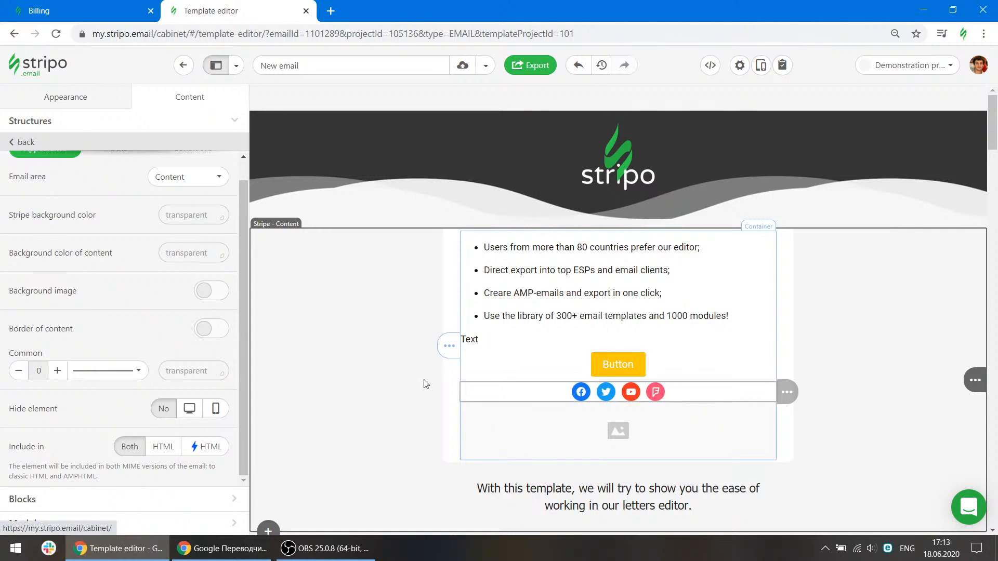
scroll(423, 383, down, 3)
scroll(383, 369, up, 2)
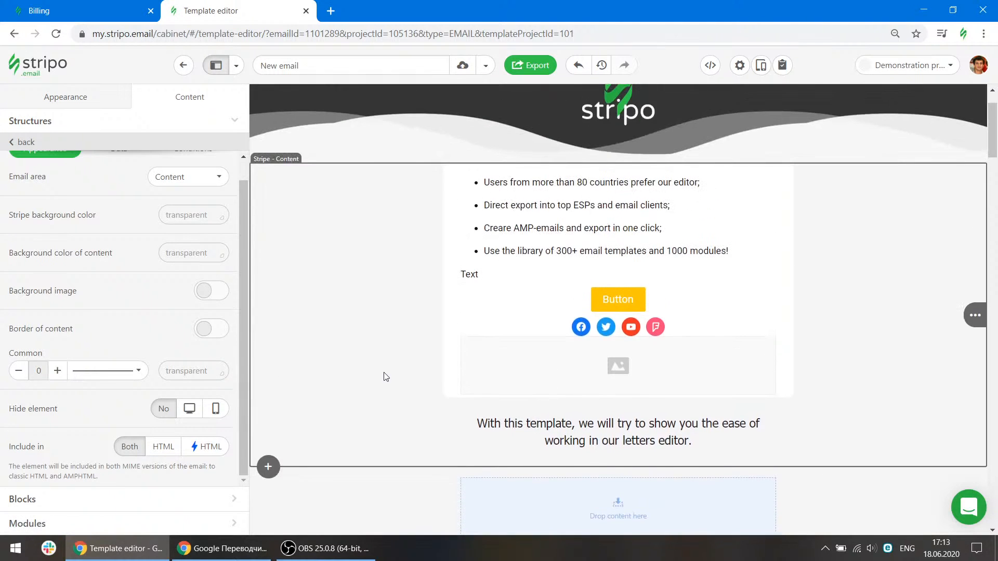
click(189, 409)
Select the header stripe and set it to be hidden on mobile.
scroll(362, 188, up, 1)
click(361, 185)
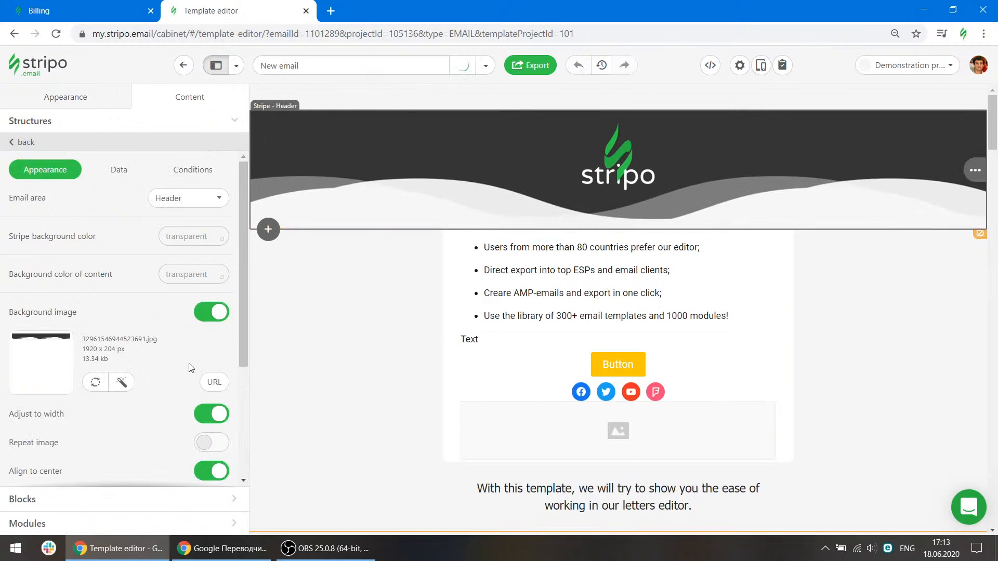
scroll(189, 312, down, 2)
click(215, 408)
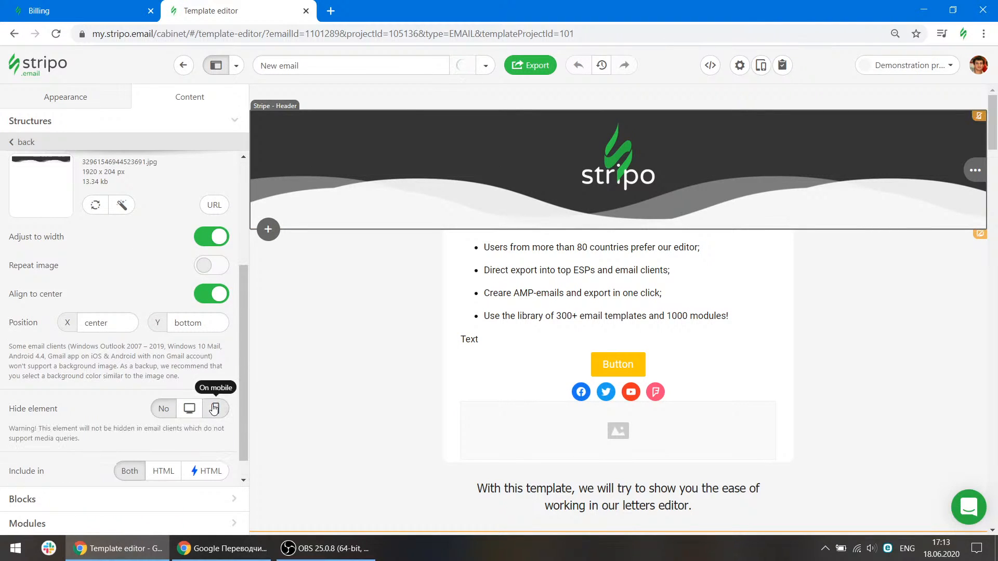
Preview the email in desktop and mobile views, then close the preview.
click(759, 66)
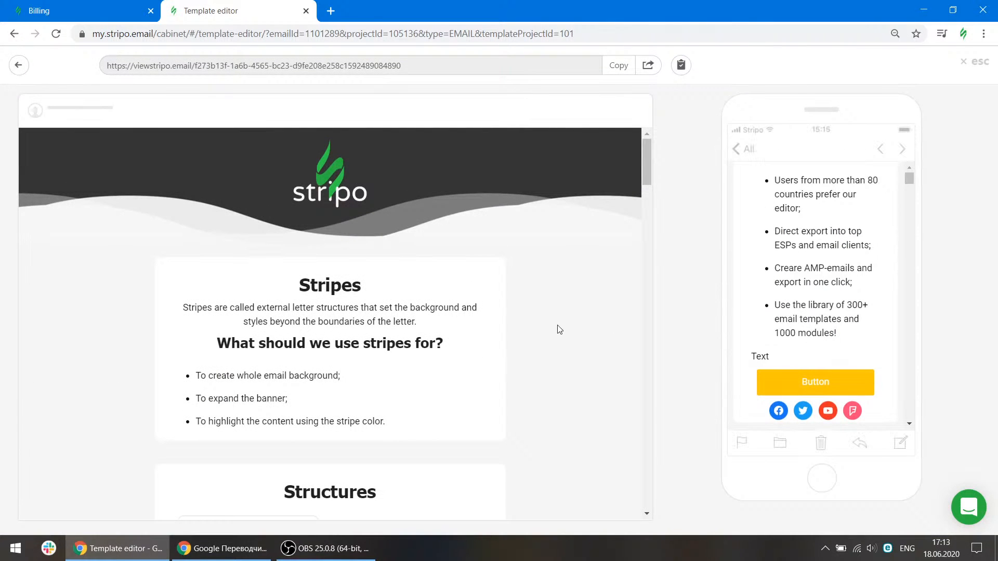
scroll(512, 296, down, 3)
scroll(513, 296, up, 3)
scroll(858, 276, down, 3)
scroll(860, 282, up, 3)
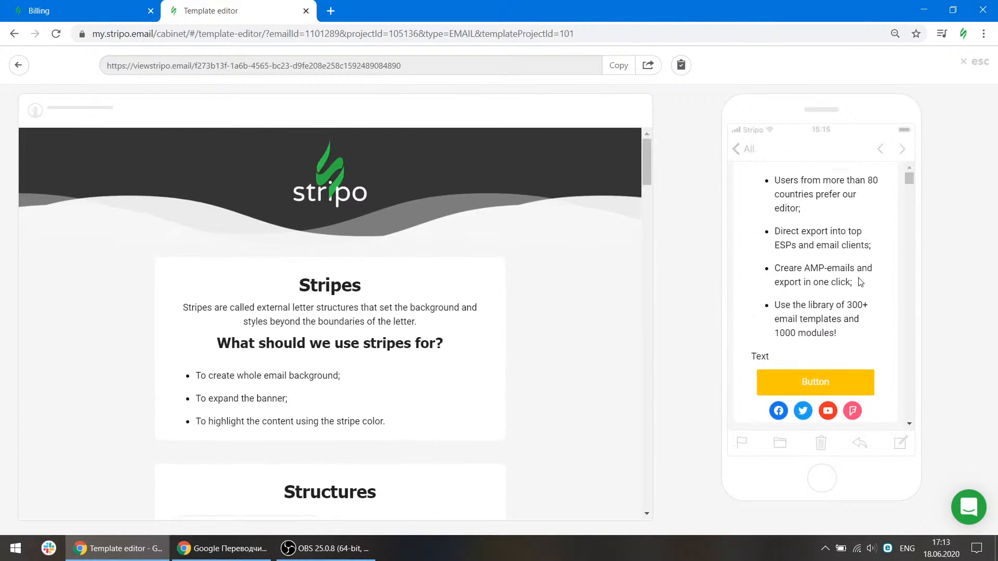
click(981, 65)
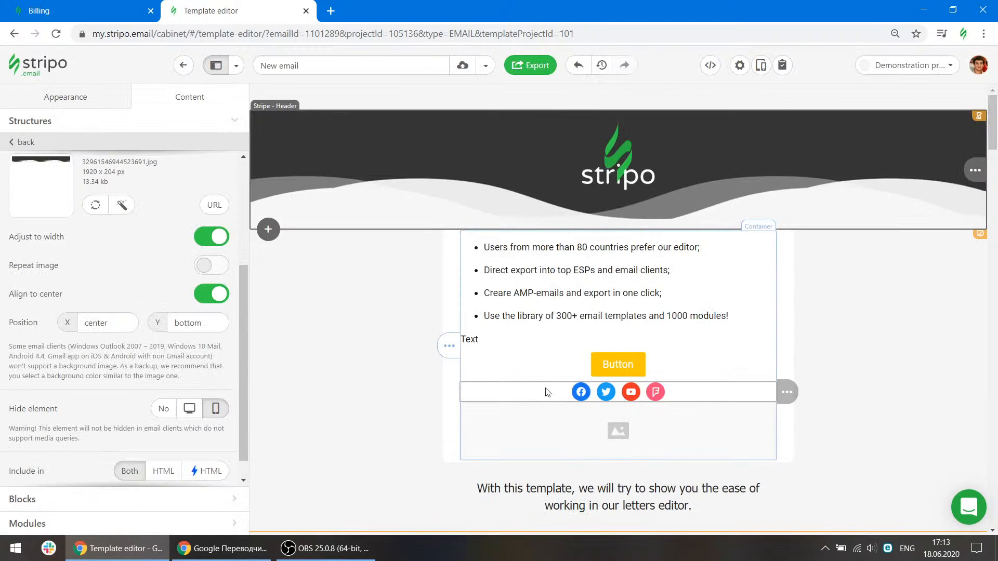
Turn off hiding for the header stripe.
scroll(167, 350, down, 2)
click(170, 385)
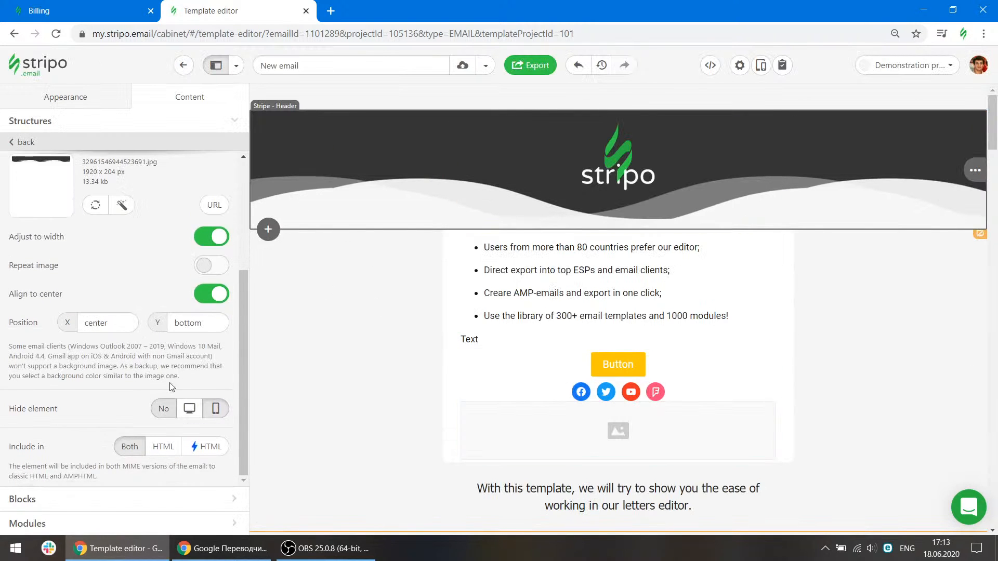
Delete the Button block from the content.
click(748, 365)
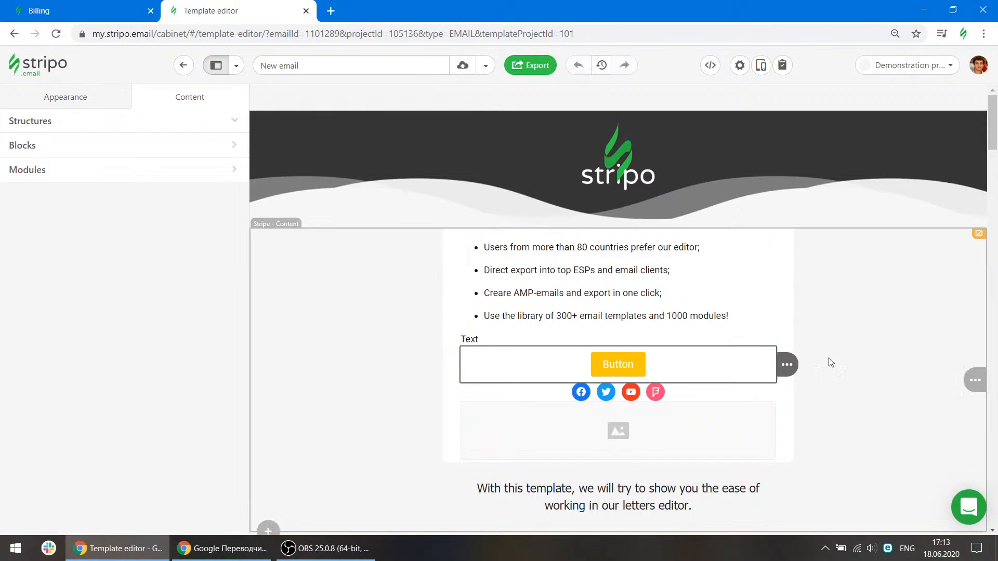
mouse_move(790, 364)
click(831, 365)
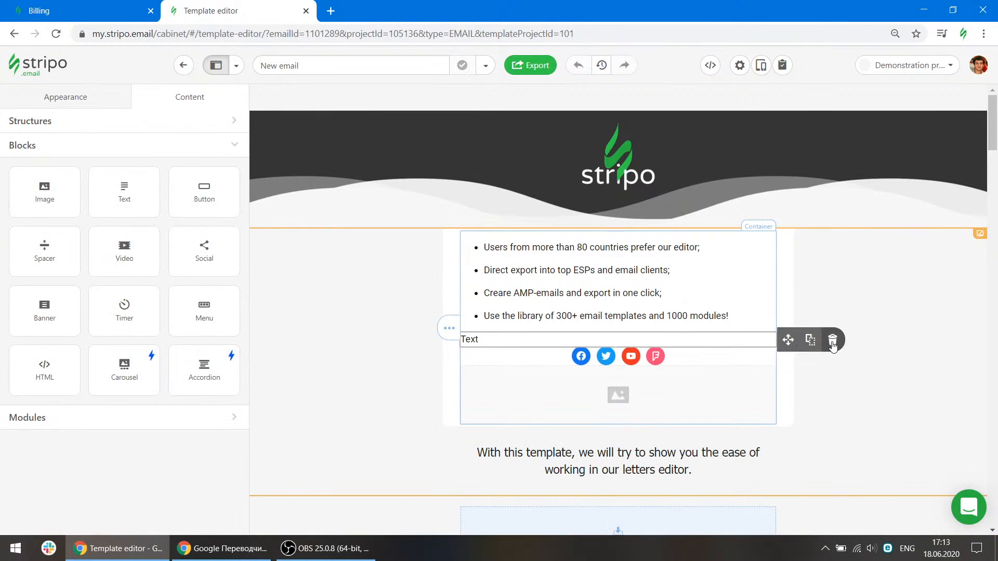
Delete the empty Text block and the Image block from the list container.
click(701, 343)
mouse_move(787, 342)
click(831, 342)
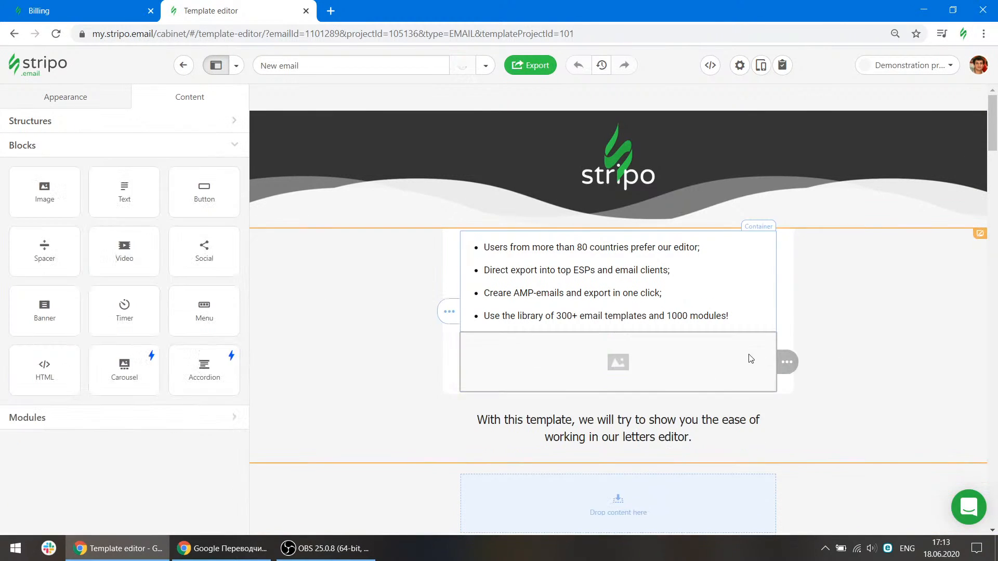
mouse_move(788, 362)
click(832, 364)
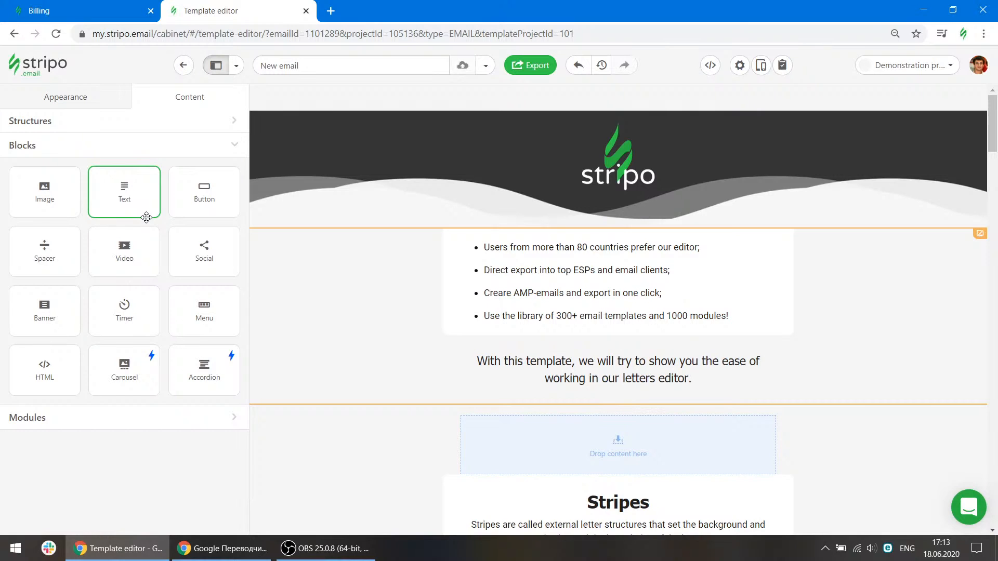
Set the email width to 620 pixels in the general appearance settings.
click(72, 103)
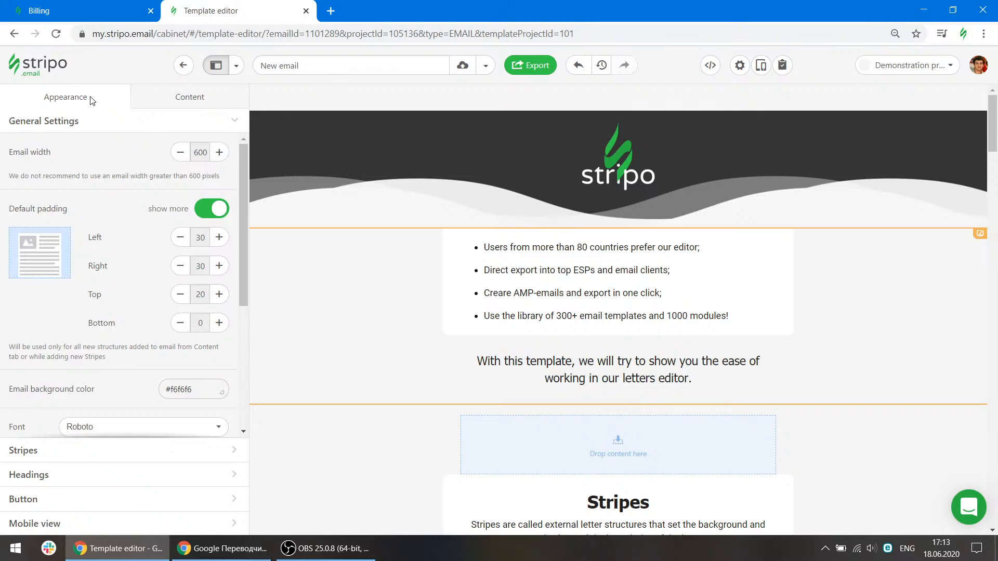
click(220, 152)
click(220, 153)
click(220, 152)
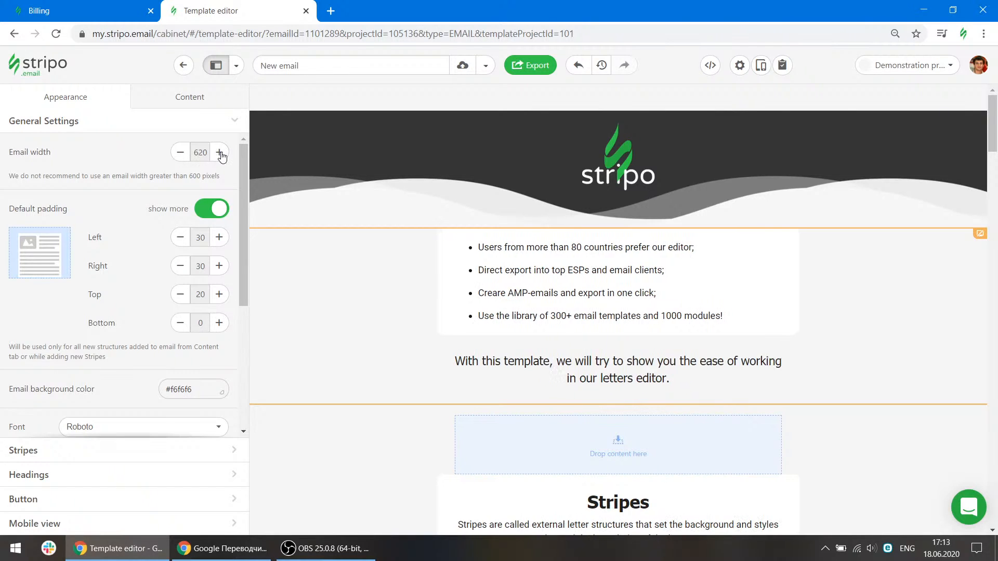
click(219, 152)
click(220, 152)
click(219, 152)
click(219, 152)
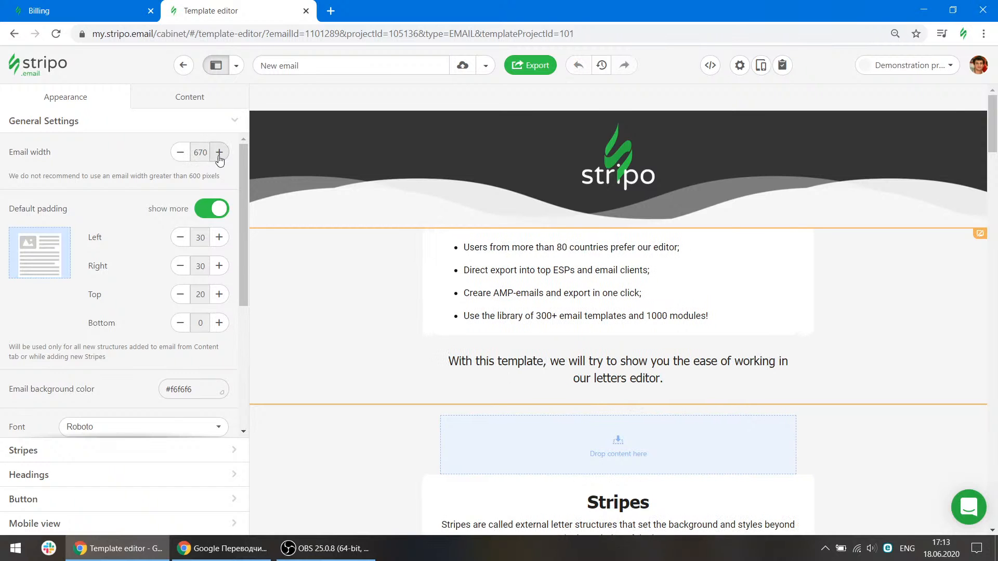
click(180, 156)
click(180, 156)
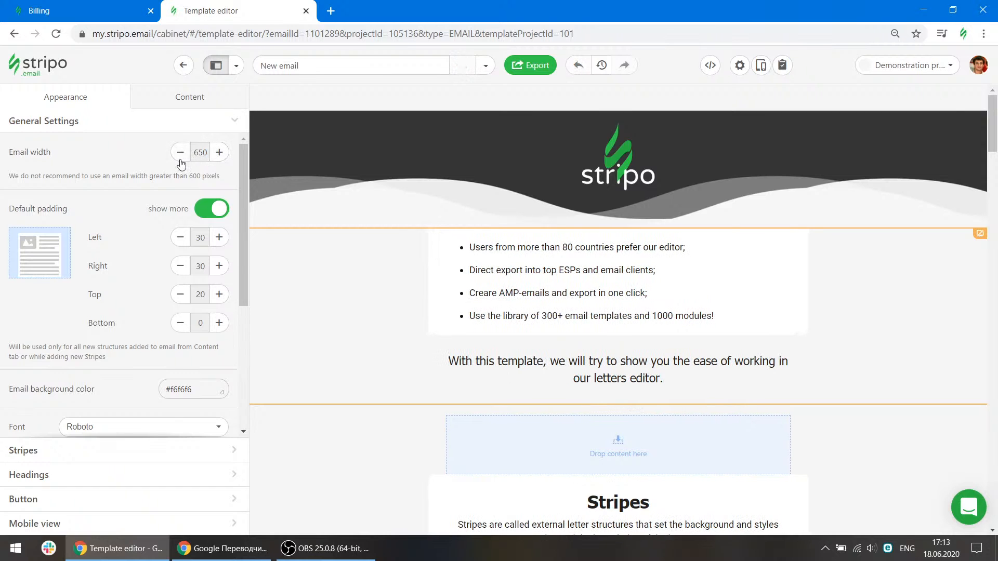
click(181, 156)
click(180, 156)
click(181, 156)
Set the default top and bottom padding to 30 pixels each.
click(291, 288)
scroll(180, 343, down, 2)
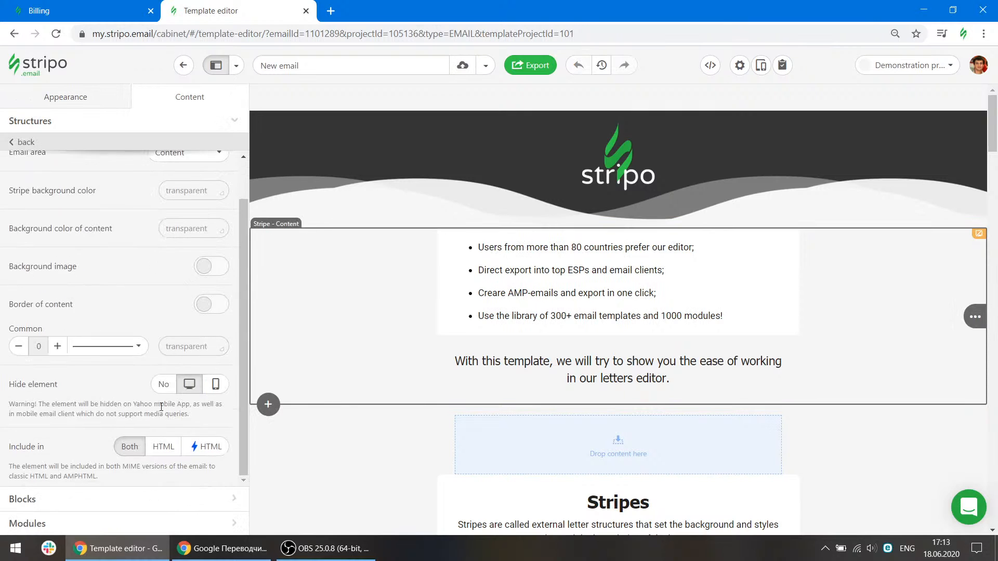
click(65, 97)
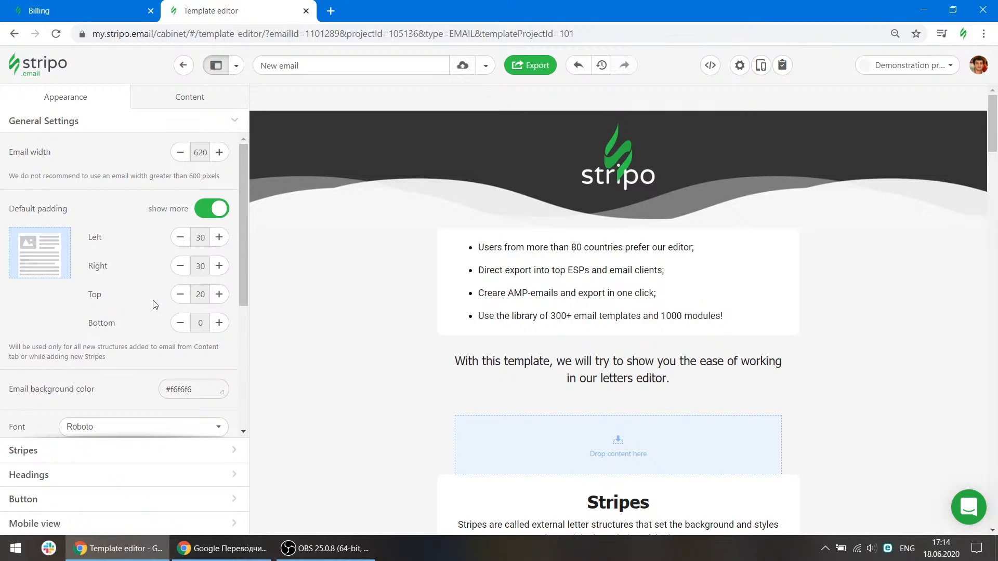
click(219, 294)
click(219, 294)
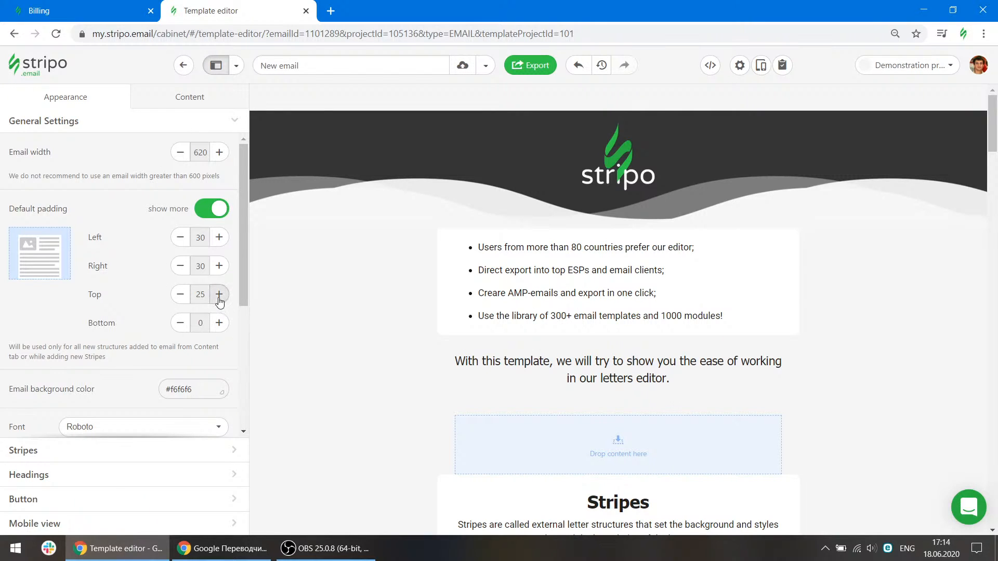
scroll(133, 294, down, 3)
click(219, 193)
click(219, 194)
click(219, 194)
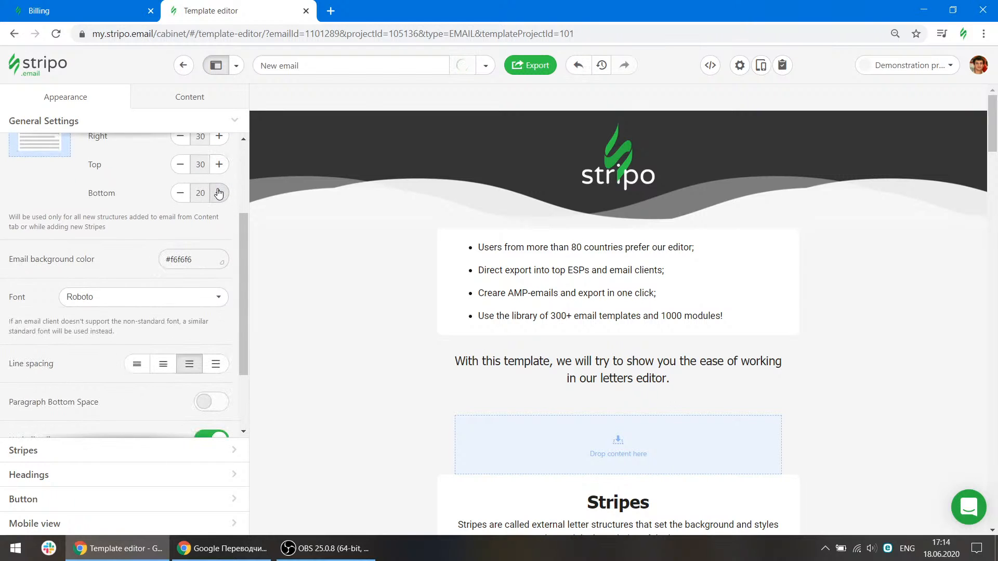
click(219, 194)
click(219, 193)
click(218, 194)
Add a one-column structure below the intro text.
scroll(120, 273, up, 3)
click(173, 104)
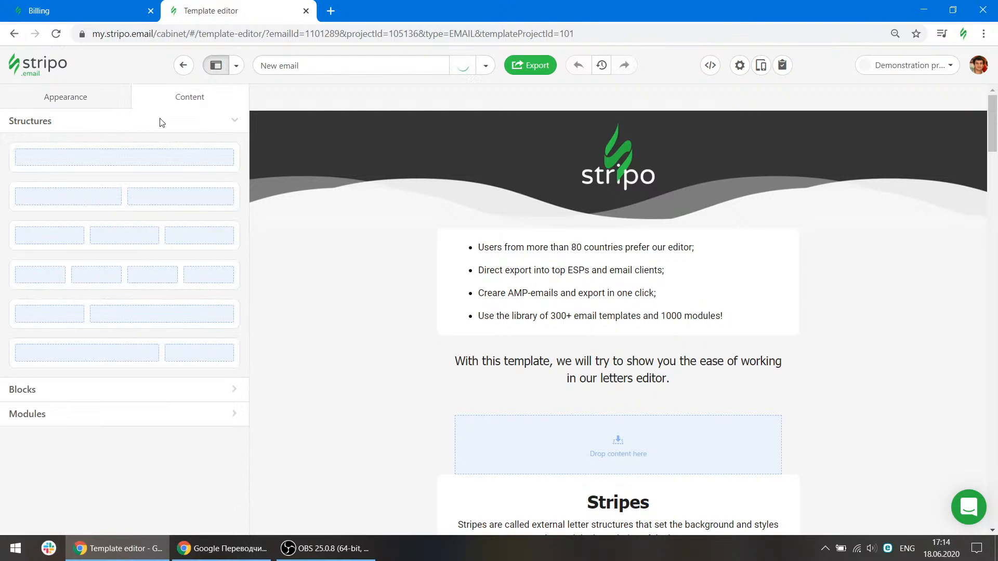
drag(103, 164, 506, 400)
drag(507, 392, 508, 395)
scroll(507, 394, down, 3)
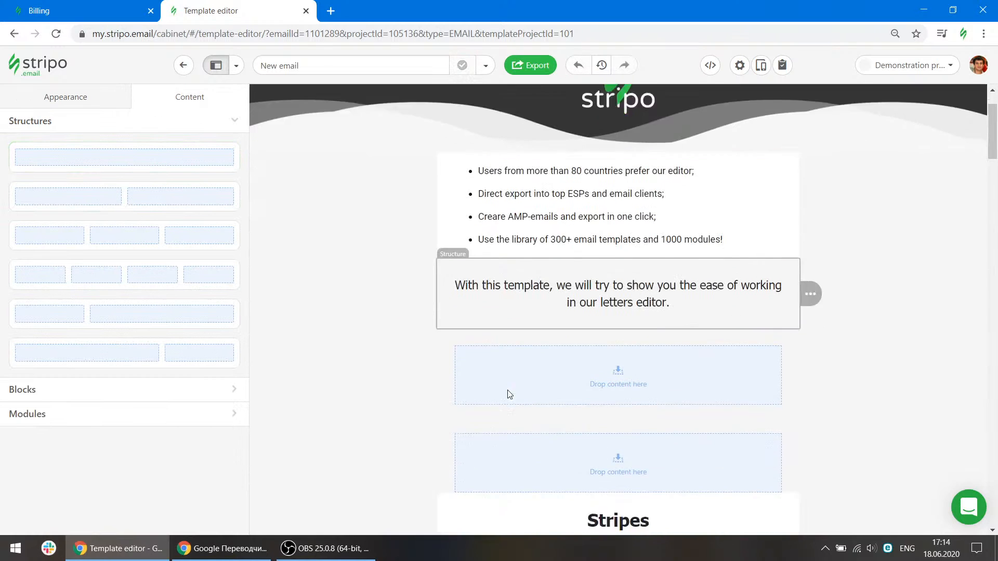
Set the new structure's right and top padding to 15 pixels.
click(486, 285)
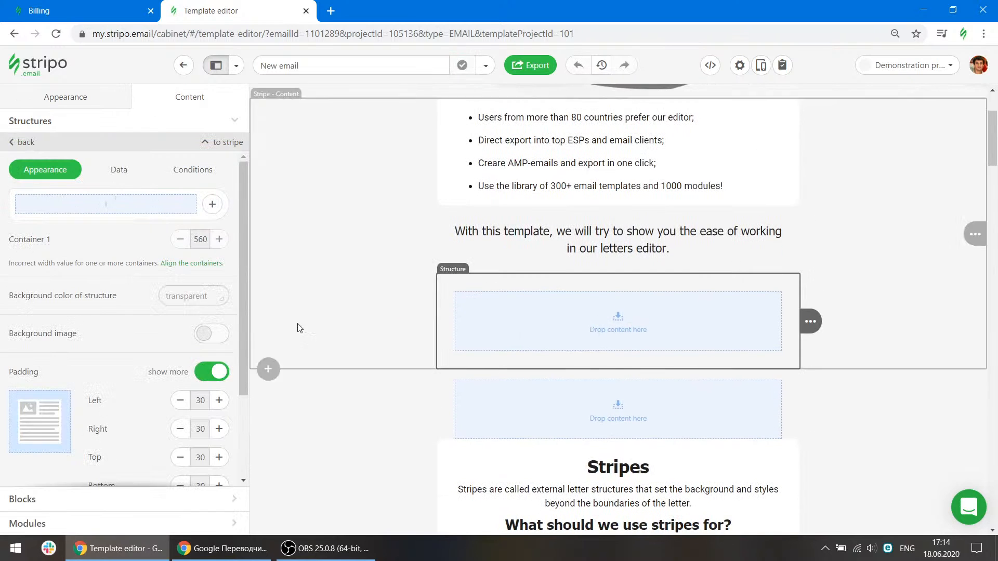
scroll(196, 361, down, 3)
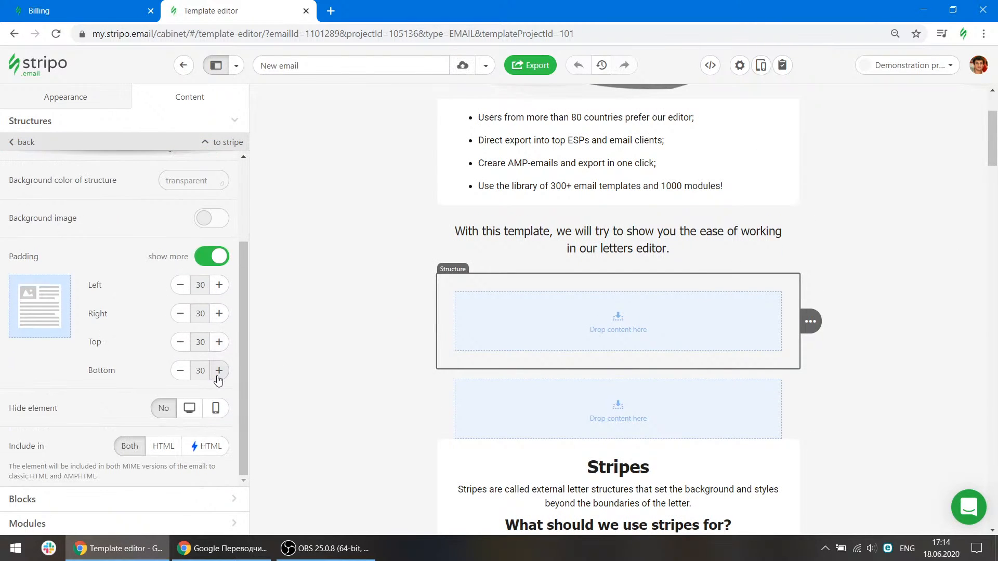
click(76, 102)
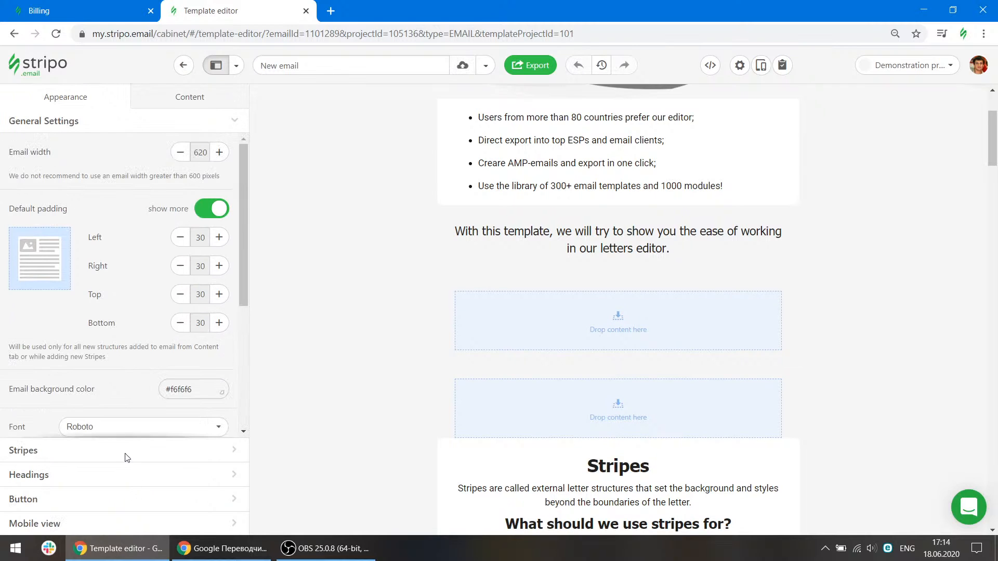
click(508, 283)
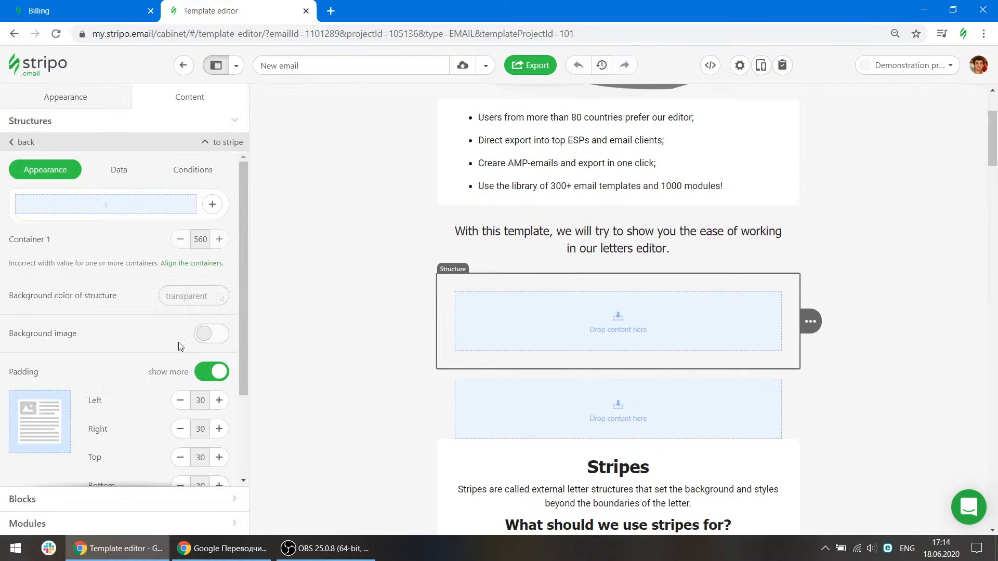
scroll(174, 337, down, 3)
click(180, 314)
click(180, 314)
click(180, 315)
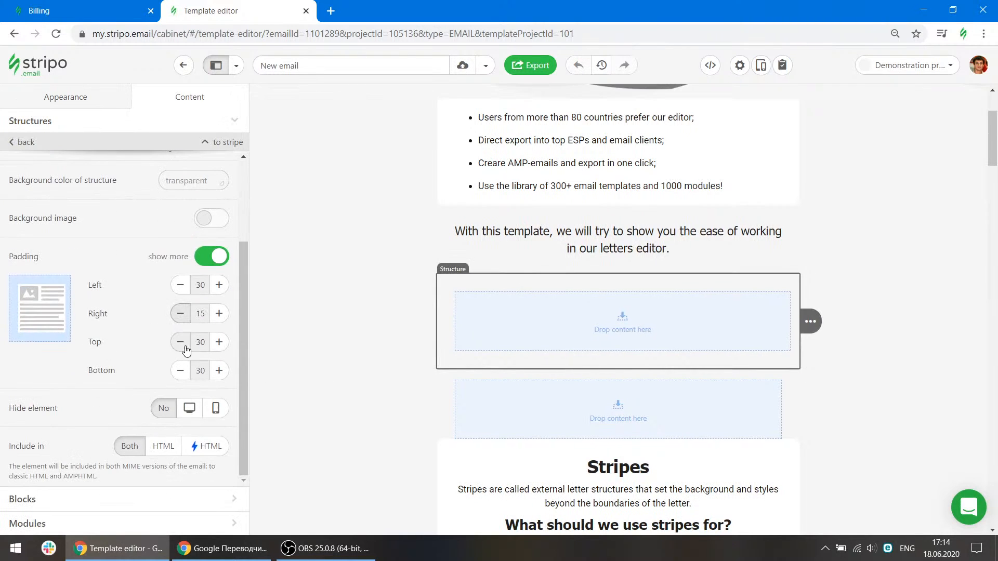
click(182, 342)
click(182, 343)
click(182, 343)
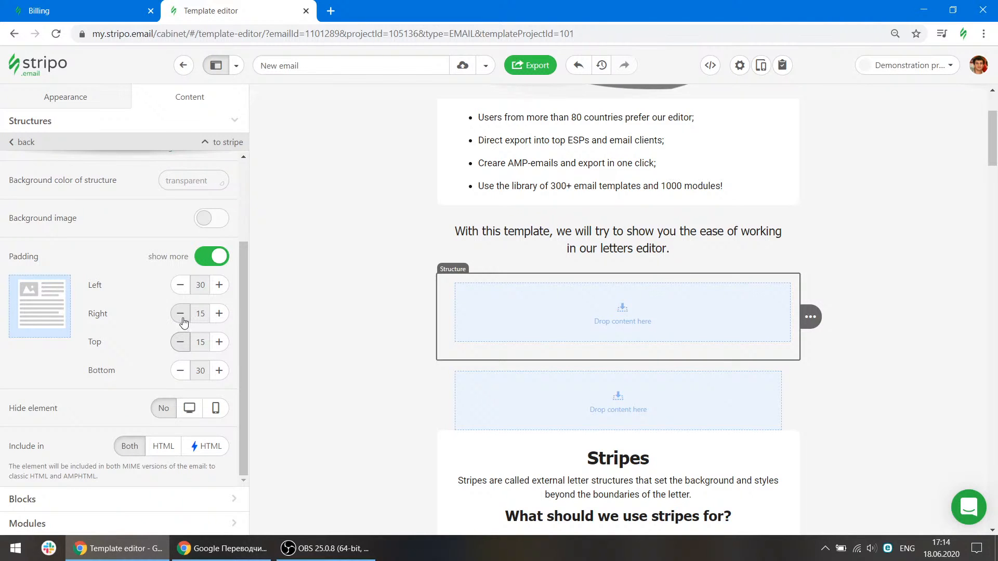
Browse the general, stripe, header and headings appearance settings.
click(94, 95)
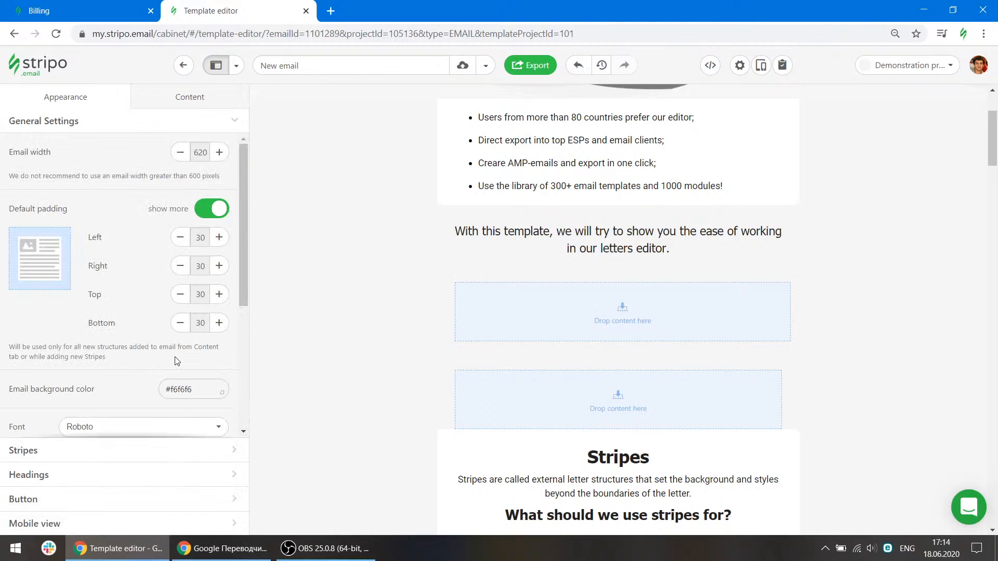
scroll(171, 365, down, 5)
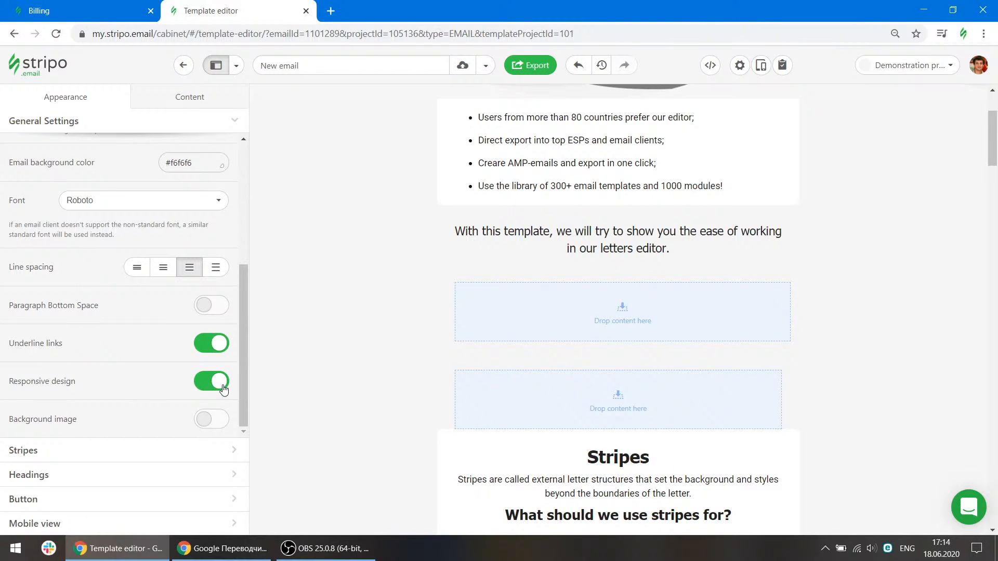
double_click(50, 451)
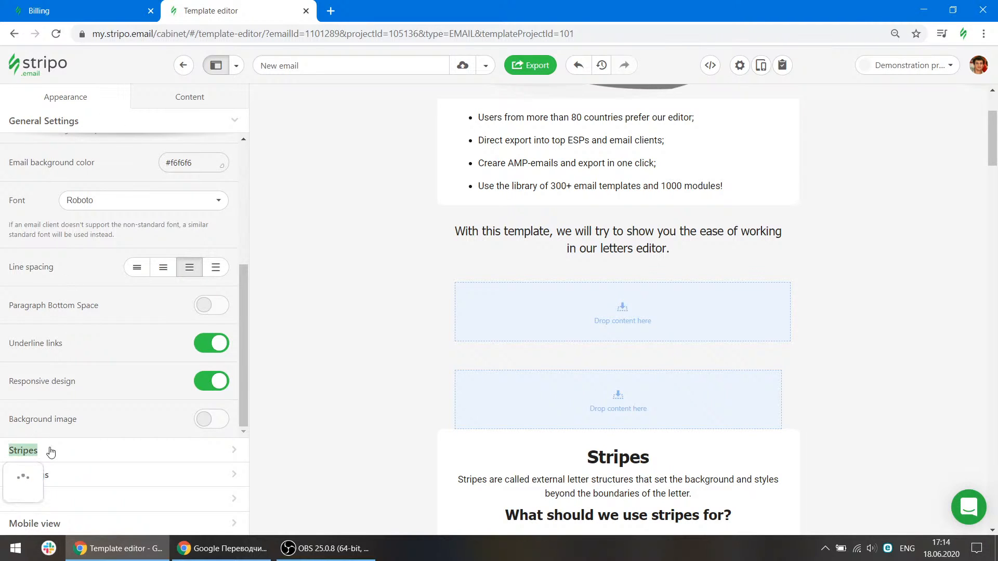
click(350, 68)
click(49, 167)
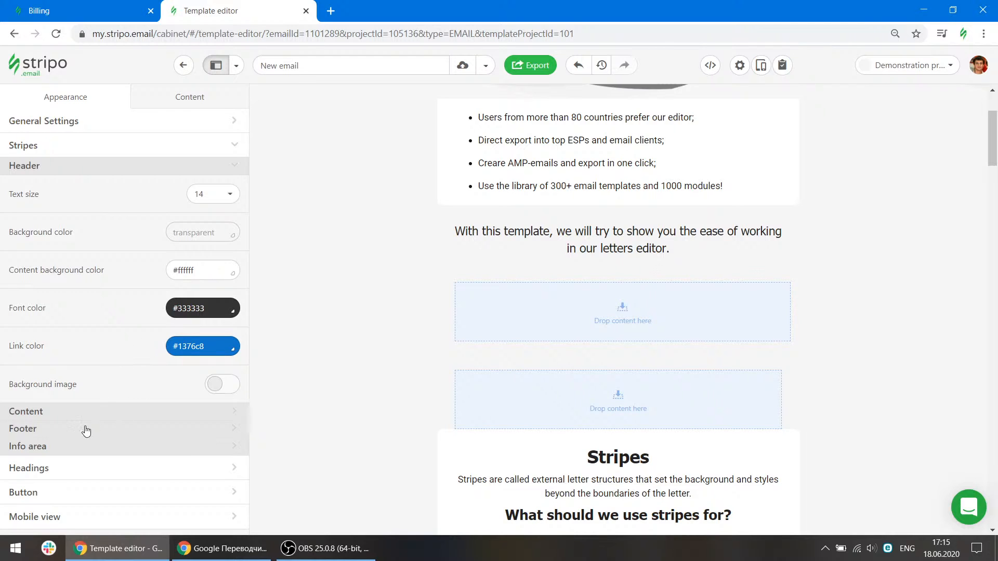
click(75, 414)
click(43, 394)
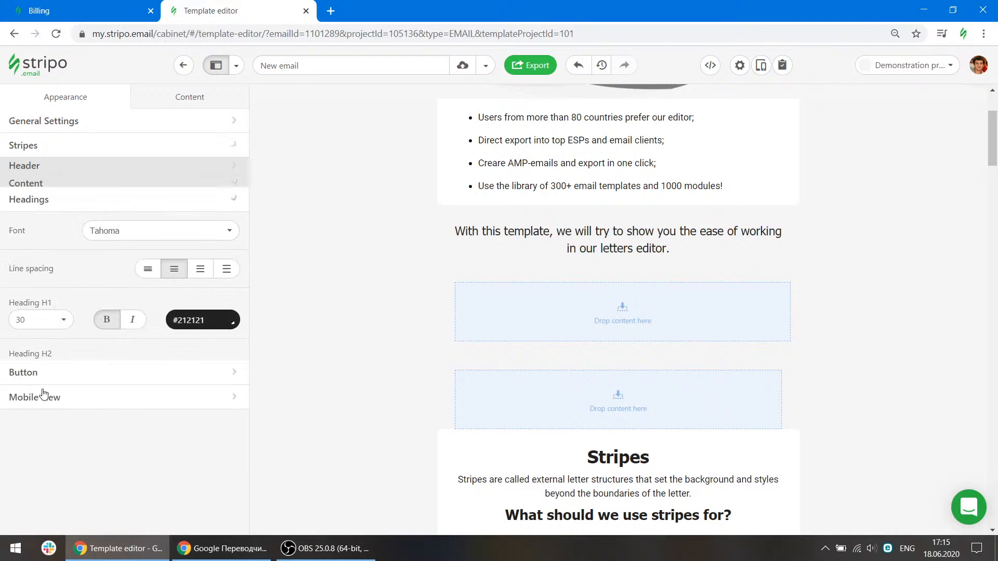
scroll(578, 302, up, 3)
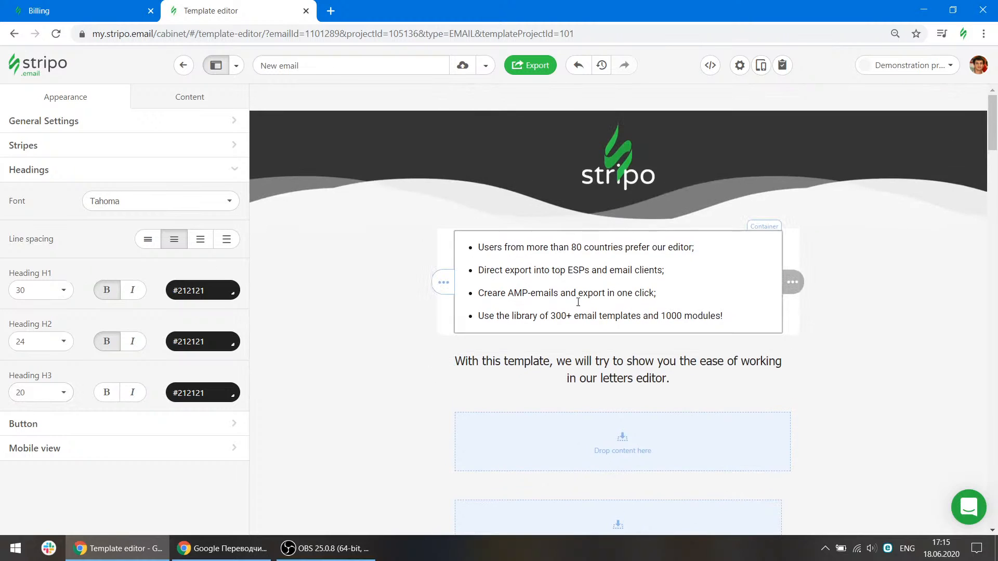
Format the first list item as Heading 1.
click(588, 246)
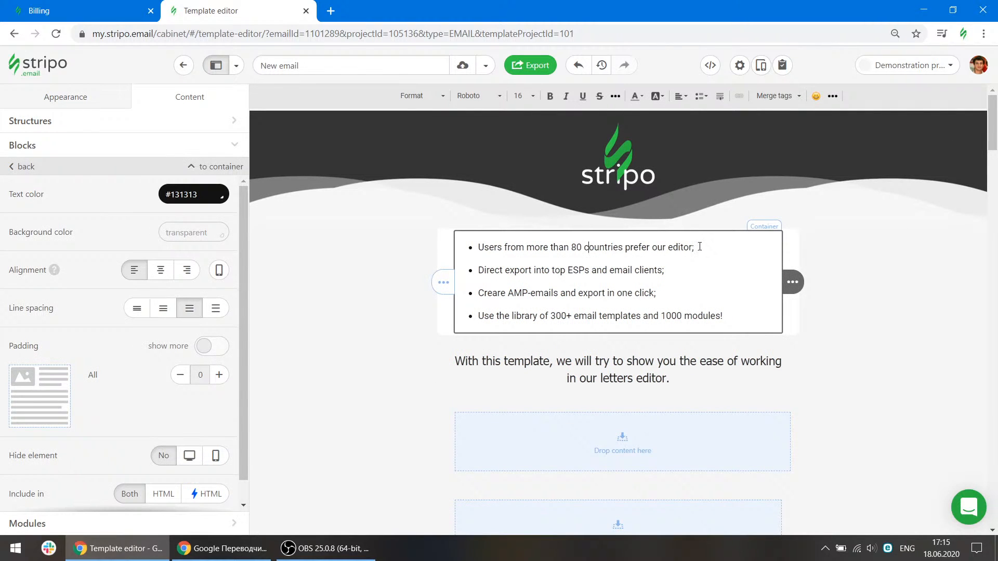
drag(709, 247, 475, 247)
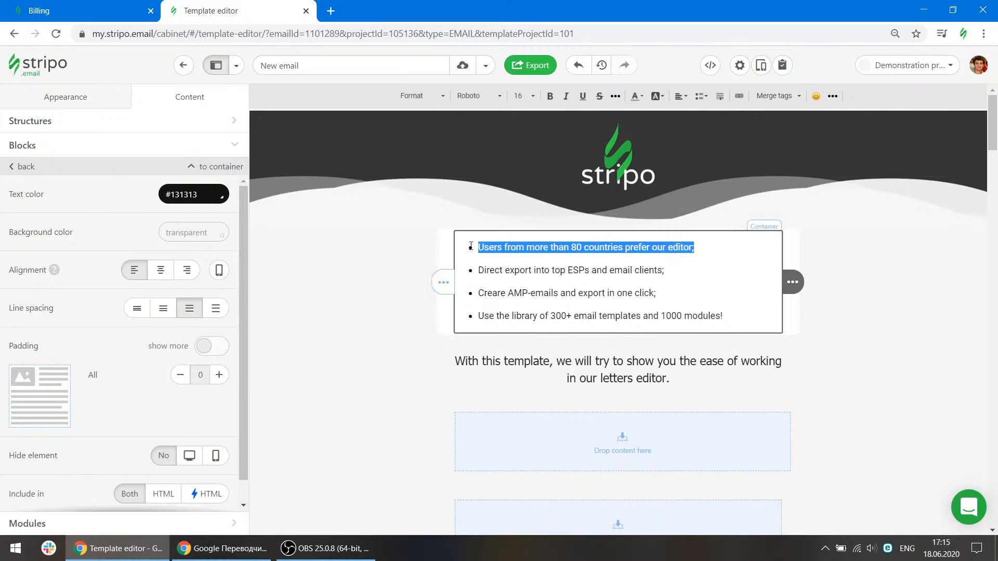
click(424, 96)
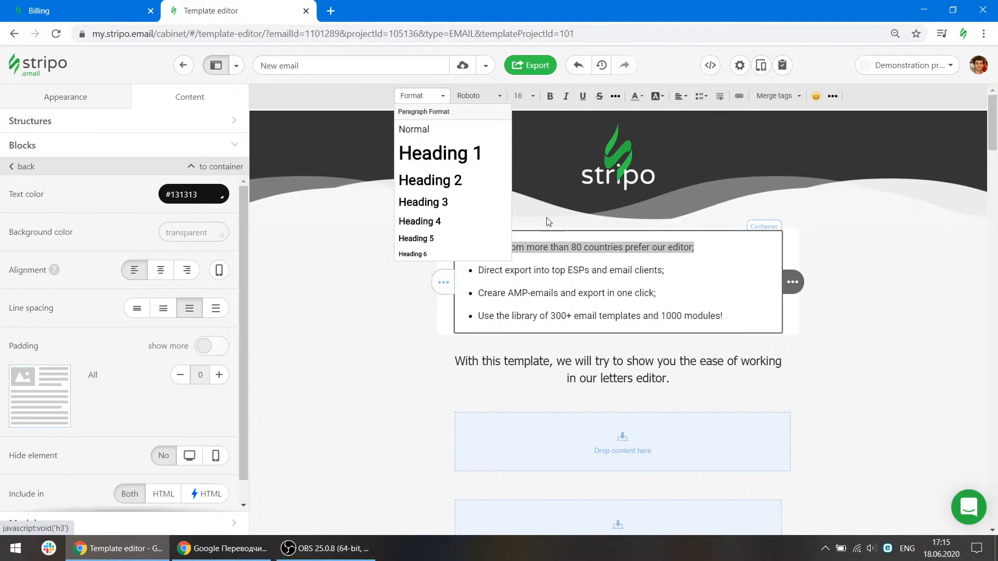
click(439, 153)
Set the Heading H1 font size to 36 in the headings appearance settings.
click(73, 97)
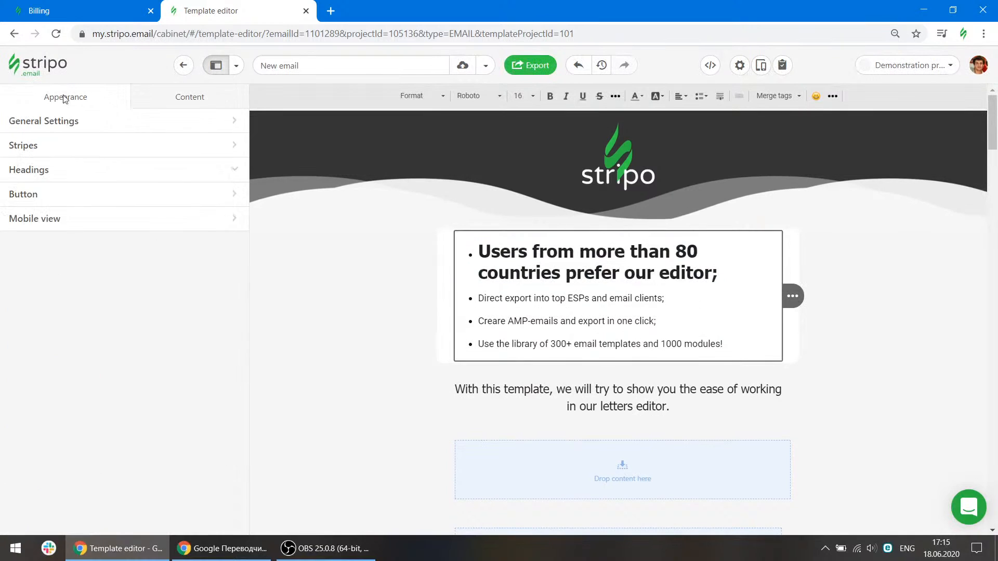
click(29, 169)
click(48, 289)
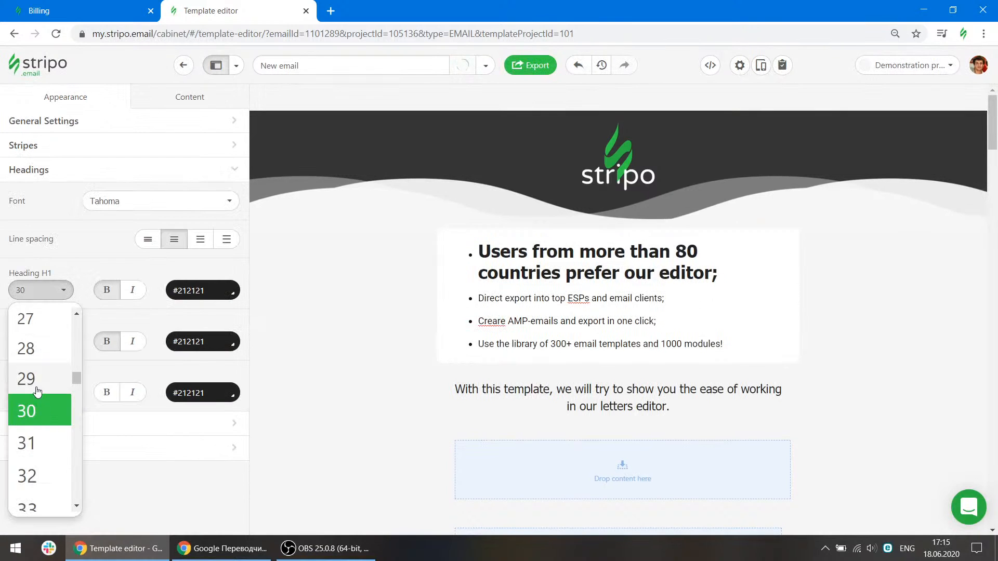
scroll(29, 364, up, 3)
click(38, 336)
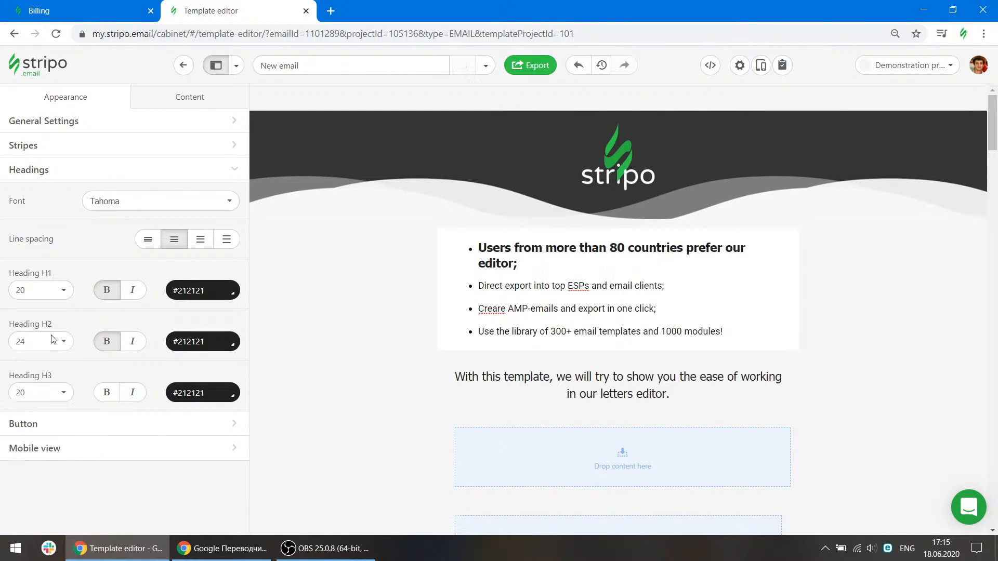
click(46, 292)
scroll(44, 401, down, 5)
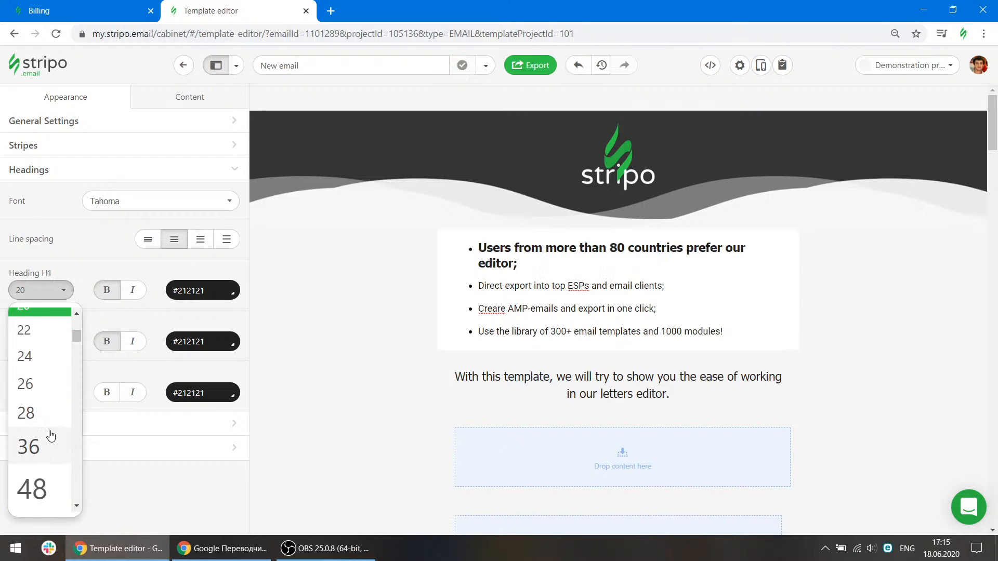
click(49, 440)
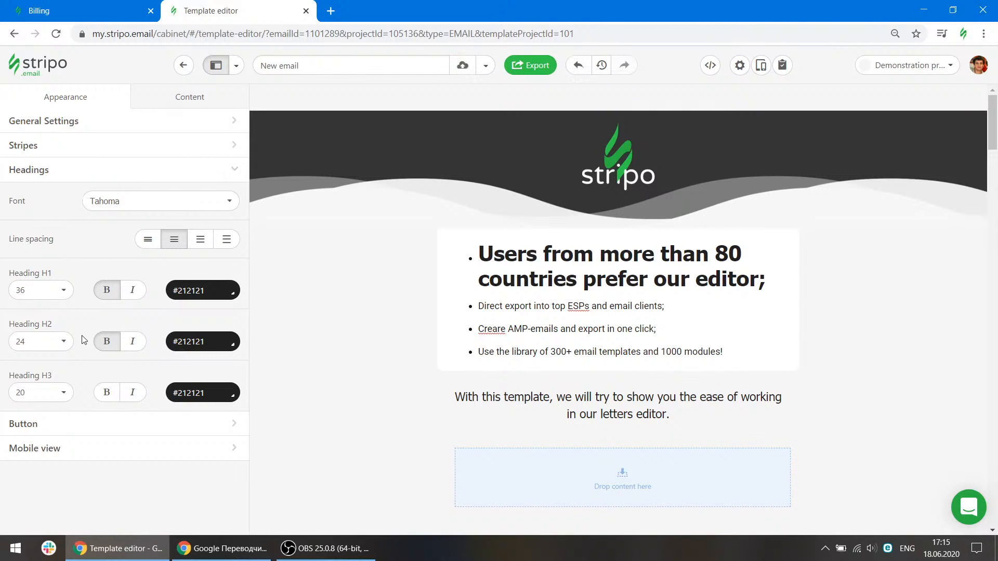
Open the Button appearance settings and scroll through the email.
click(81, 425)
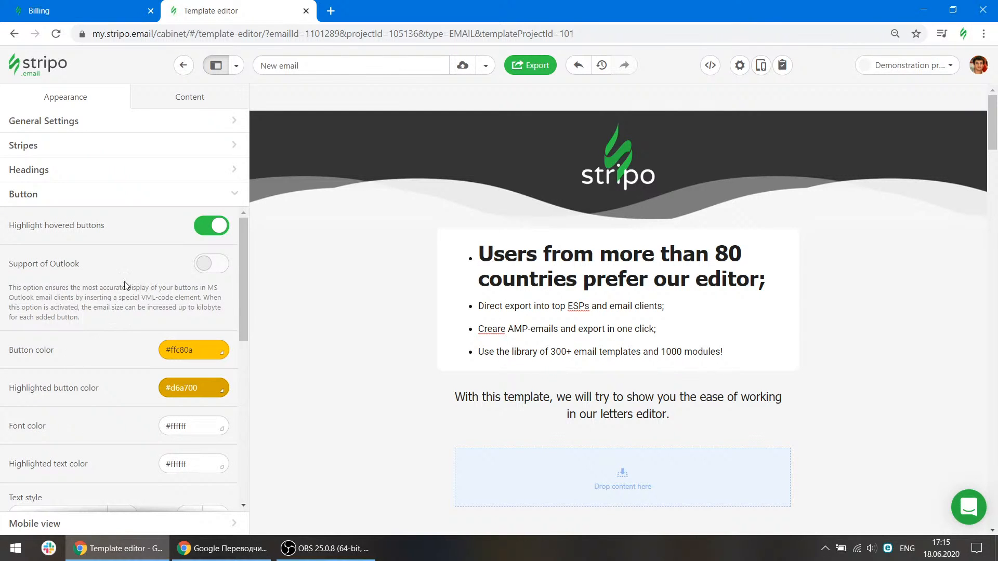
scroll(397, 365, down, 10)
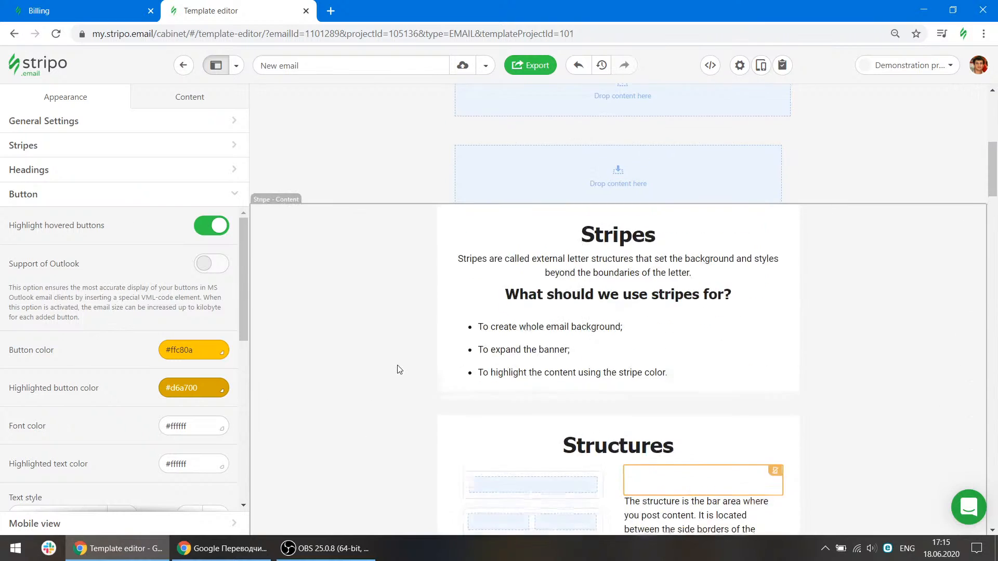
scroll(464, 268, down, 12)
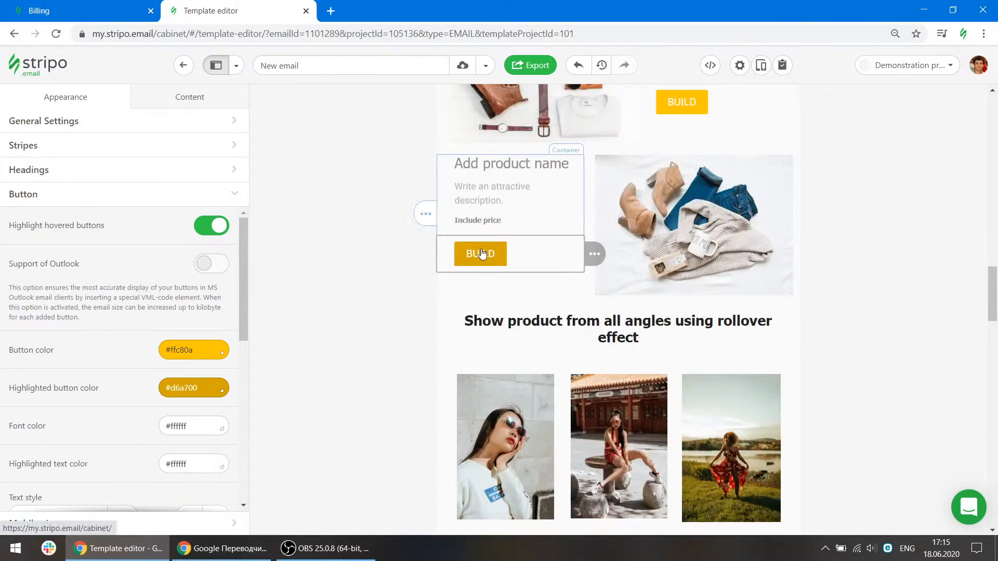
Toggle the global Highlight hovered buttons option off and back on, checking the product button's block settings in between.
click(213, 225)
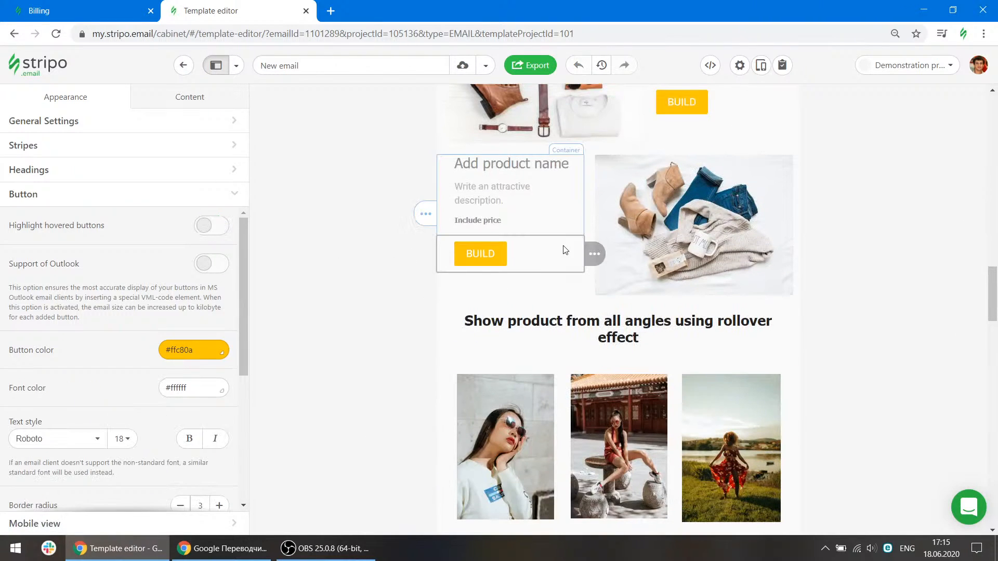
click(538, 256)
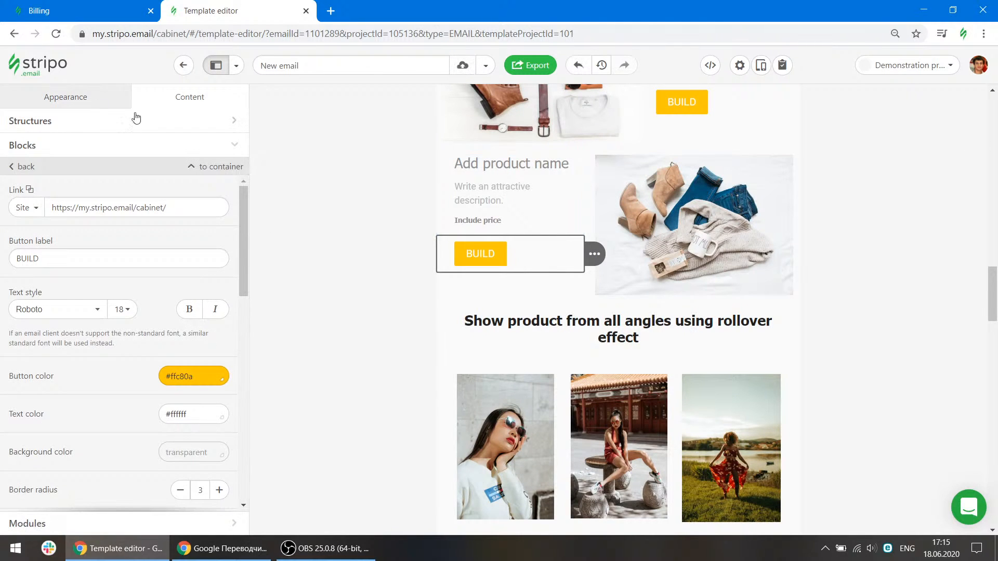
click(92, 106)
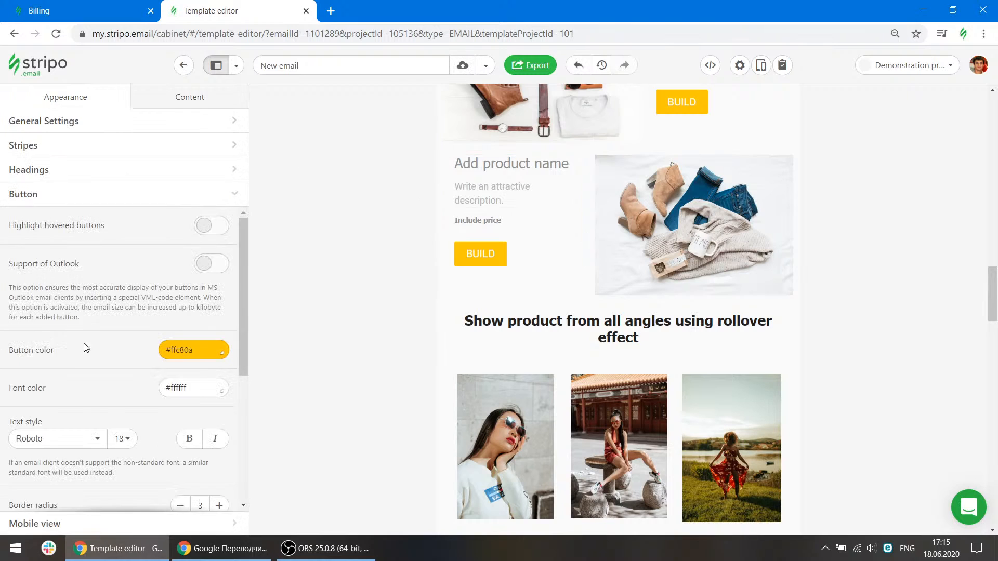
click(218, 229)
Set the second product button's highlighted button color to #3d85c6.
click(453, 268)
click(209, 412)
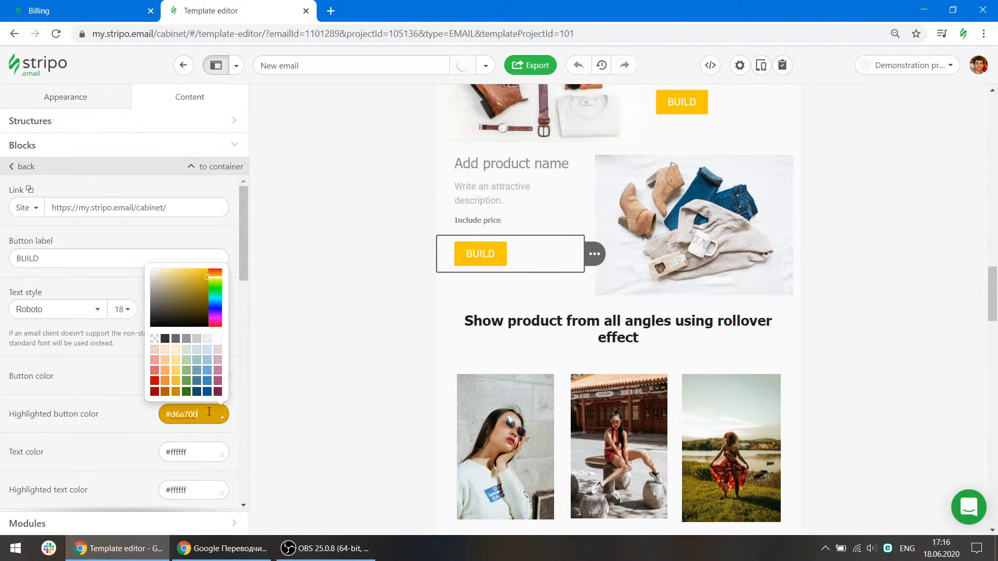
click(207, 380)
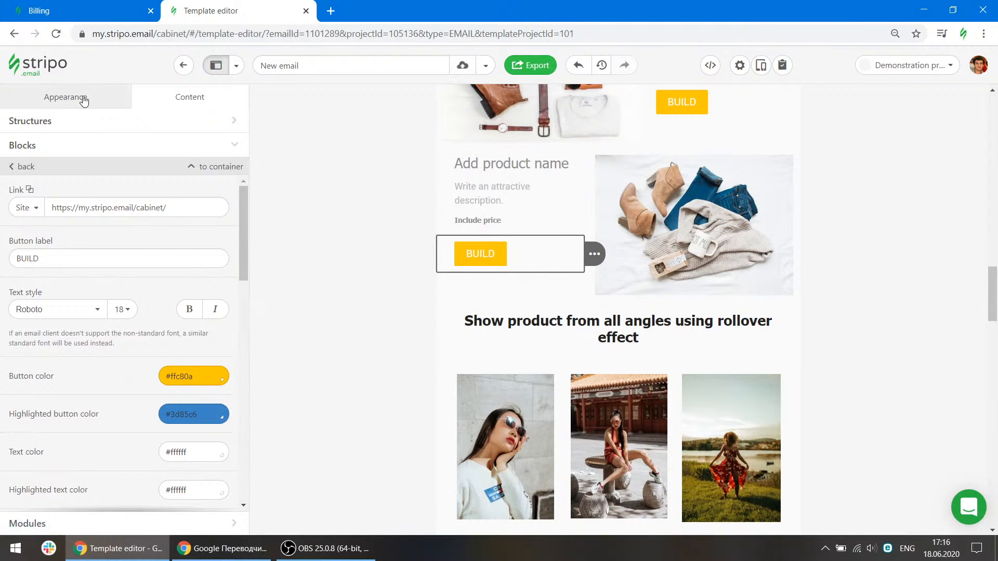
Set the first product button's highlighted button color to #cc0000 and its button color to #cfe2f3.
scroll(717, 152, up, 3)
click(712, 252)
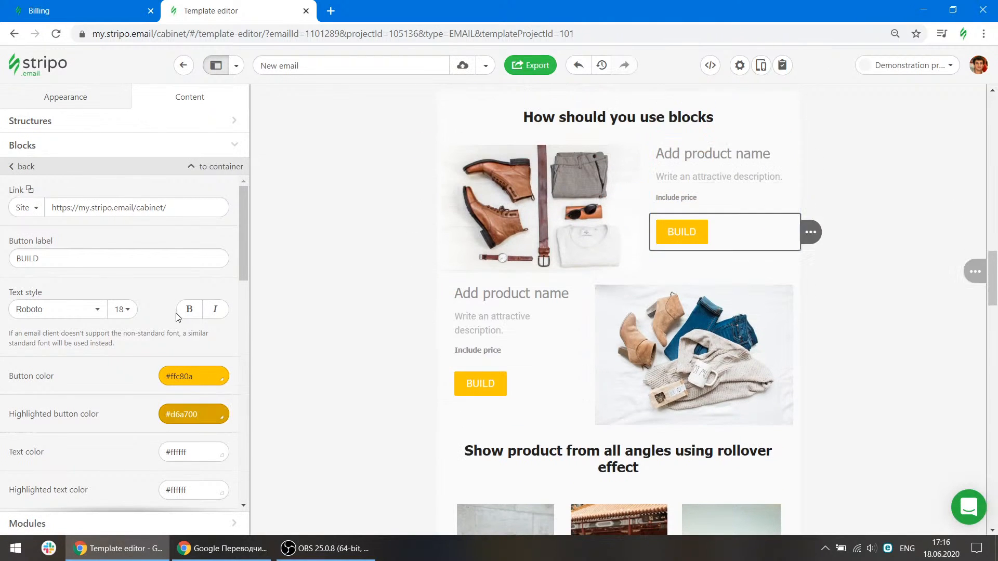
click(188, 414)
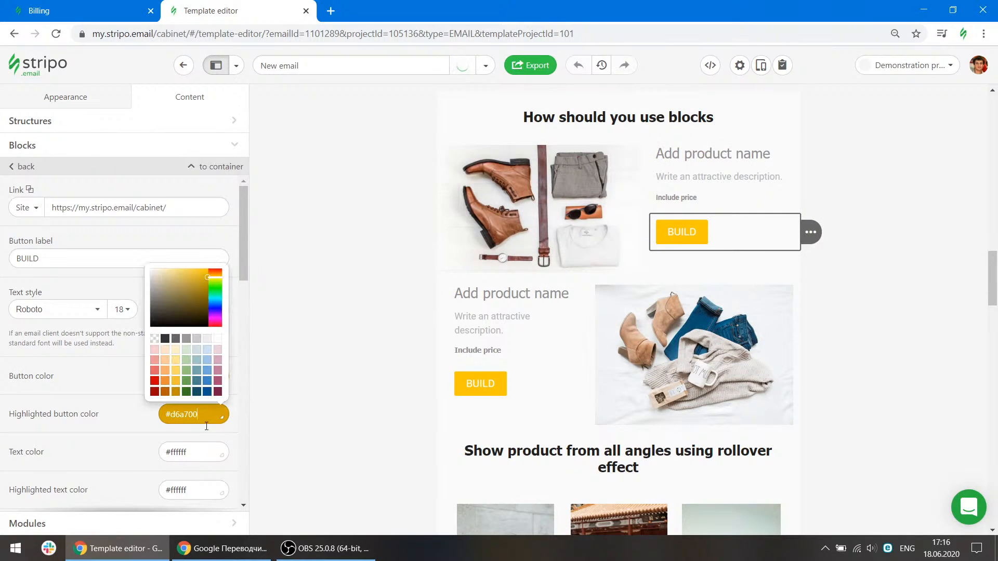
click(158, 381)
click(169, 408)
click(205, 379)
click(205, 381)
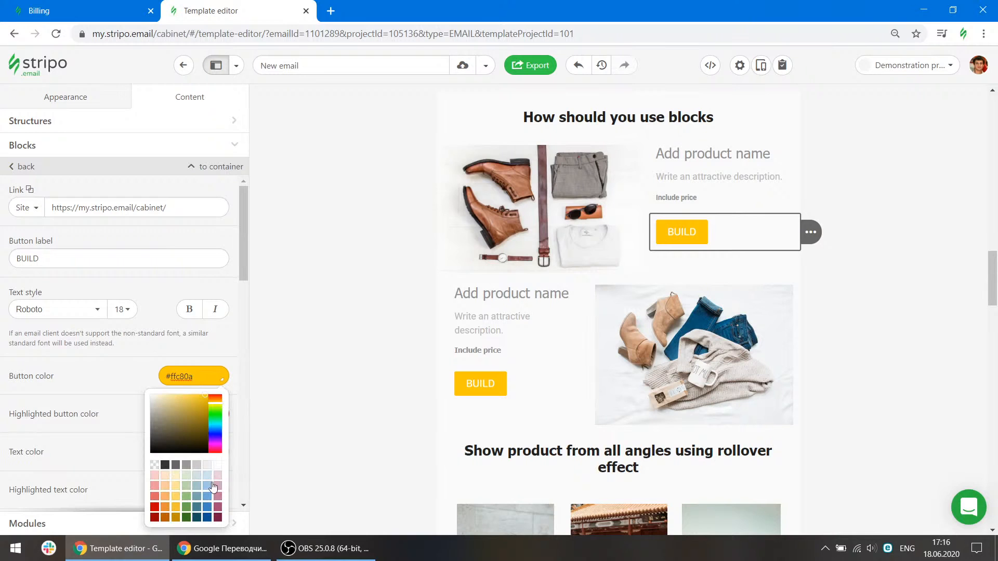
click(207, 475)
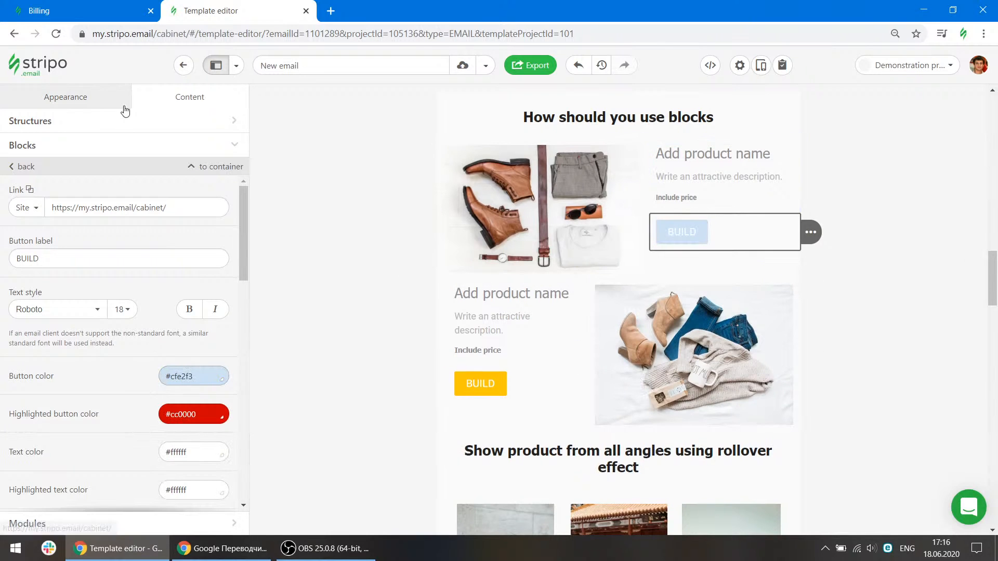
Turn off Highlight hovered buttons in the global button appearance settings.
click(89, 96)
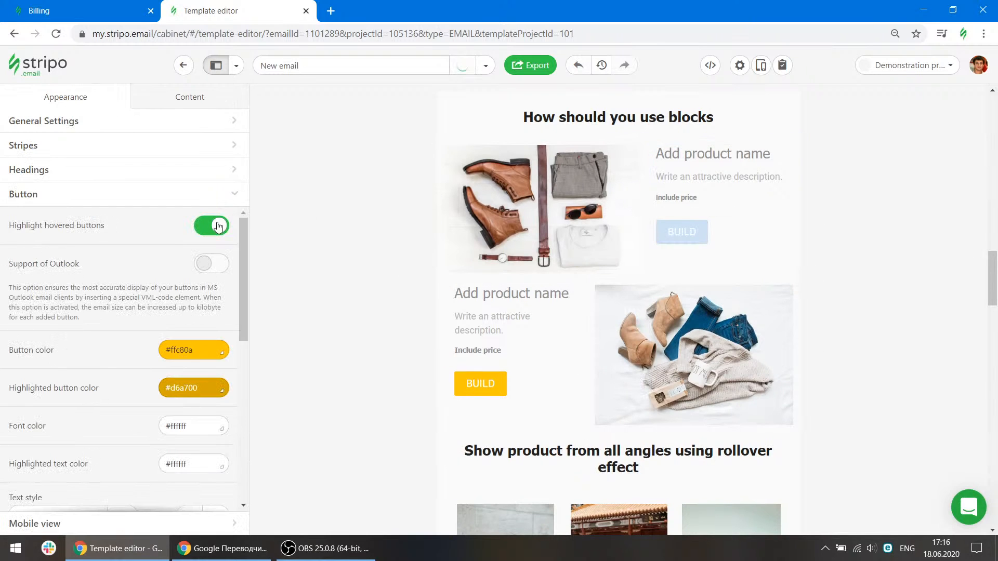
click(218, 226)
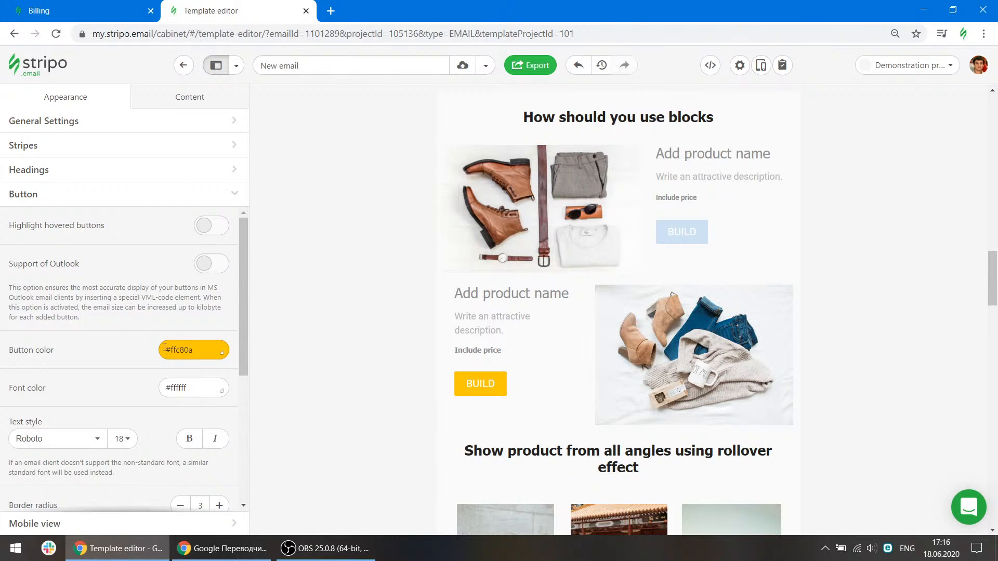
scroll(147, 356, down, 5)
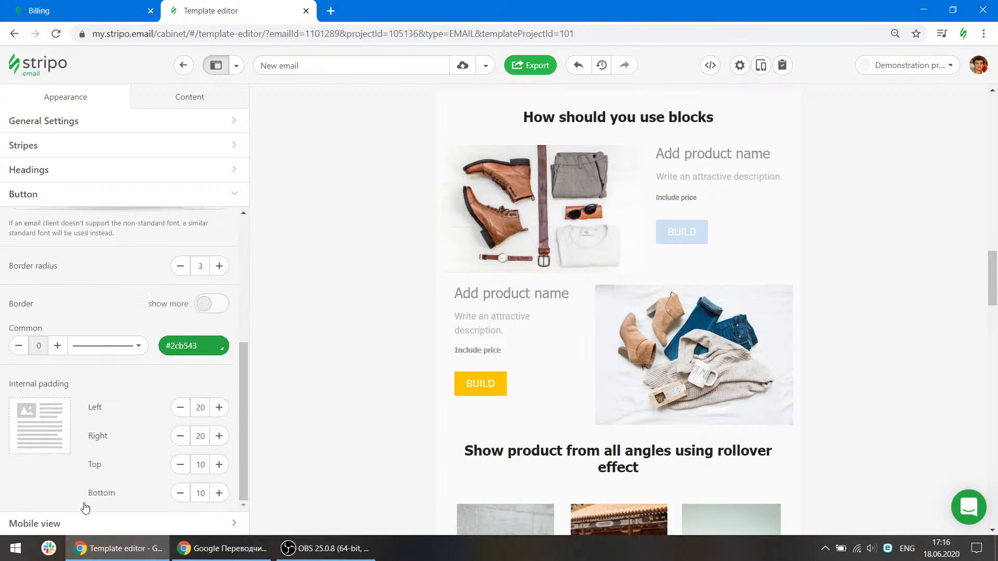
Open the Mobile view appearance settings and scroll through the email.
click(86, 523)
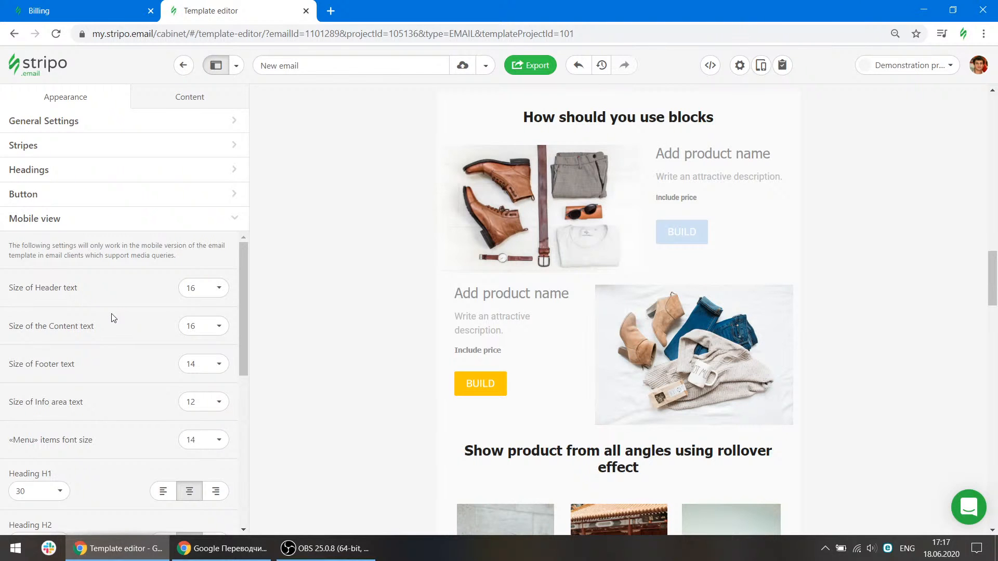
scroll(650, 267, up, 15)
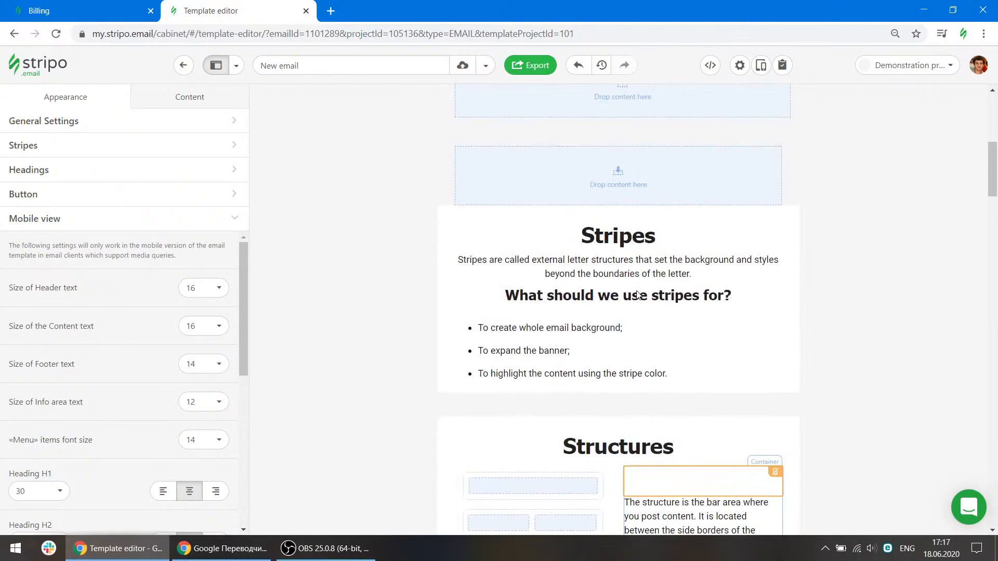
scroll(285, 313, up, 6)
scroll(318, 329, down, 4)
scroll(330, 309, up, 4)
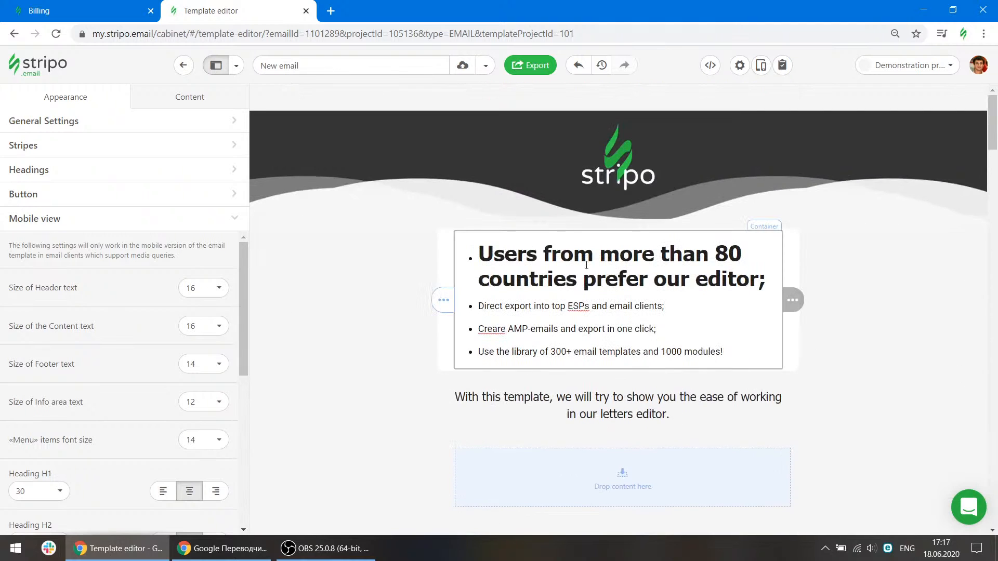
Set the mobile view Heading H1 font size to 10.
click(590, 272)
click(73, 96)
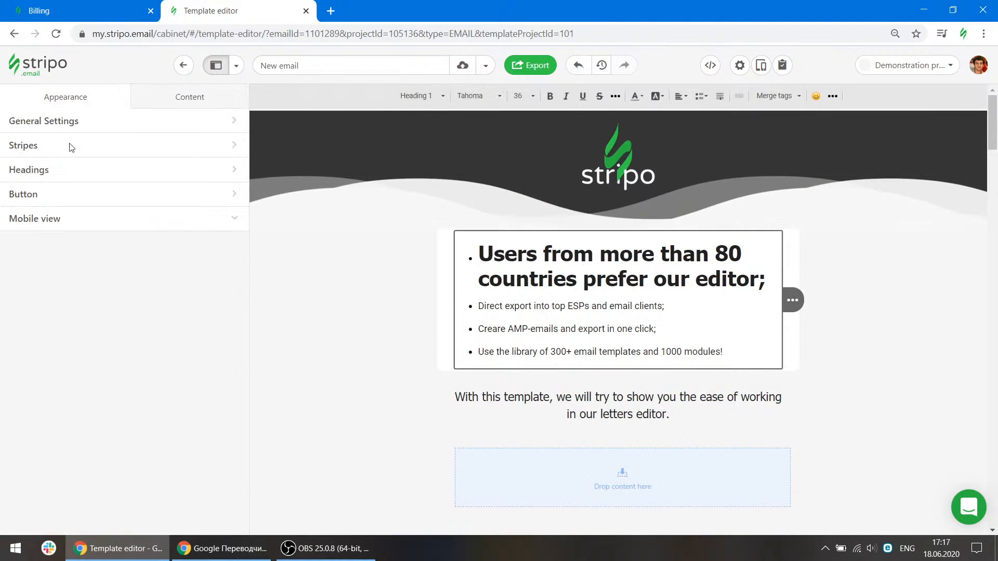
scroll(114, 442, down, 3)
click(46, 363)
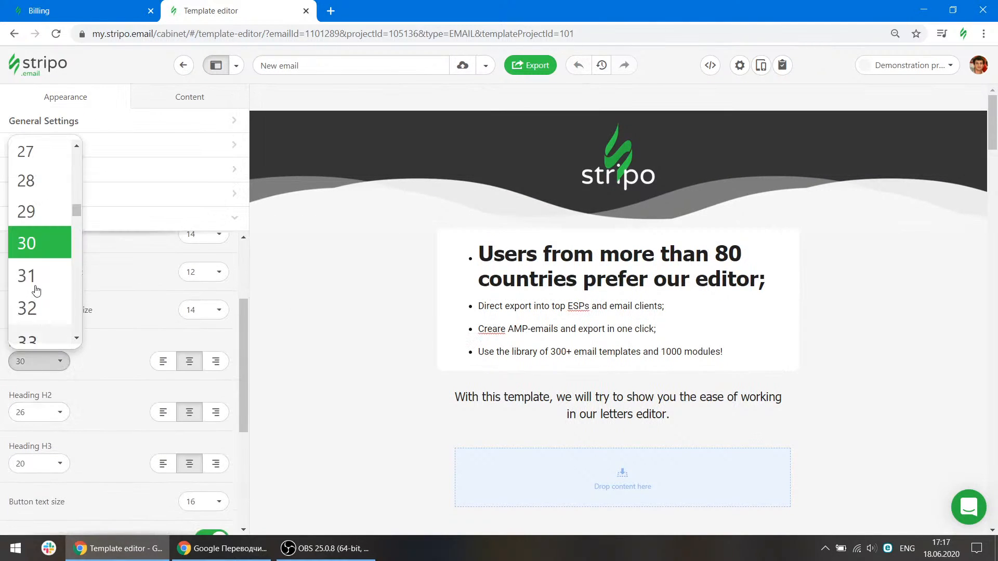
scroll(35, 247, up, 3)
scroll(32, 244, up, 5)
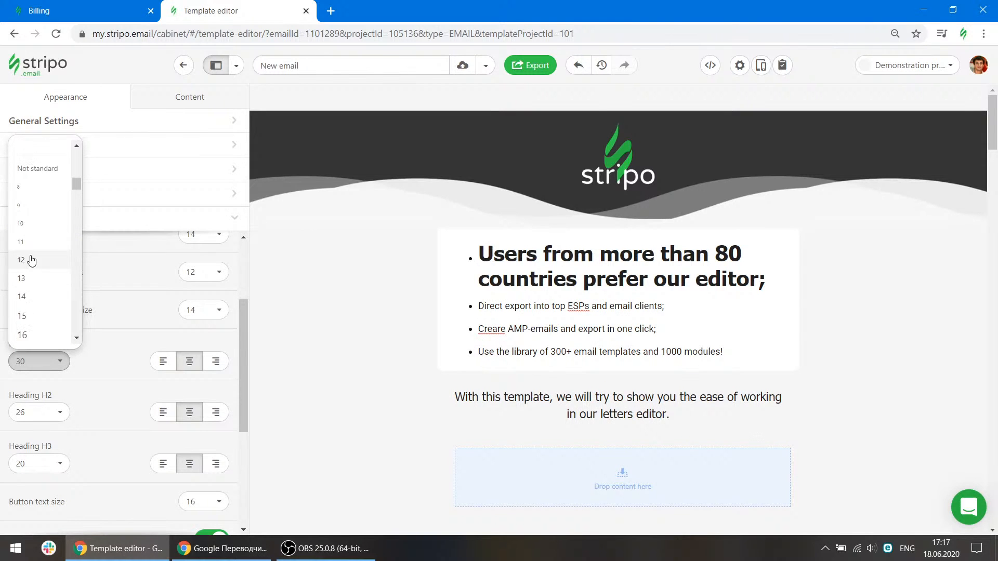
click(32, 227)
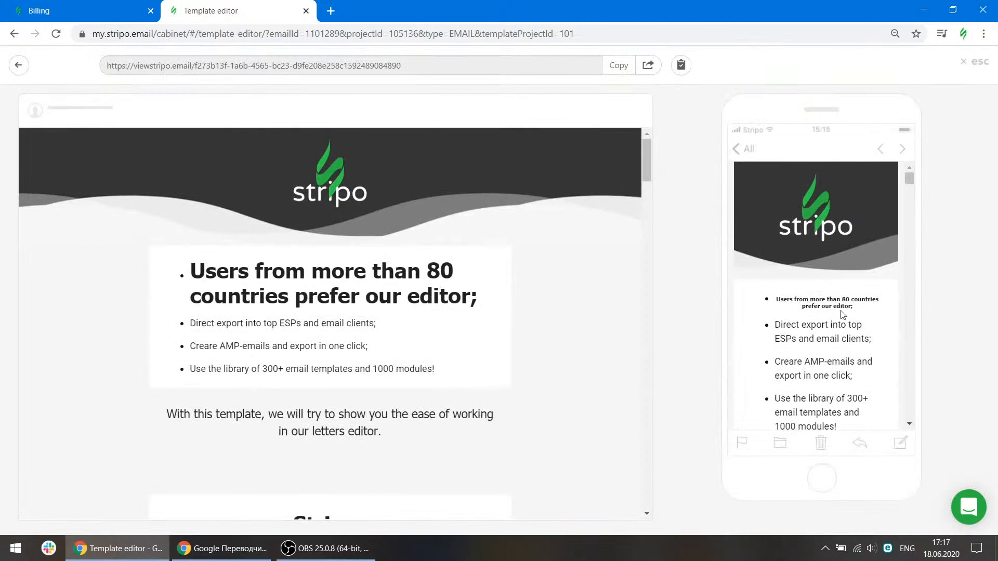
Close the email preview and review the remaining mobile view settings.
click(975, 64)
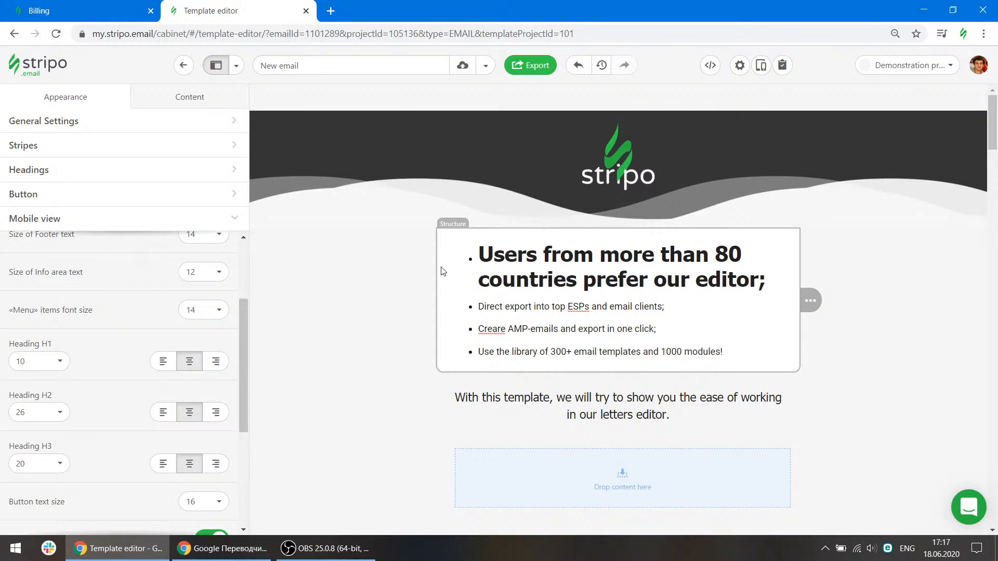
scroll(117, 413, down, 4)
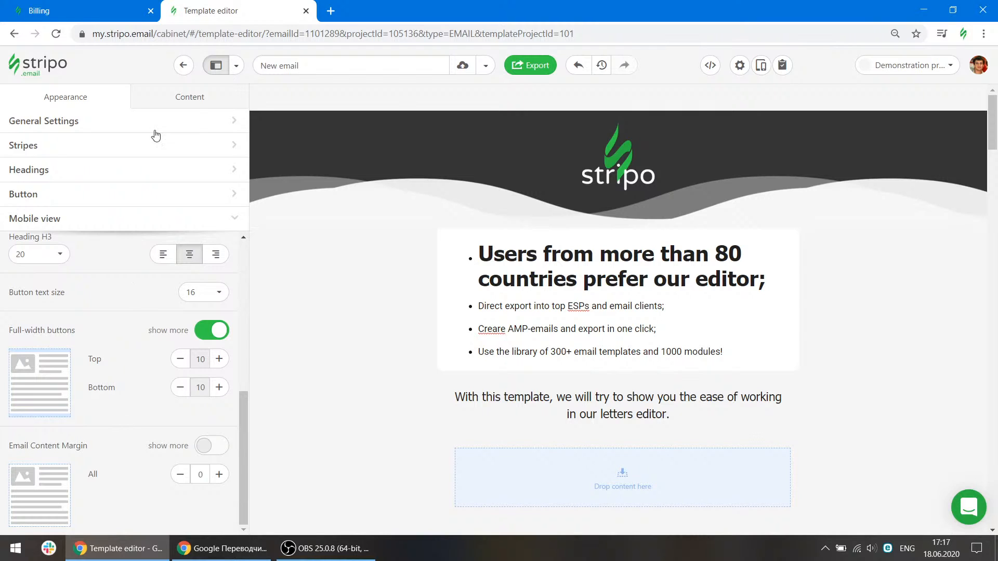
Browse the Structures and Blocks lists of the Content panel and scroll to the blocks section.
click(166, 100)
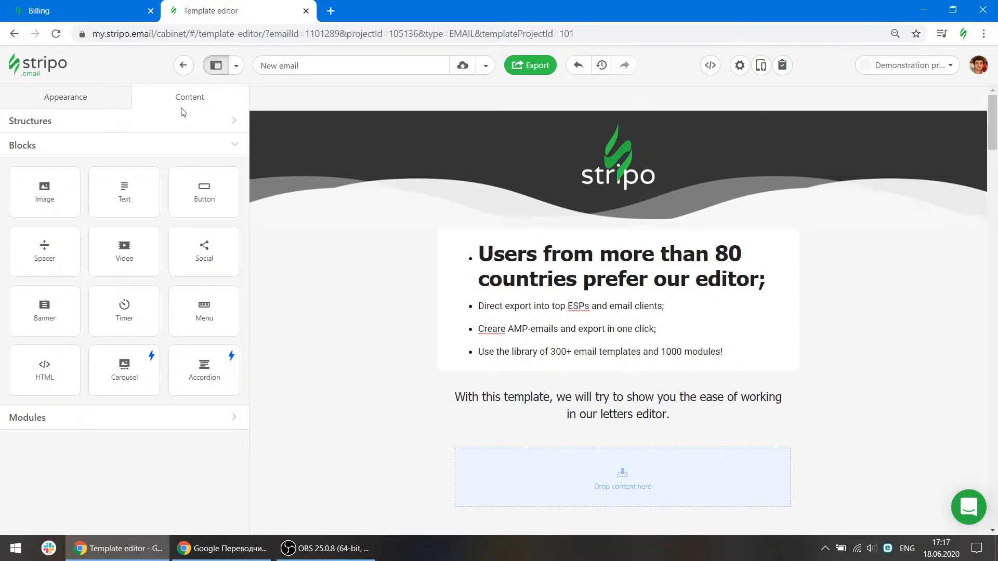
click(99, 125)
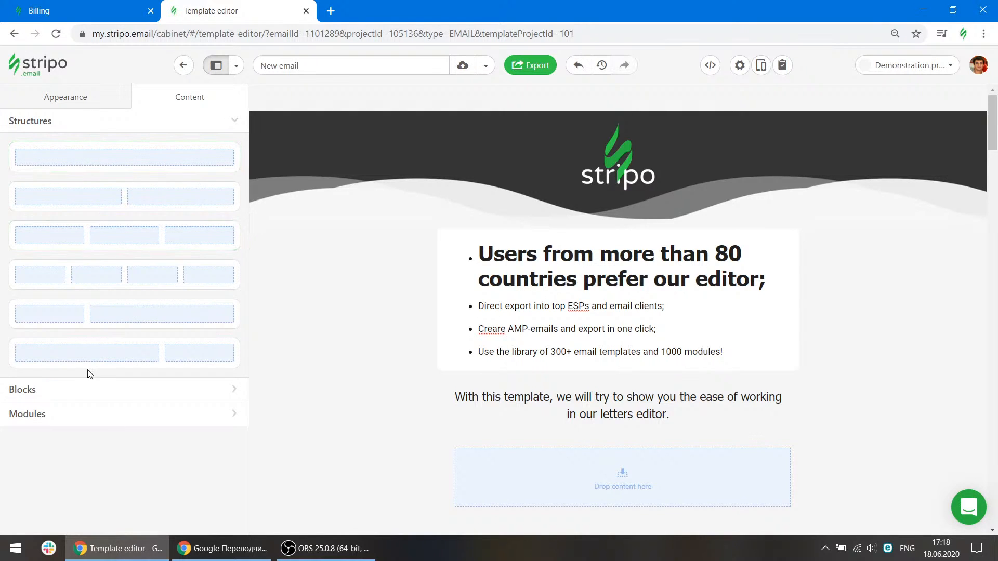
click(82, 391)
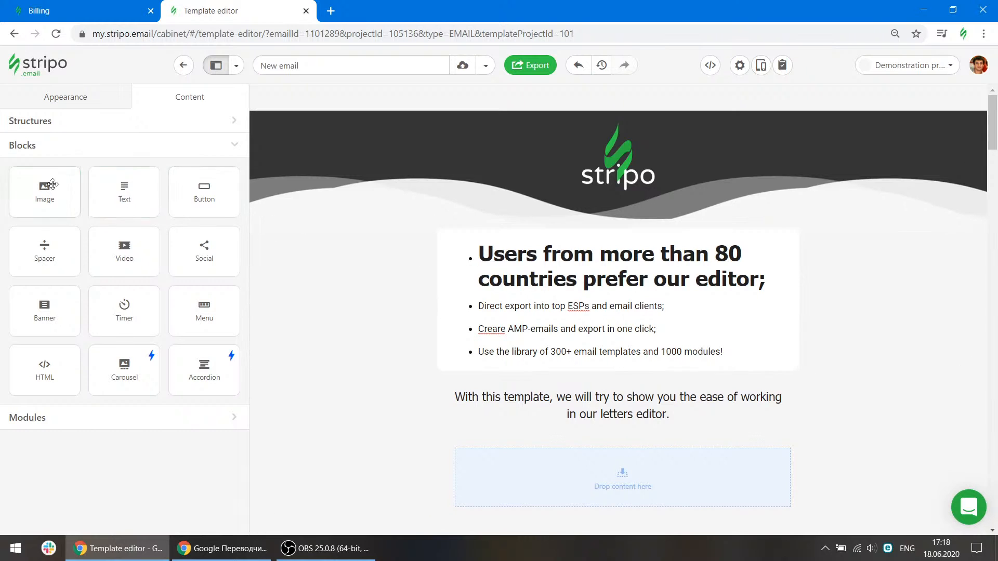
scroll(625, 281, down, 5)
scroll(625, 280, down, 12)
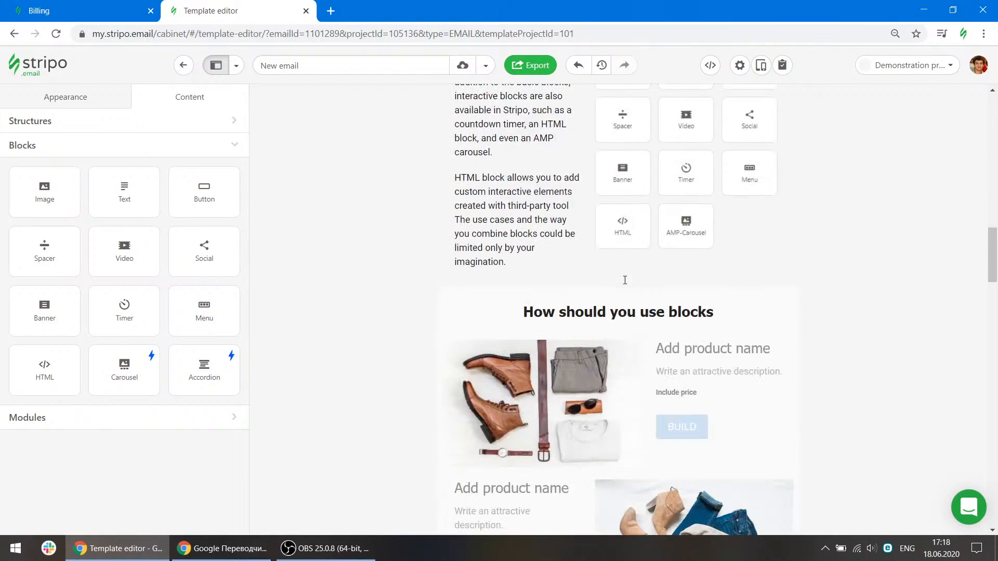
scroll(625, 284, down, 2)
Drag an Image block above the first product image and insert stripo-email.png from the Project gallery.
drag(45, 192, 495, 235)
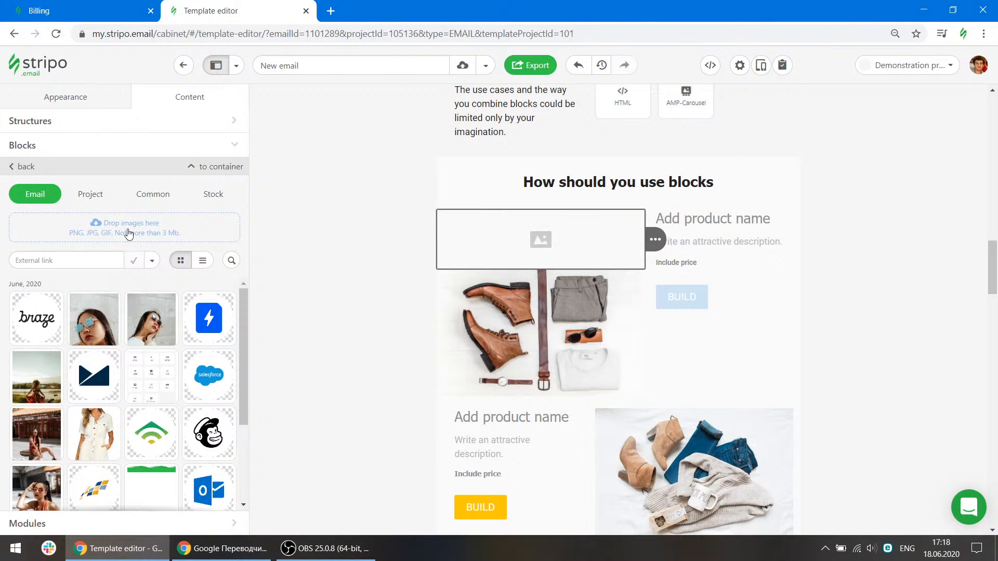
click(71, 261)
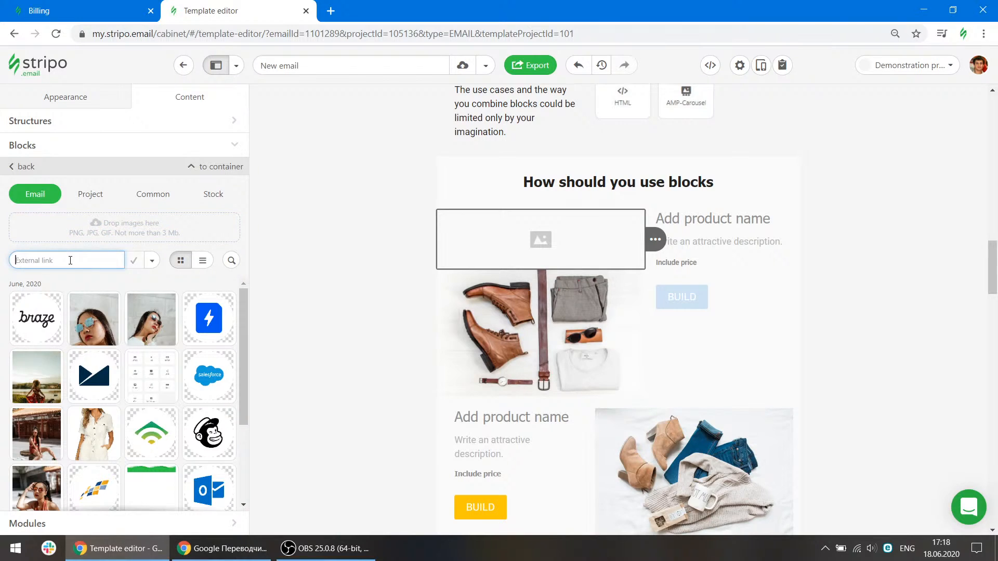
click(153, 264)
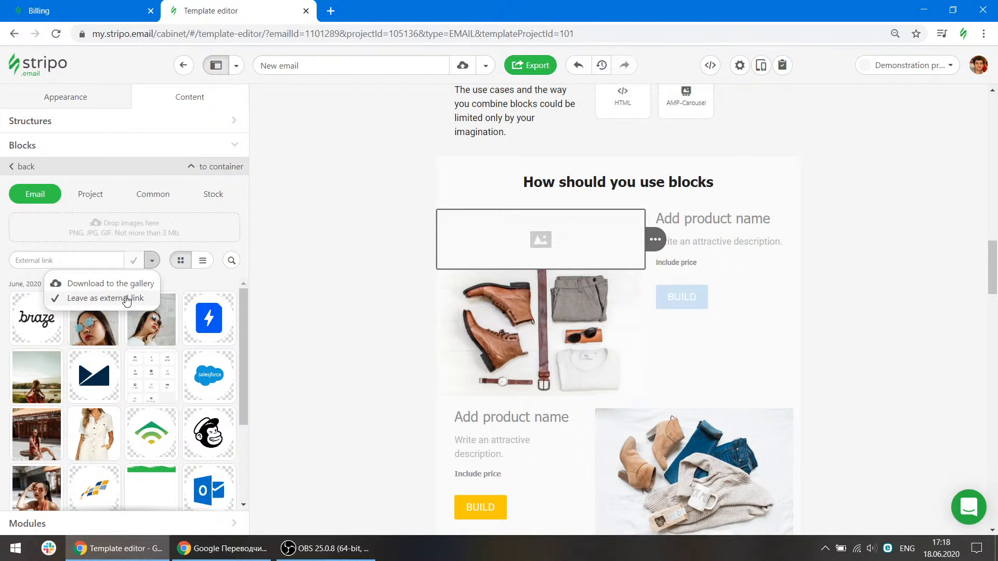
click(174, 284)
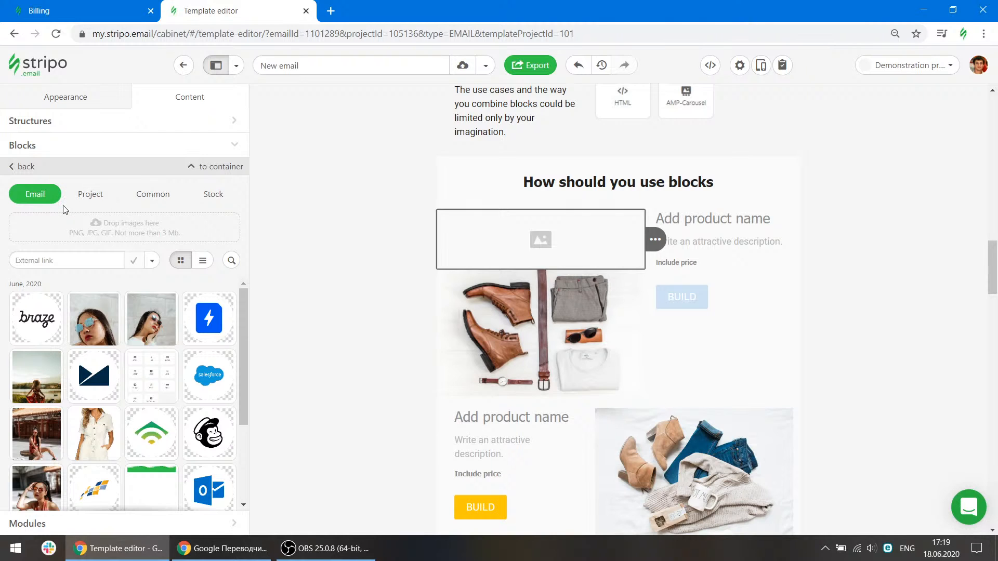
click(92, 197)
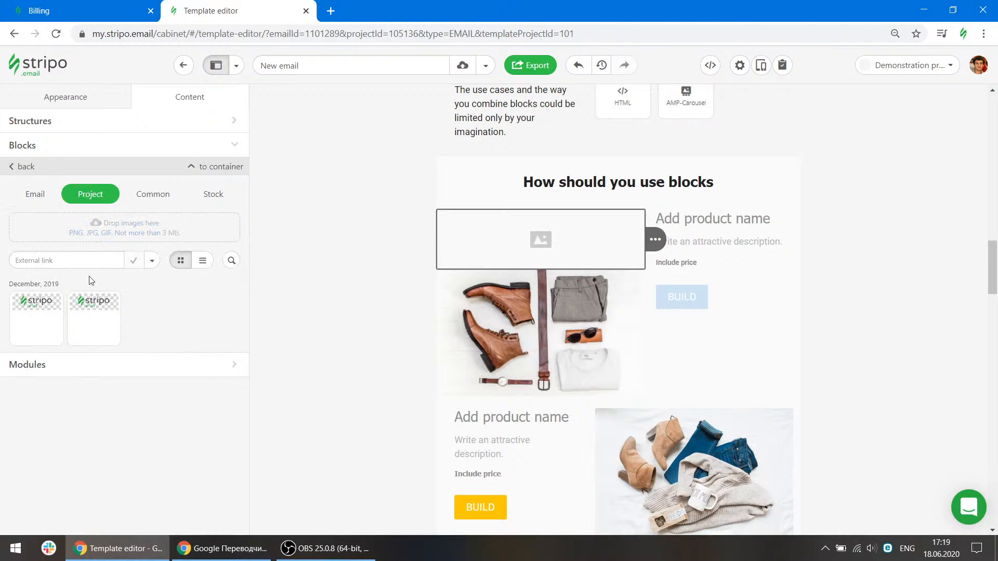
click(92, 320)
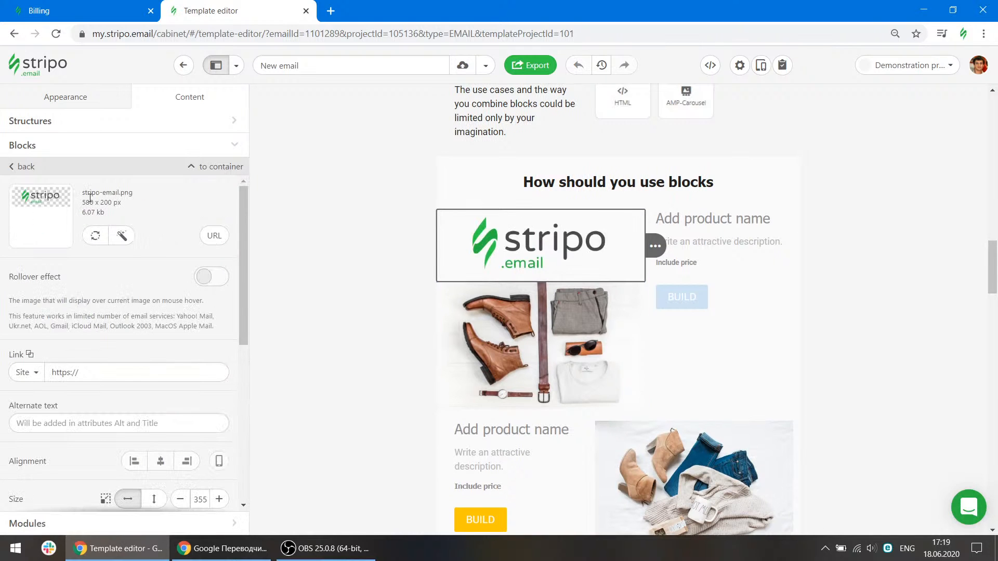
click(21, 166)
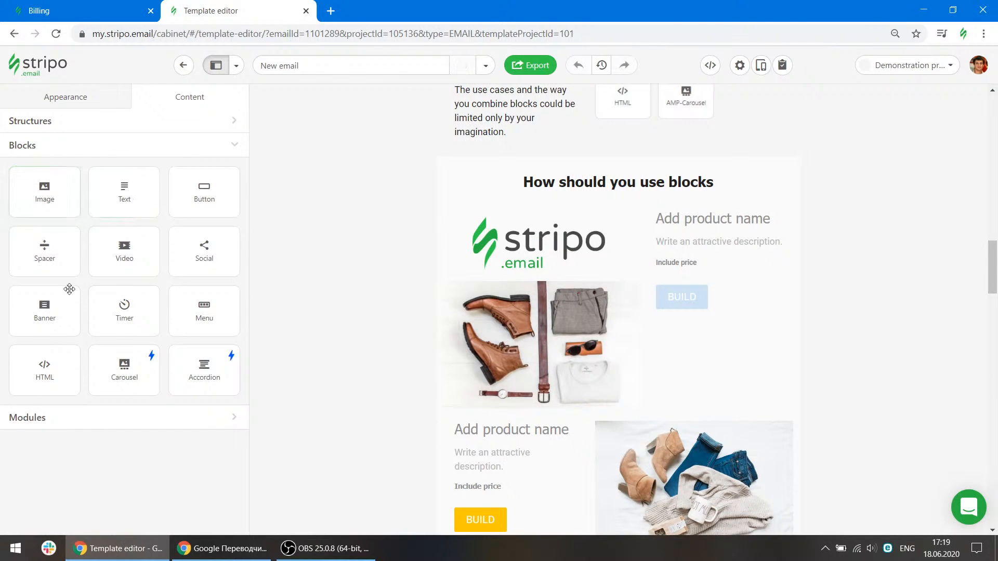
click(543, 258)
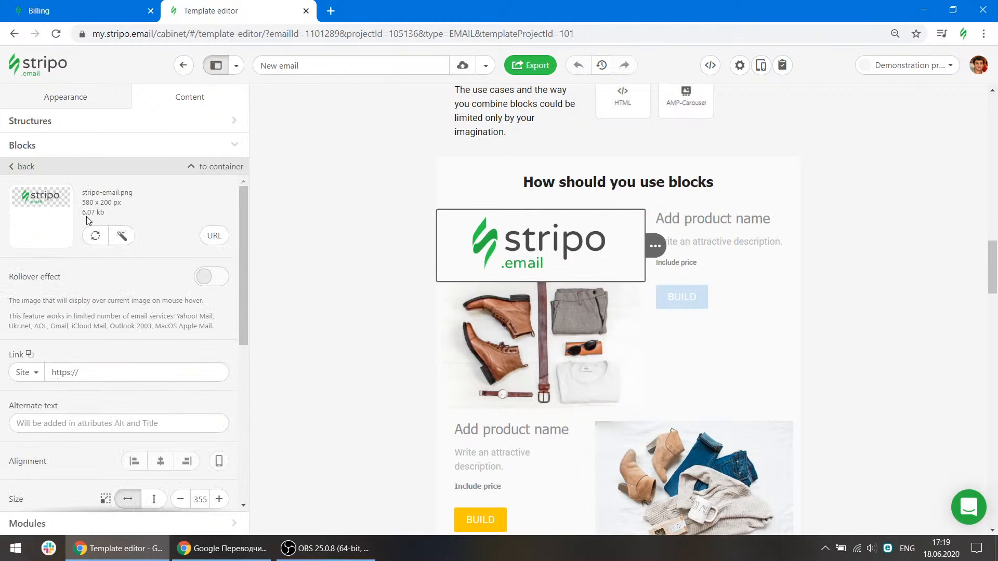
click(25, 169)
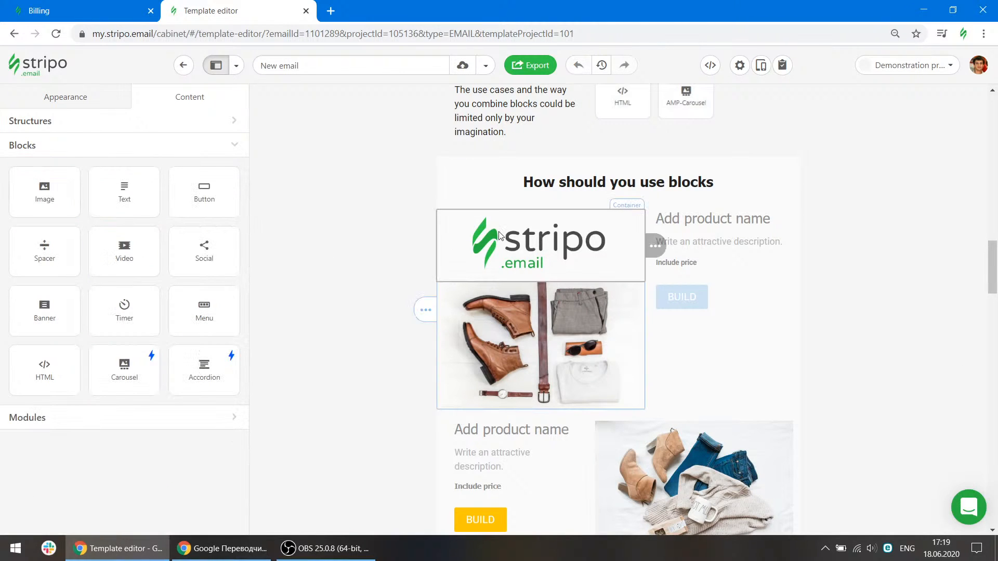
Replace the Stripo logo image with a stock photo found by searching "summer".
click(499, 235)
click(96, 237)
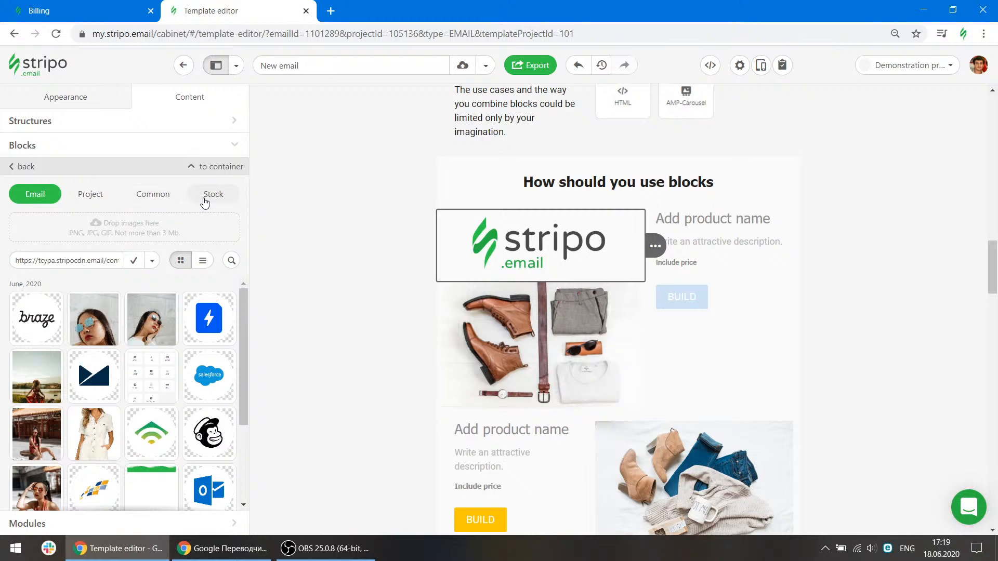
click(167, 199)
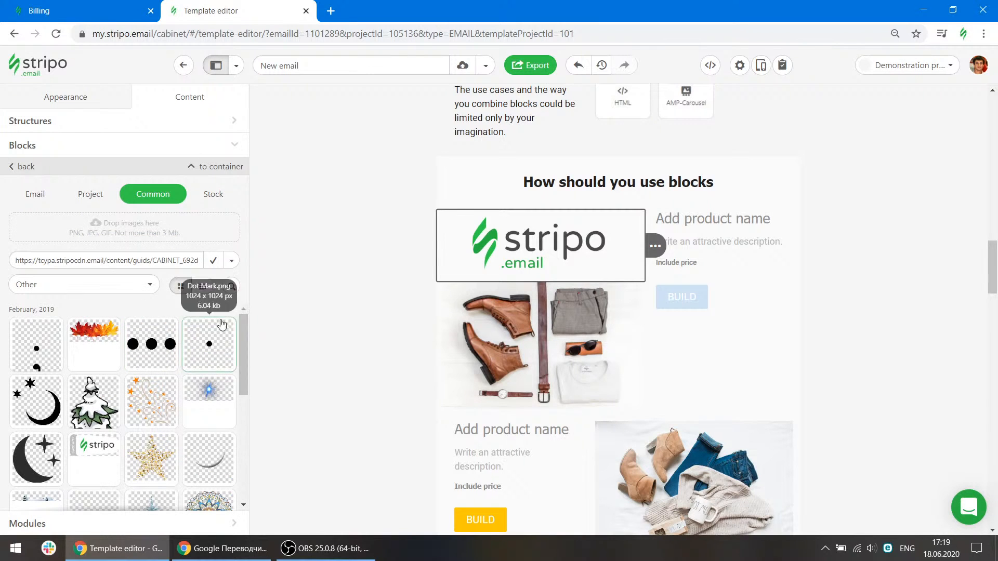
drag(241, 344, 242, 331)
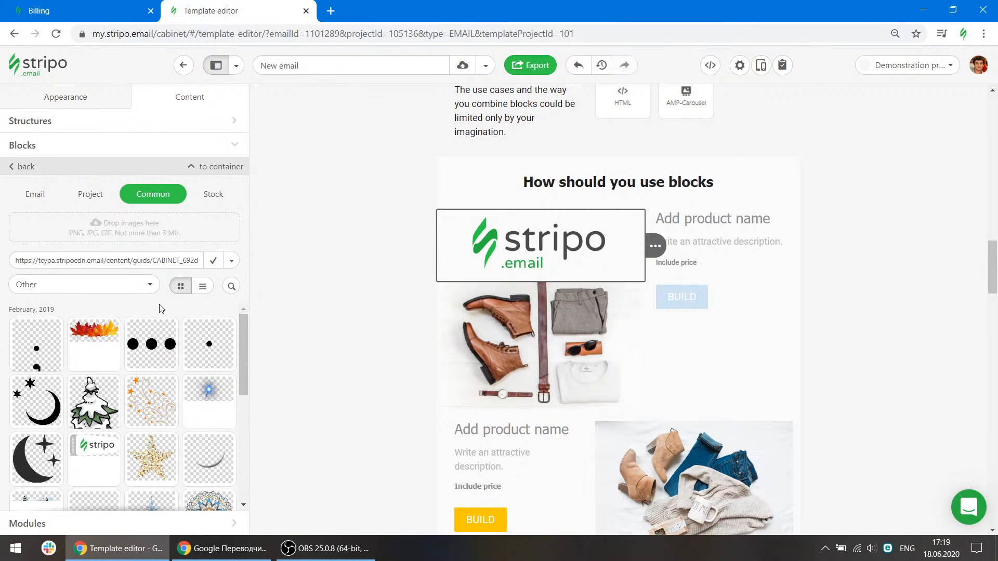
click(214, 195)
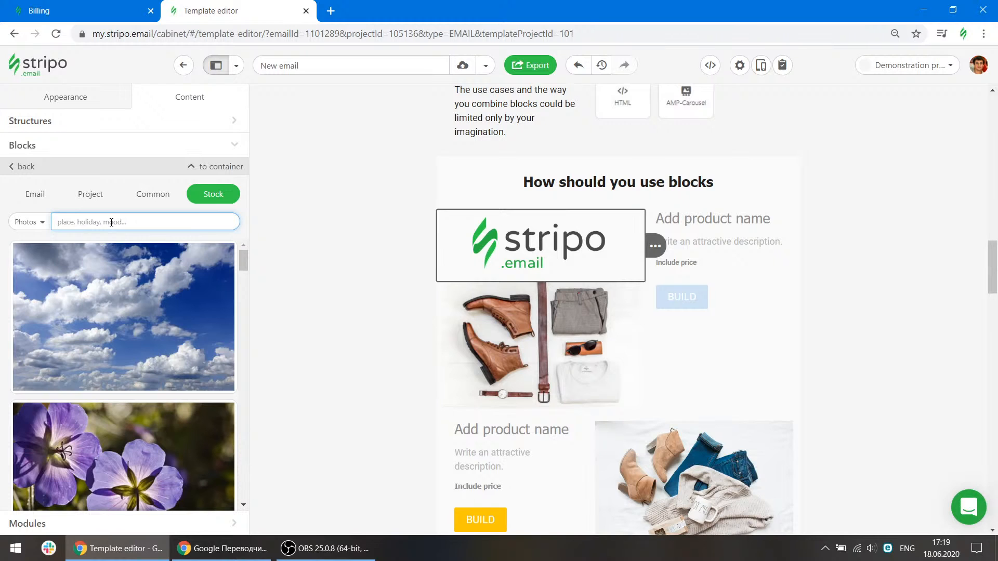
text(summer)
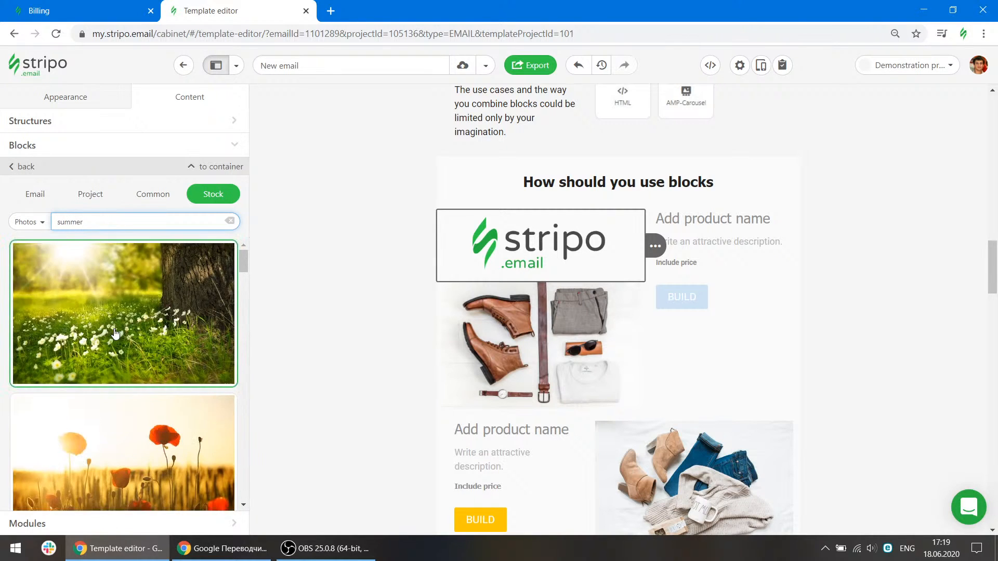
click(114, 332)
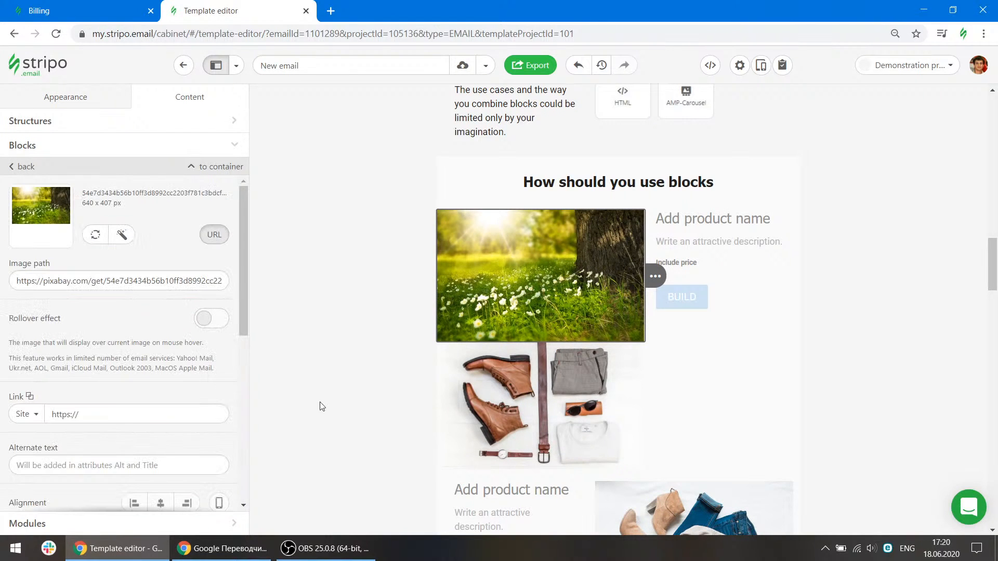
click(20, 169)
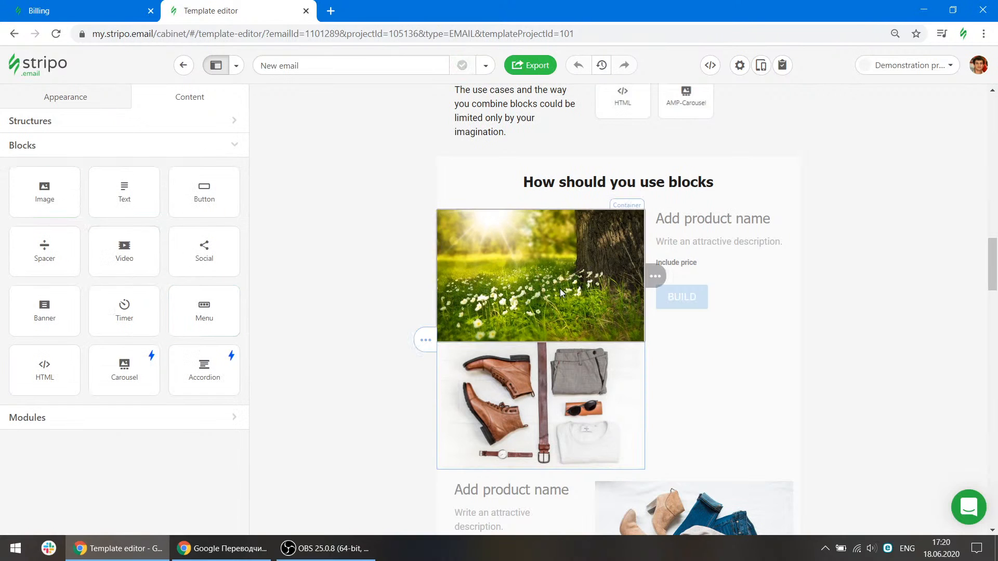
click(559, 289)
scroll(151, 274, down, 3)
scroll(151, 274, up, 2)
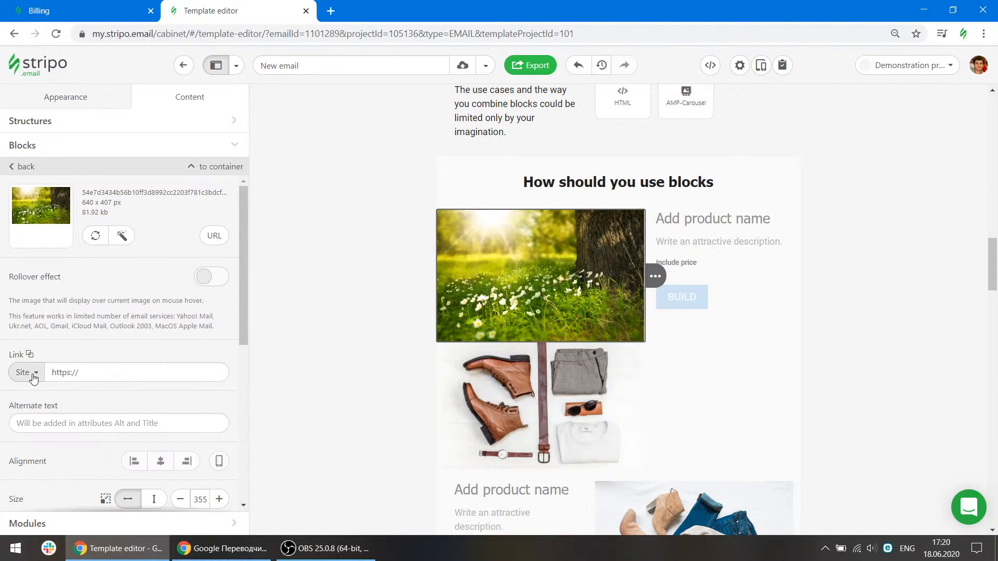
click(90, 372)
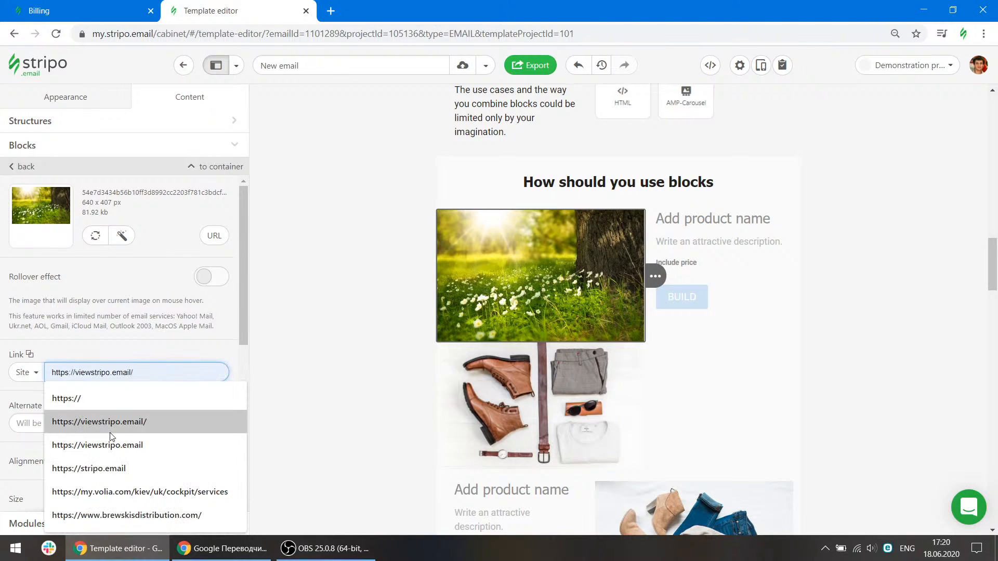
click(86, 422)
Open the image link type list and look through its available link options.
click(23, 372)
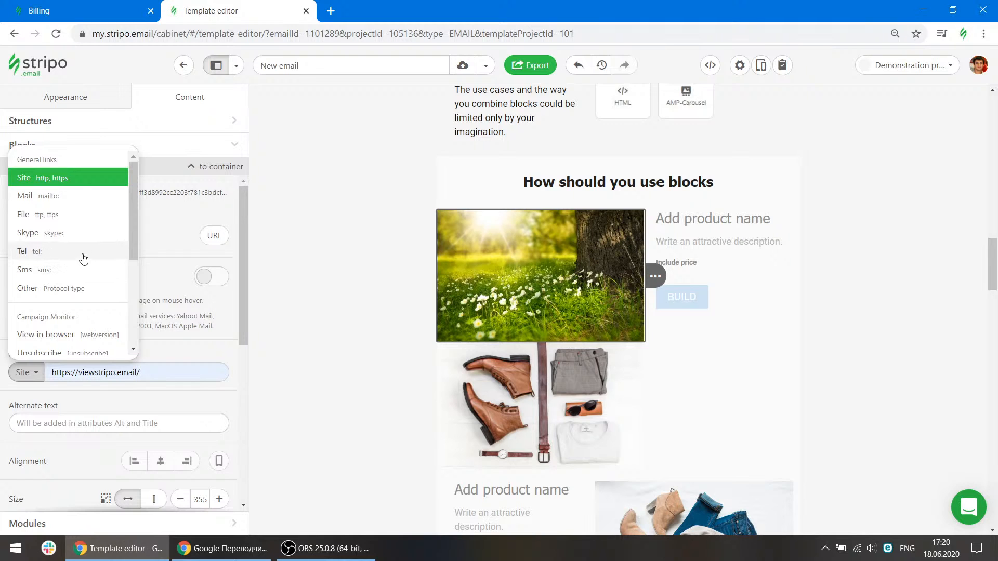
click(204, 328)
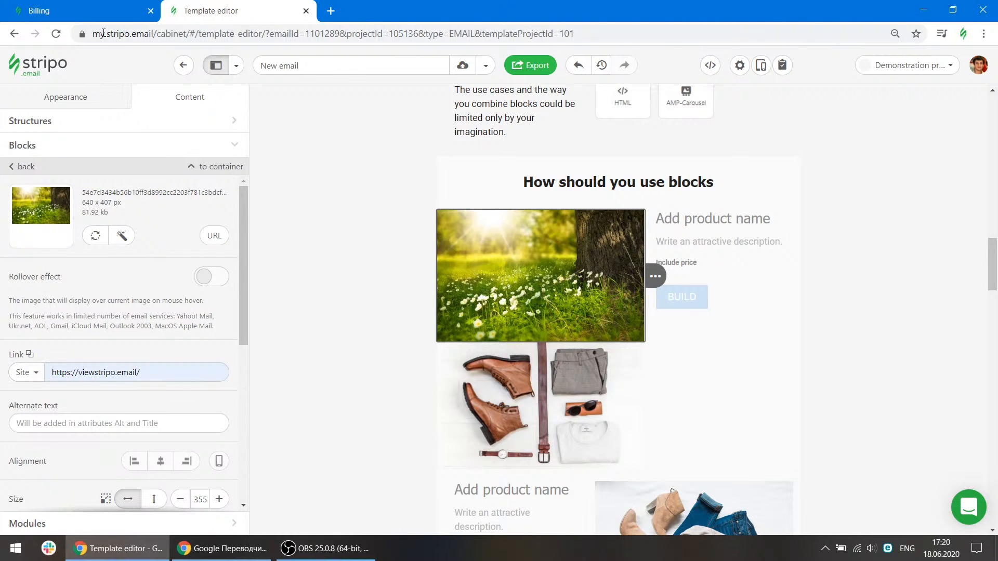
click(26, 373)
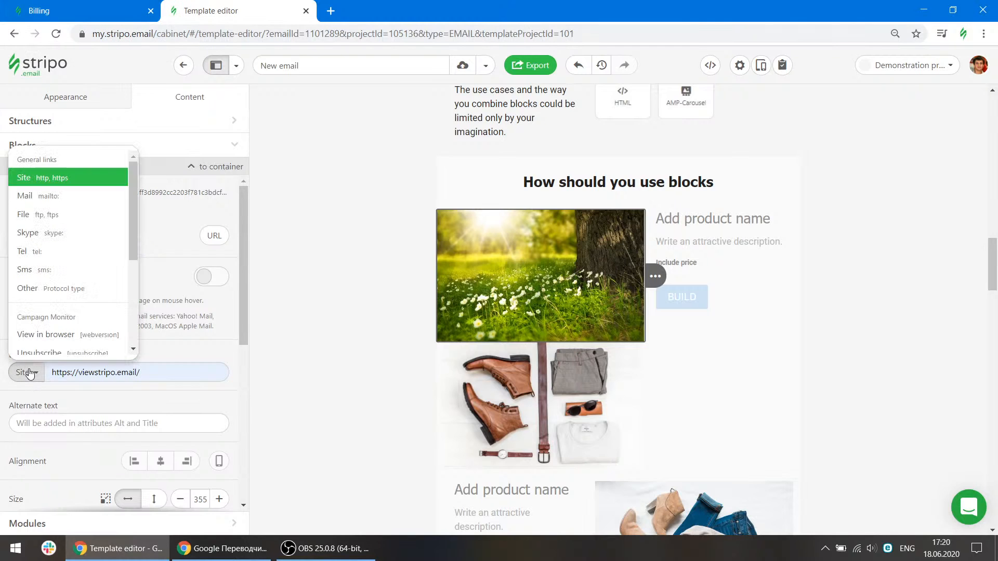
scroll(73, 270, down, 2)
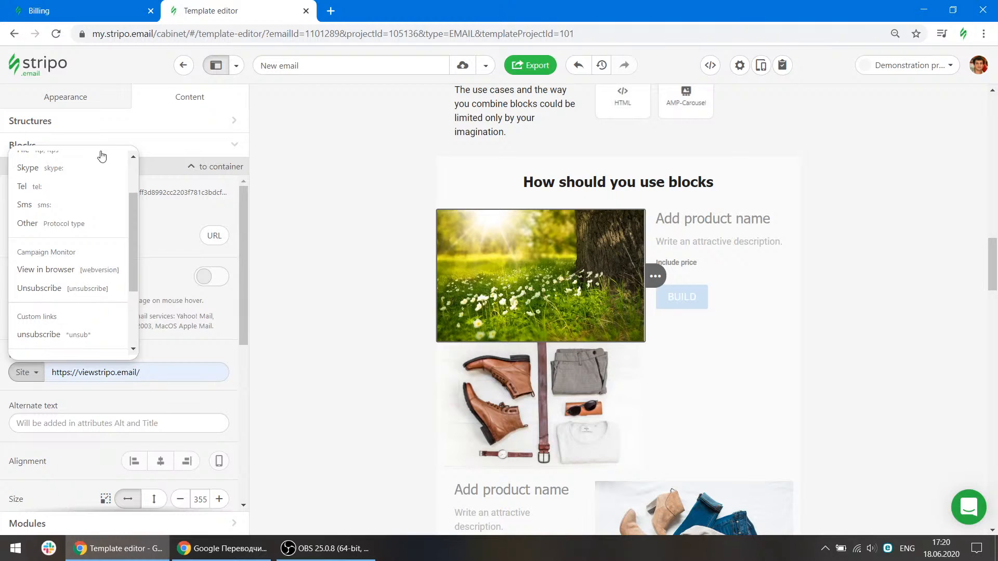
Open the Demonstration project's settings and review its Merge tags and Special links sections.
click(104, 6)
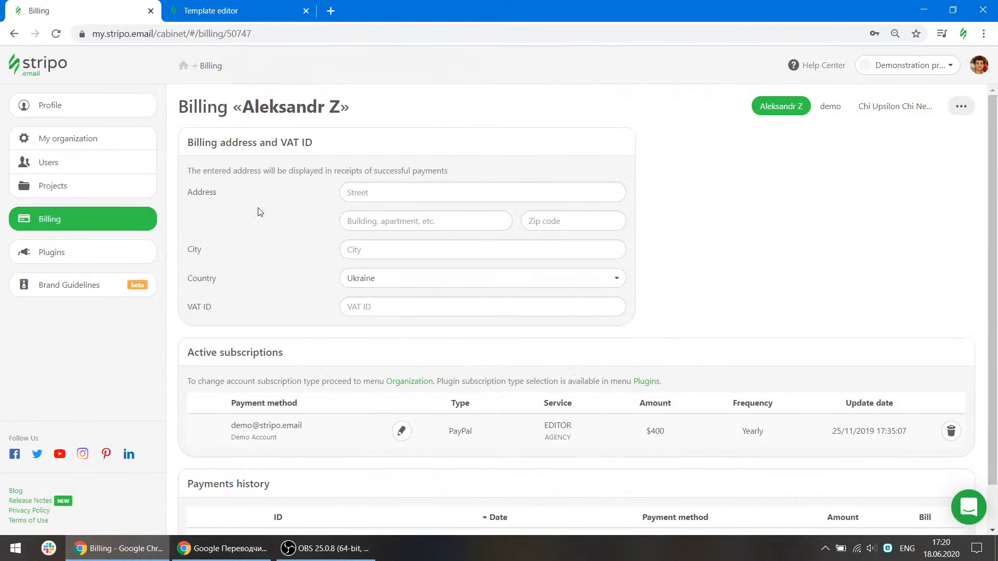
click(107, 186)
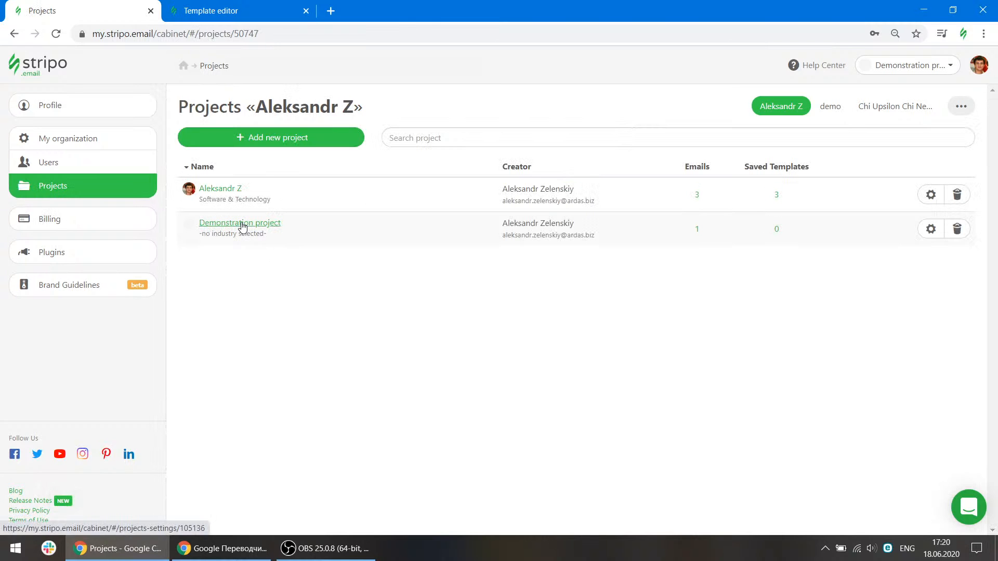
click(240, 224)
scroll(439, 311, down, 20)
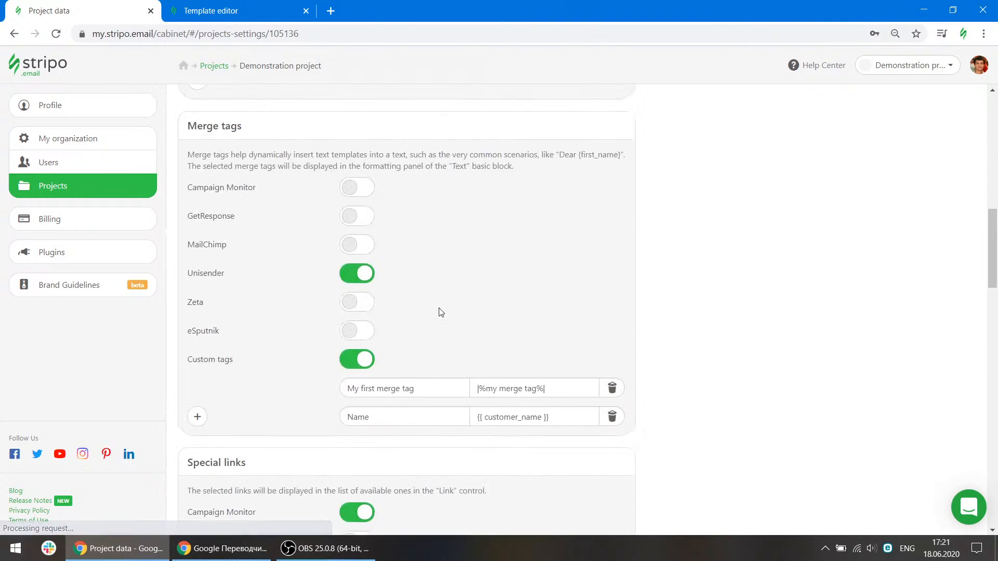
scroll(440, 312, up, 4)
scroll(440, 311, down, 2)
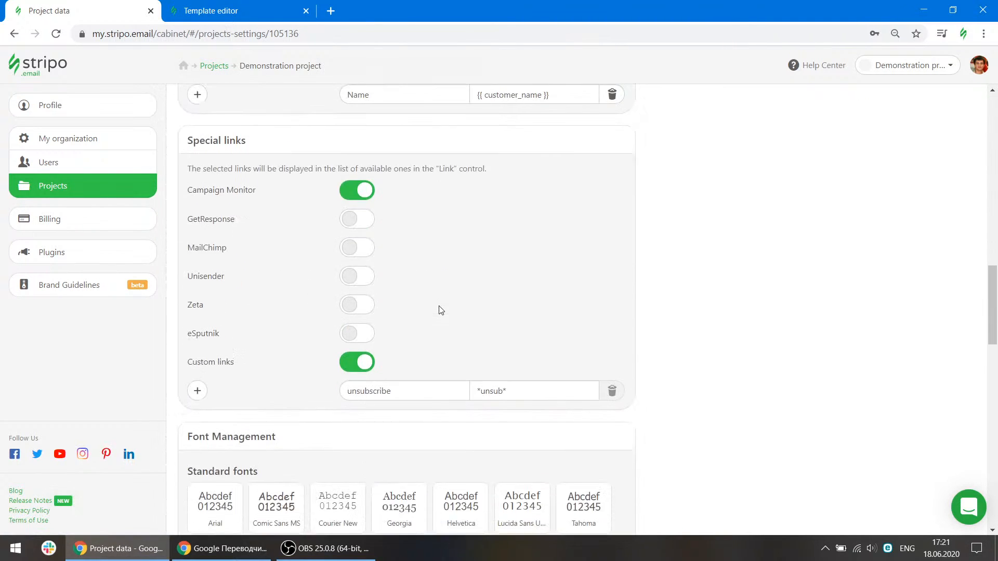
scroll(441, 311, up, 1)
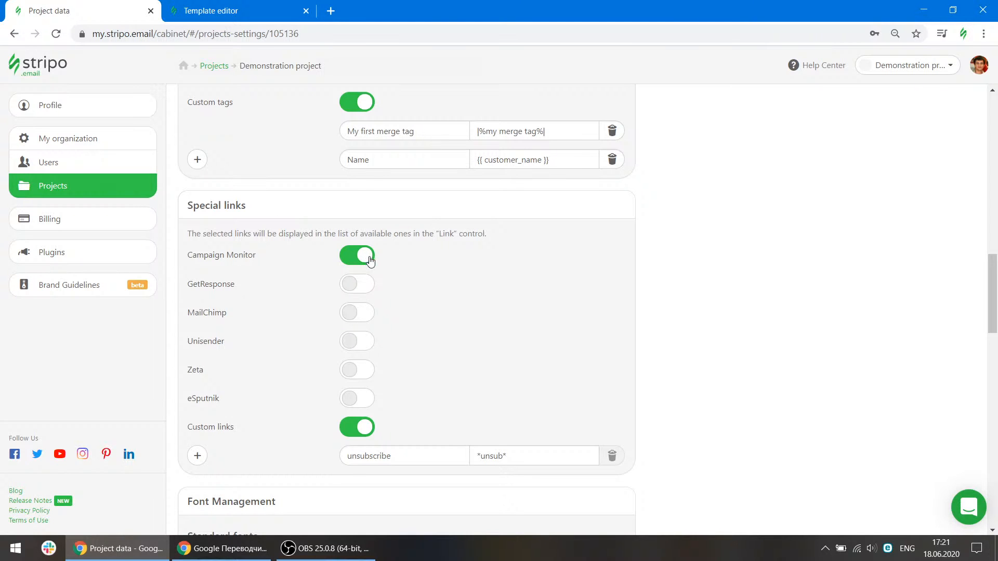
Back in the editor, set the image link type to View in browser.
click(229, 10)
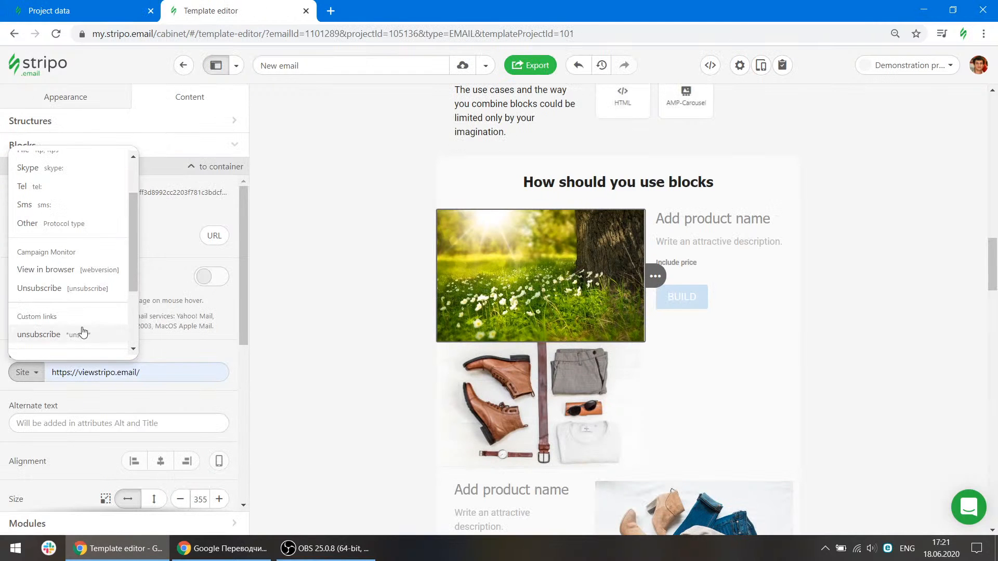
click(68, 270)
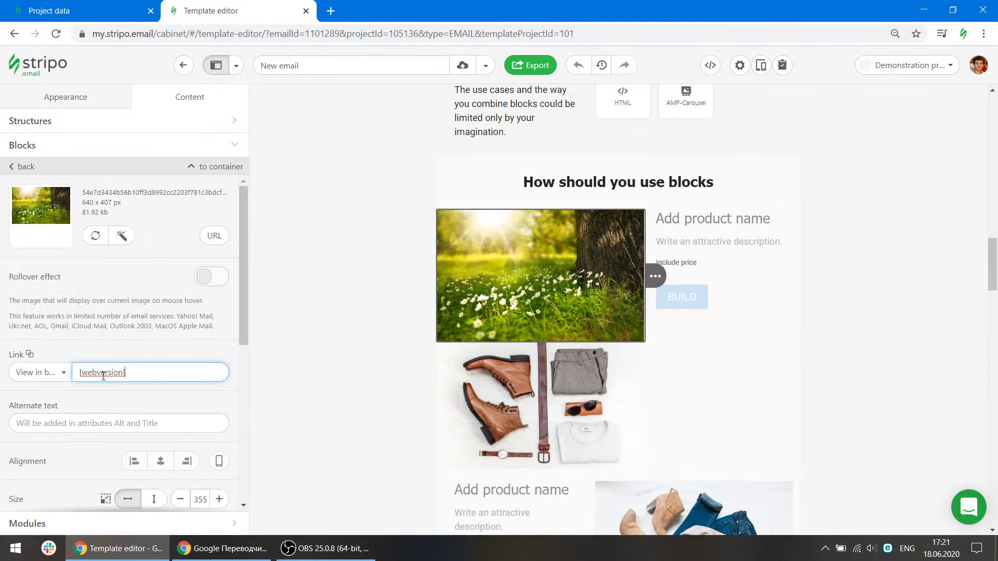
click(64, 372)
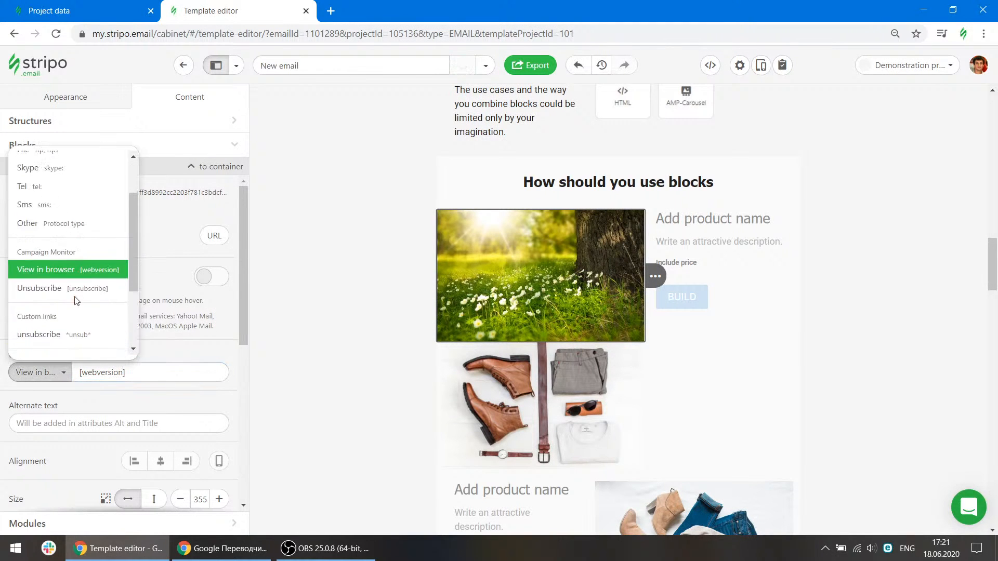
click(180, 333)
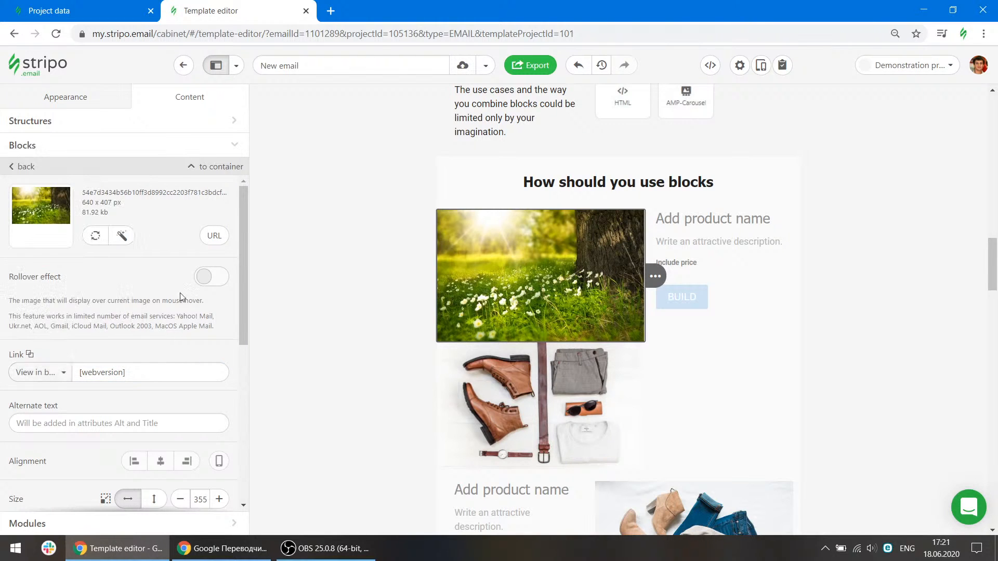
Add a new custom special link in the project settings named "unsubscribe 2".
click(84, 10)
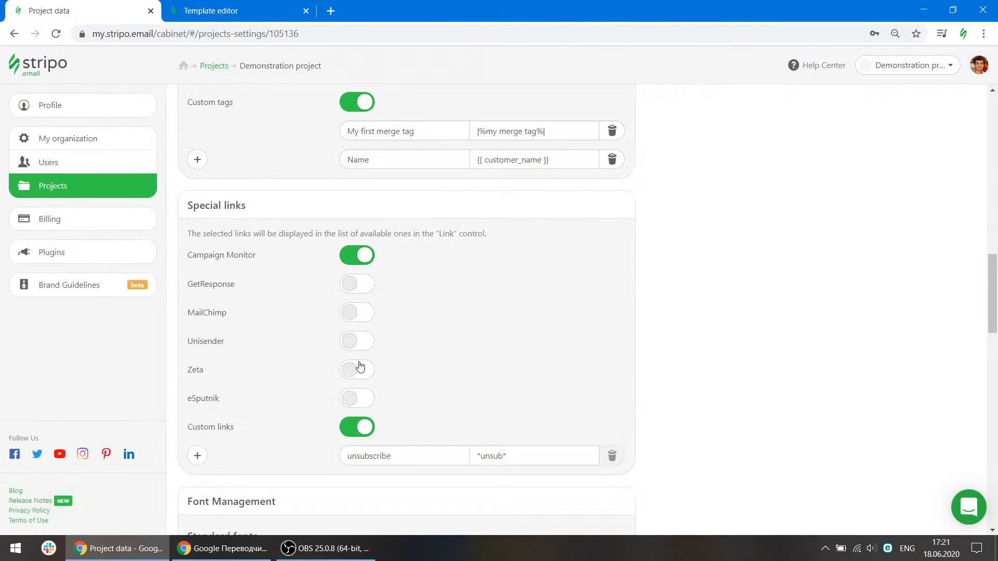
scroll(429, 367, down, 2)
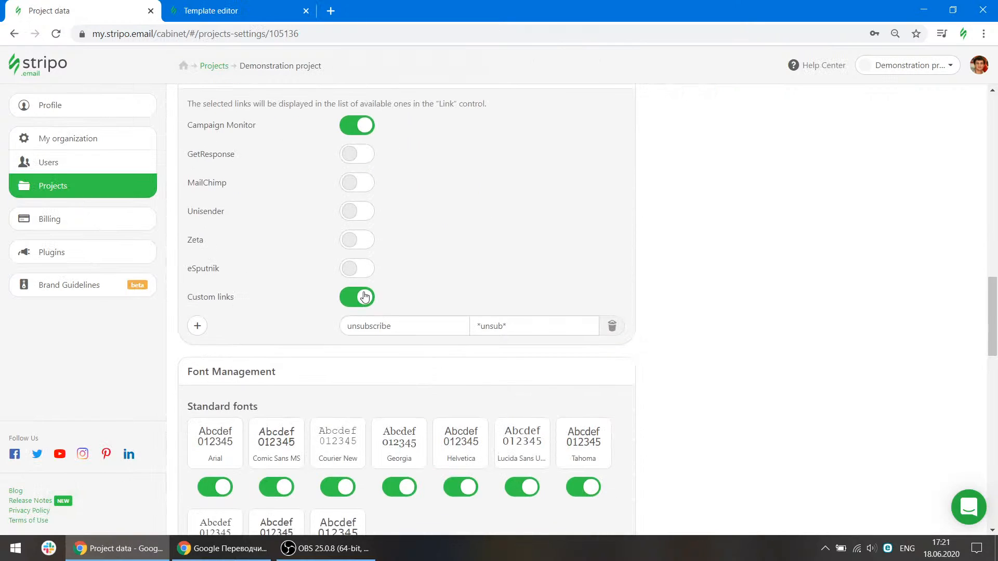
scroll(411, 311, up, 1)
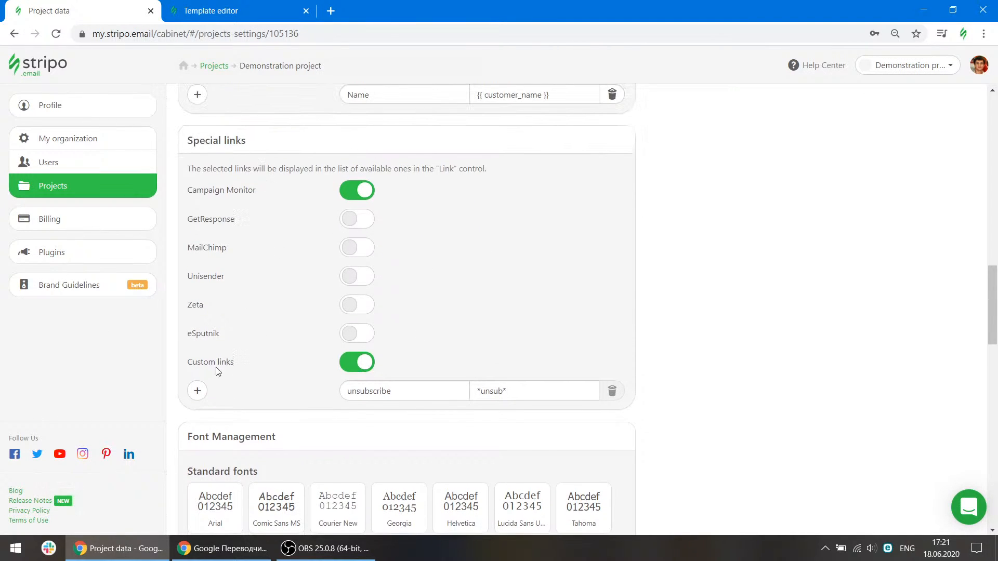
click(197, 391)
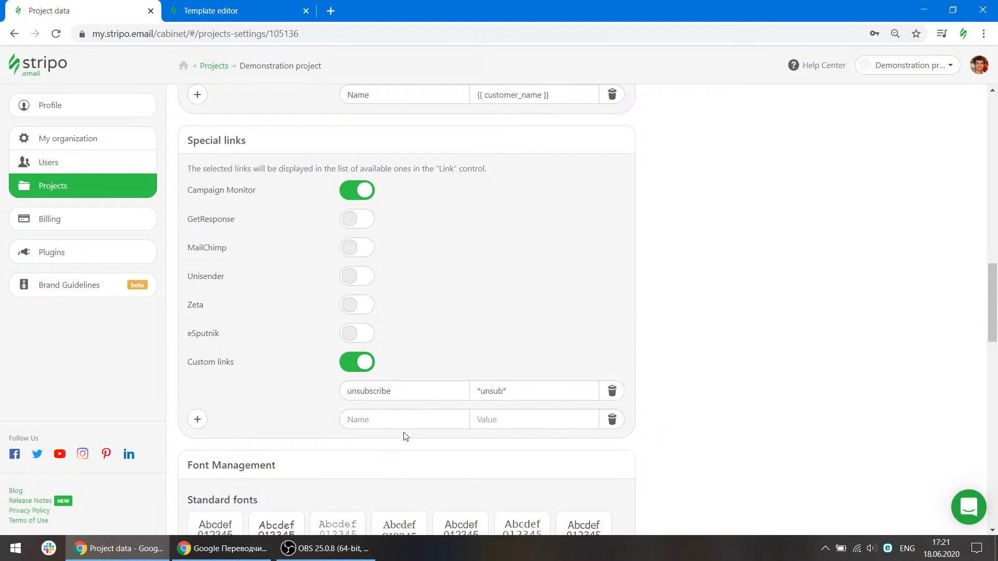
click(382, 420)
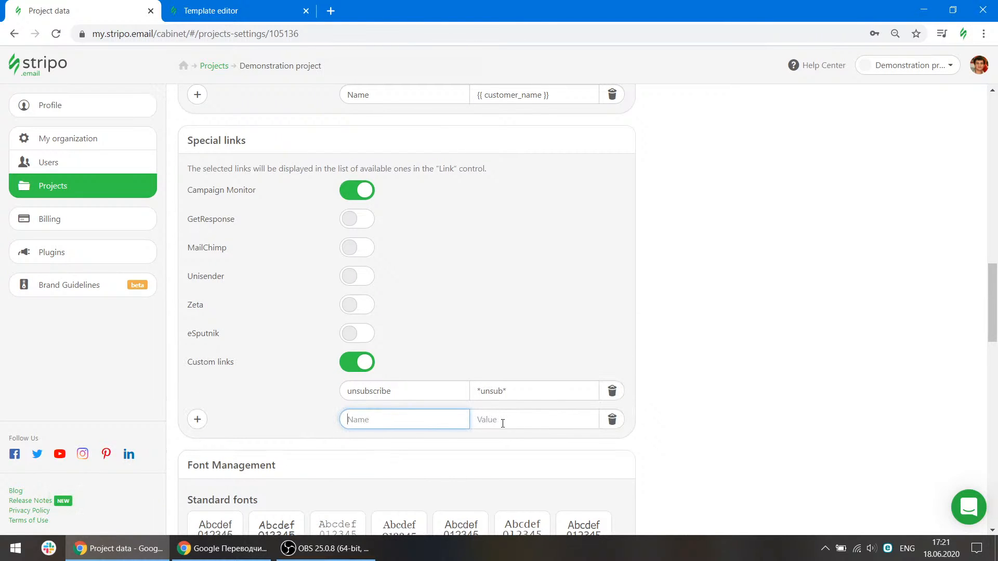
drag(405, 391, 351, 390)
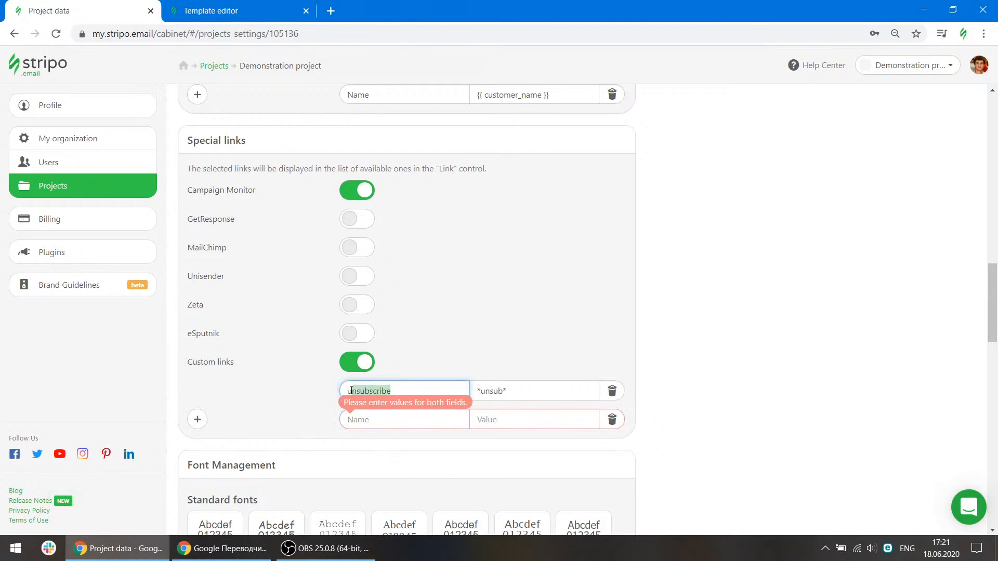
key(ctrl+c)
click(382, 420)
key(ctrl+v)
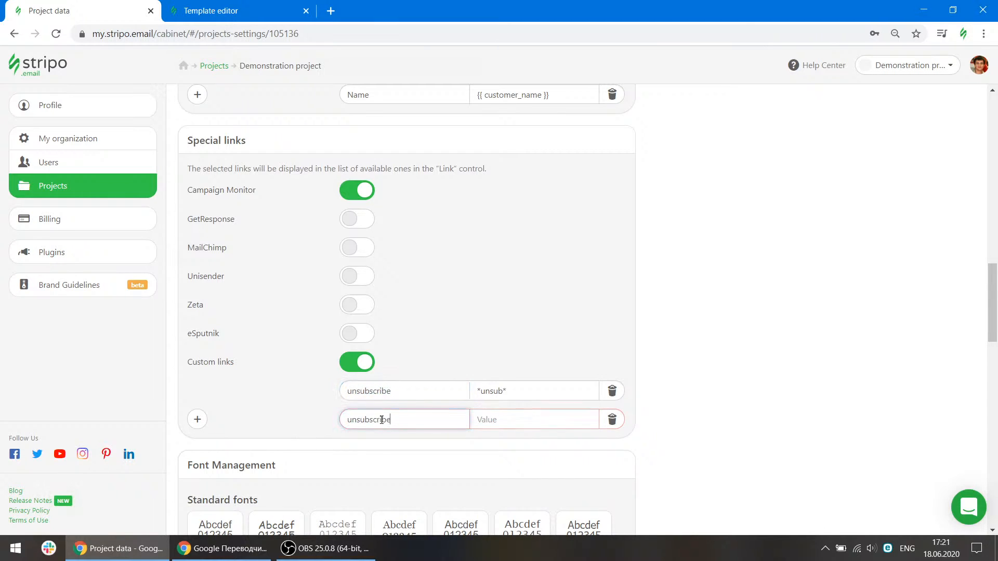
text(2)
Copy the *unsub* value into the new custom link's value and append 2.
click(507, 419)
drag(523, 395, 467, 396)
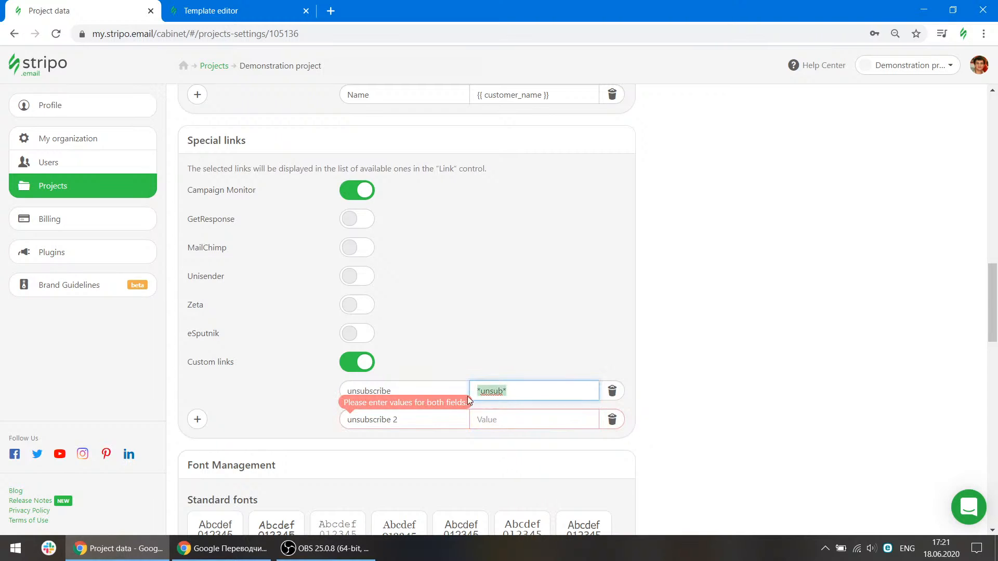
key(ctrl+c)
click(503, 418)
key(ctrl+v)
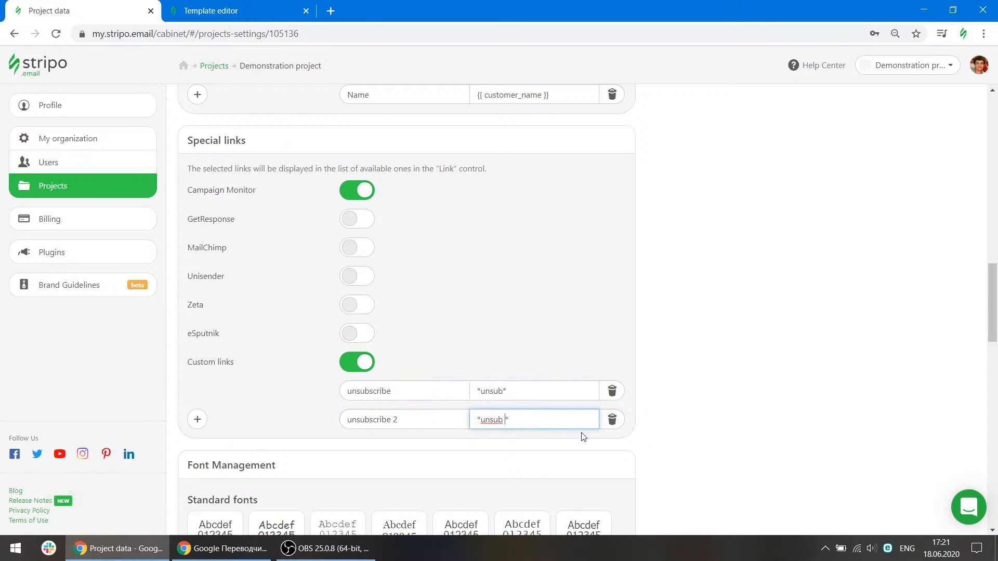
text(2)
click(718, 419)
Leave the editor for the project's emails list and open the Templates and Emails sections.
click(211, 10)
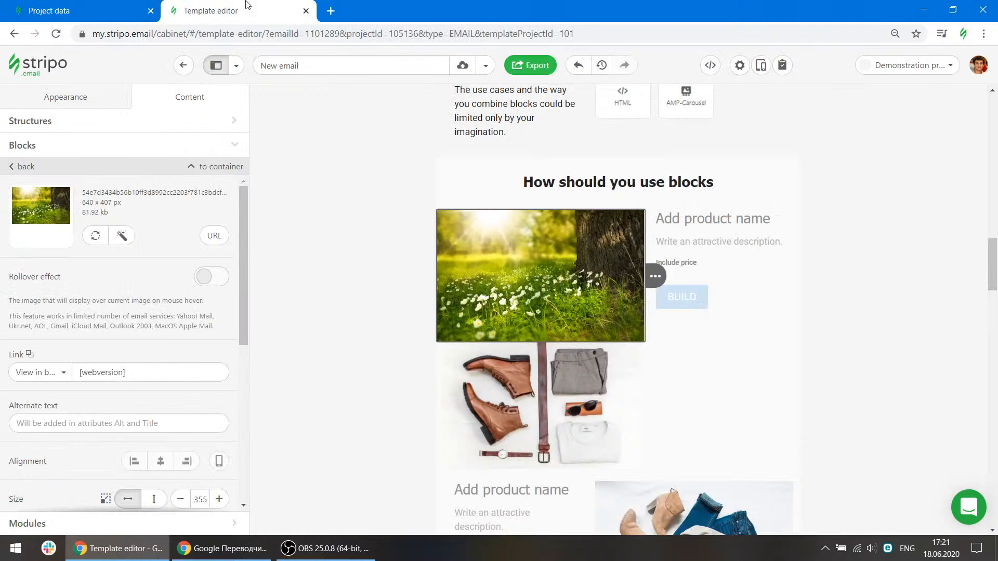
click(216, 65)
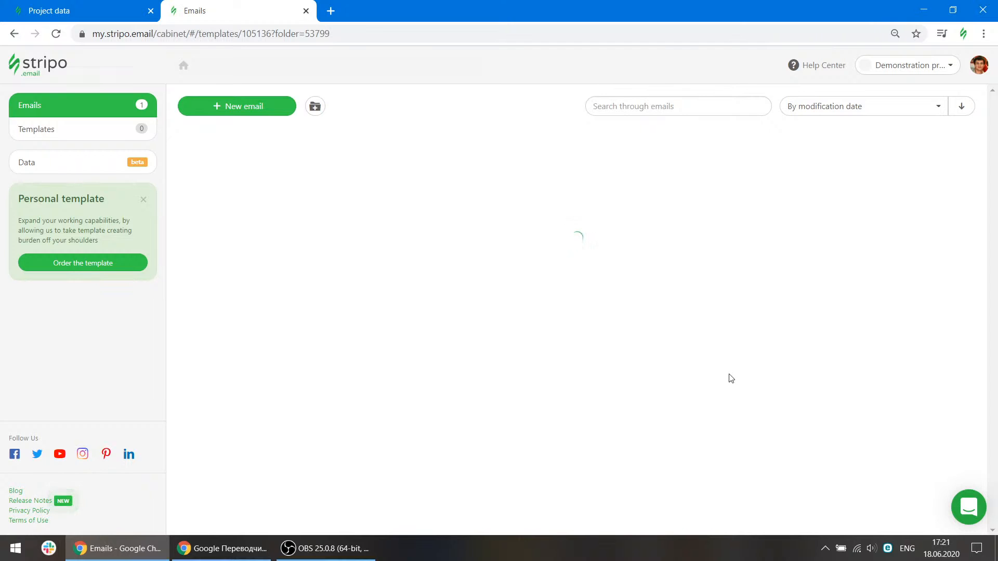
click(102, 131)
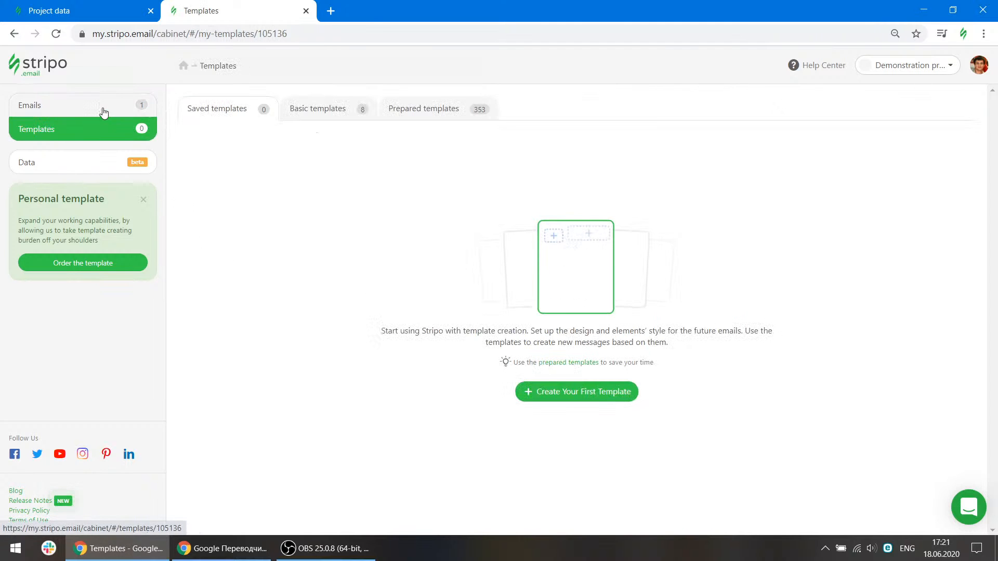
click(104, 112)
click(252, 172)
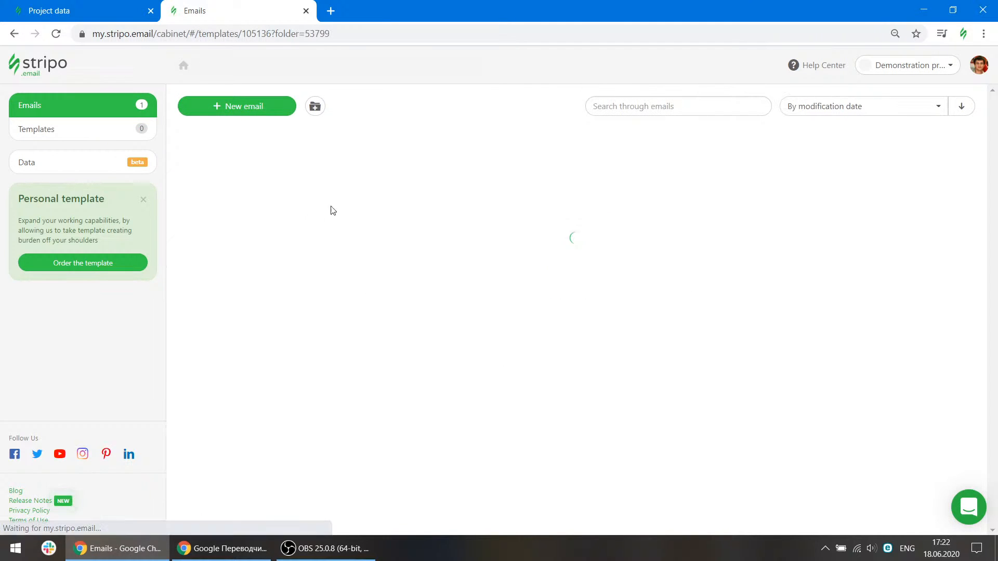
Reopen the email and set the first product image's link type to the custom "unsubscribe 2" link.
click(247, 169)
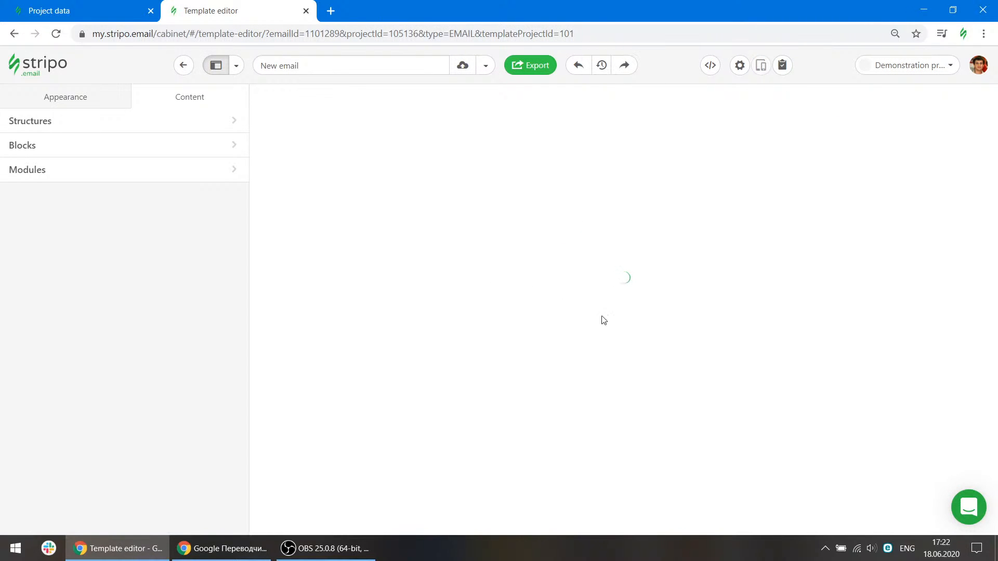
scroll(602, 316, down, 4)
scroll(604, 320, down, 15)
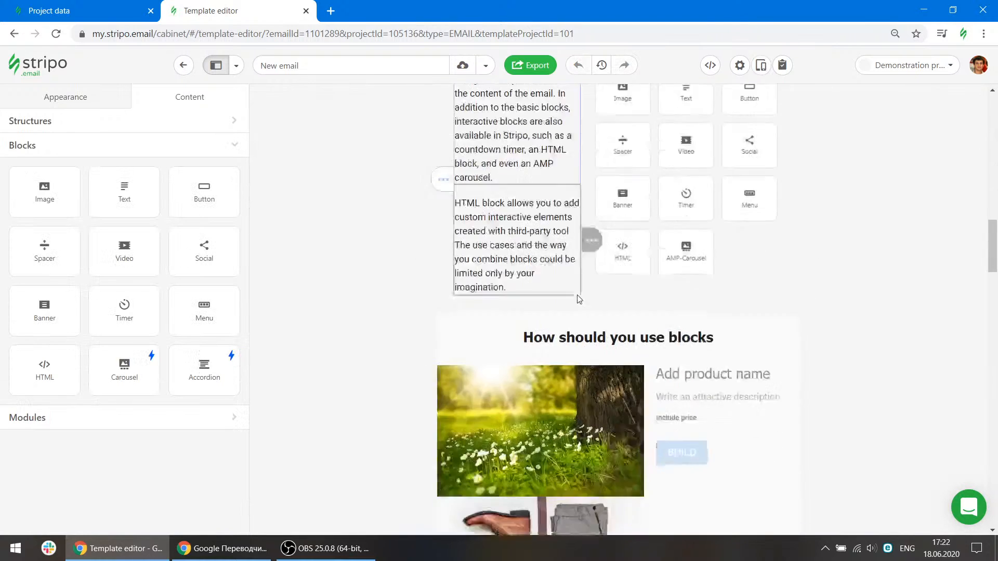
click(571, 234)
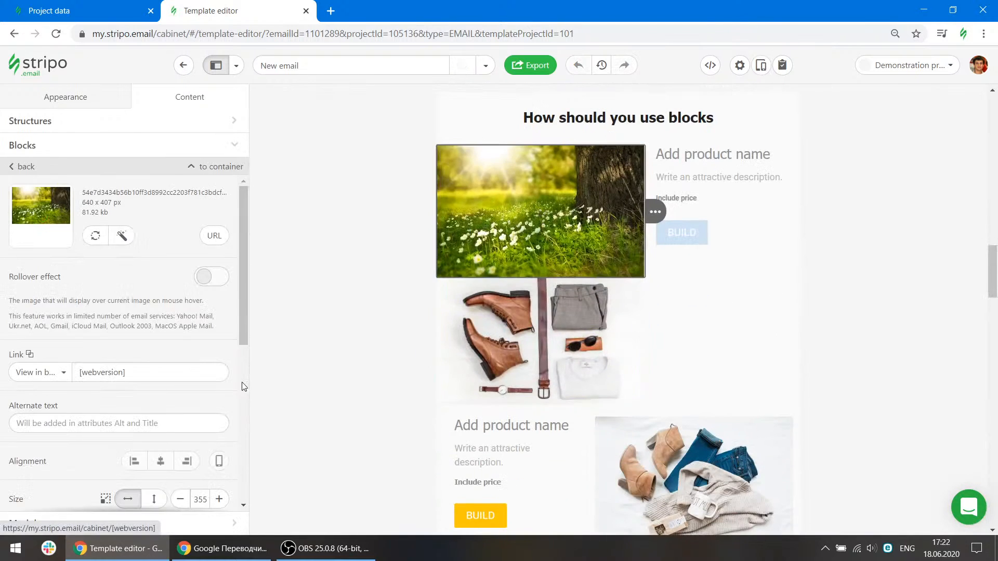
click(52, 374)
scroll(62, 259, down, 5)
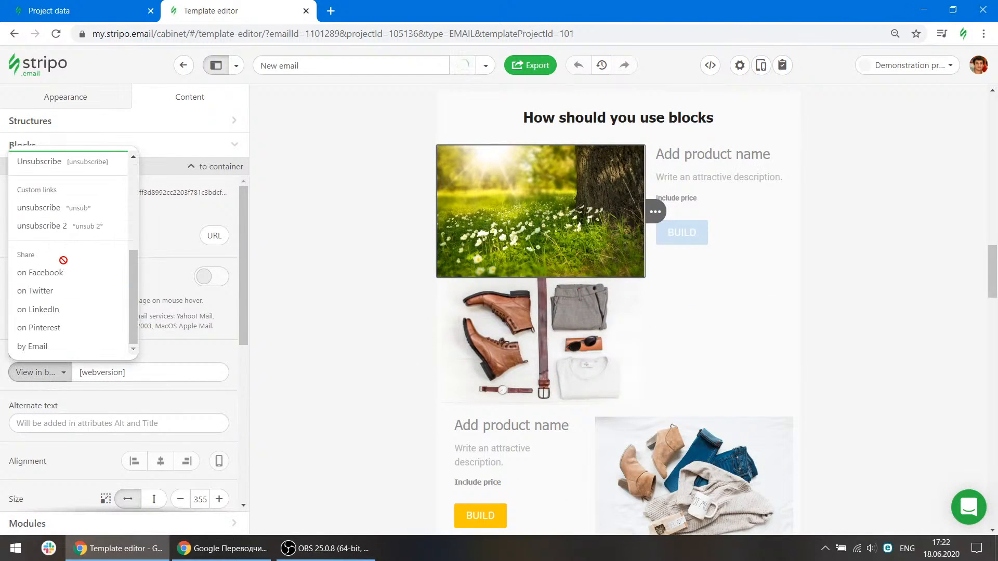
click(91, 228)
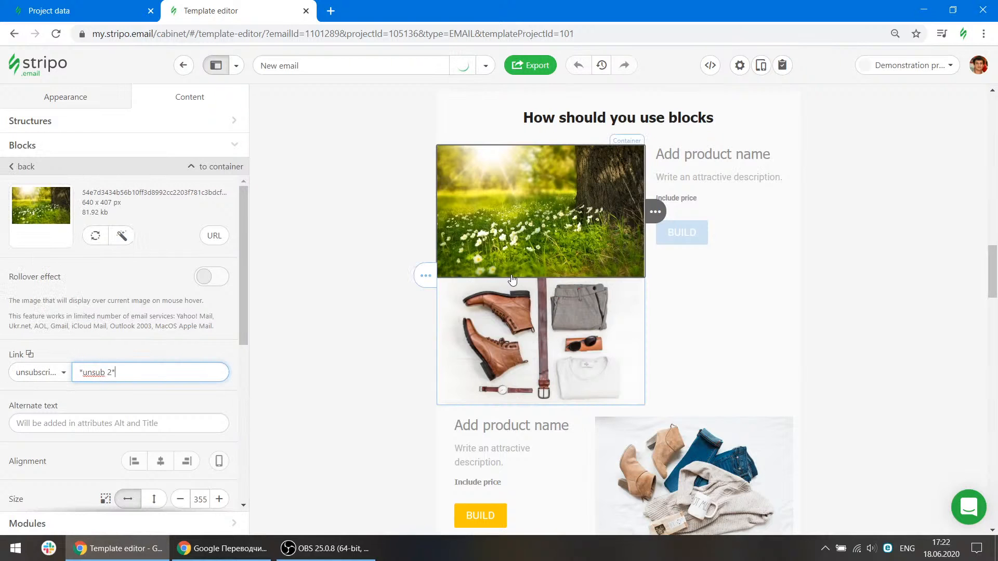
scroll(154, 280, down, 5)
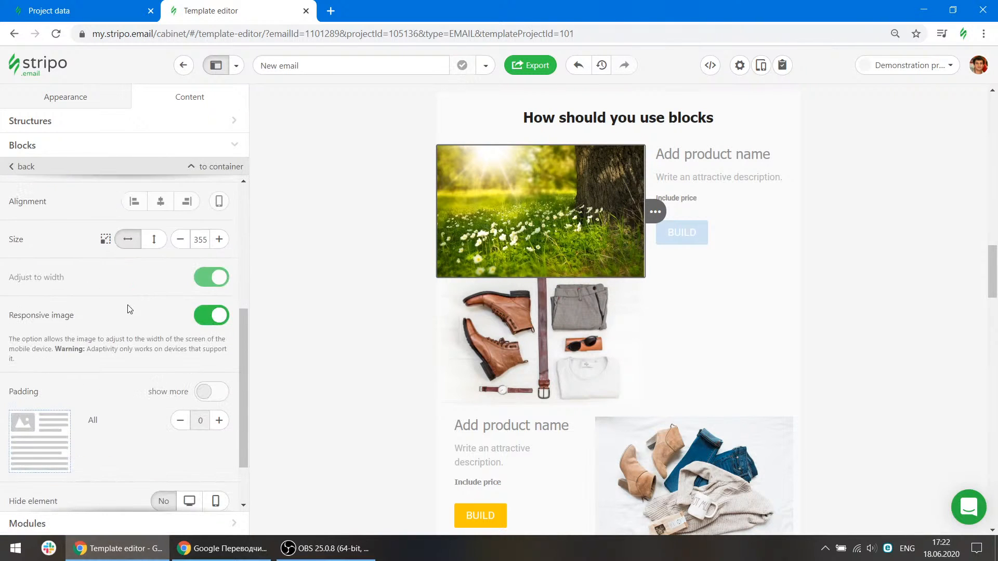
scroll(151, 350, up, 1)
scroll(119, 378, up, 2)
scroll(130, 432, down, 2)
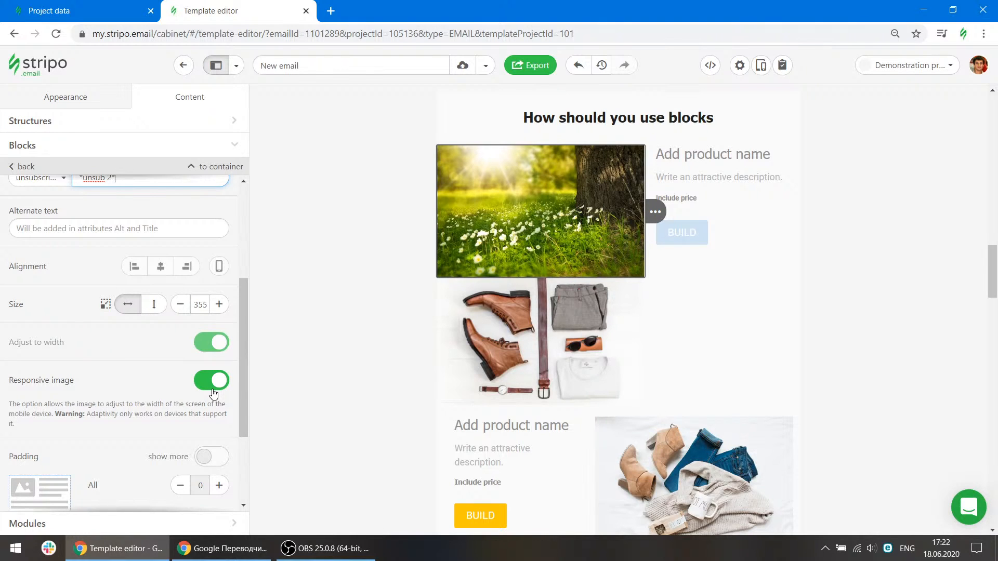
click(217, 382)
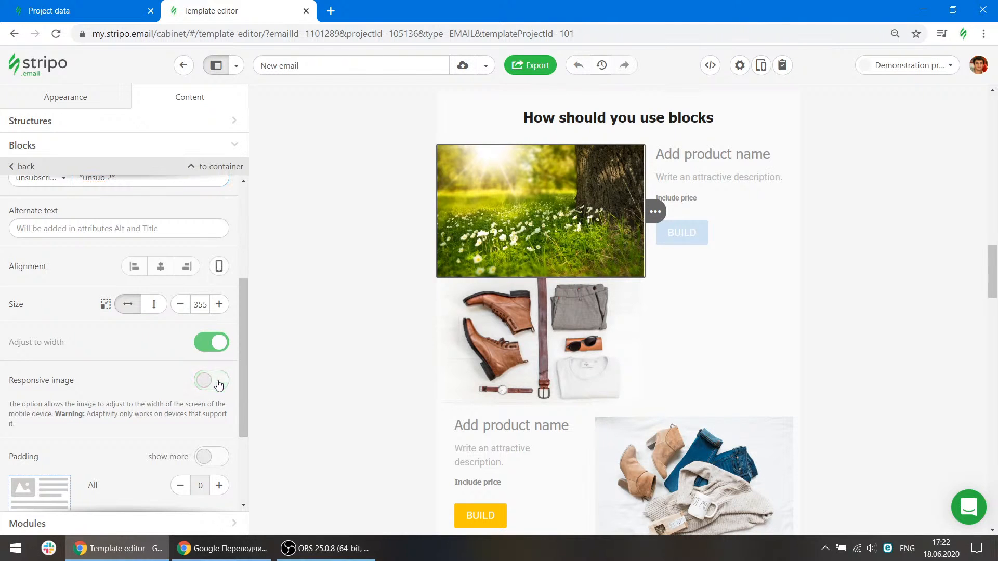
scroll(214, 381, down, 3)
scroll(220, 374, up, 3)
click(213, 376)
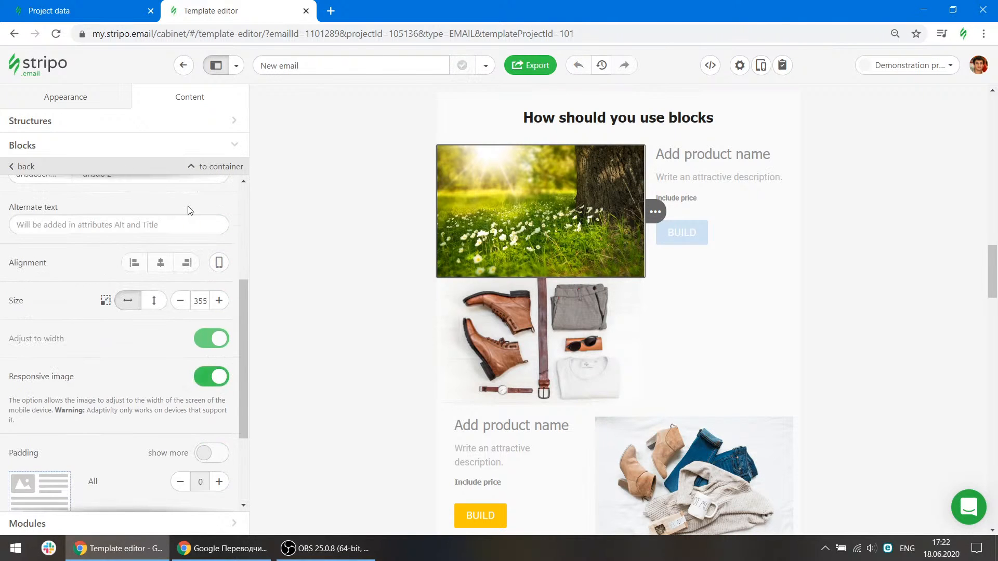
Return to the block list and add a Text block to the Blocks section of the email.
scroll(160, 263, up, 4)
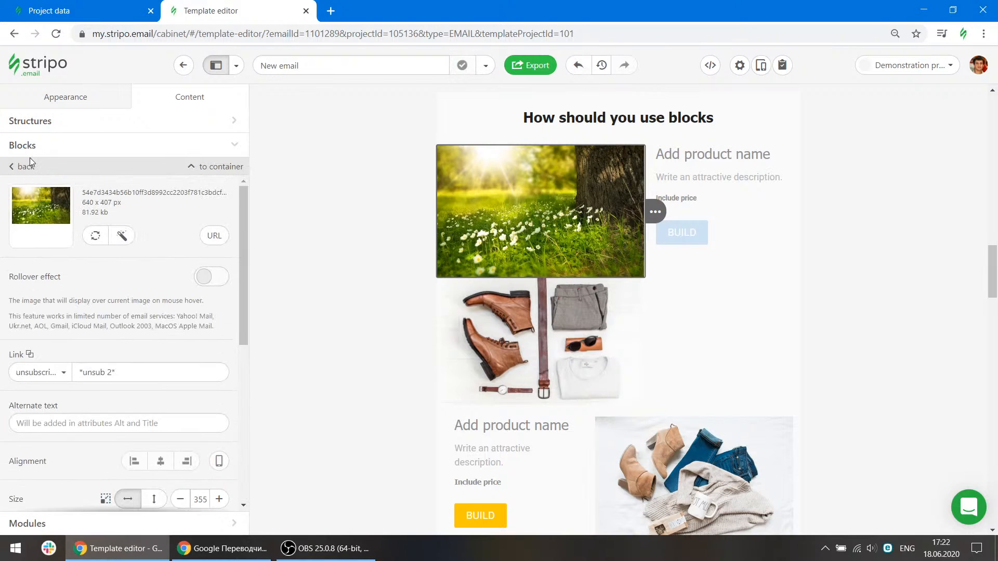
click(26, 165)
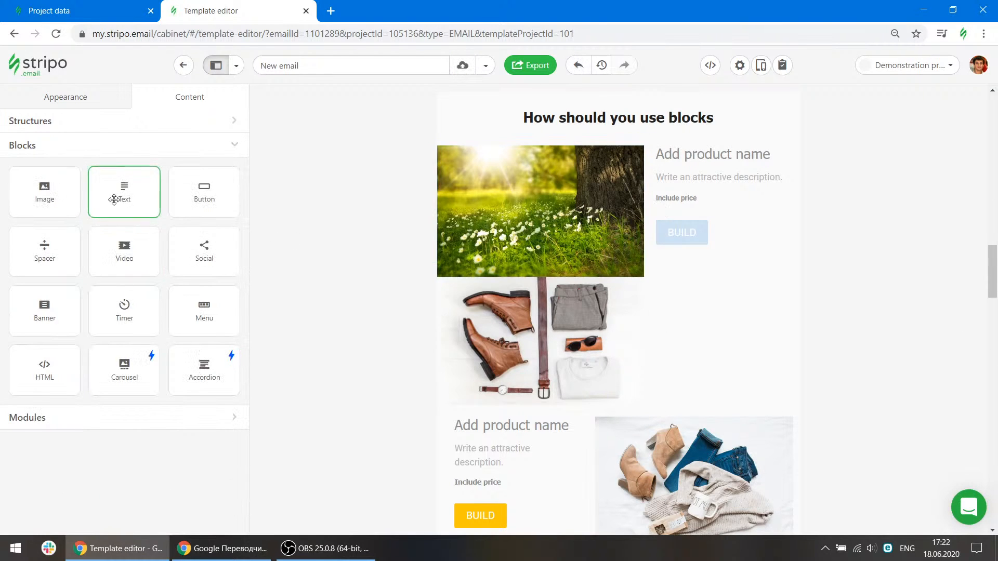
scroll(734, 356, up, 6)
drag(146, 202, 553, 222)
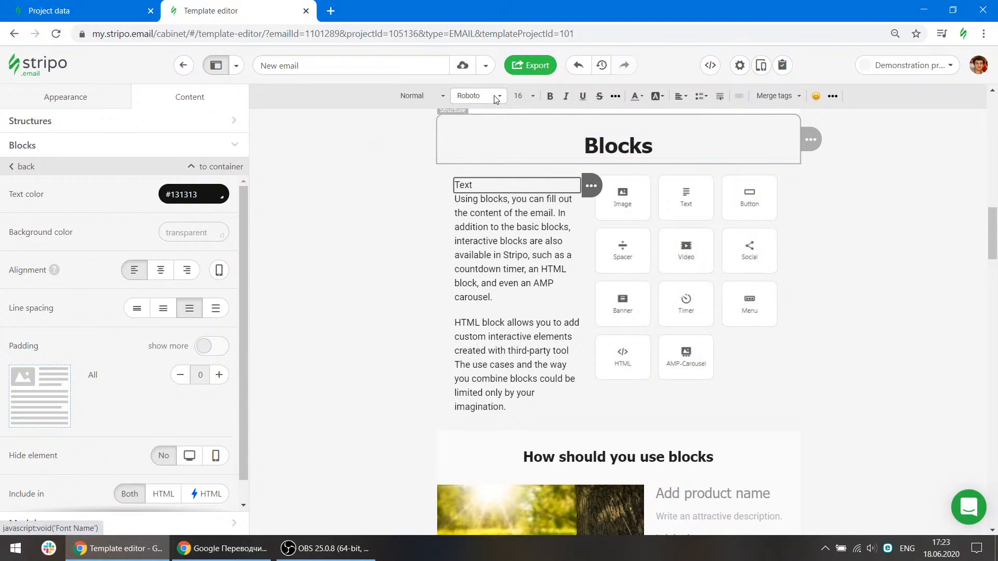
Open the new text's font list and review the project's Font Management settings.
click(478, 96)
drag(532, 234, 532, 145)
click(136, 14)
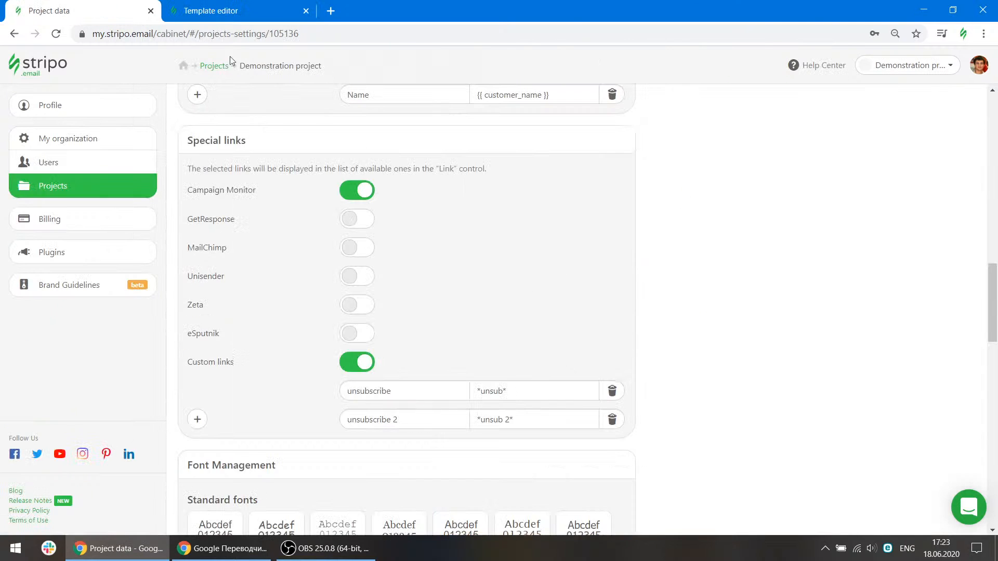
scroll(464, 323, up, 7)
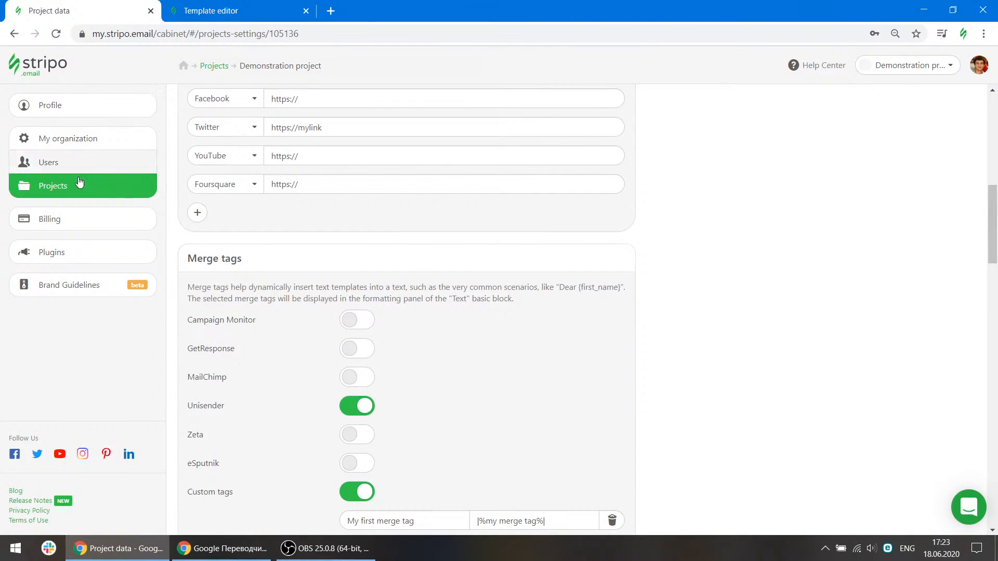
scroll(587, 347, down, 5)
scroll(587, 347, down, 5)
scroll(587, 347, up, 3)
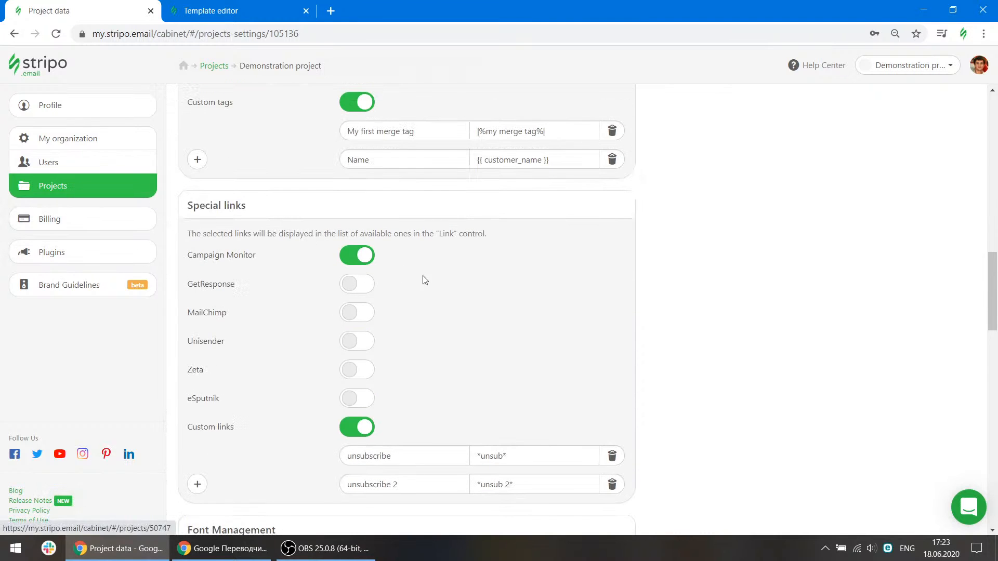
scroll(423, 283, down, 5)
scroll(424, 285, down, 5)
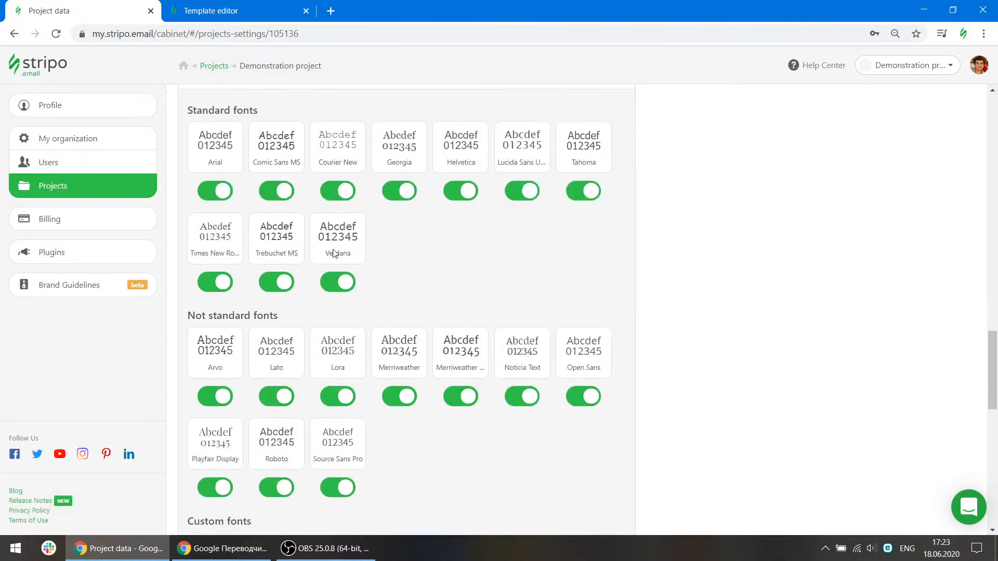
scroll(366, 219, up, 2)
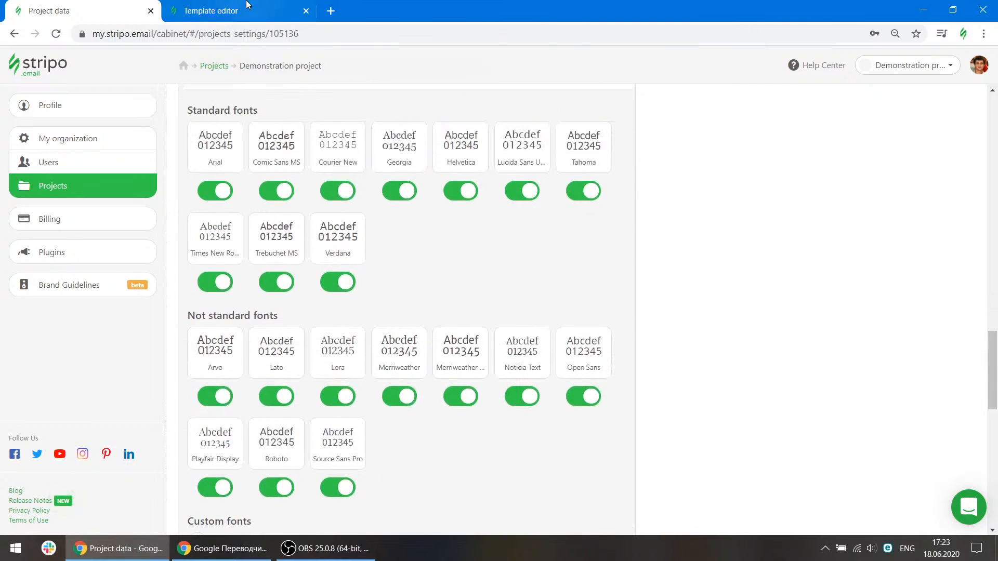
Compare the editor's font list with the enabled fonts in the project settings again.
click(246, 7)
click(485, 96)
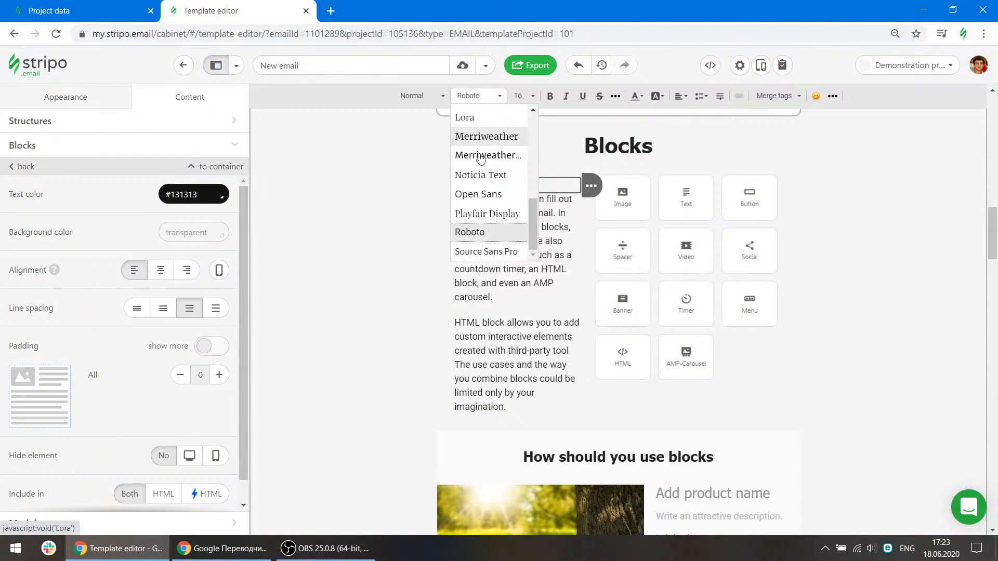
click(107, 11)
scroll(370, 407, down, 2)
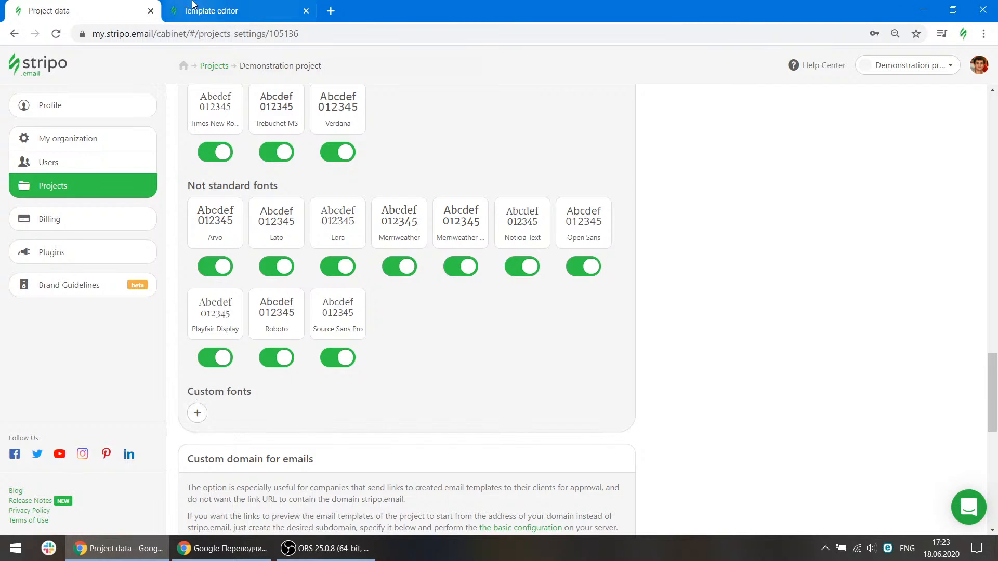
click(210, 10)
scroll(452, 239, up, 1)
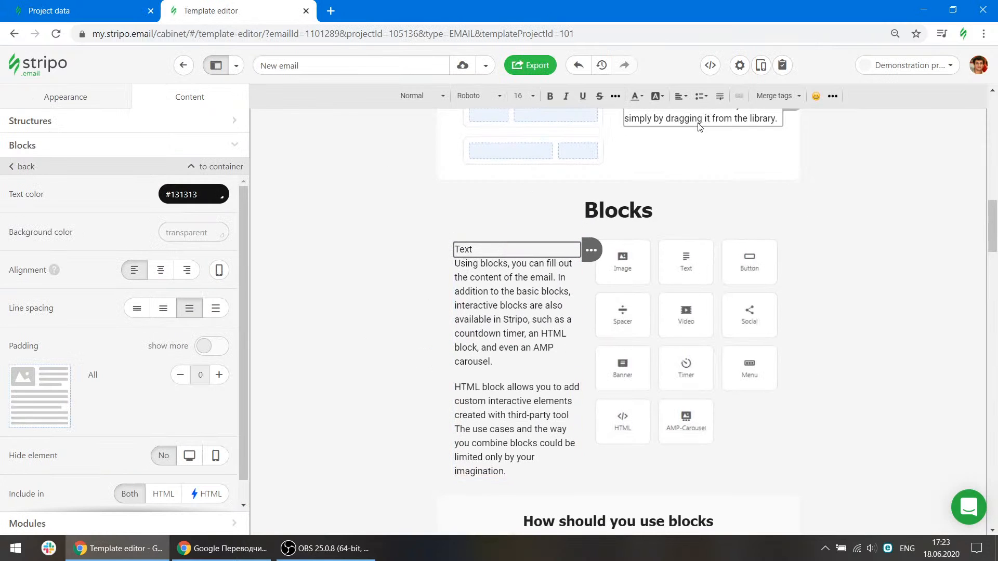
Turn the word "such" in the Blocks description into a link using the custom "unsubscribe 2" special link.
double_click(541, 320)
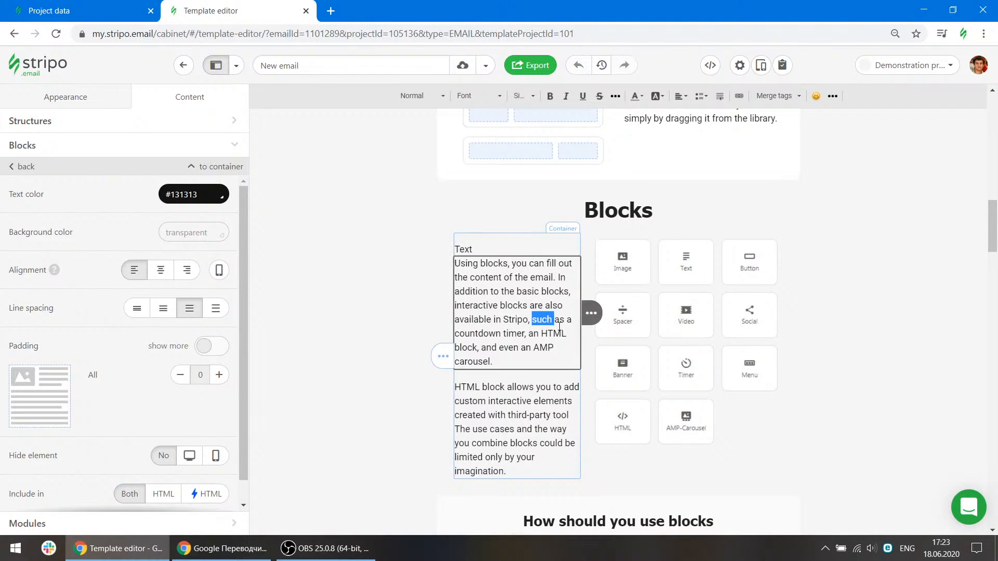
click(739, 97)
click(44, 360)
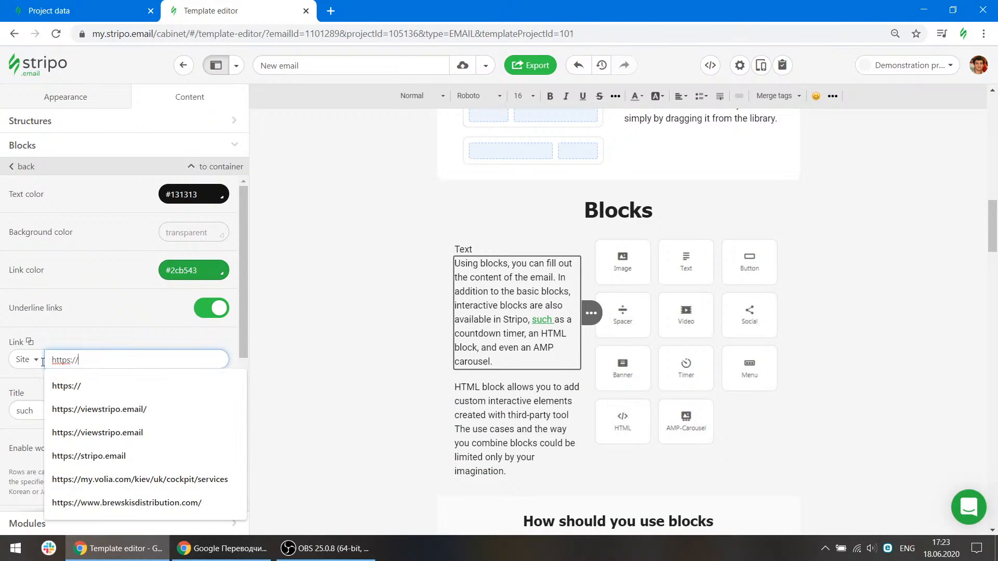
click(43, 360)
scroll(65, 236, down, 3)
click(80, 277)
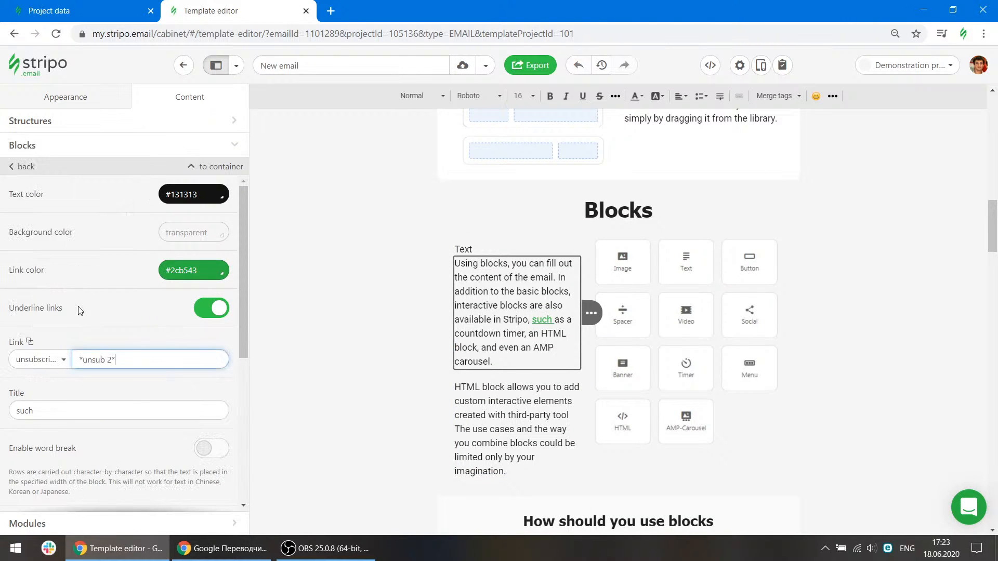
click(66, 360)
scroll(62, 208, up, 5)
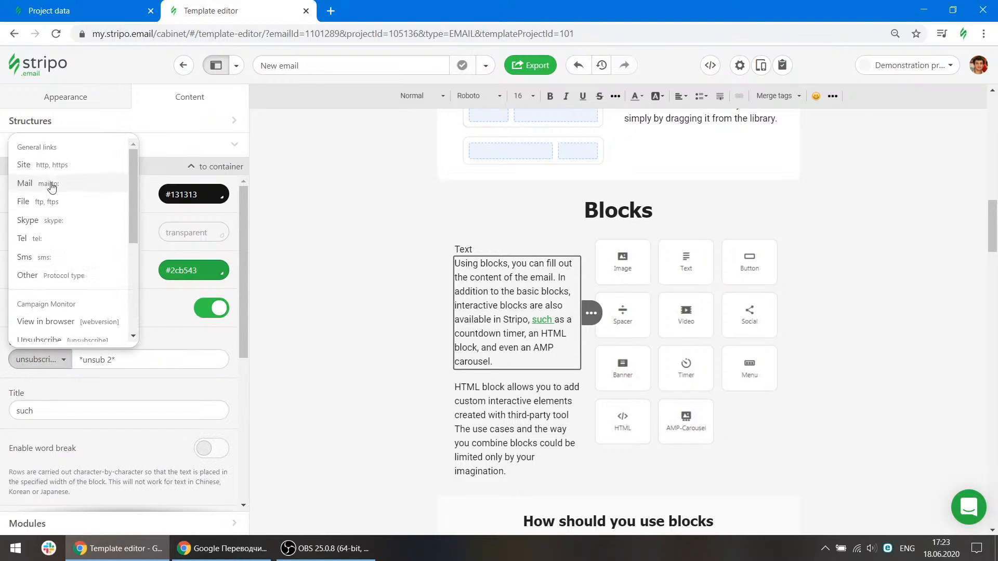
click(69, 163)
click(109, 357)
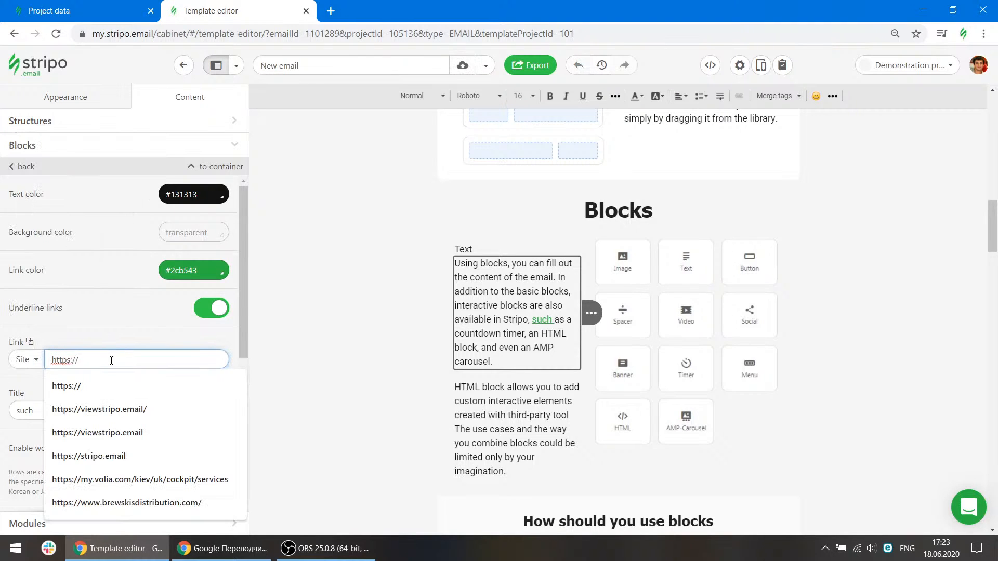
click(101, 408)
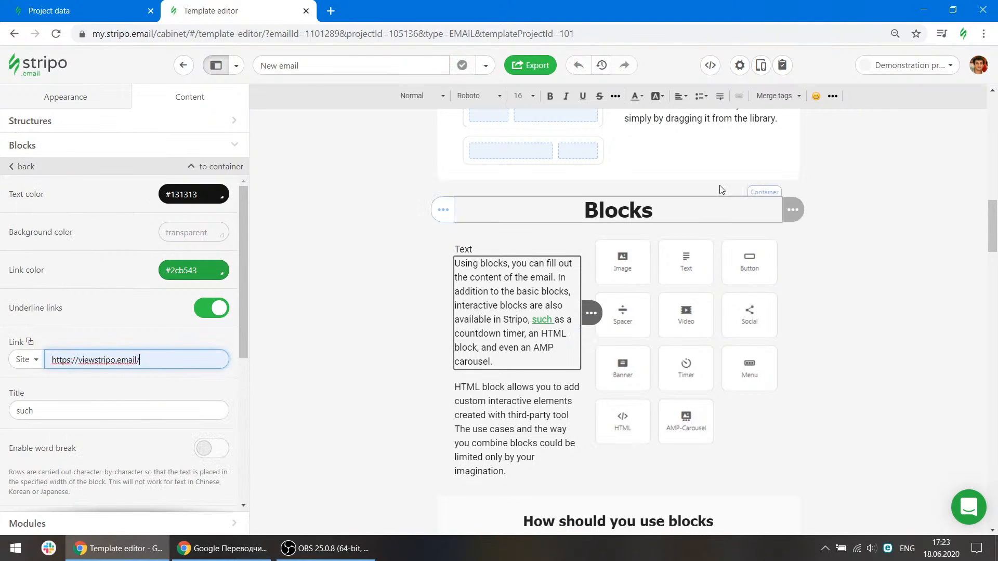
Review the editor's merge tags list against the project's merge tag settings.
click(788, 97)
scroll(787, 171, down, 1)
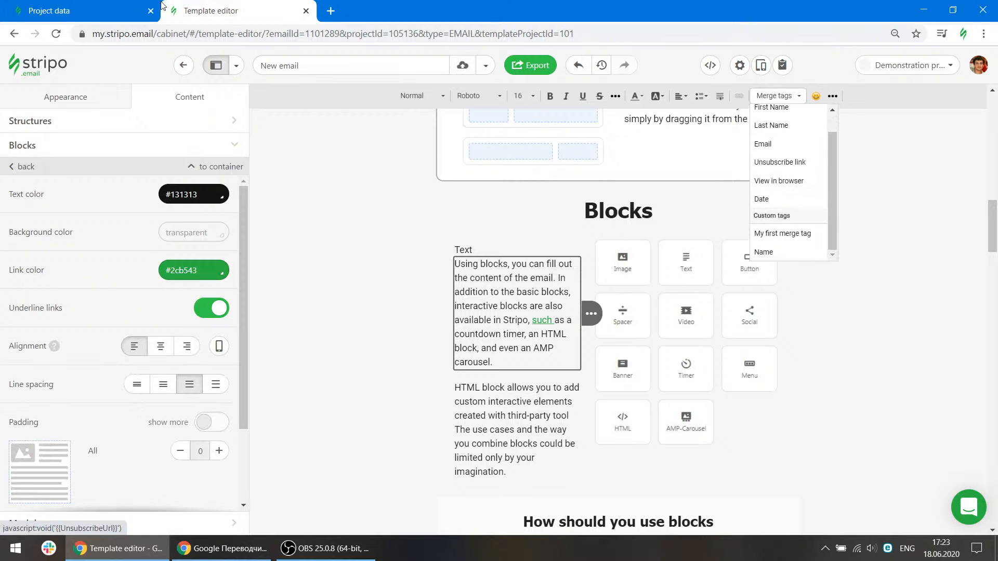
click(88, 11)
scroll(467, 308, up, 8)
scroll(467, 308, up, 7)
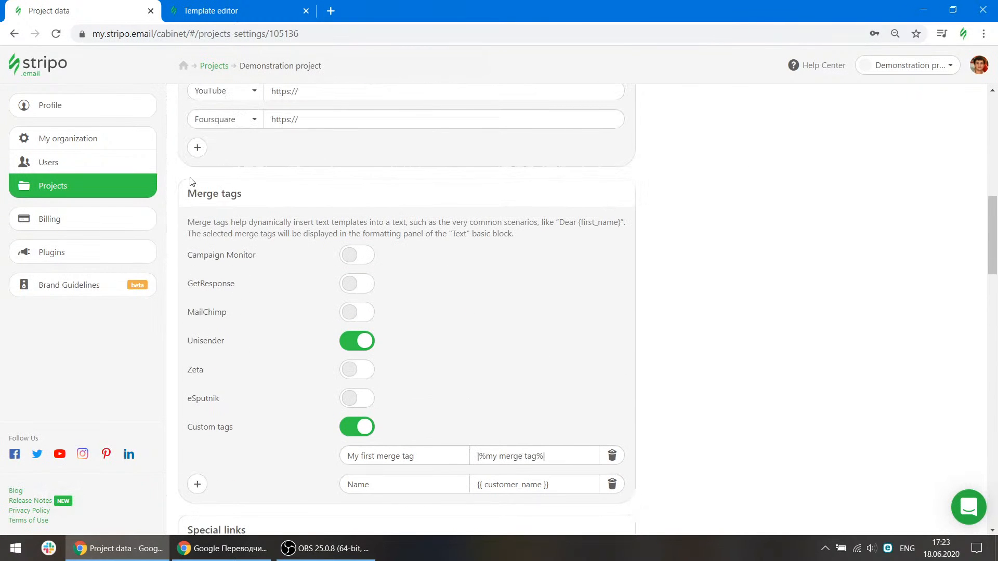
click(230, 7)
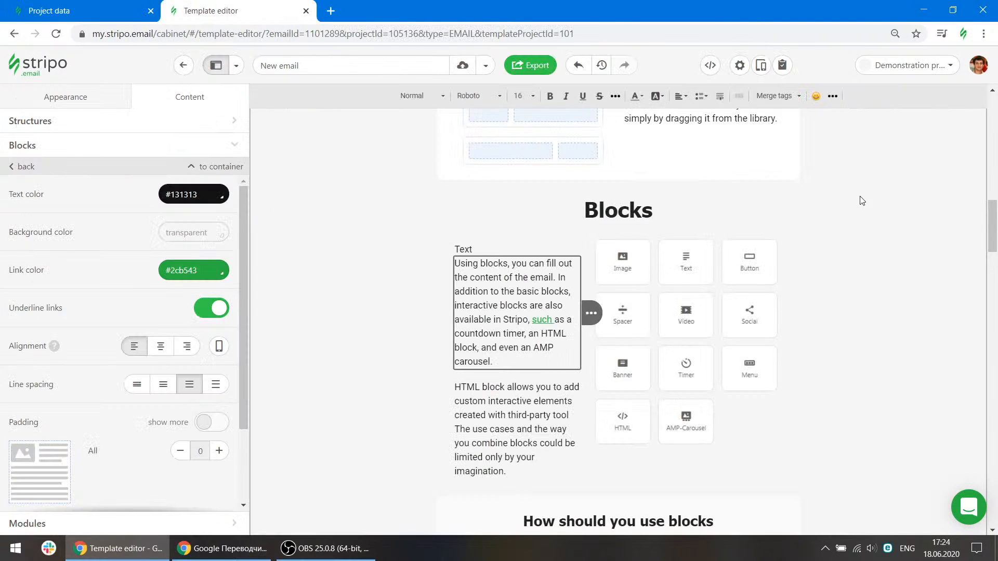
click(795, 95)
Insert a table with 3 rows and 2 columns on a new line after the Blocks description paragraph.
click(833, 96)
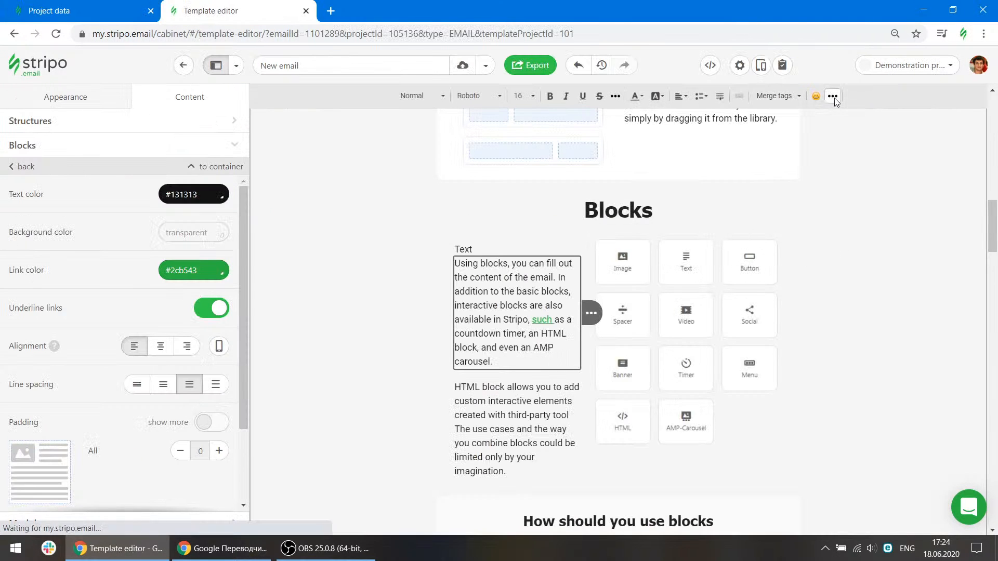
click(518, 362)
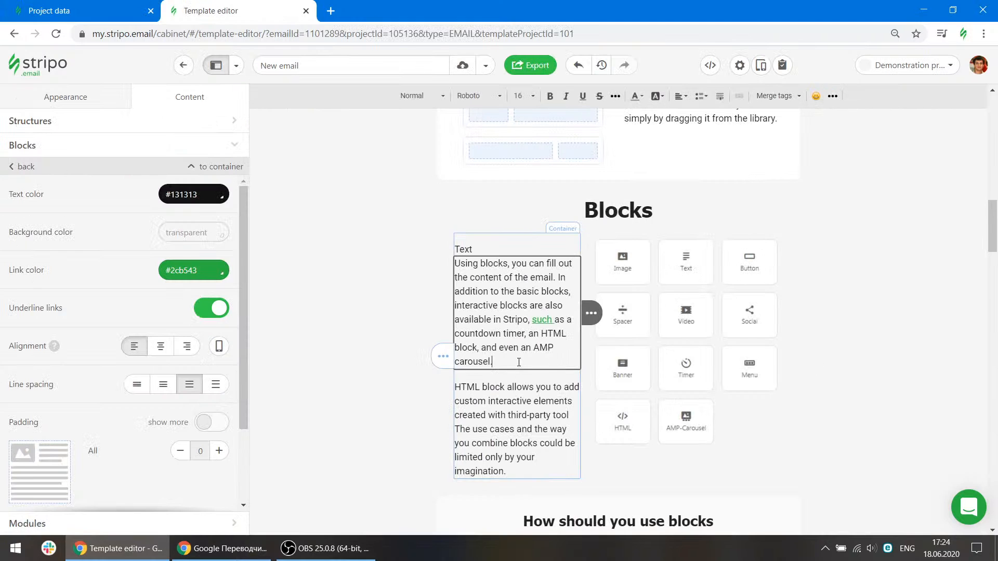
key(Return)
click(832, 96)
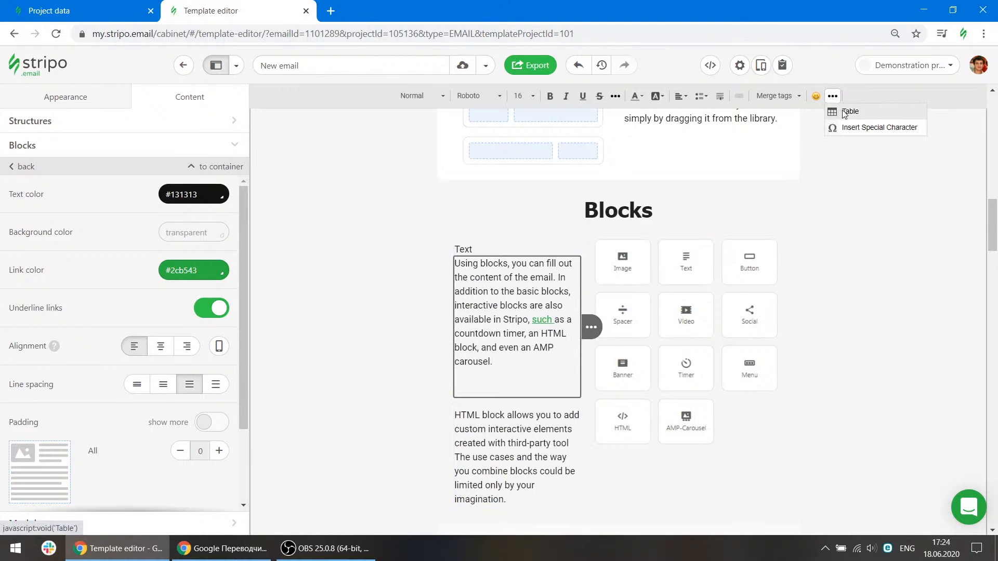
click(837, 108)
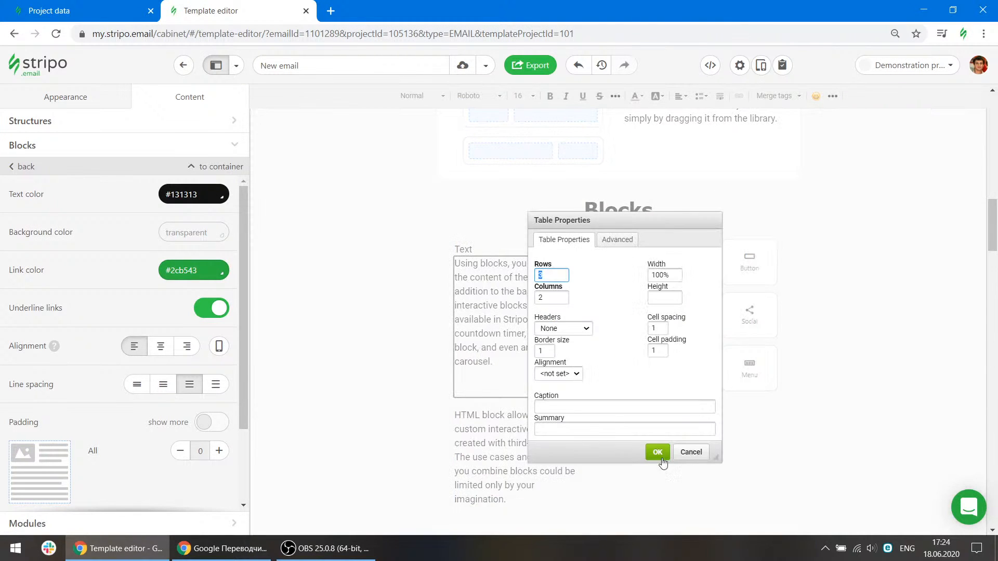
click(659, 453)
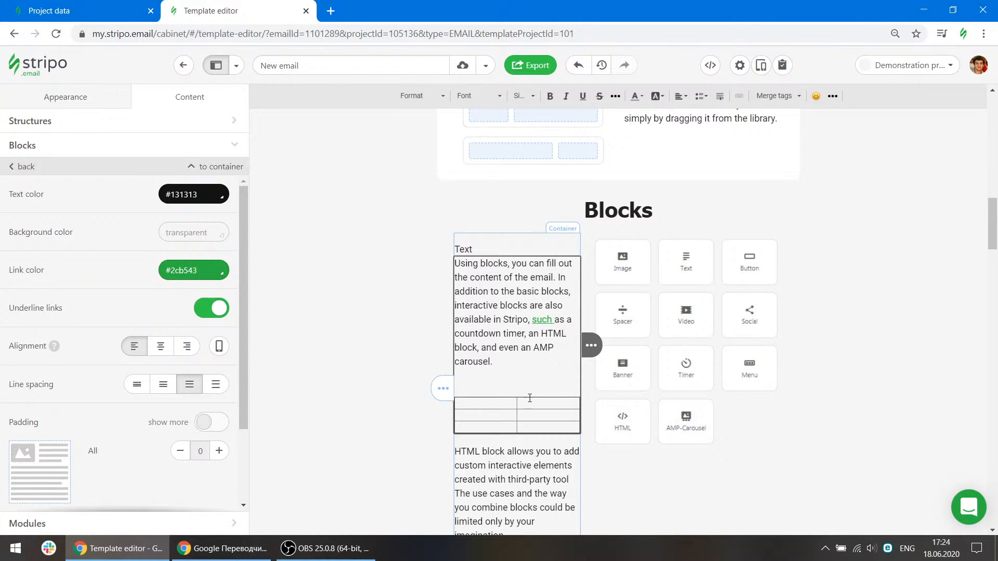
Fill three table cells with the sample text gfd, gfdg and gdfg.
text(gfd)
click(577, 406)
text(gfdg)
click(527, 417)
text(gdfg)
Delete the description text block with the table and the added Text block.
mouse_move(598, 343)
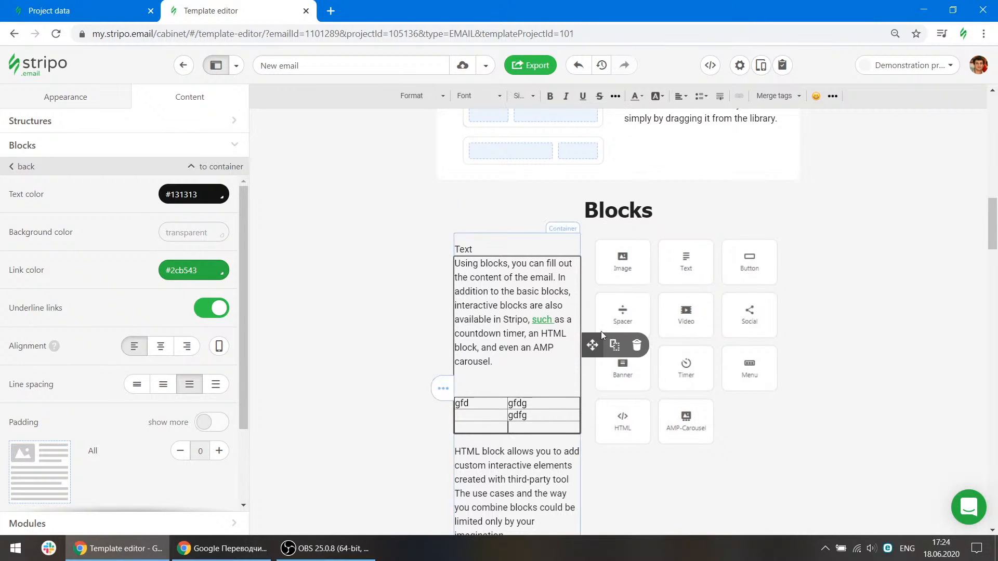
click(637, 349)
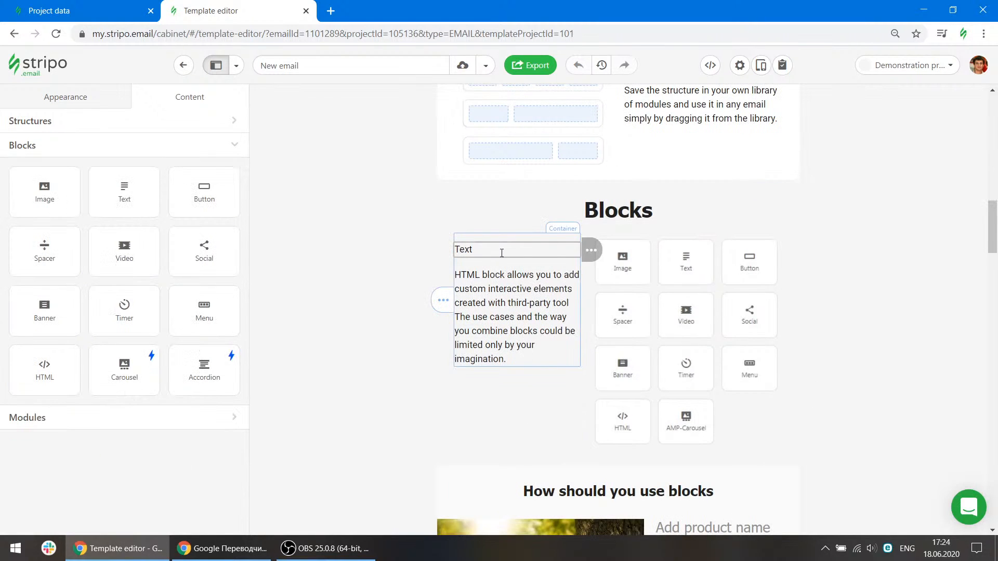
mouse_move(591, 250)
click(635, 250)
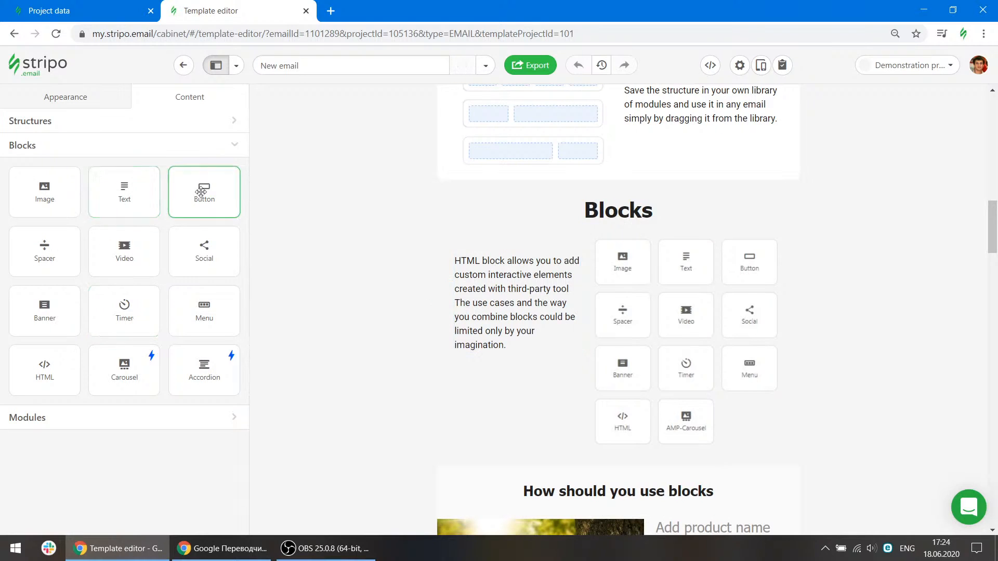
Add a Button block below the second product's BUILD button and review its settings.
scroll(605, 363, down, 11)
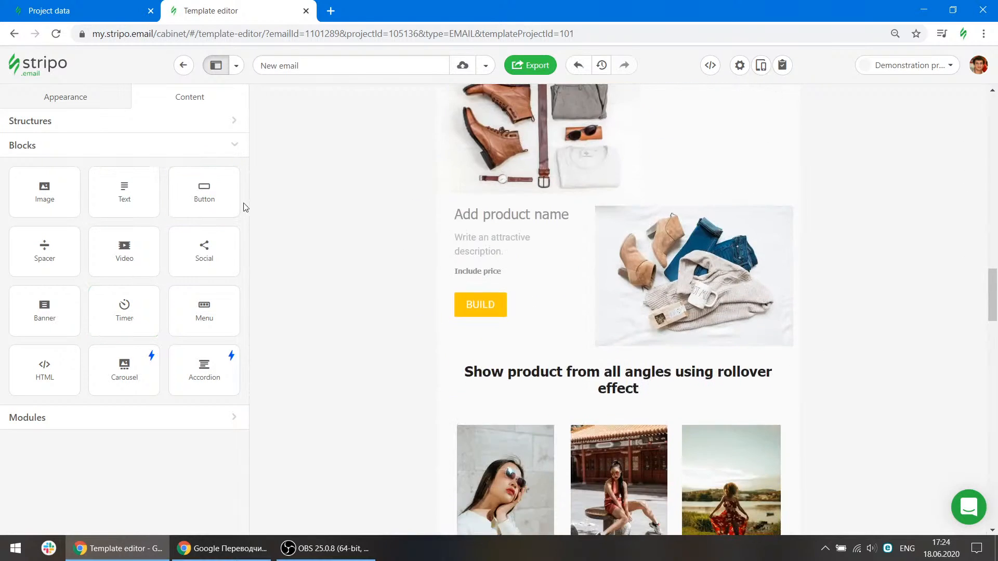
drag(229, 202, 490, 338)
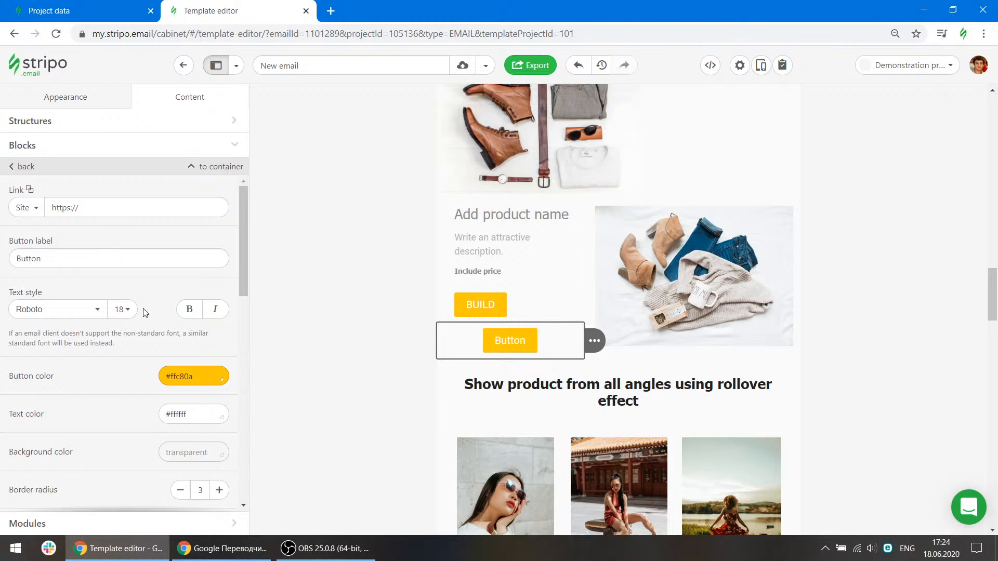
scroll(144, 312, down, 3)
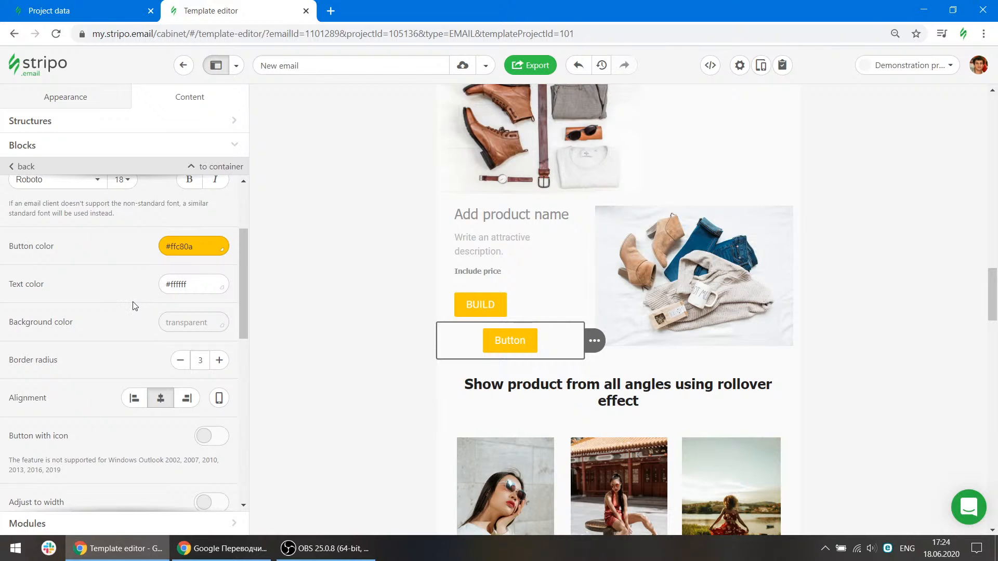
scroll(140, 307, down, 8)
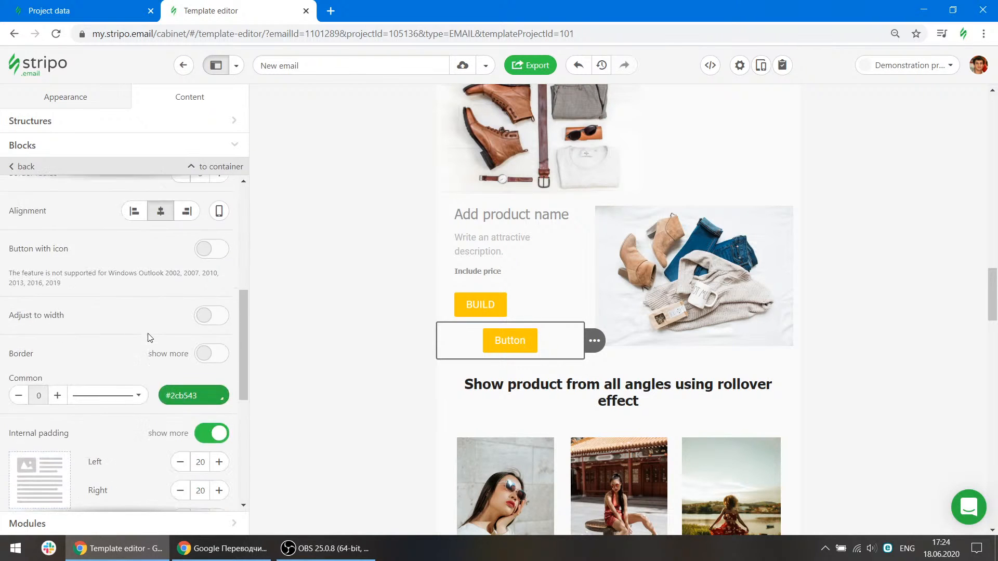
scroll(150, 338, up, 2)
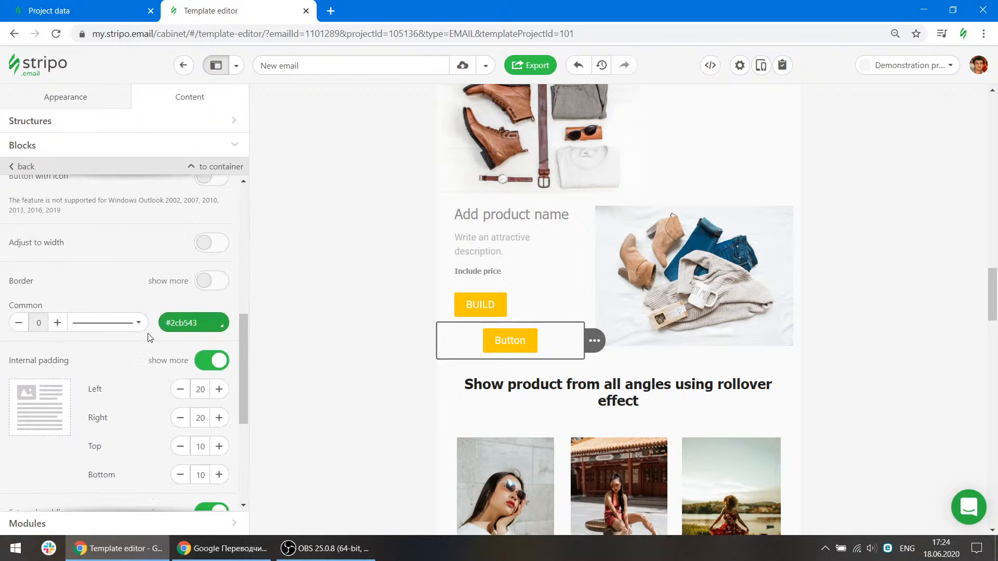
Set the new button's external padding to 30 on the left and 35 on the right.
scroll(150, 338, down, 3)
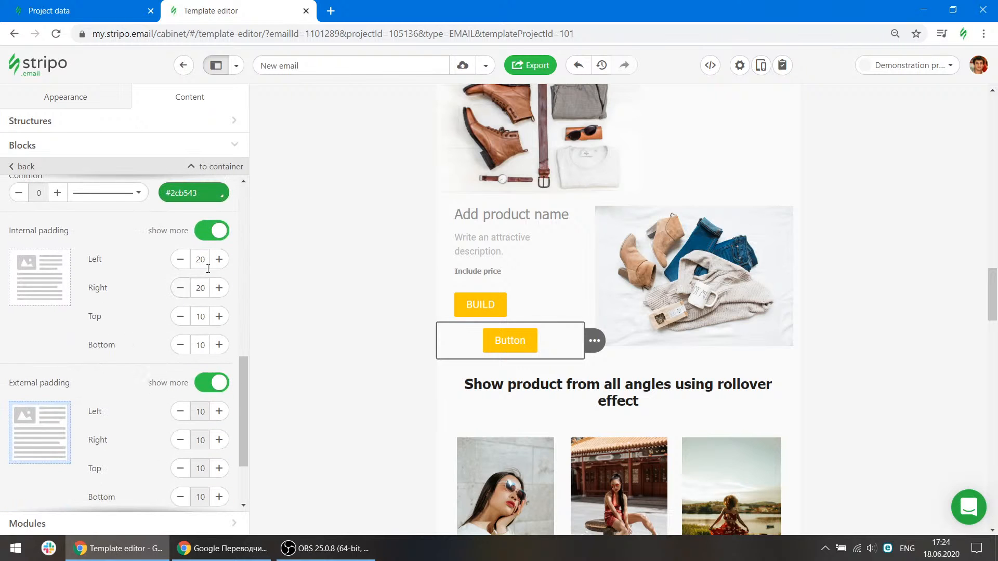
click(218, 411)
scroll(223, 379, down, 1)
click(219, 347)
click(219, 375)
click(218, 376)
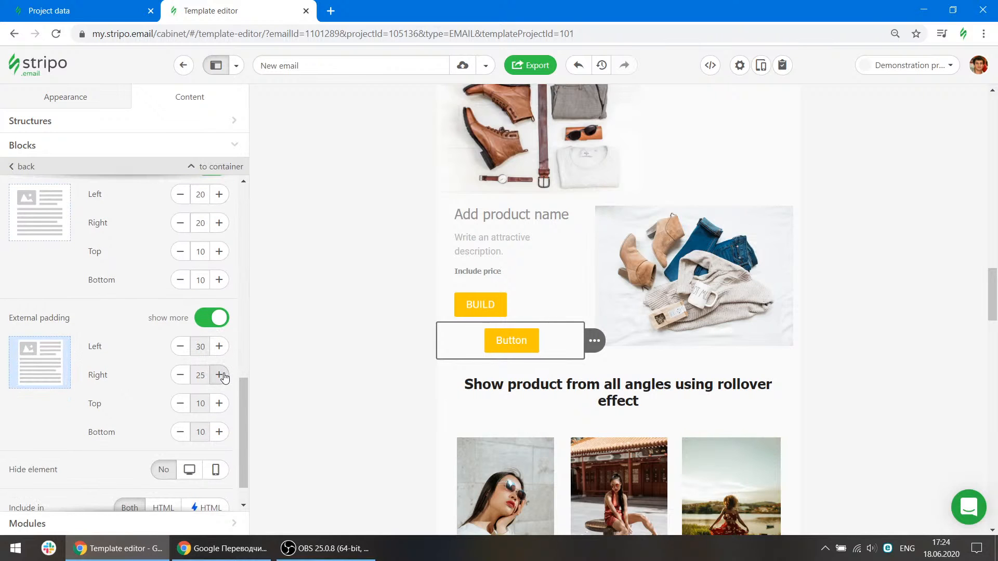
click(219, 375)
click(219, 376)
click(219, 375)
Set the button's internal padding to 40 left and right and 30 top, and increase the bottom padding.
scroll(222, 375, up, 1)
click(219, 259)
click(219, 259)
click(219, 259)
click(218, 258)
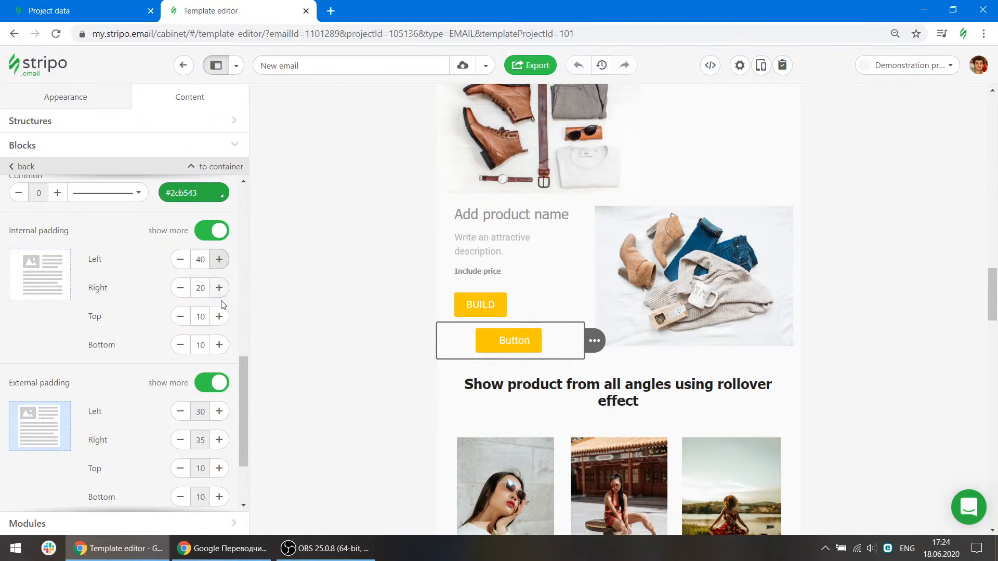
click(219, 317)
click(219, 316)
click(219, 316)
click(219, 316)
click(219, 288)
click(224, 290)
click(224, 291)
click(225, 291)
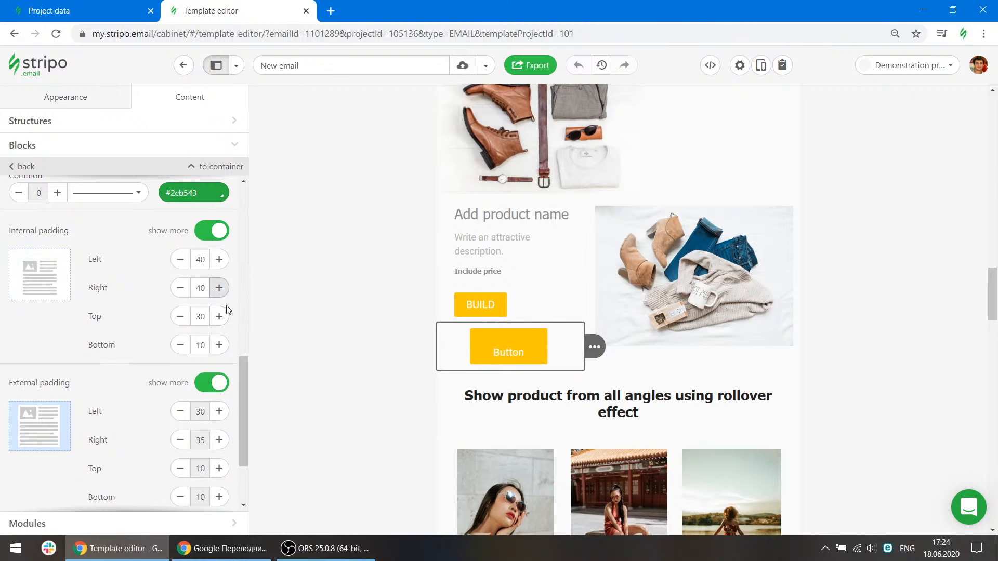
click(220, 345)
click(219, 345)
click(220, 345)
click(220, 345)
Turn on Button with icon and choose the sunglasses portrait photo from the email image library as the icon.
scroll(144, 399, up, 4)
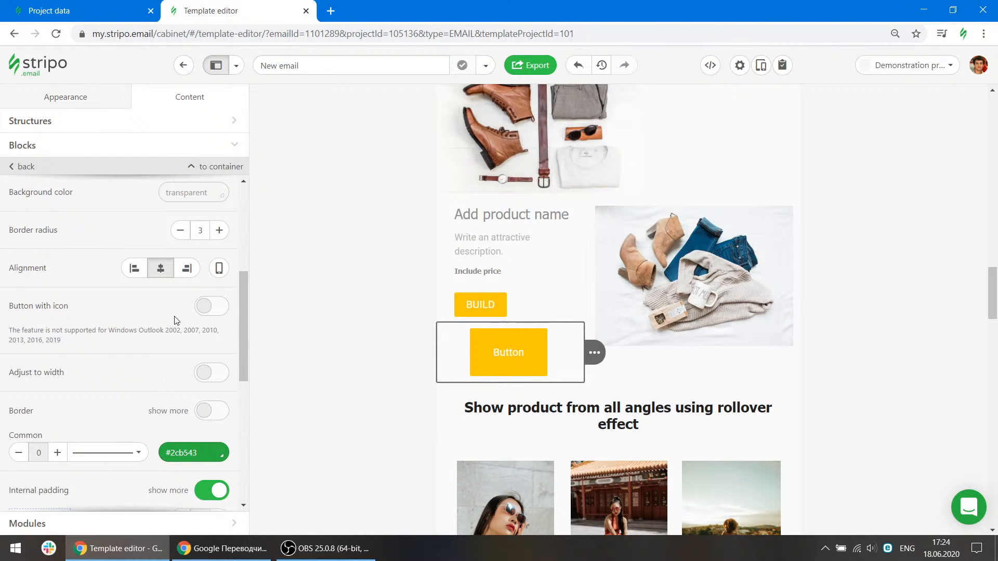
click(217, 310)
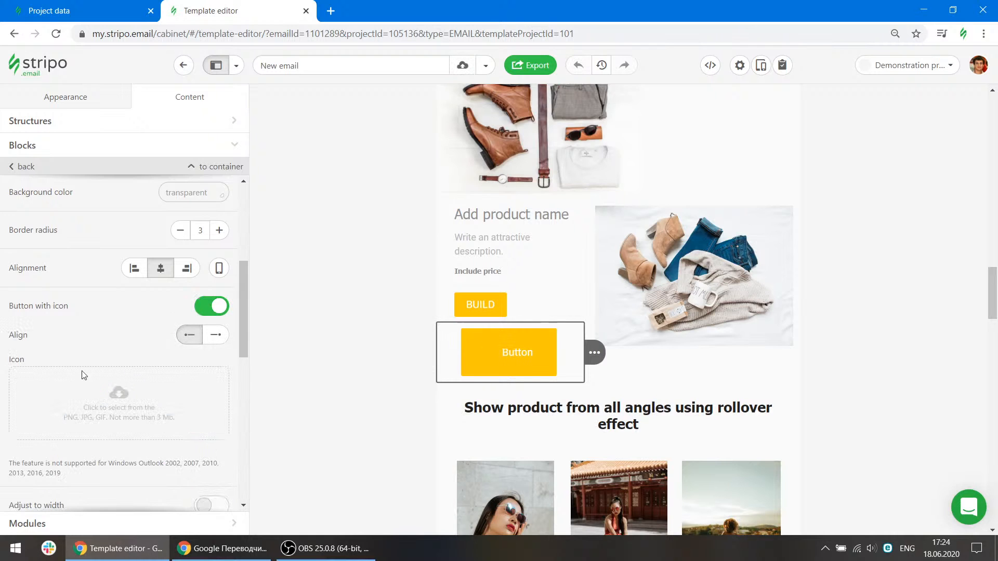
click(172, 390)
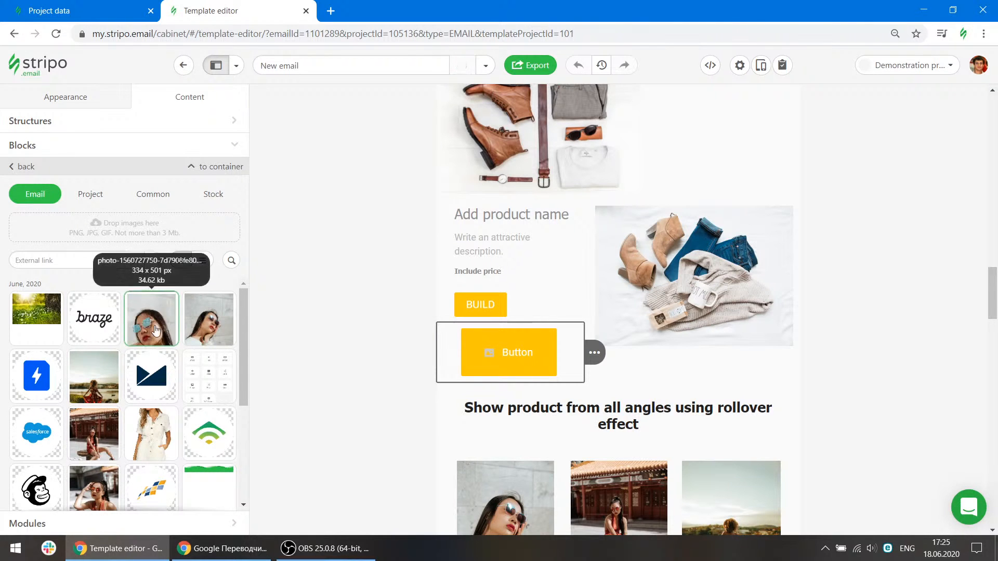
click(152, 323)
Set the button icon's size to 36 and deselect the button.
scroll(129, 414, down, 3)
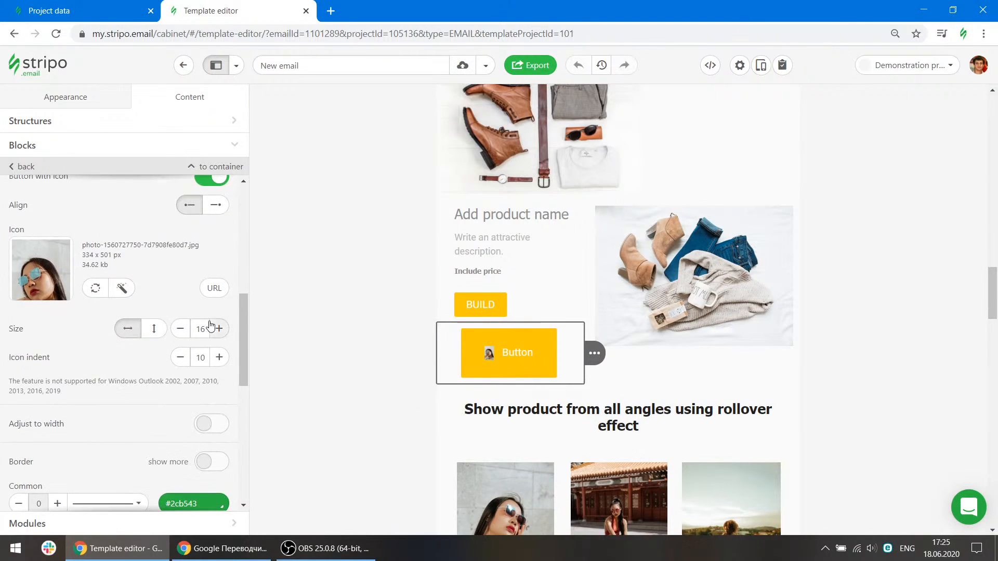
click(220, 329)
click(222, 330)
click(220, 329)
click(220, 328)
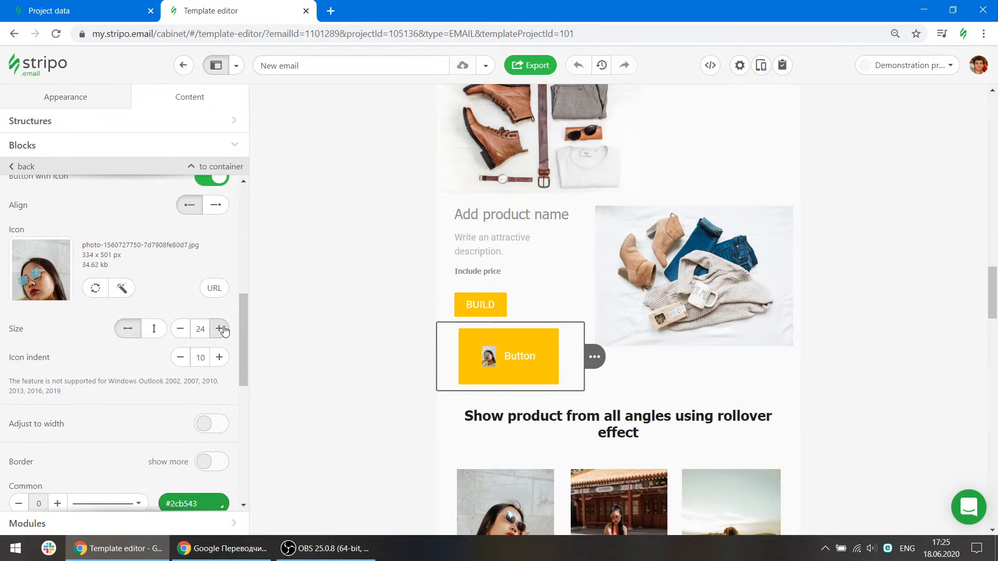
click(220, 329)
click(220, 329)
click(221, 328)
click(220, 329)
click(221, 329)
click(220, 329)
click(221, 329)
click(221, 329)
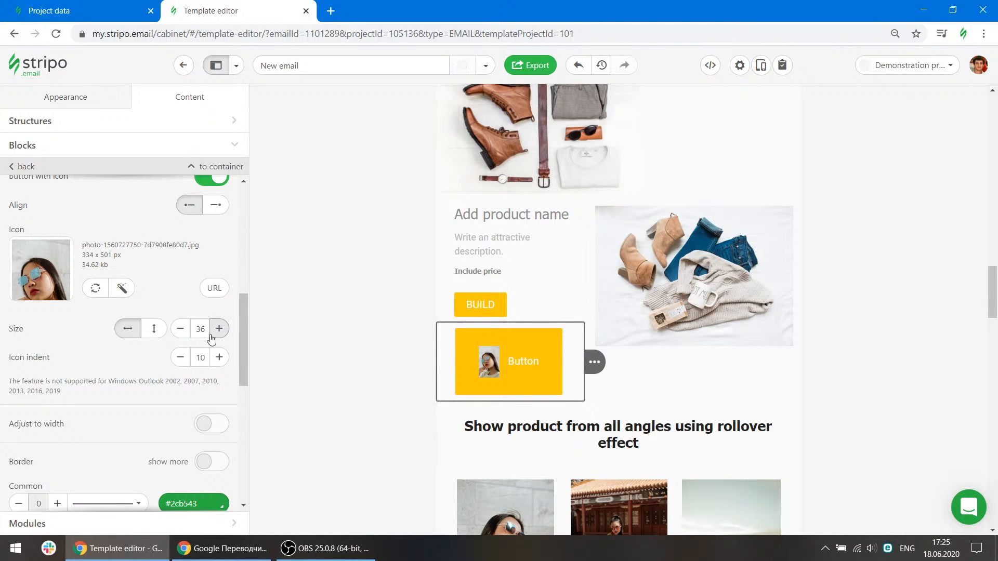
scroll(173, 325, up, 5)
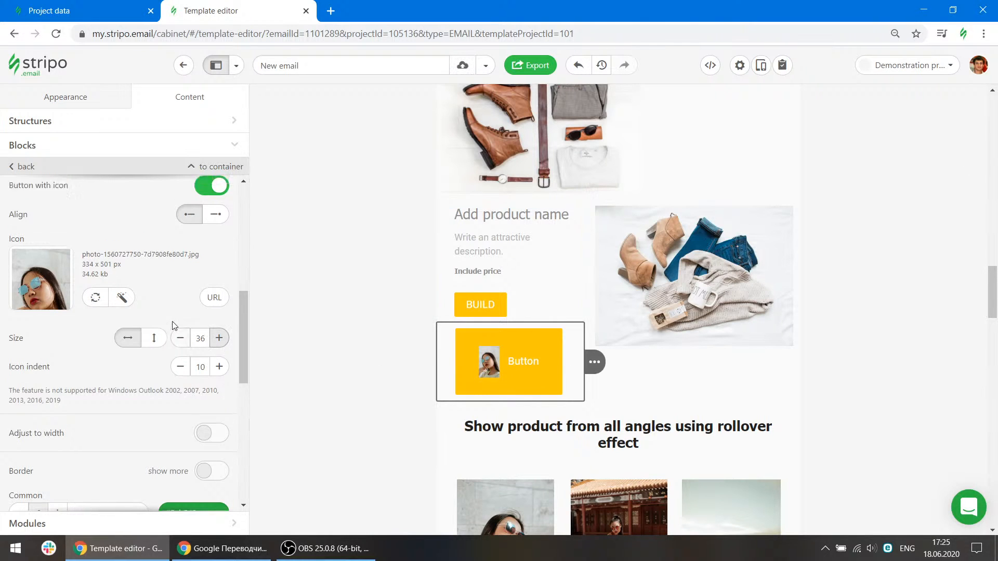
click(640, 363)
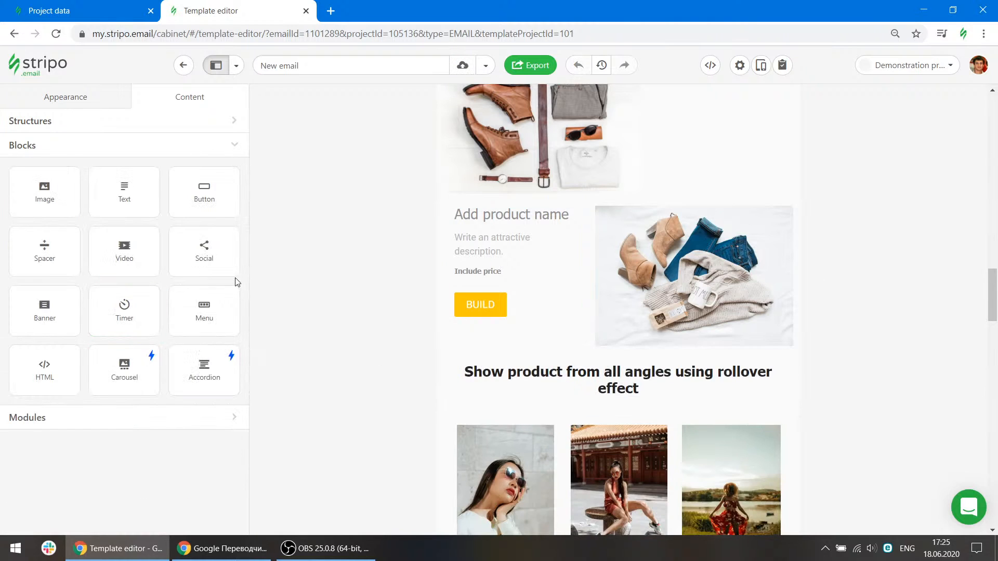
Add a Spacer block above the 'How should you use blocks' heading and set its line thickness to 2.
scroll(551, 261, up, 5)
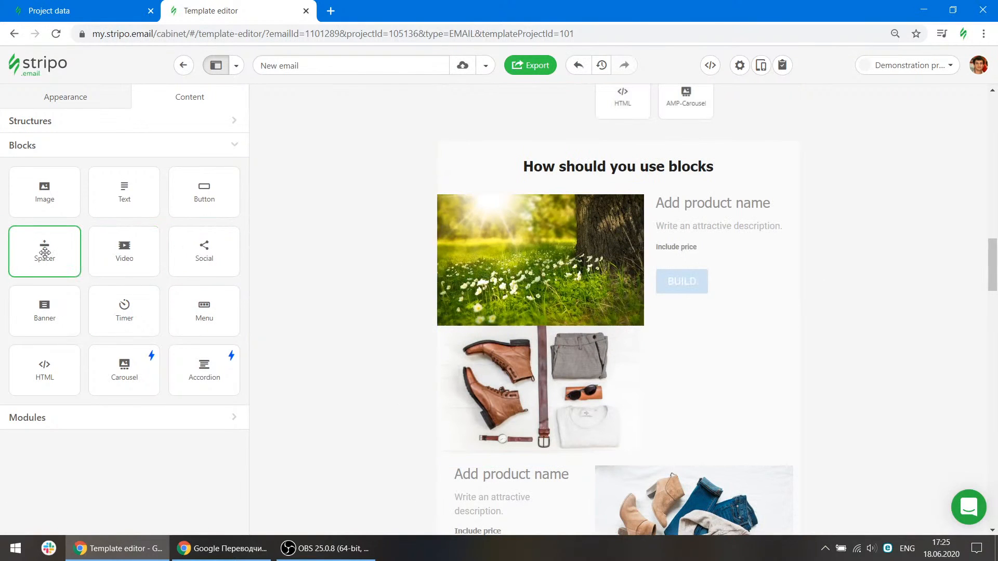
drag(45, 253, 576, 206)
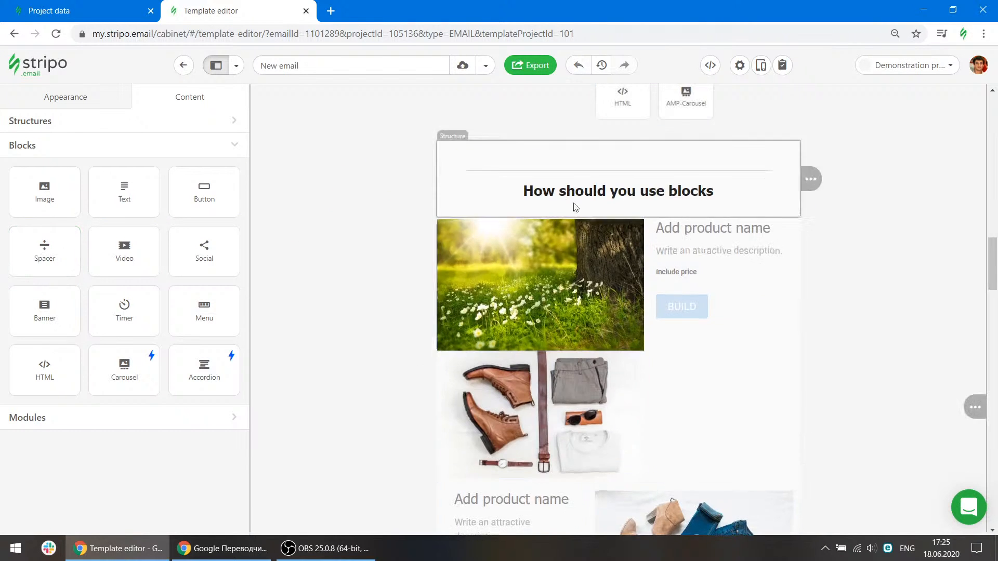
click(522, 178)
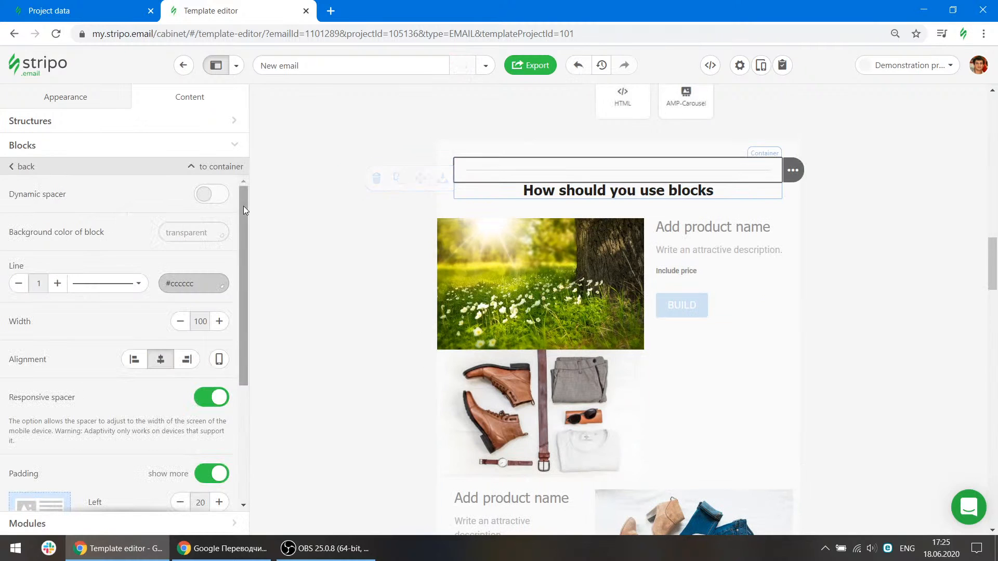
click(57, 284)
click(57, 283)
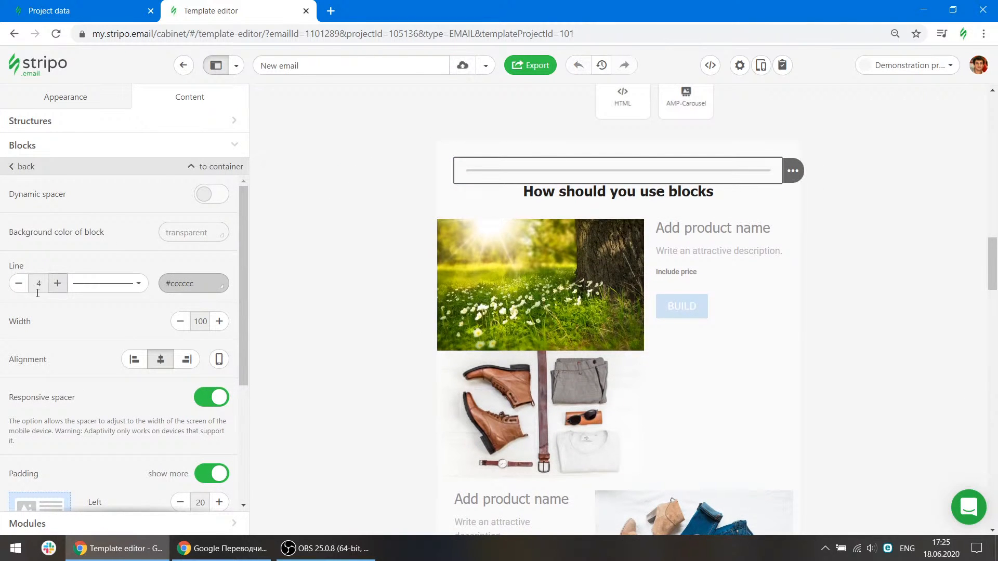
click(18, 285)
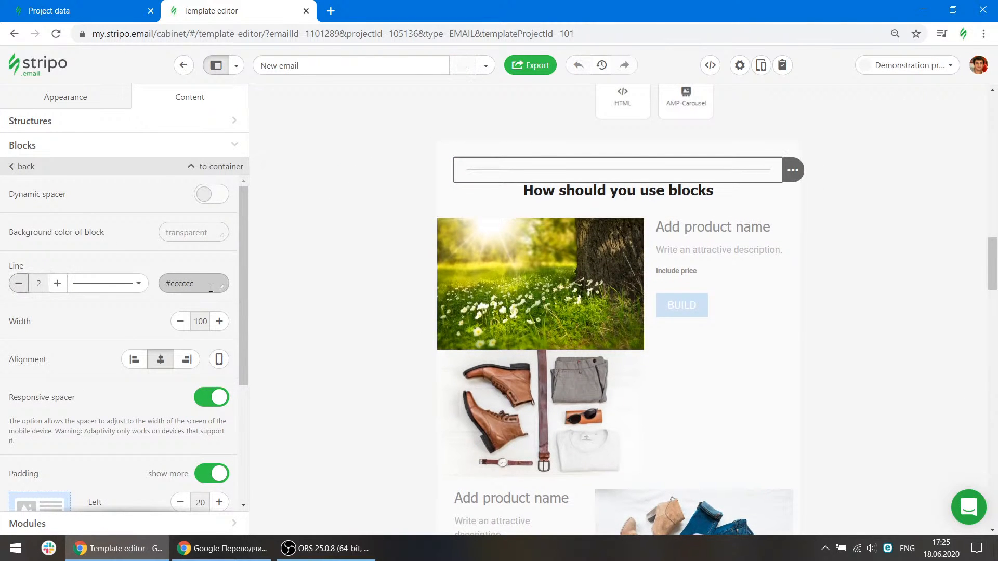
scroll(598, 208, up, 5)
scroll(628, 251, down, 5)
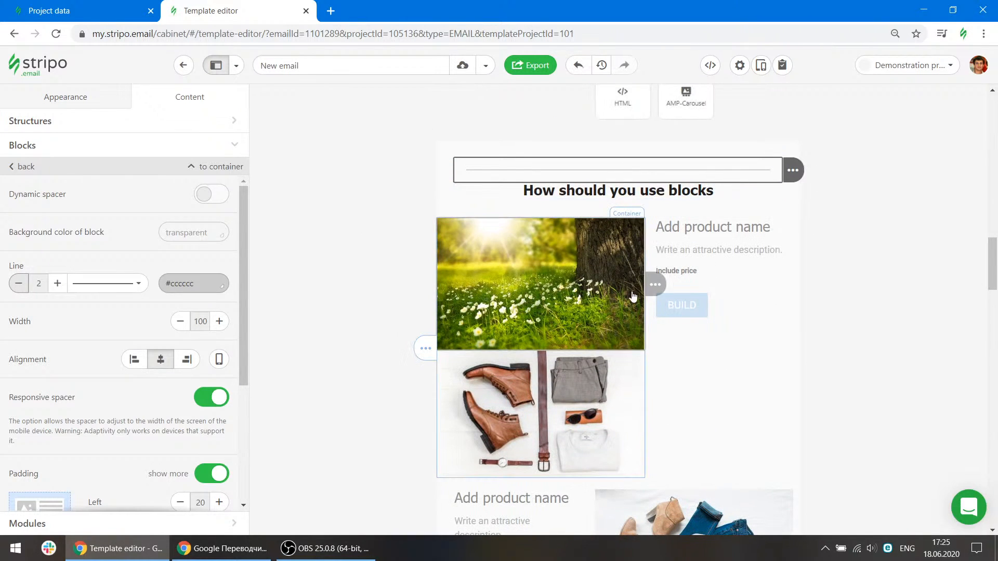
Delete the grass photo from the first product block.
mouse_move(657, 285)
click(700, 284)
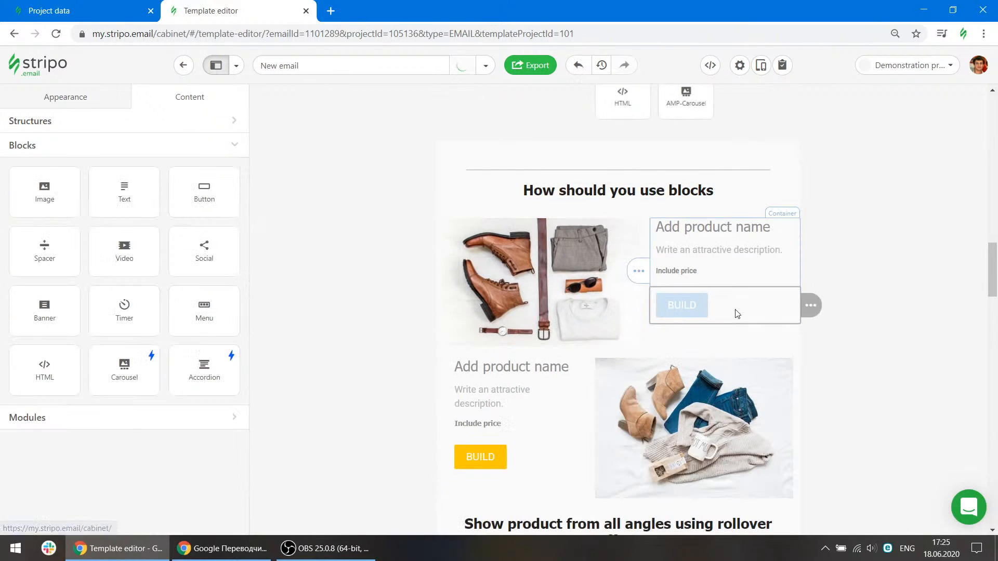
Set the first product's BUILD button color to #f1c232 from the palette.
click(190, 377)
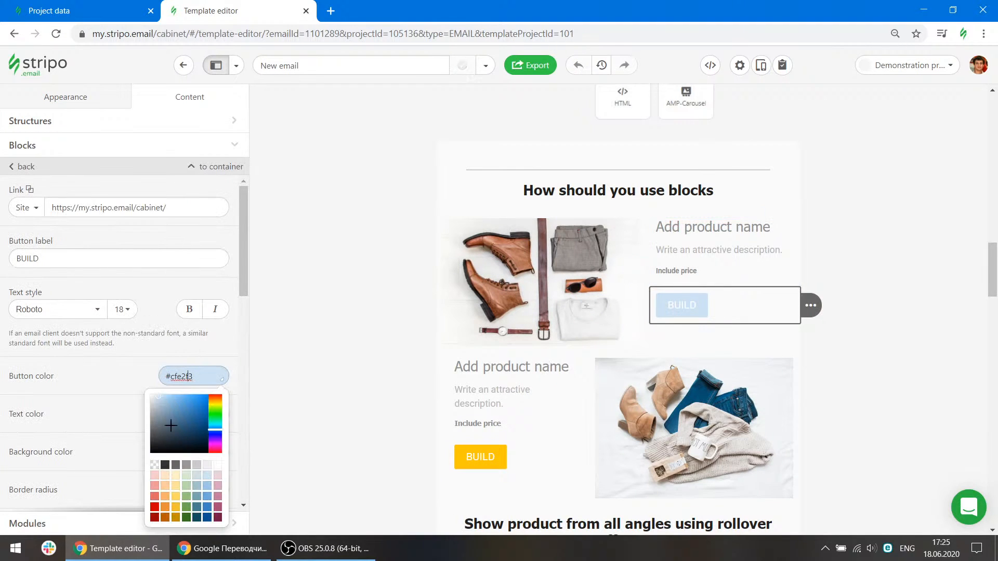
click(177, 508)
scroll(699, 225, up, 1)
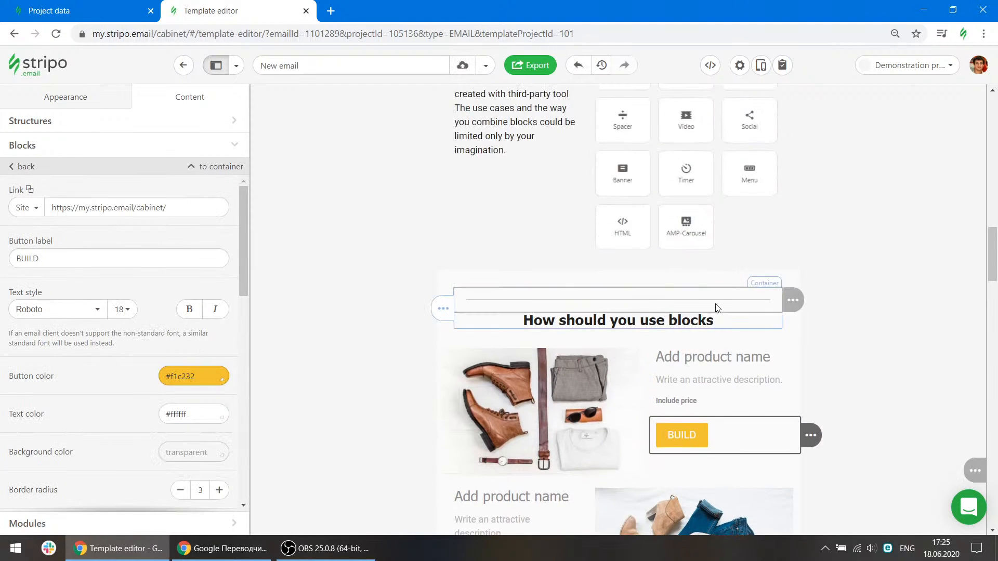
click(841, 235)
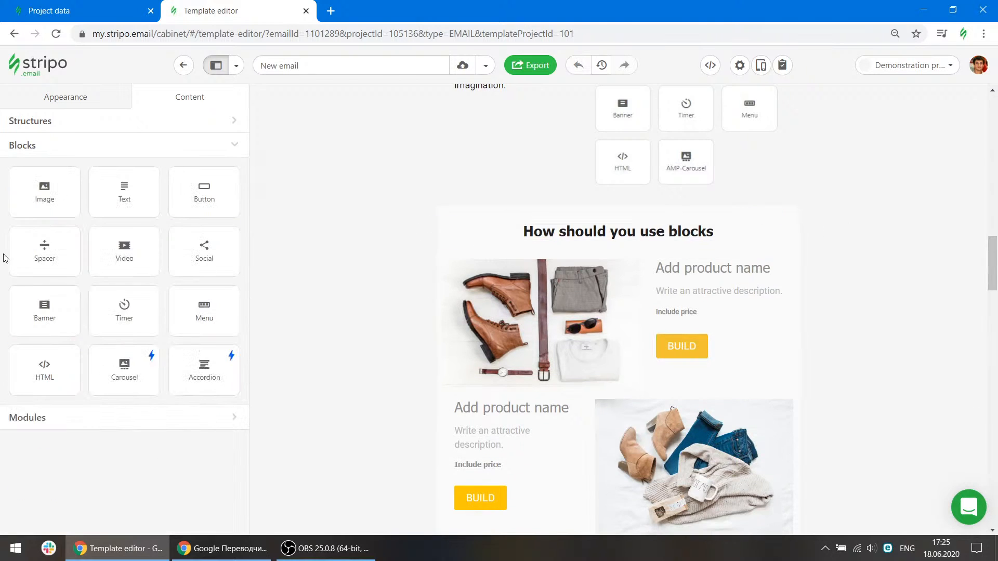
Try a dynamic Spacer above the first product name, stretched to about 222 px, then delete it.
mouse_move(41, 258)
mouse_down()
mouse_move(678, 280)
mouse_move(826, 272)
mouse_move(797, 261)
mouse_up()
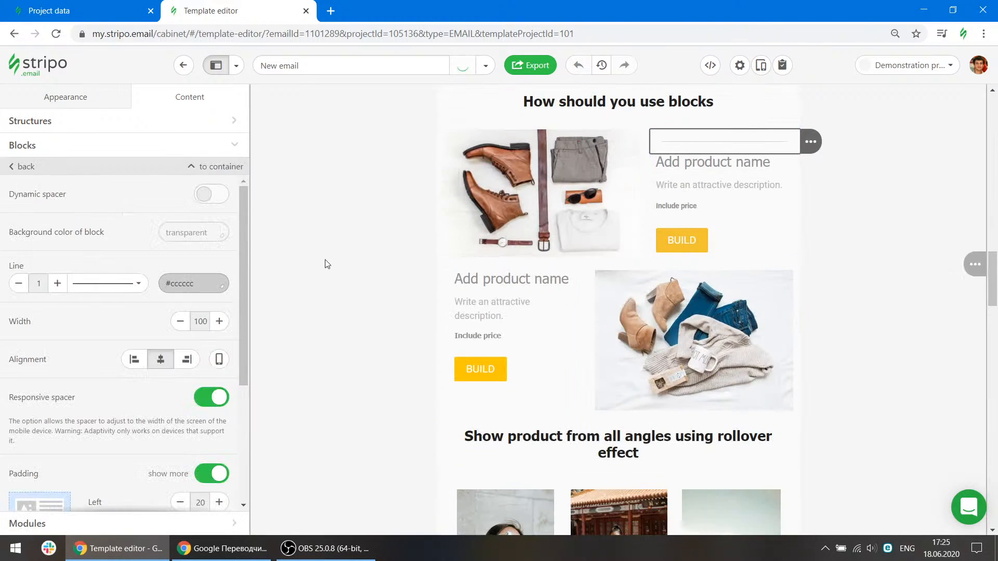
click(198, 195)
drag(701, 152, 698, 255)
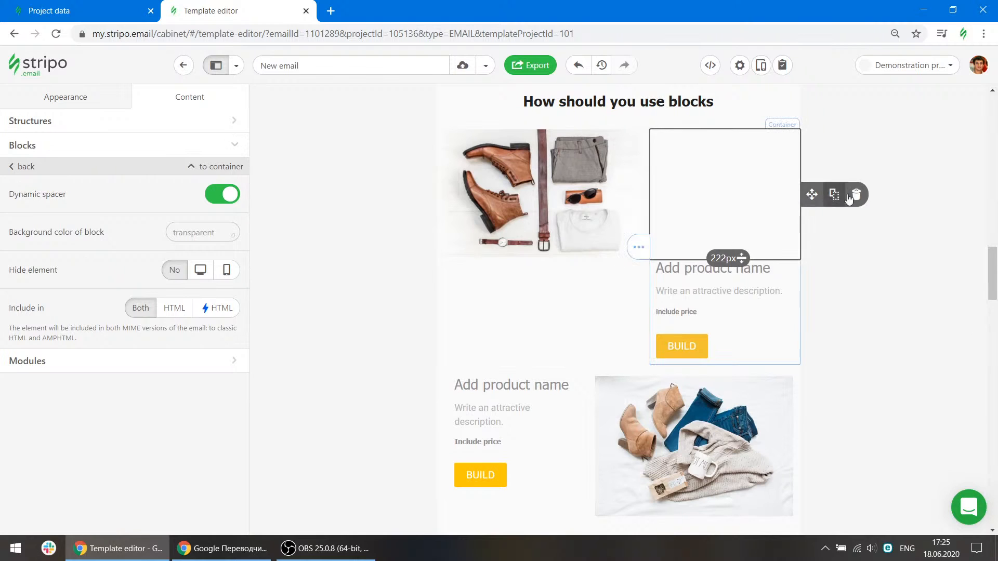
click(855, 194)
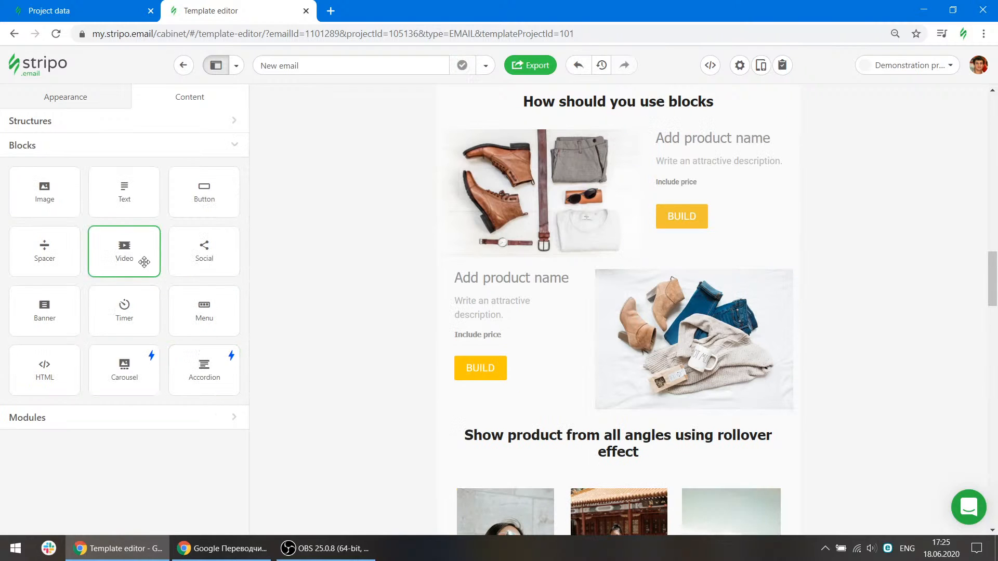
drag(142, 261, 518, 276)
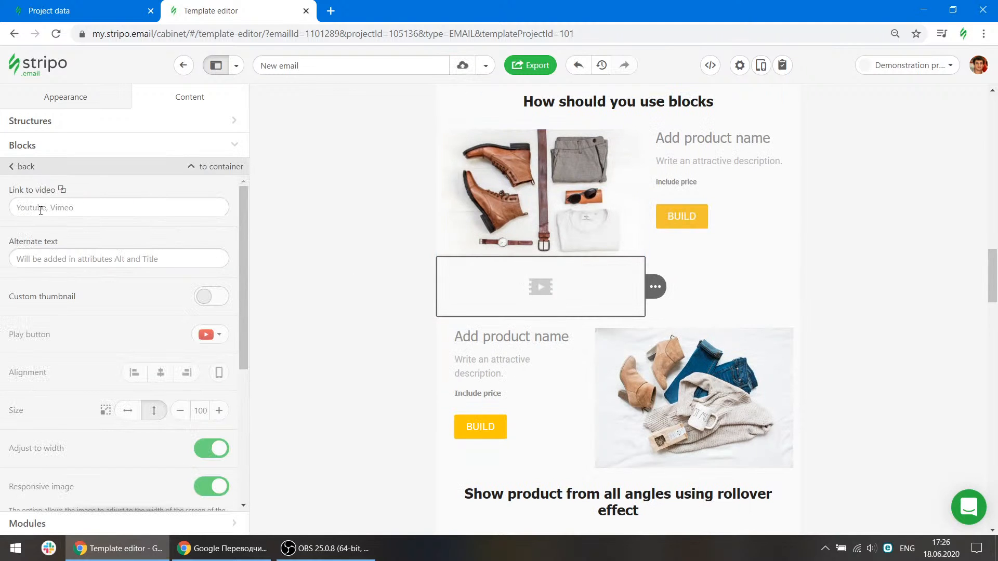
click(72, 209)
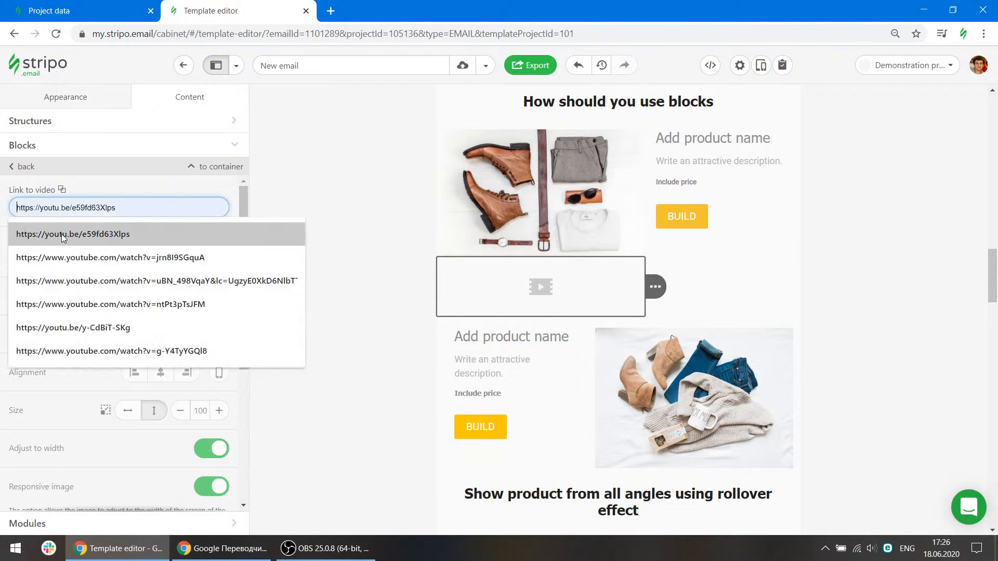
click(72, 229)
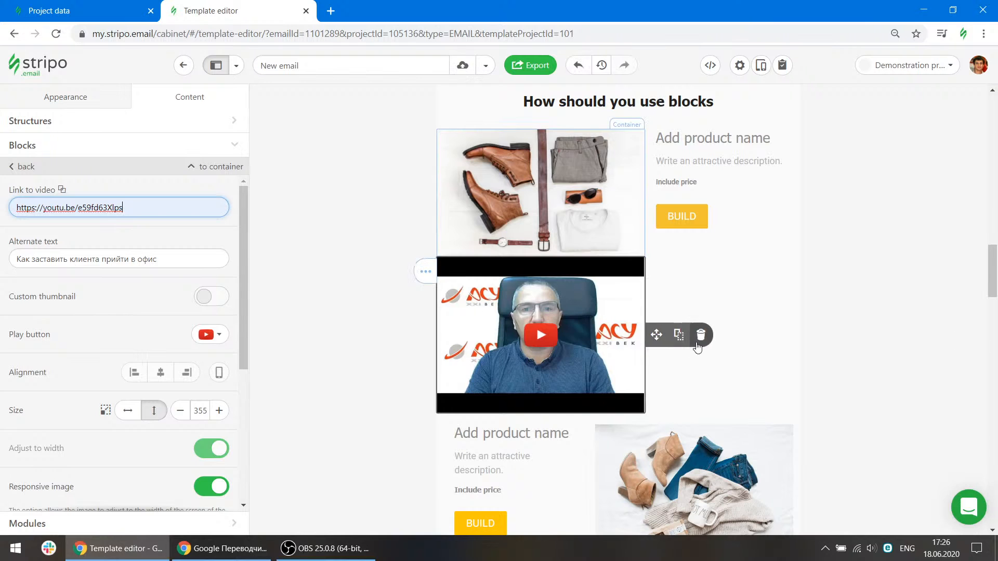
click(701, 335)
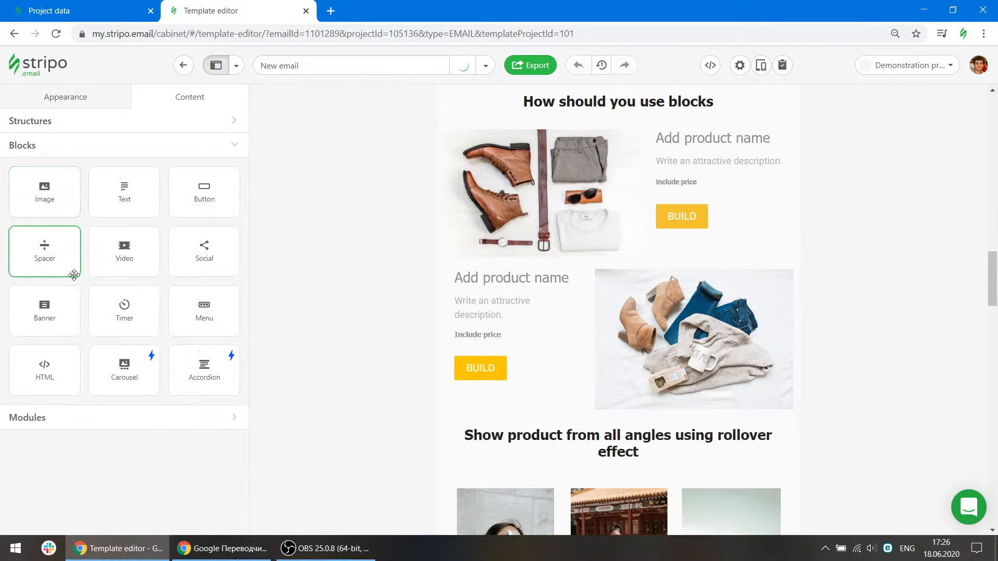
drag(124, 255, 468, 270)
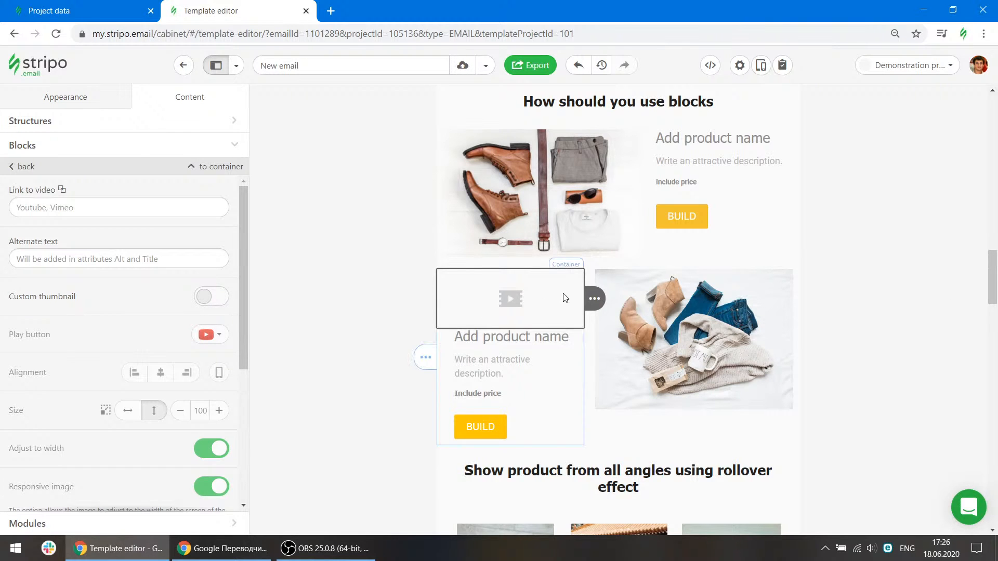
click(639, 299)
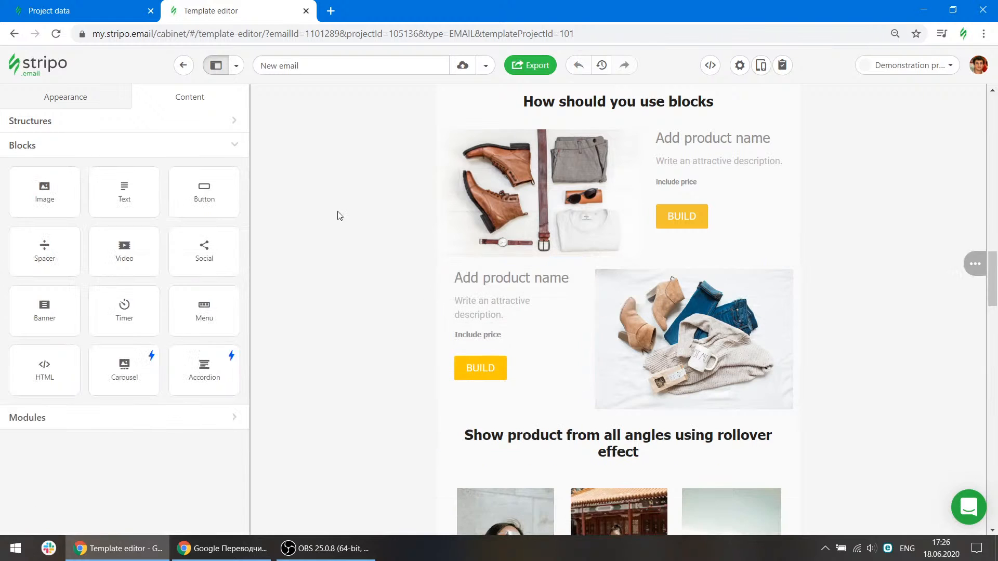
drag(202, 250, 177, 245)
Add a Social block above the footer's social icon row and open its settings.
scroll(805, 330, down, 20)
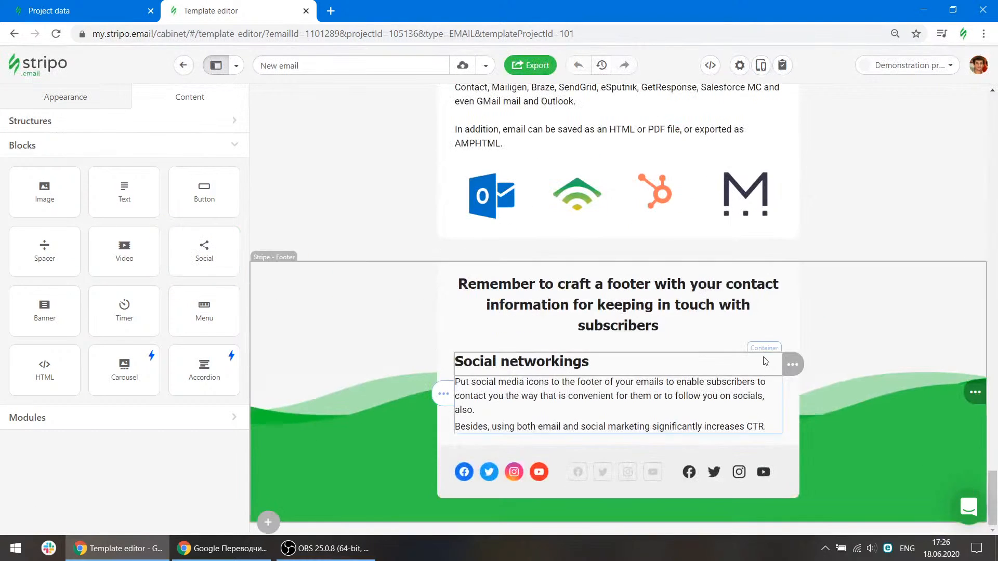
drag(201, 252, 501, 466)
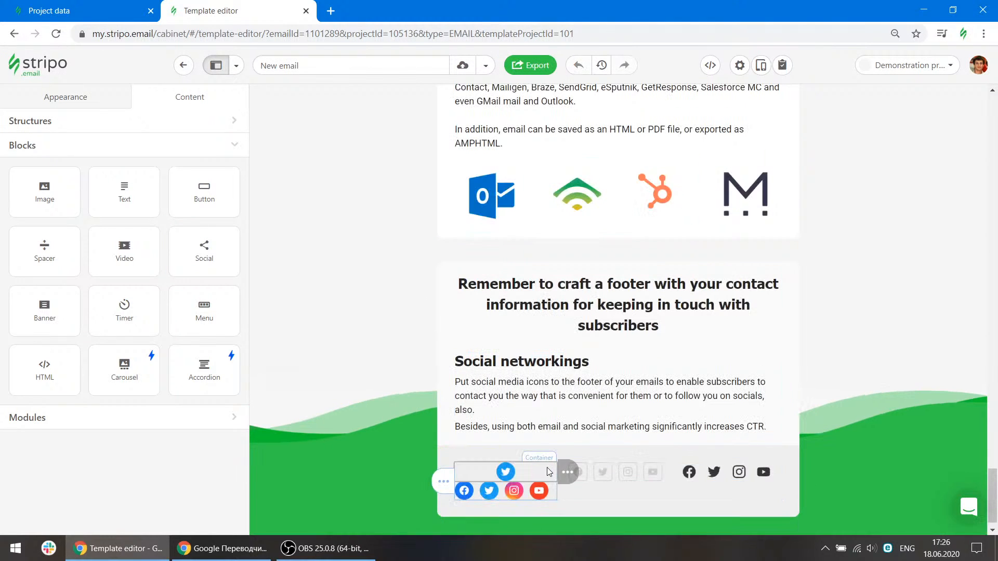
click(502, 456)
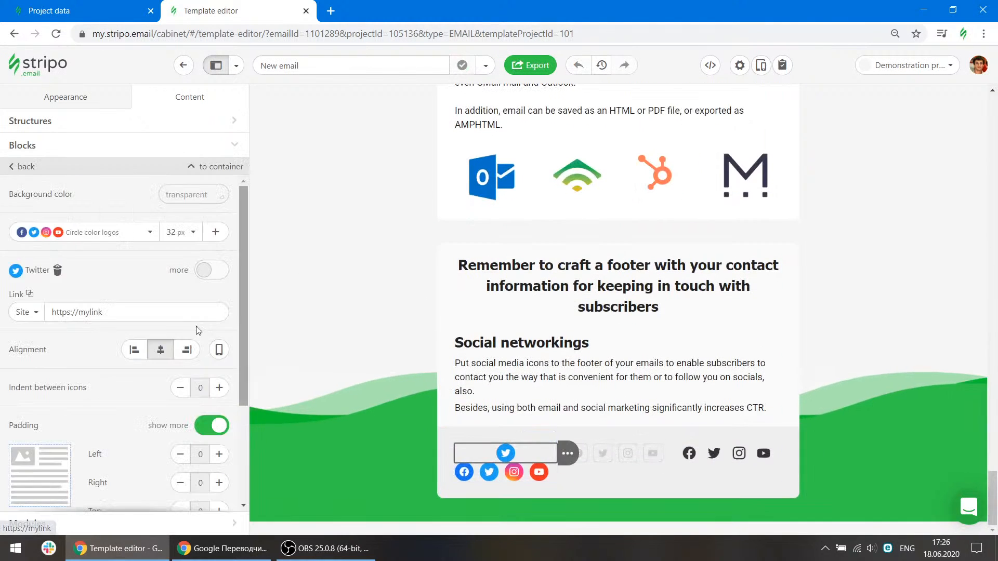
scroll(118, 338, down, 3)
scroll(116, 355, up, 2)
scroll(118, 356, up, 1)
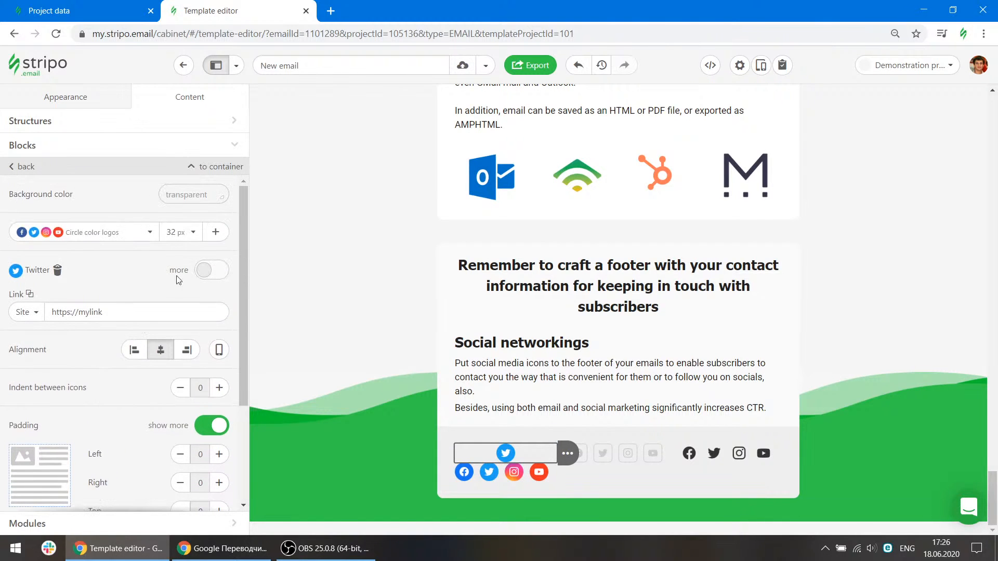
Add Facebook and AppStore icons to the new Social block.
click(218, 232)
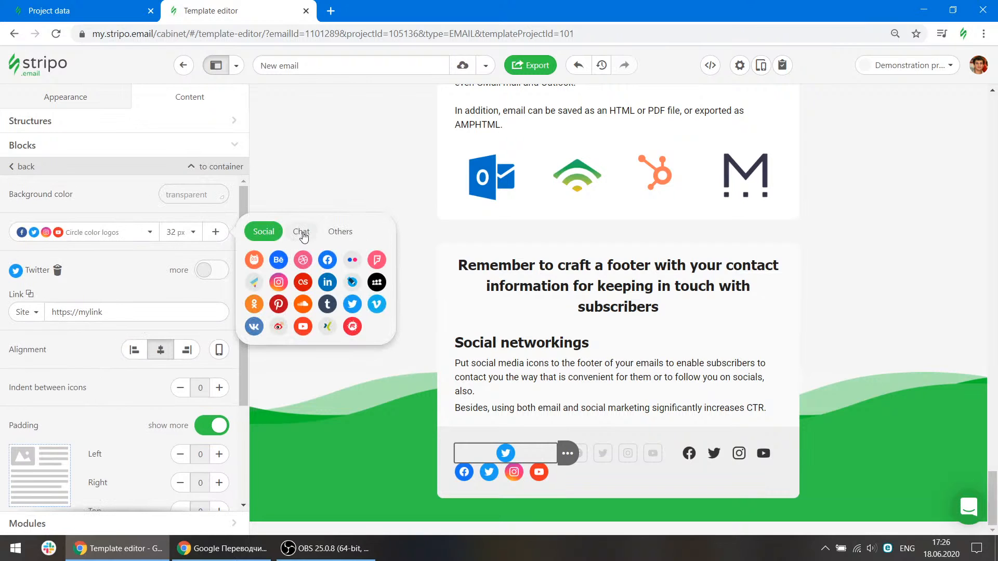
click(327, 260)
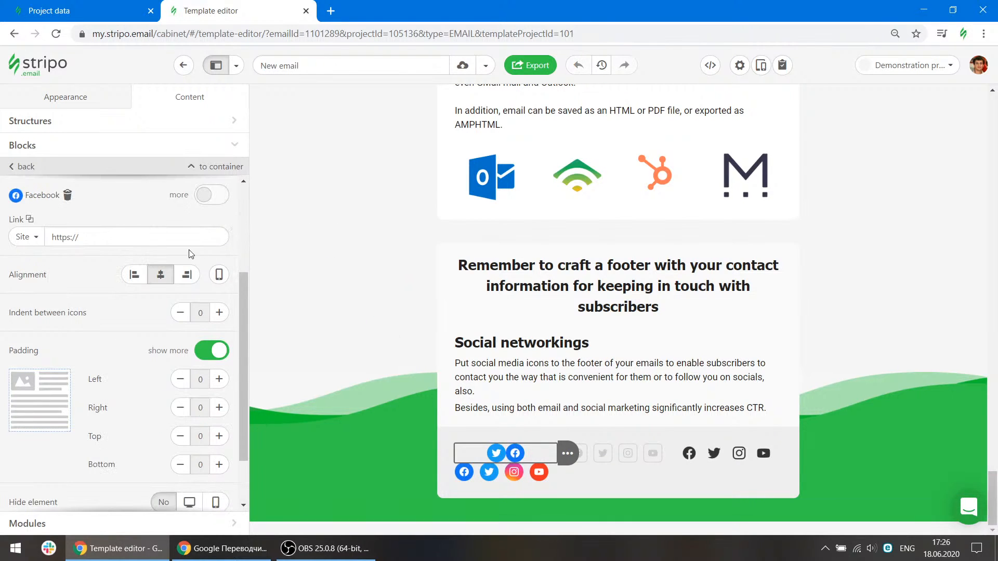
scroll(208, 229, up, 3)
click(215, 232)
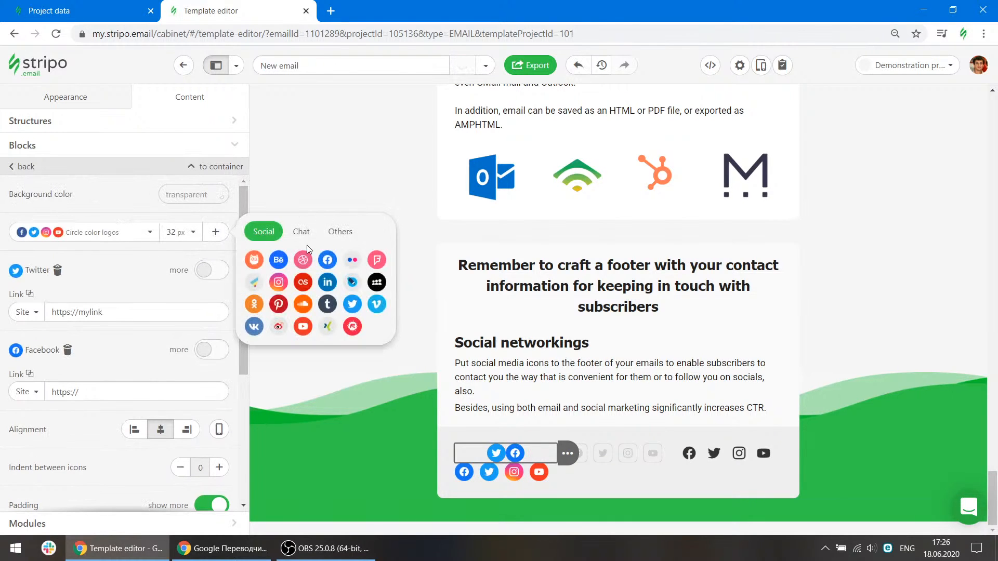
click(340, 233)
click(327, 282)
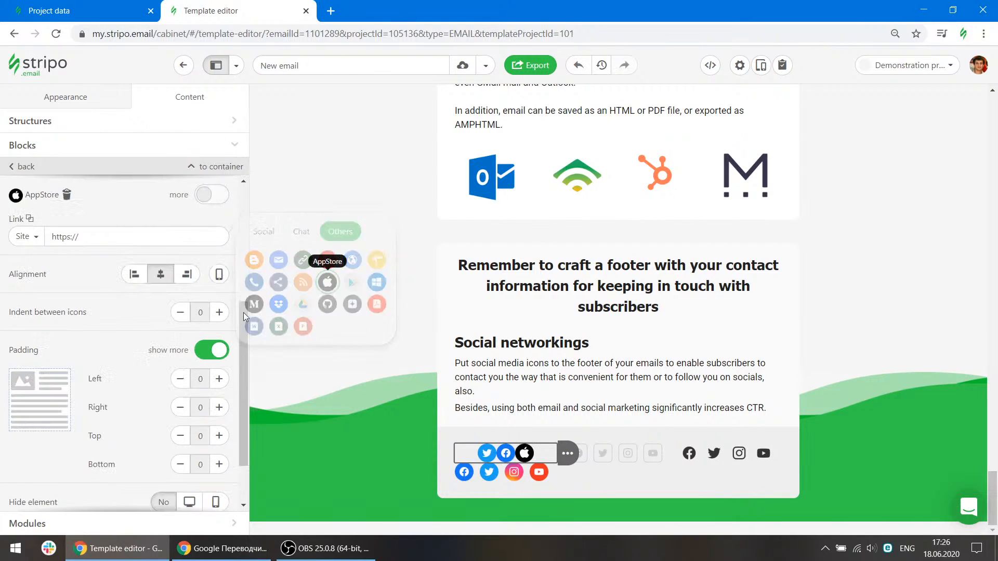
Switch the Social block's icon style to Custom icons.
scroll(199, 248, up, 3)
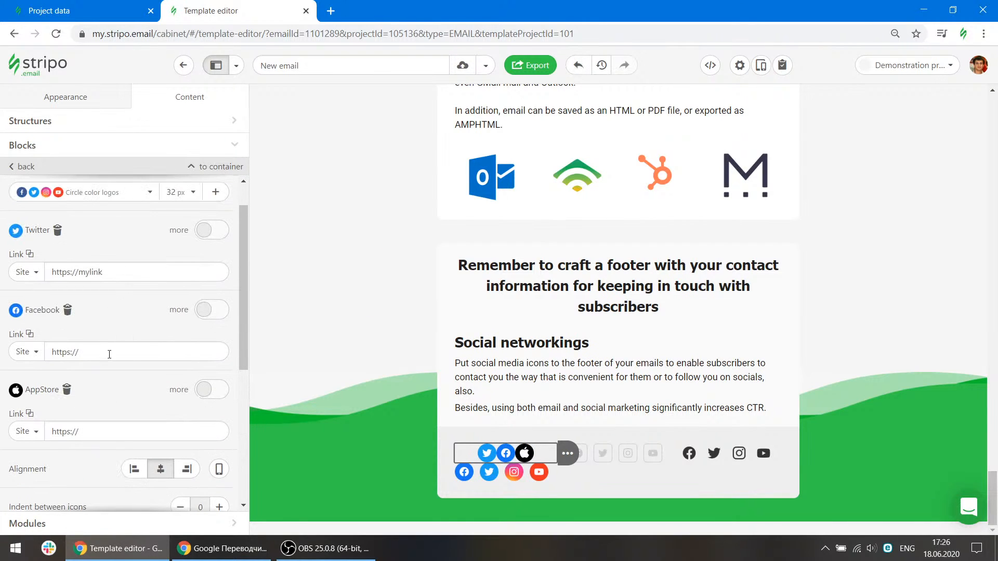
scroll(124, 386, up, 1)
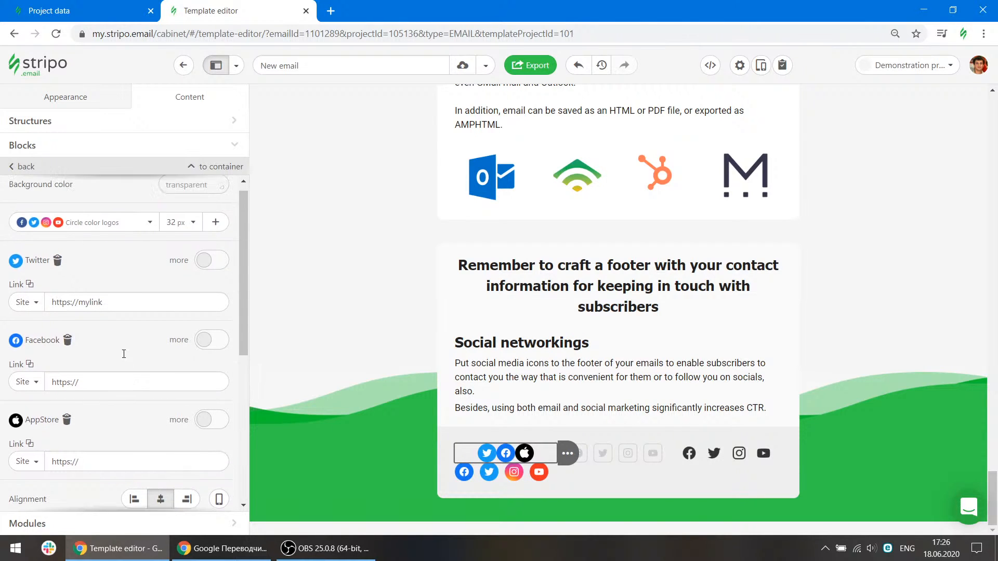
click(94, 231)
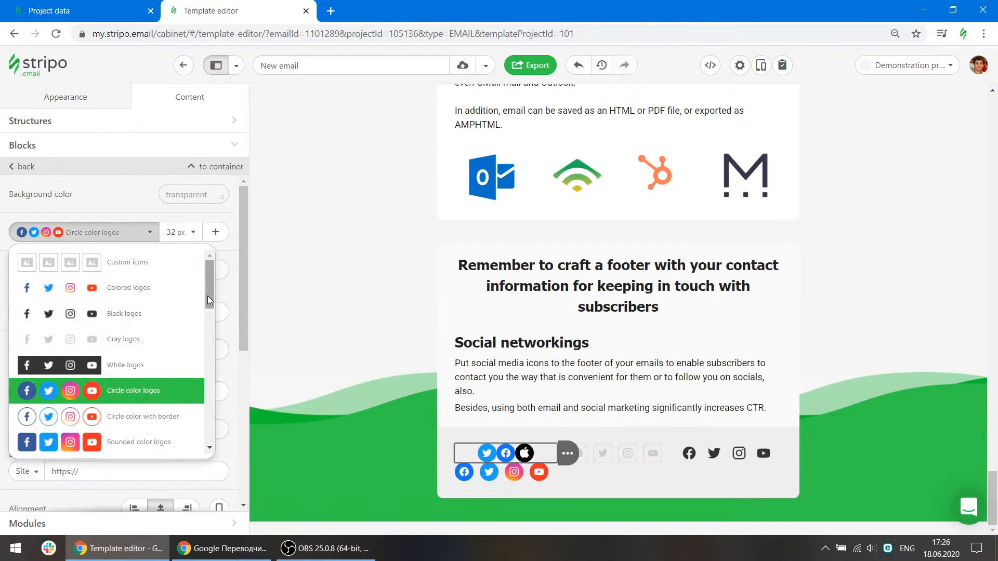
drag(208, 297, 199, 385)
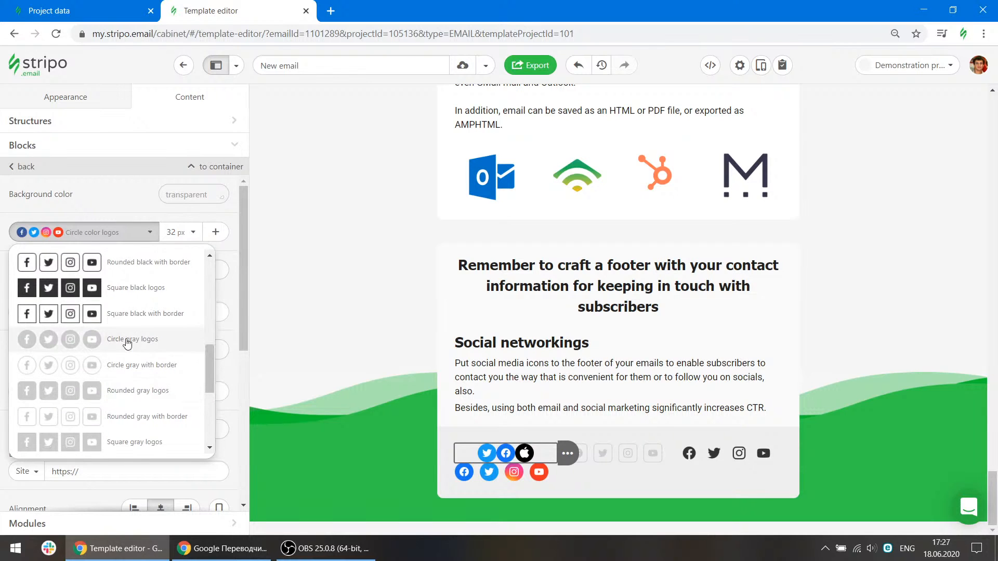
scroll(131, 345, up, 6)
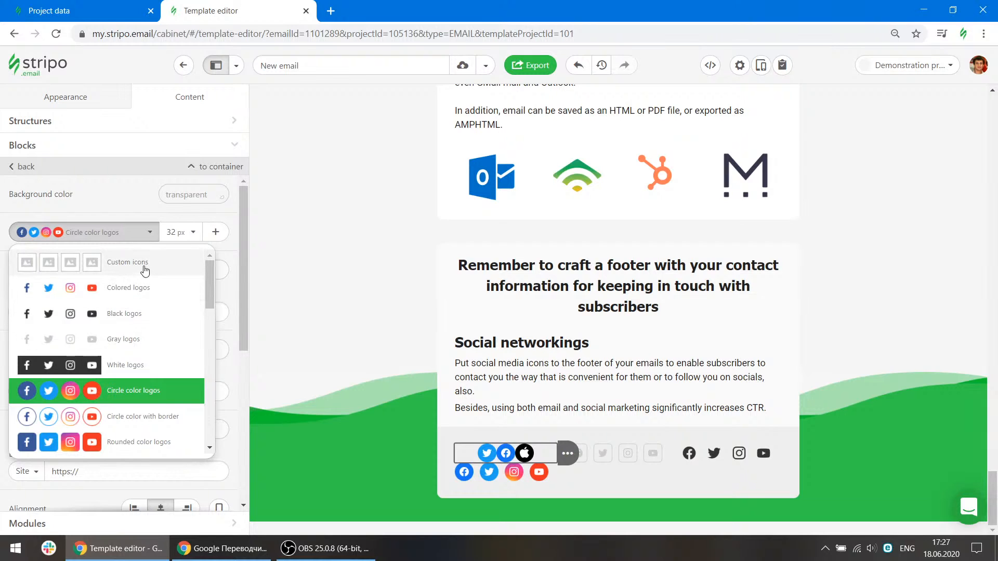
click(143, 271)
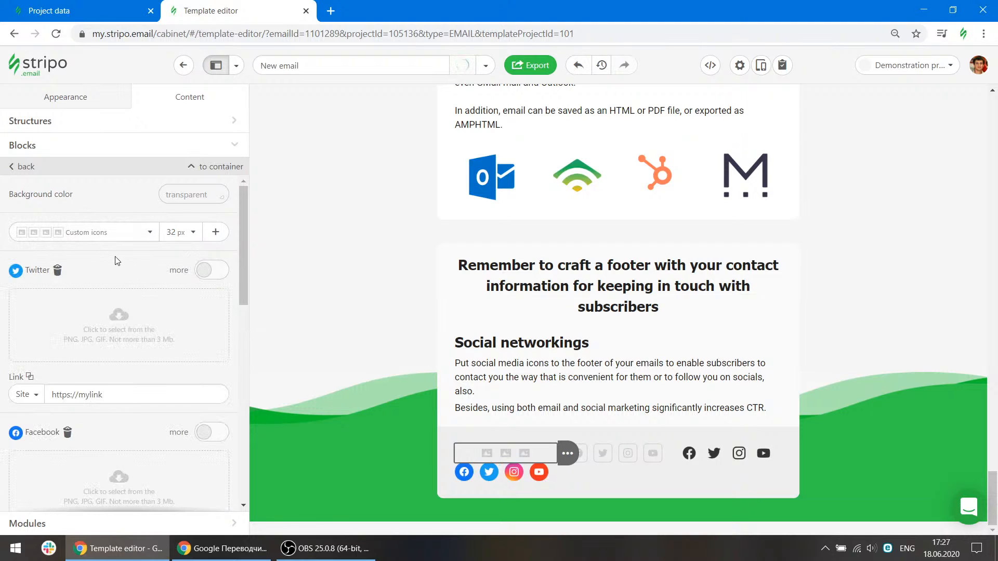
Delete the Social block from the footer.
scroll(124, 301, down, 1)
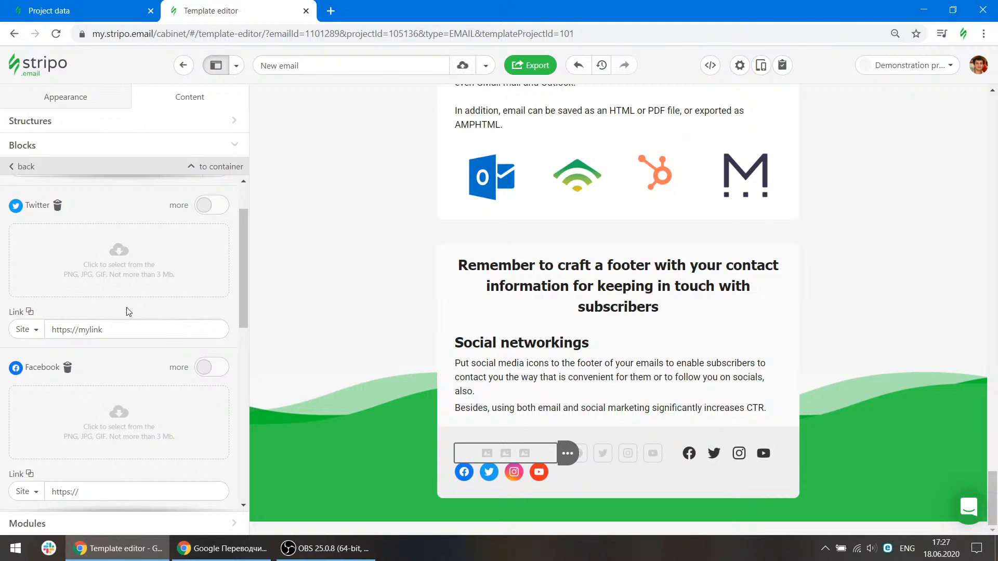
mouse_move(568, 453)
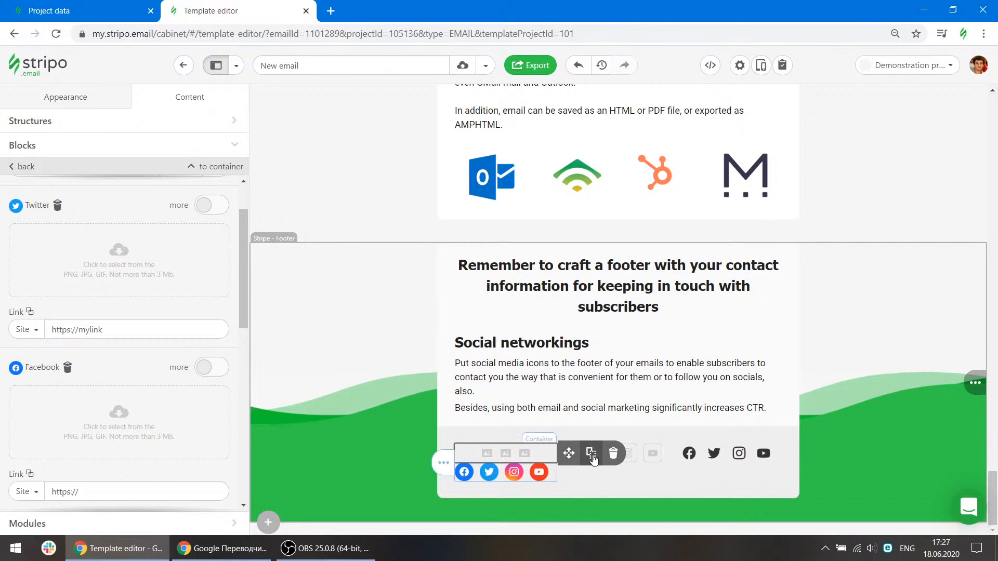
click(612, 453)
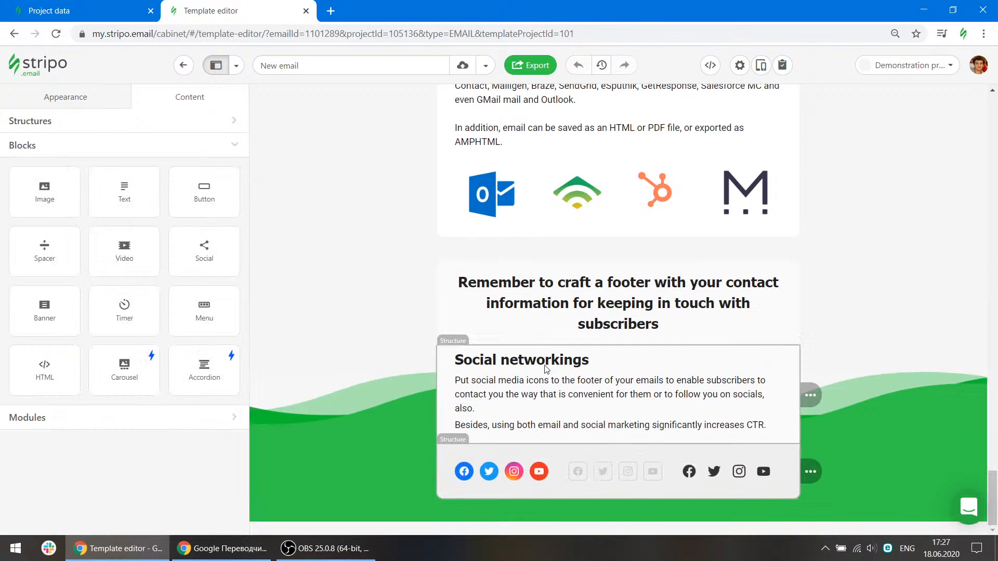
Add a Banner block above the clothes banner and draw a text box on its image.
scroll(702, 305, up, 15)
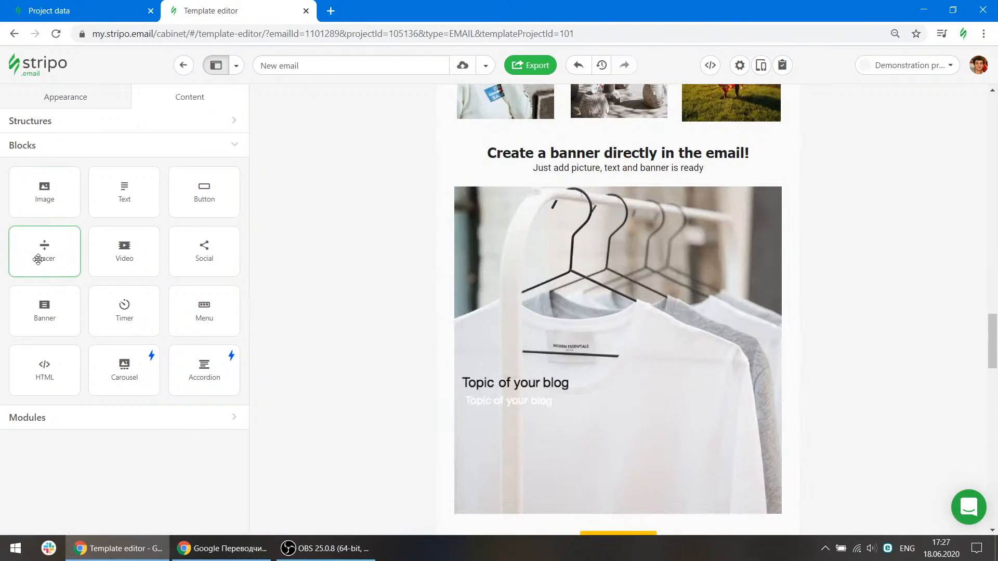
drag(41, 250, 511, 217)
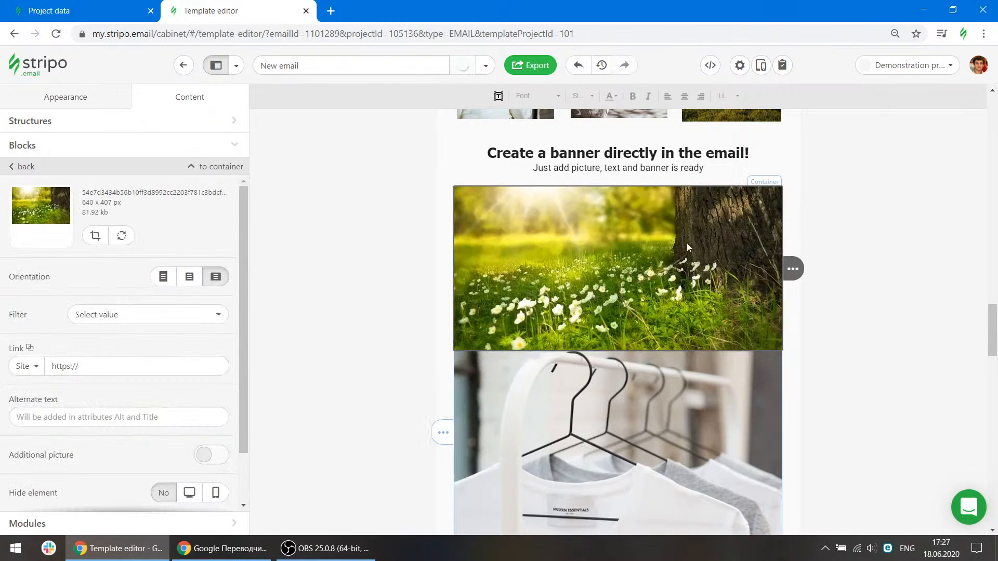
click(498, 96)
drag(521, 216, 735, 321)
double_click(626, 278)
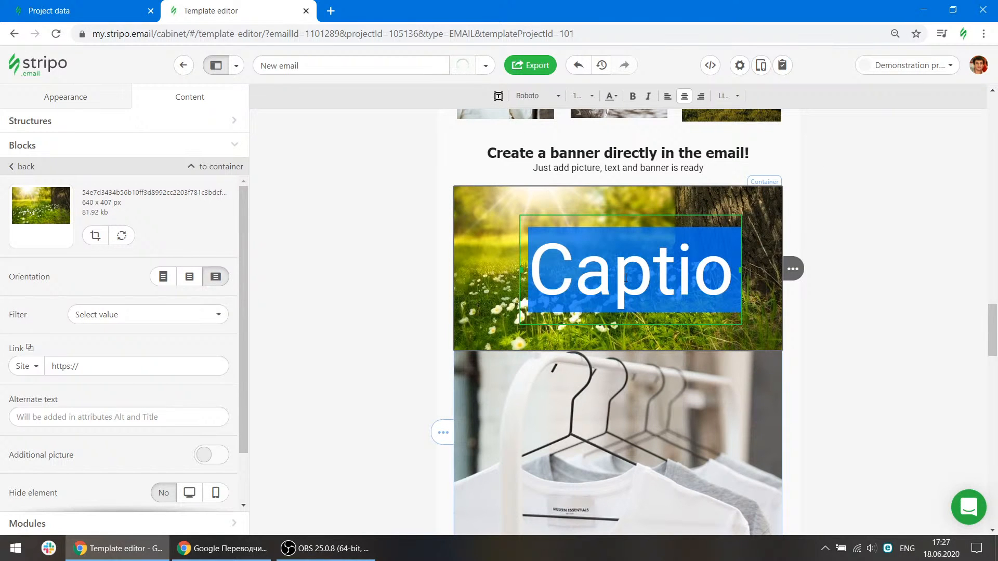
Replace the banner caption with Text, then move and narrow its text box.
key(BackSpace)
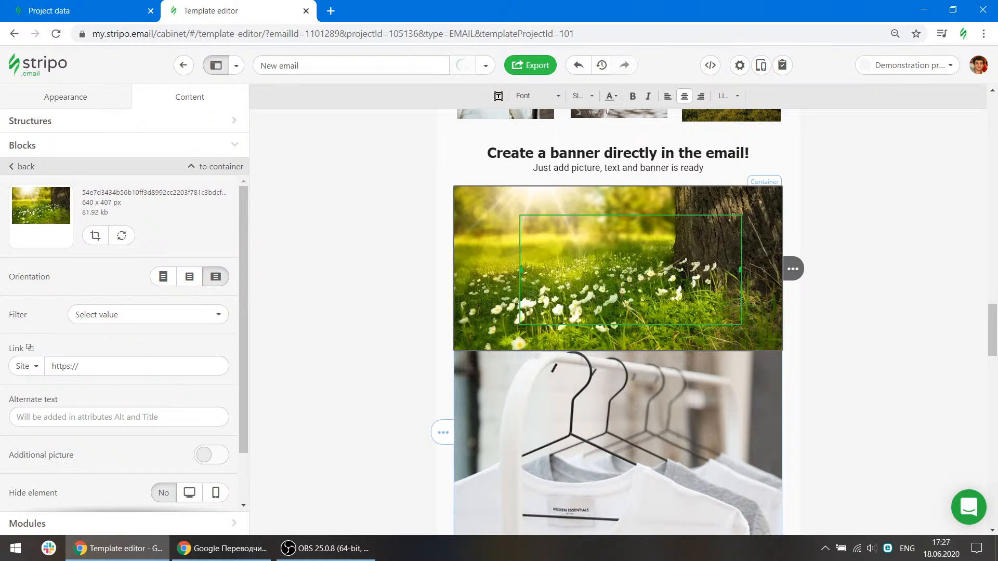
text(T)
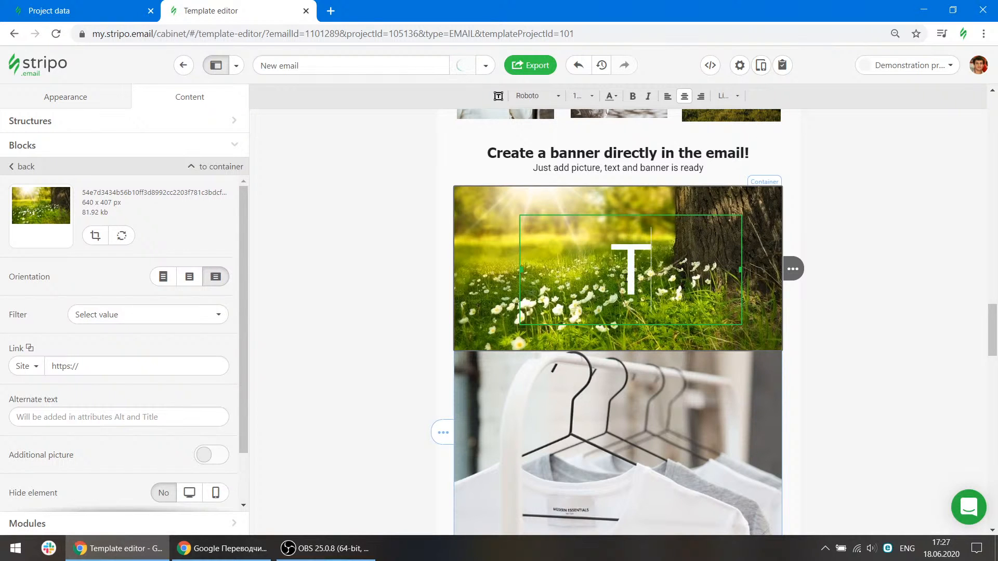
text(ext)
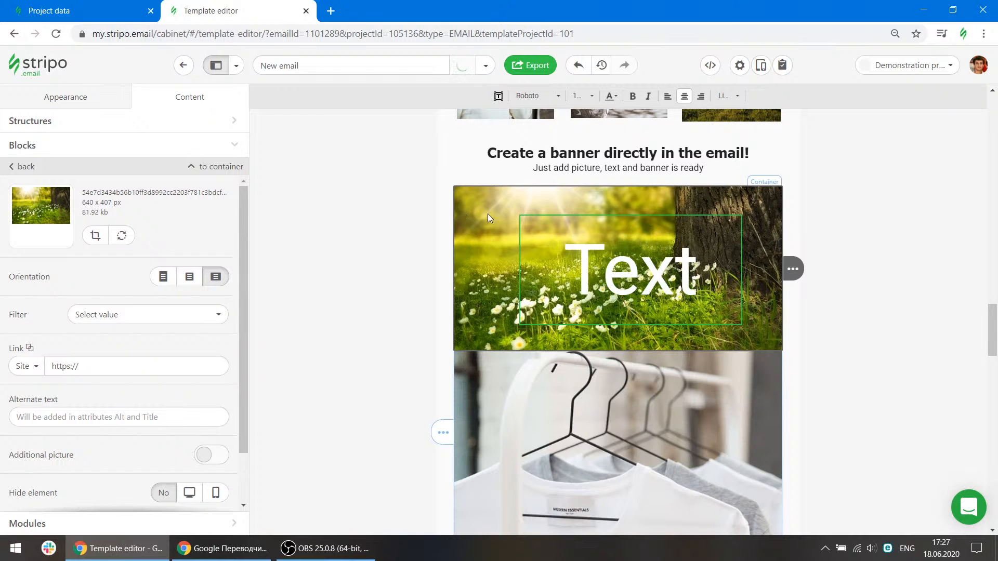
mouse_move(648, 270)
mouse_down()
mouse_move(612, 270)
mouse_move(616, 258)
mouse_move(682, 292)
mouse_move(637, 266)
mouse_up()
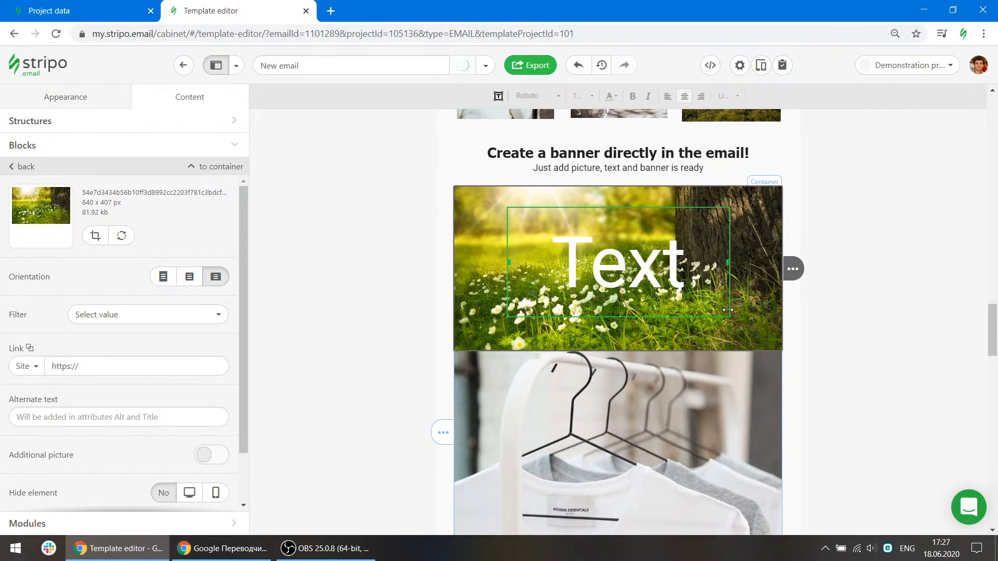
drag(727, 310, 652, 310)
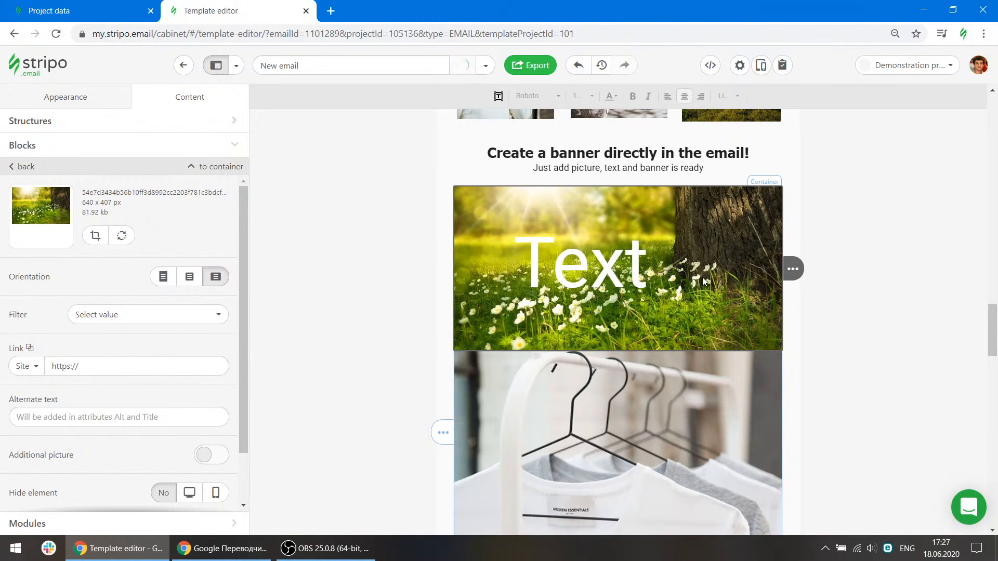
click(905, 306)
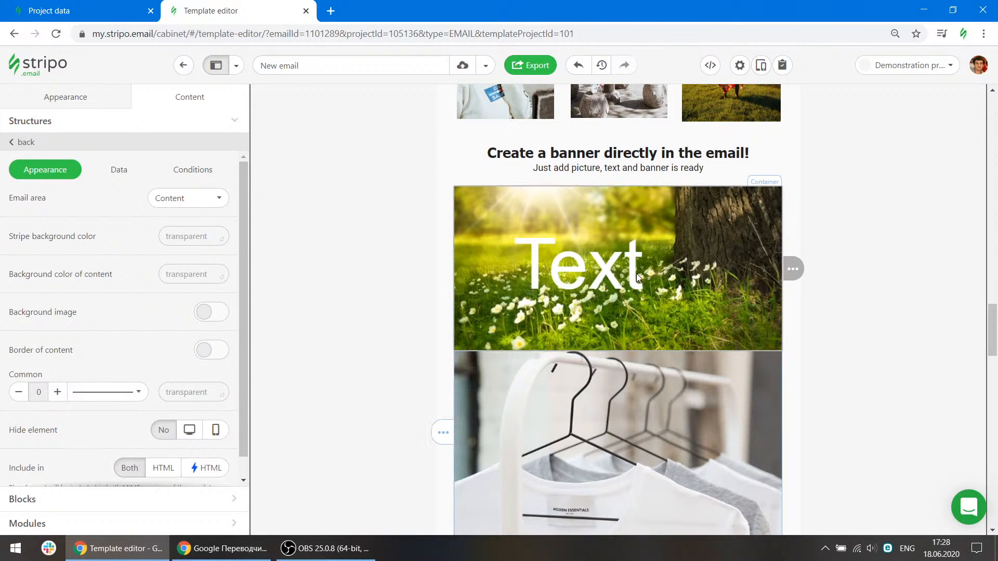
Insert a Timer block above the clothes banner with an end date of 19 June 2020.
click(125, 500)
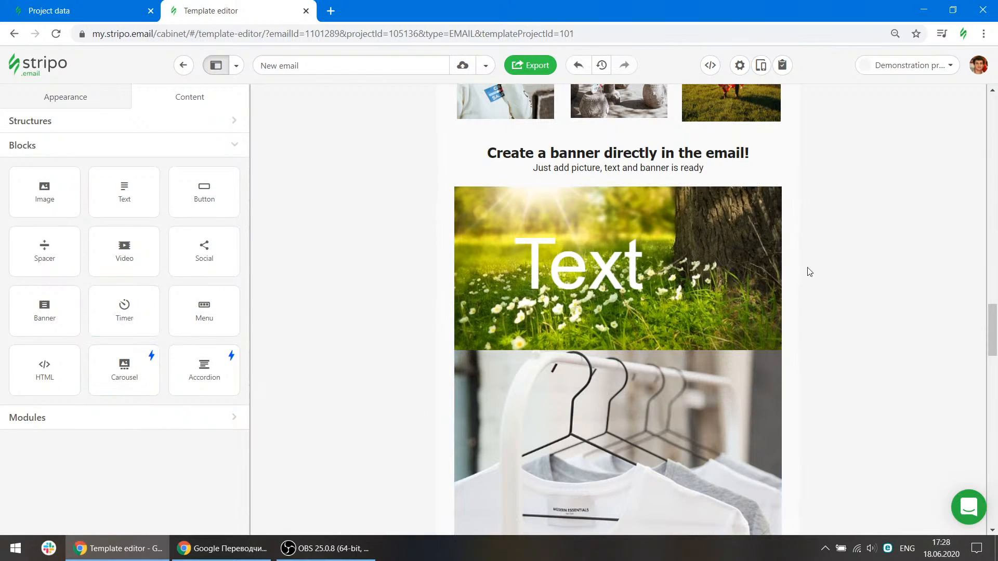
click(838, 268)
drag(123, 307, 571, 227)
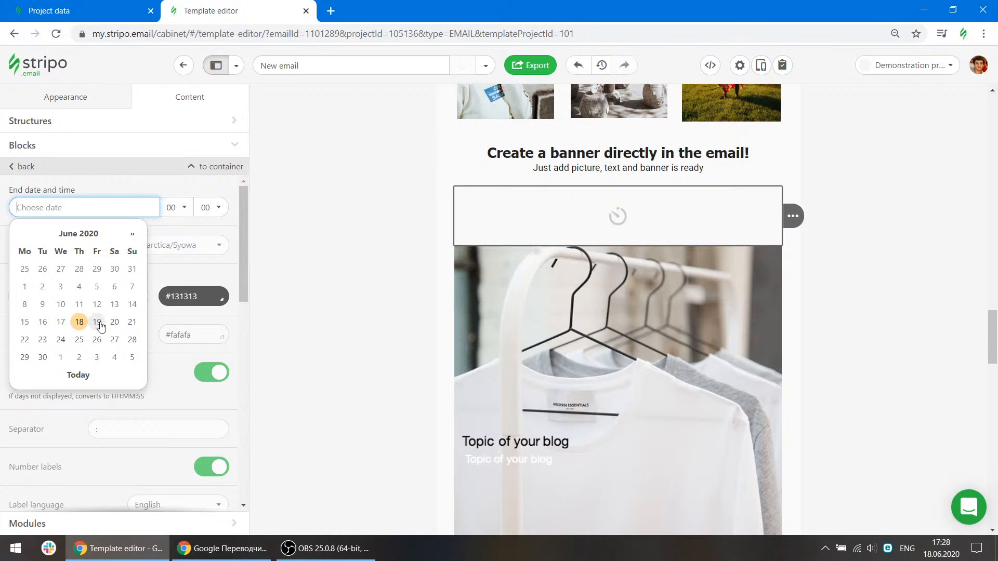
click(99, 322)
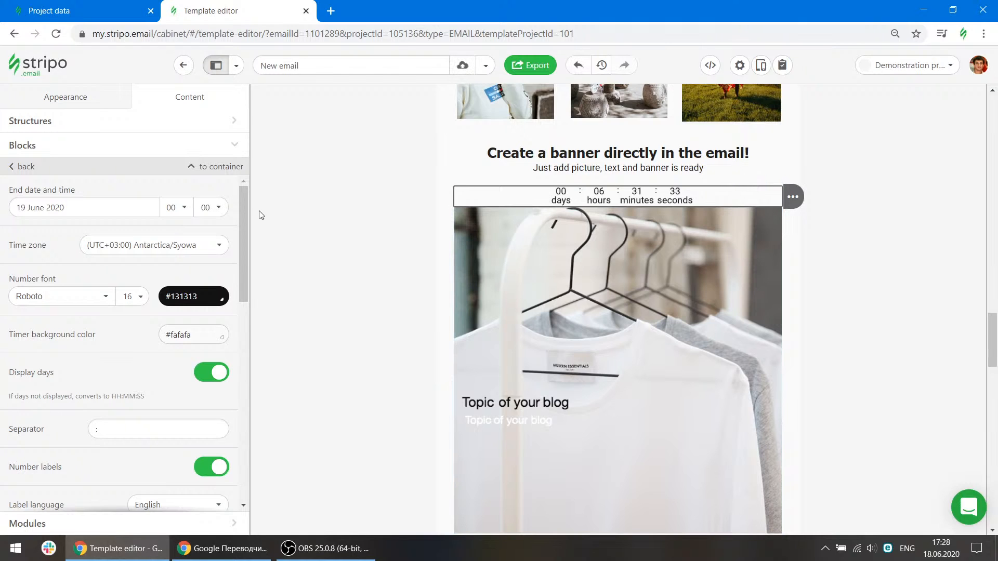
Set the timer's end hour to 08 and change its end date to 20 June 2020.
click(176, 208)
click(172, 382)
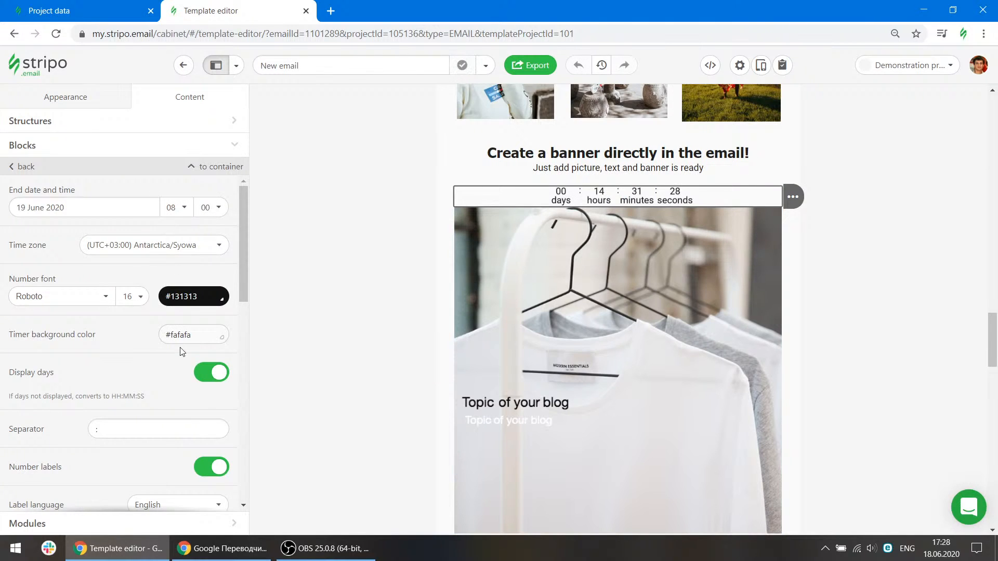
click(182, 211)
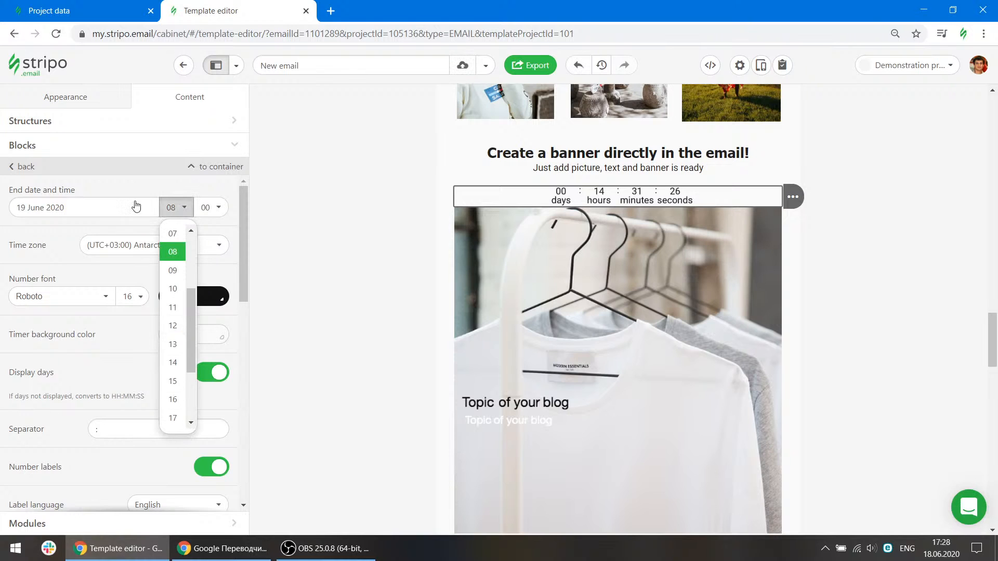
click(138, 207)
click(117, 325)
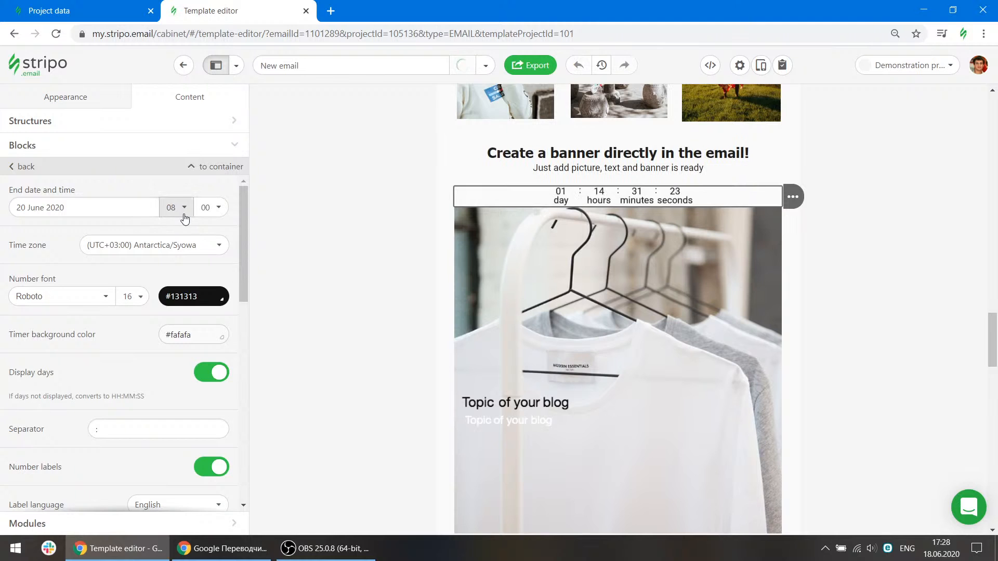
Turn on the timer's expired timer image option and return from the image library.
scroll(221, 260, down, 3)
scroll(221, 265, down, 6)
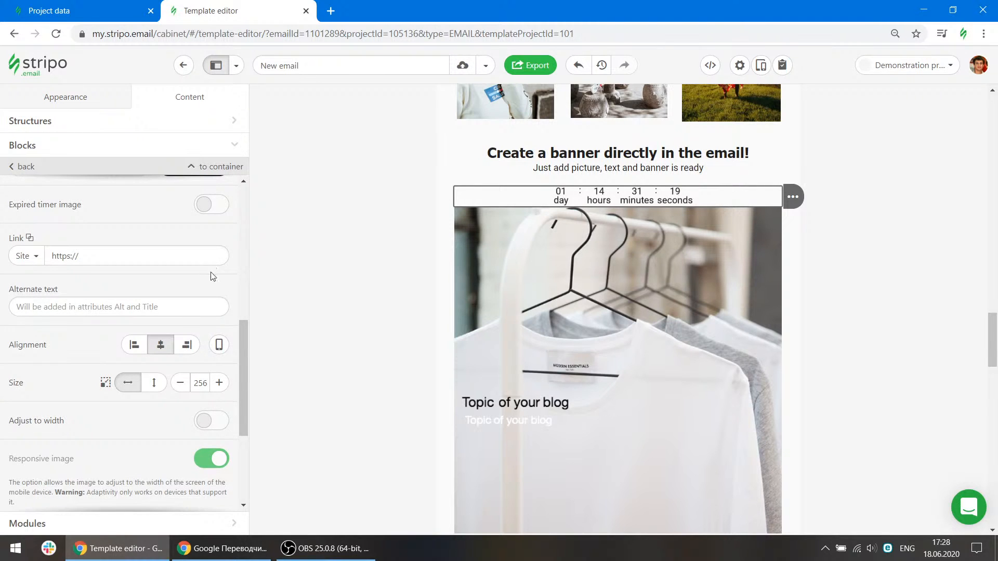
click(210, 204)
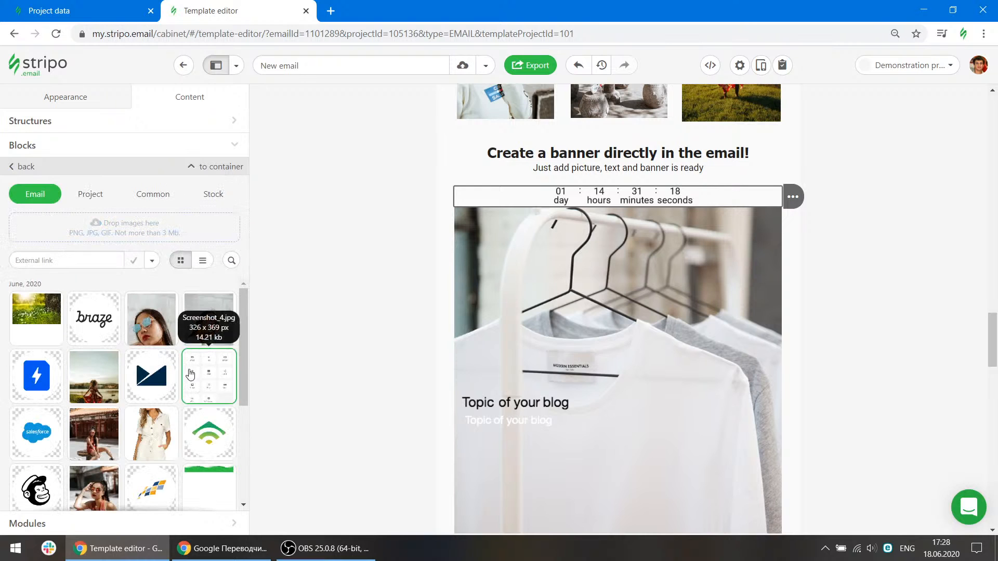
click(15, 168)
Enable the timer's advanced settings and review its digit, separator and label color options.
scroll(201, 353, down, 4)
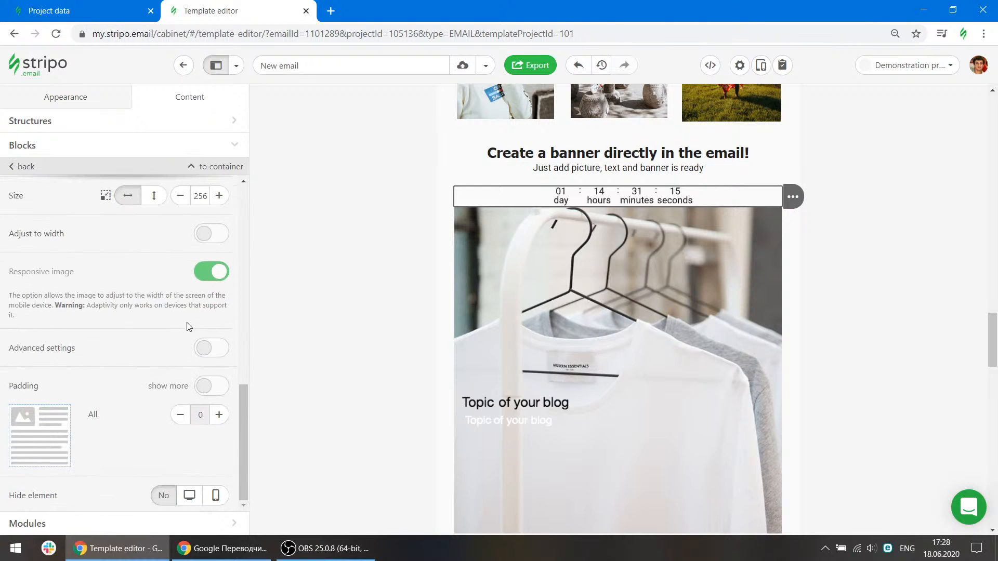
click(206, 347)
scroll(174, 329, down, 4)
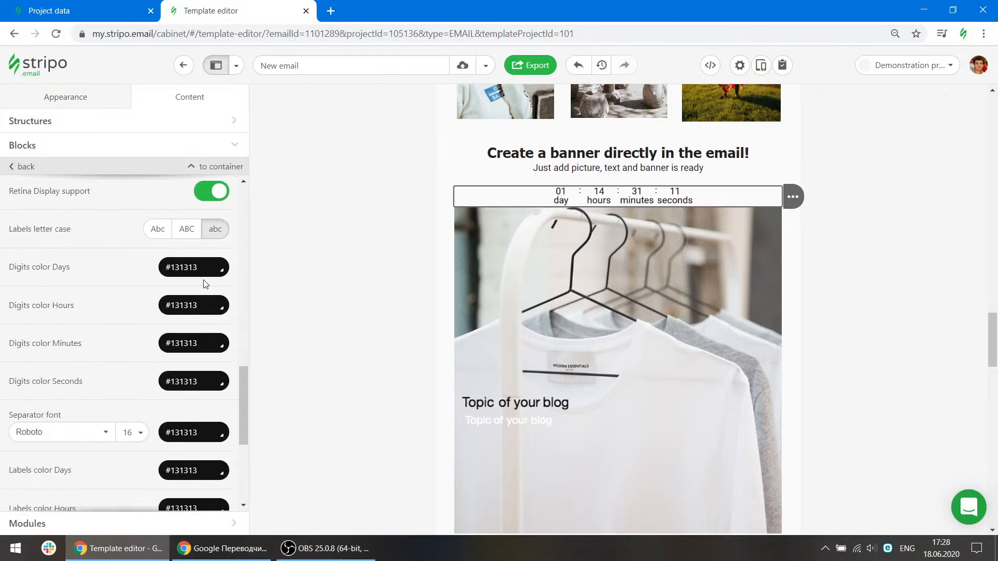
scroll(211, 312, down, 1)
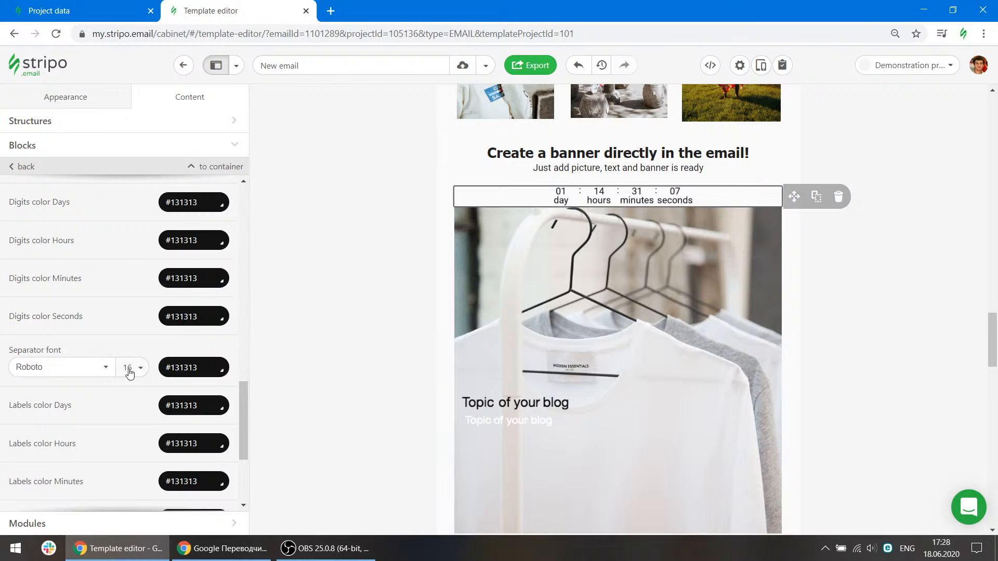
scroll(129, 372, down, 2)
Delete the Timer block.
mouse_move(802, 202)
click(839, 196)
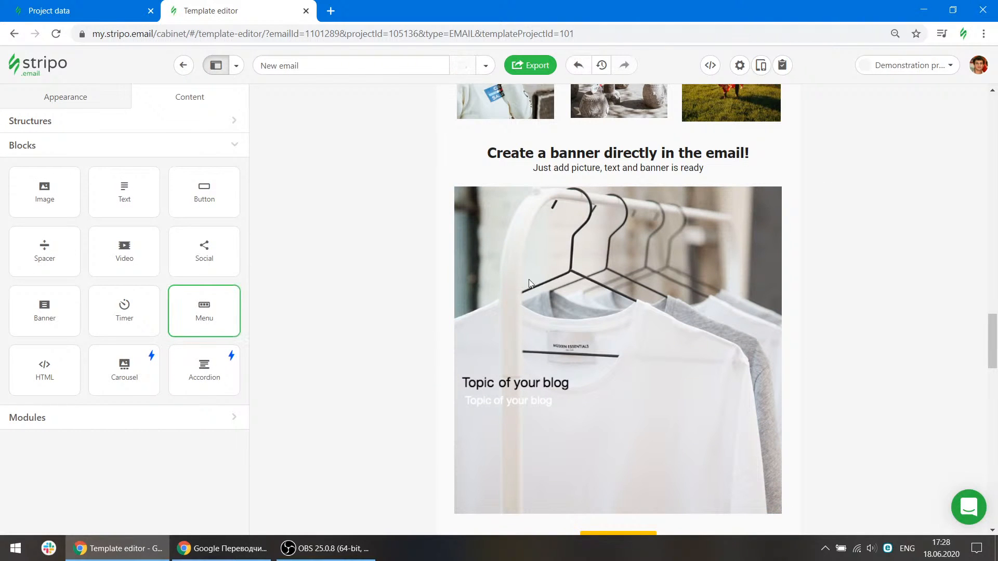
scroll(821, 363, up, 10)
scroll(805, 367, up, 10)
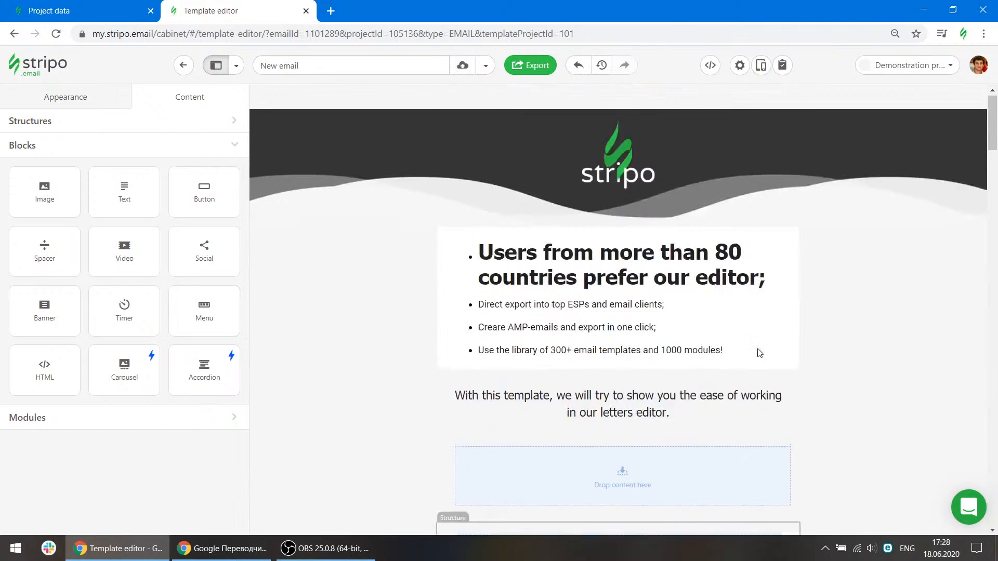
Delete the empty stripe below the introduction text.
scroll(757, 350, down, 5)
mouse_move(840, 231)
drag(833, 229, 793, 218)
click(878, 229)
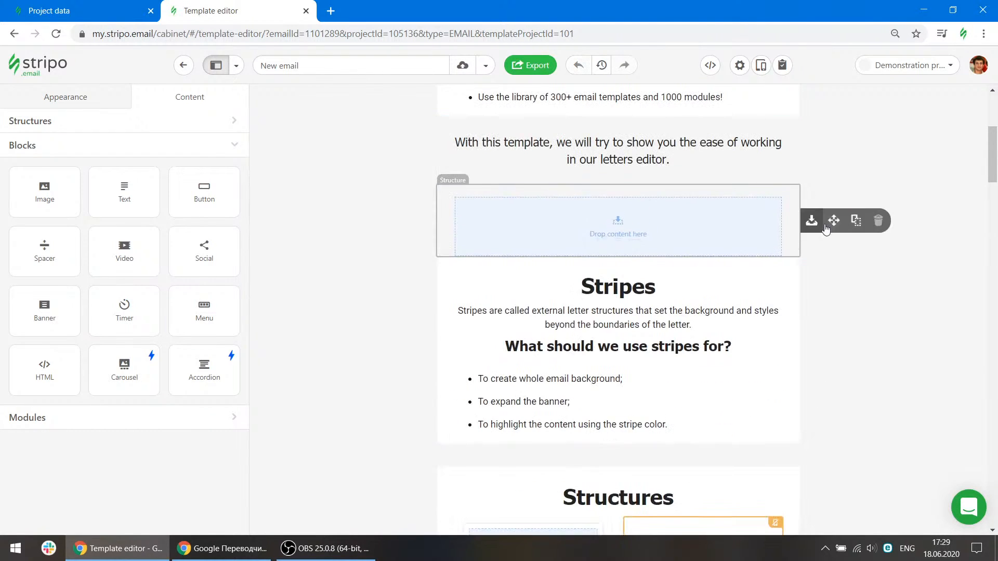
click(930, 218)
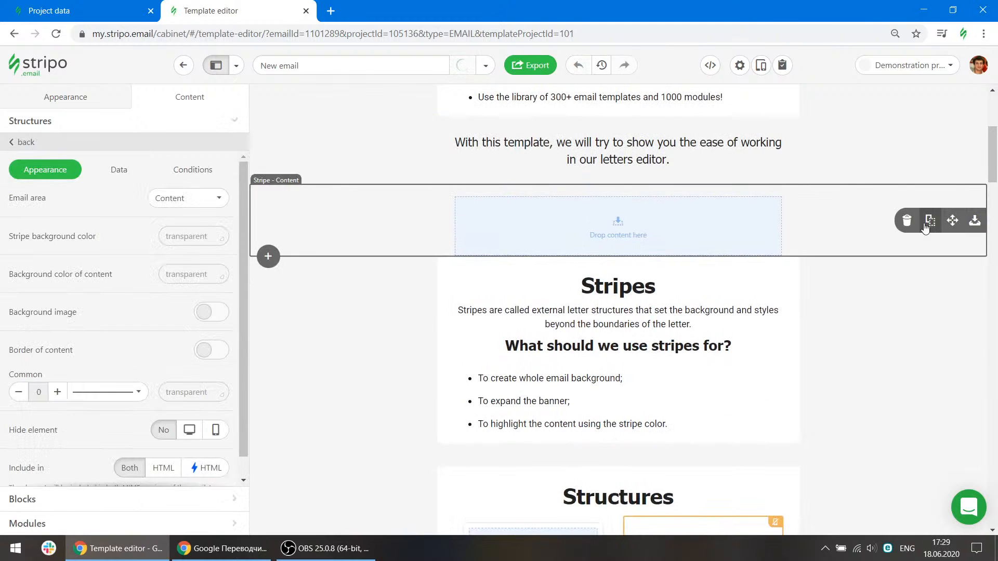
click(907, 221)
scroll(396, 349, up, 5)
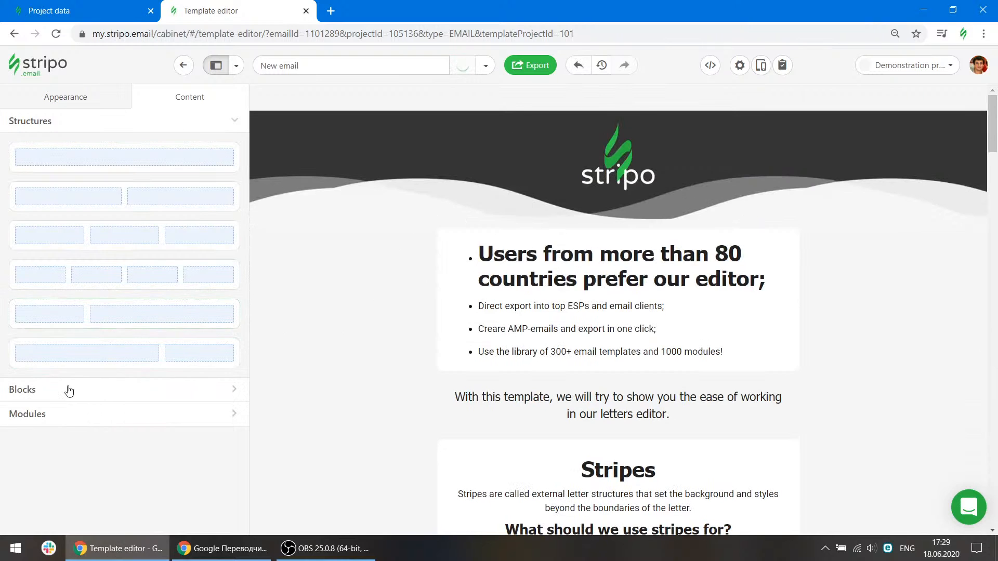
Add a Menu block at the top of the email, just below the header.
click(106, 398)
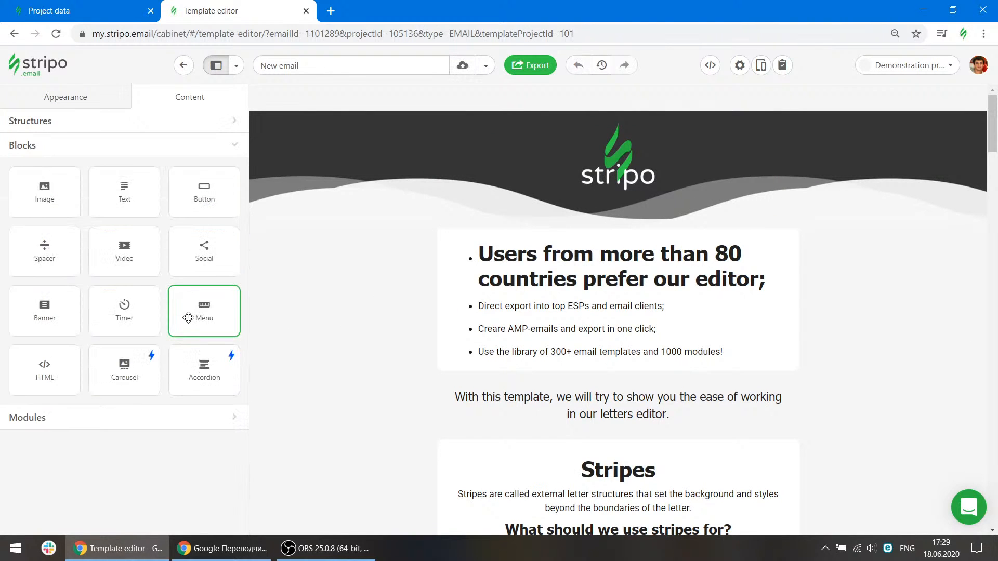
drag(204, 312, 539, 219)
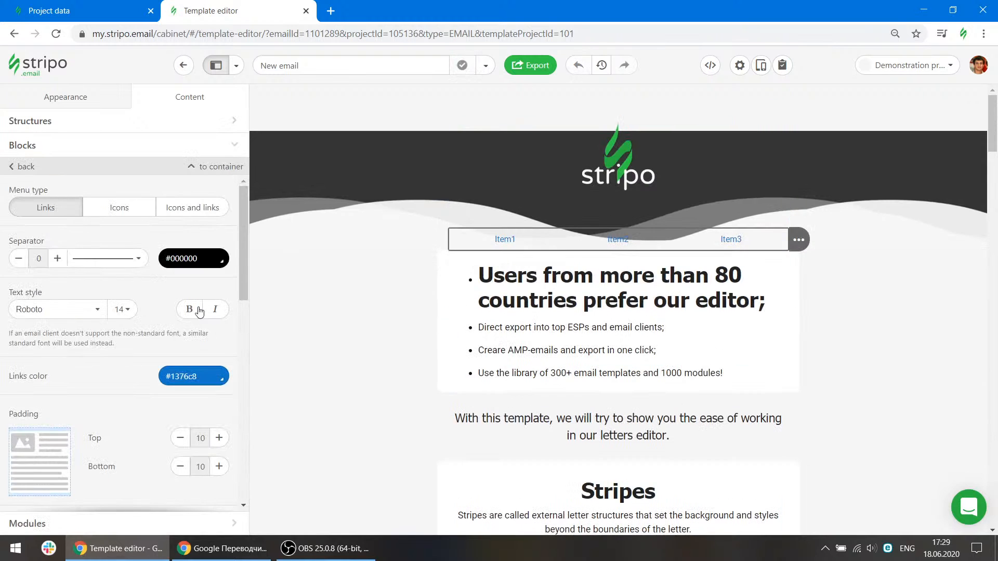
Rename the first two menu items to "About us" and "contacts".
scroll(148, 332, down, 1)
scroll(148, 335, down, 3)
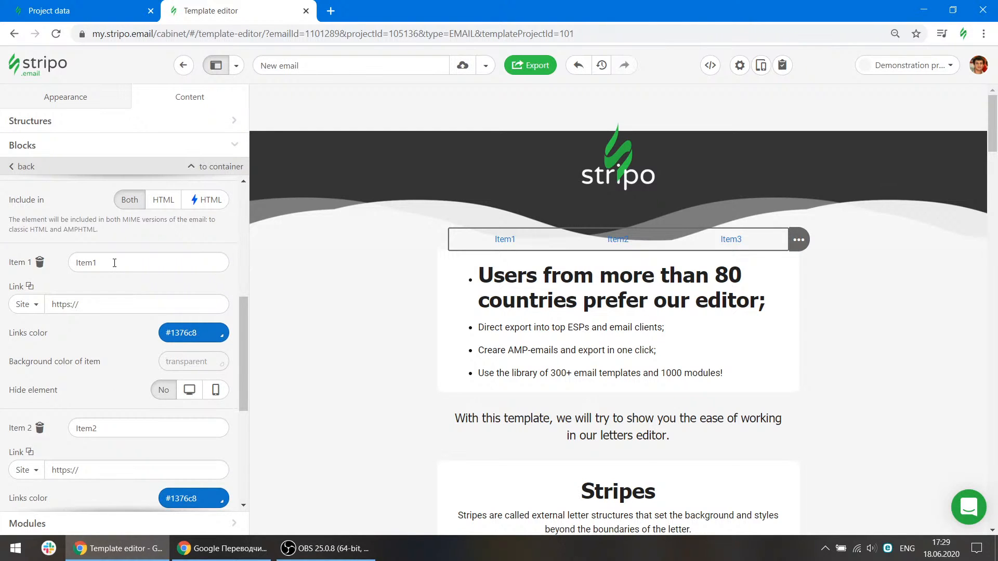
drag(114, 263, 77, 263)
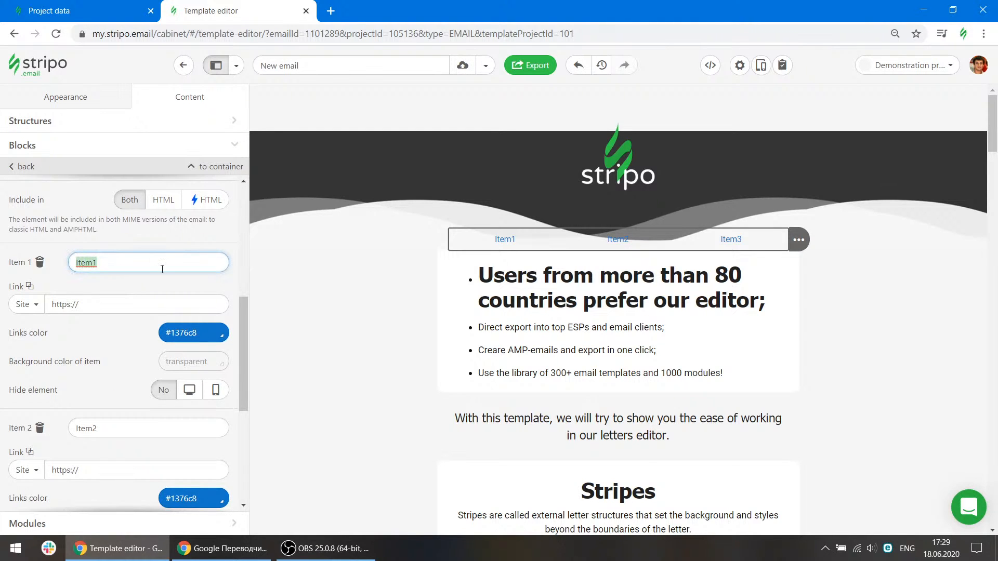
text(About us)
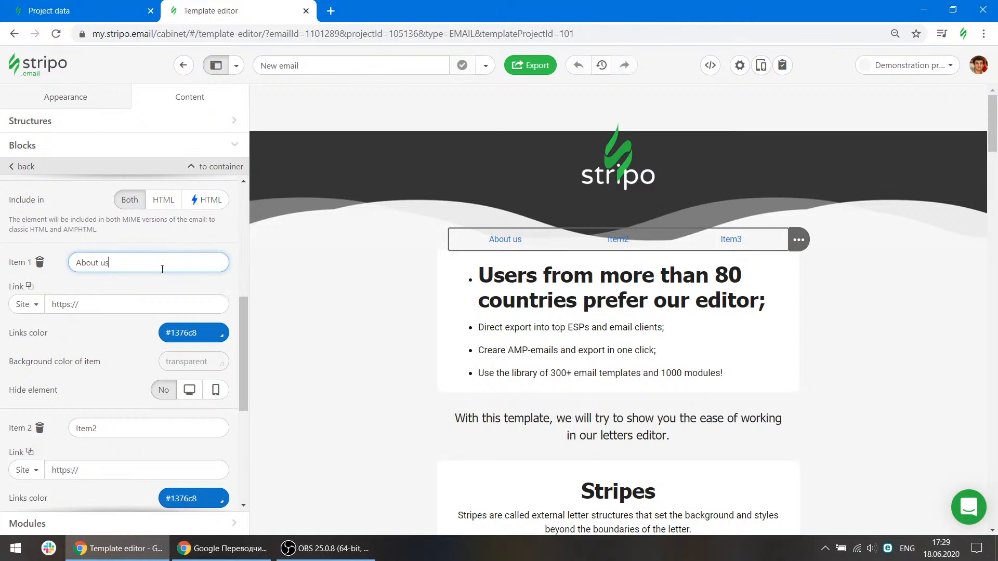
click(69, 426)
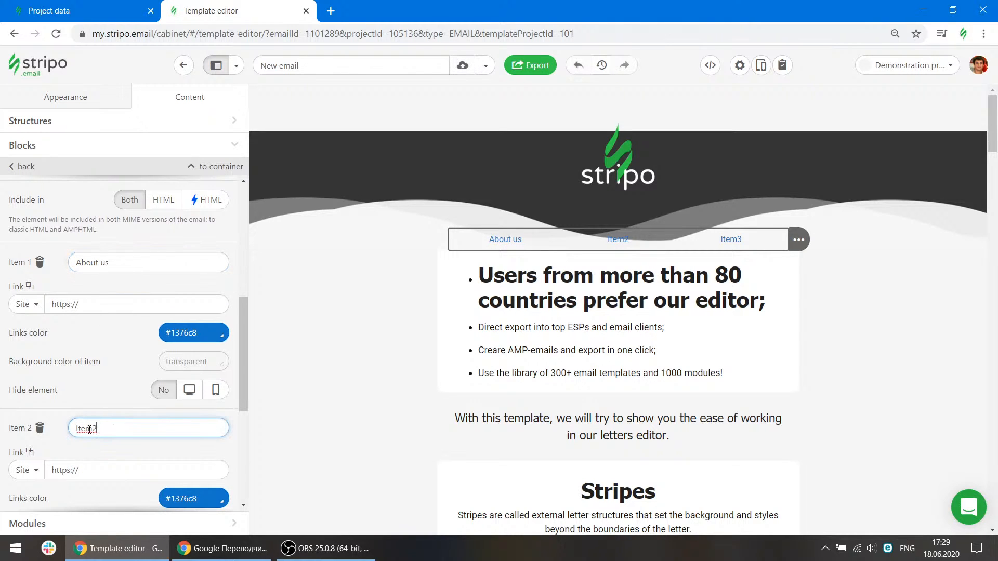
double_click(90, 429)
text(contacts)
click(110, 391)
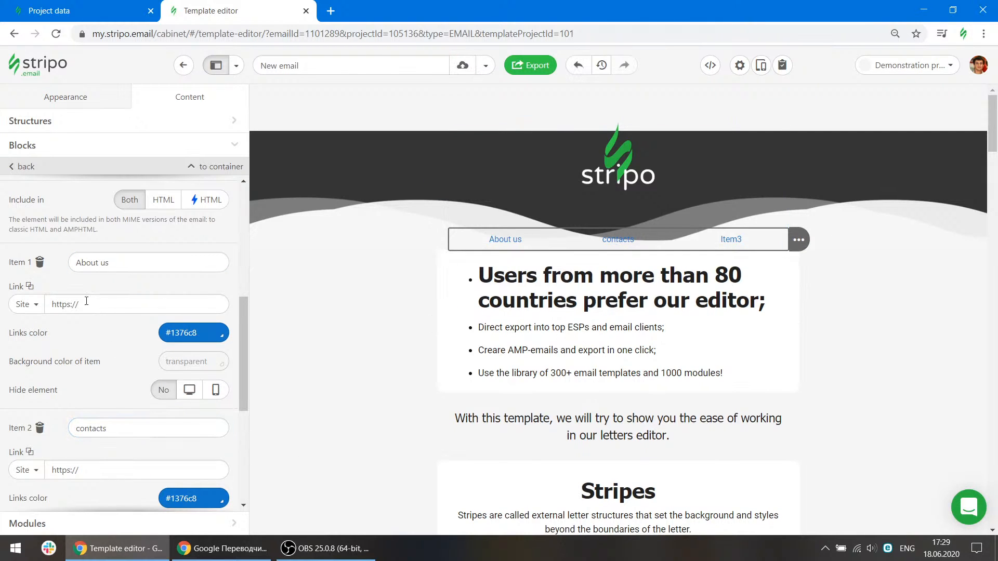
Set the first menu item's links color to #333333.
click(115, 307)
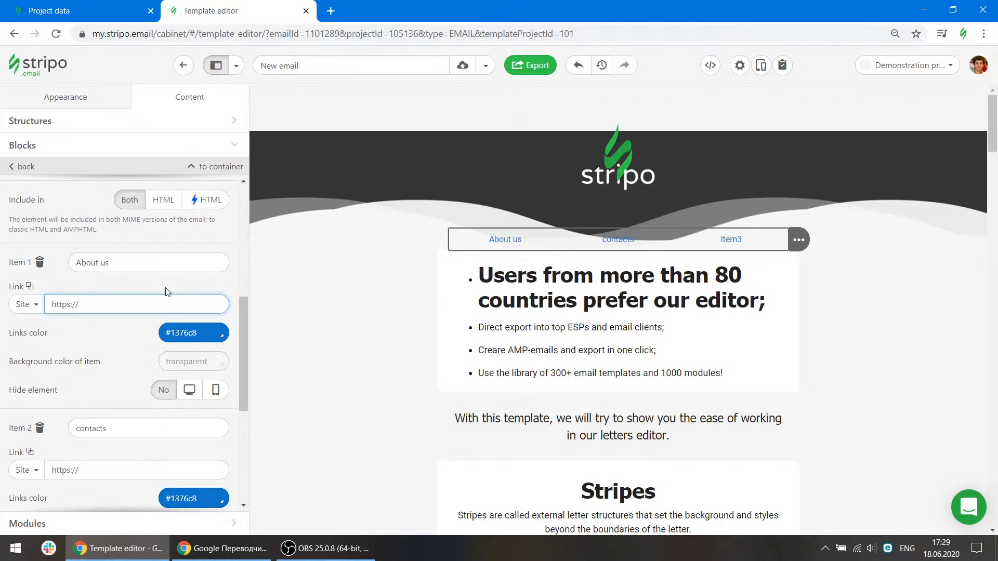
scroll(133, 334, down, 3)
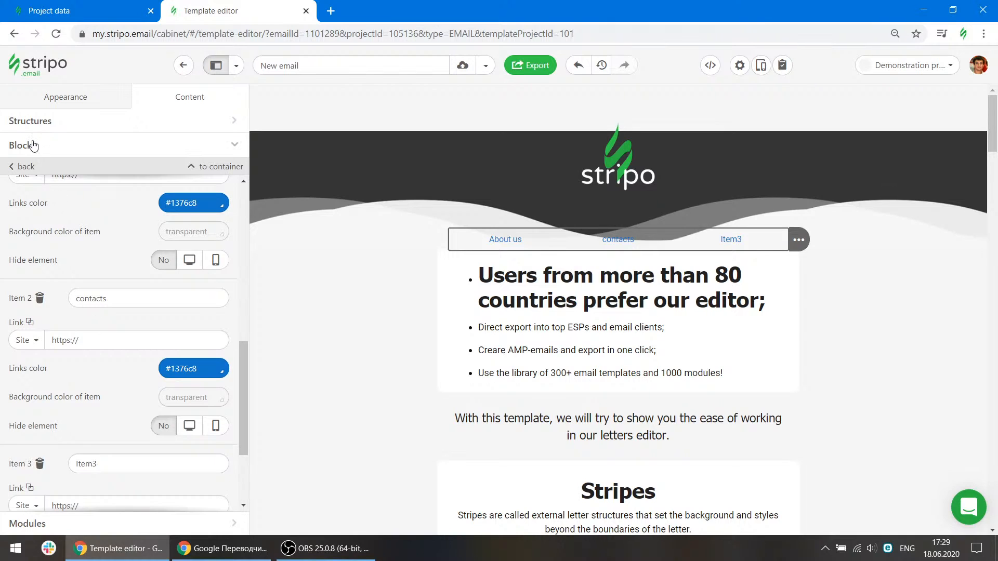
click(194, 202)
click(170, 288)
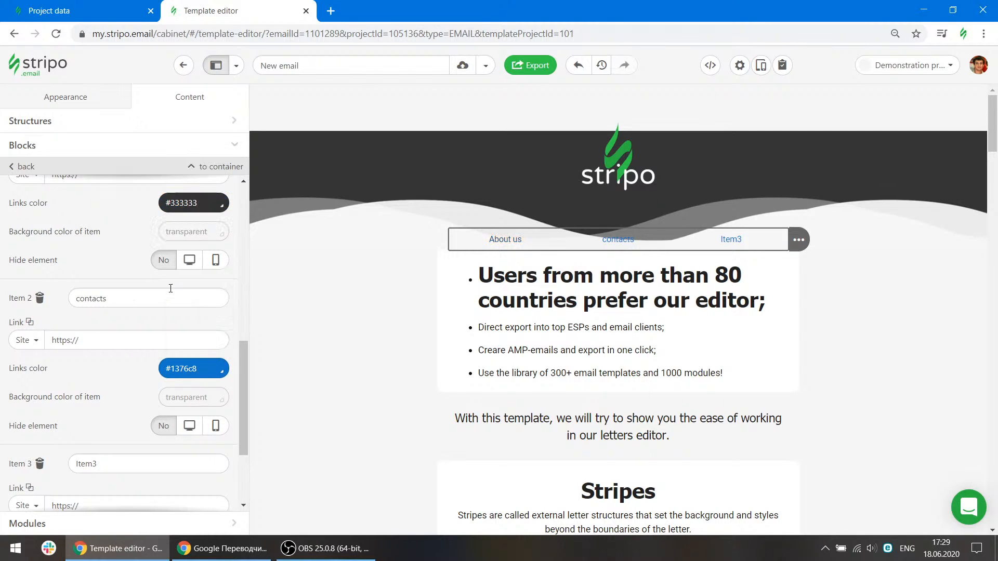
Add an HTML block below the introduction list and open its code editor with the CSS pane.
click(59, 153)
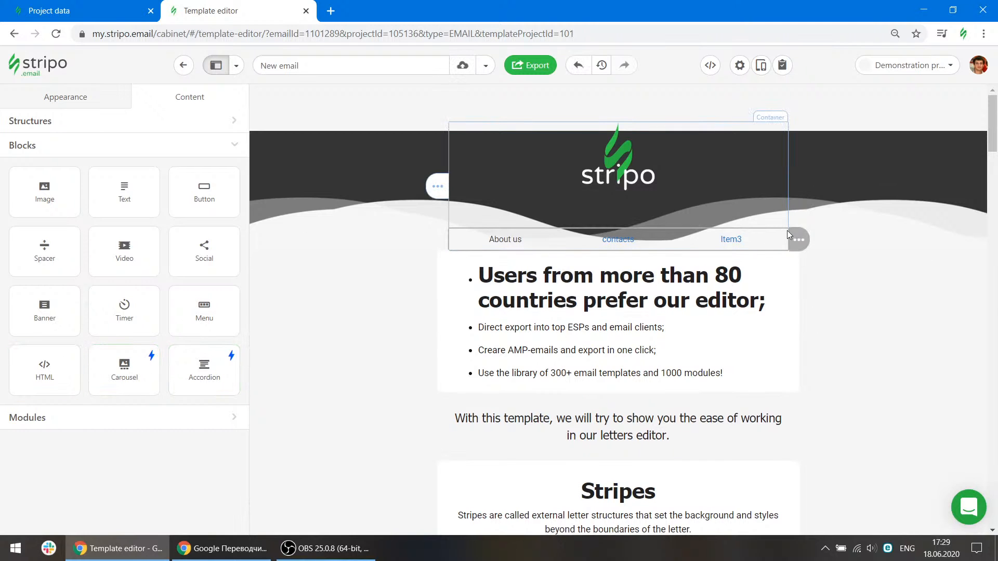
click(837, 239)
drag(45, 370, 525, 370)
scroll(527, 343, down, 3)
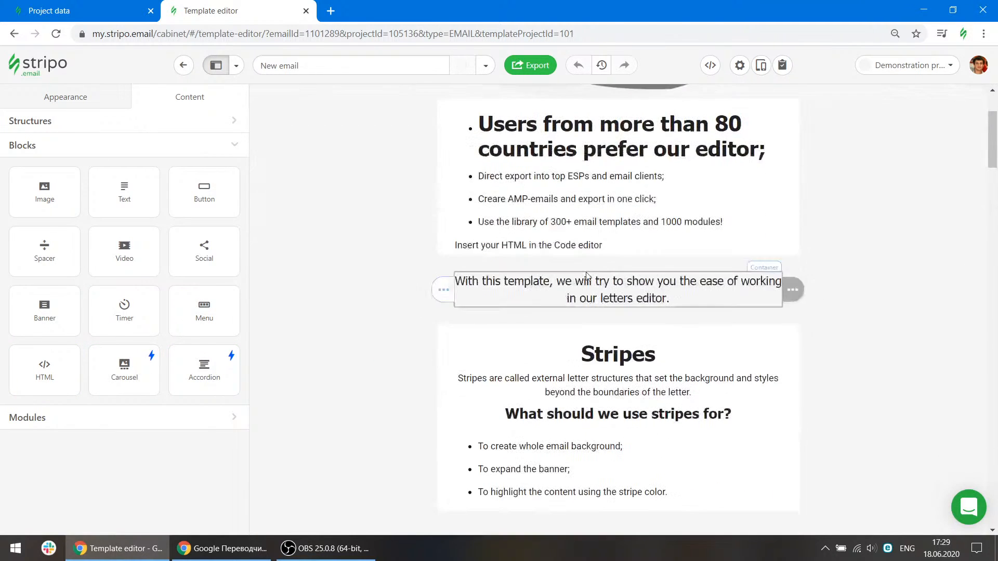
click(620, 248)
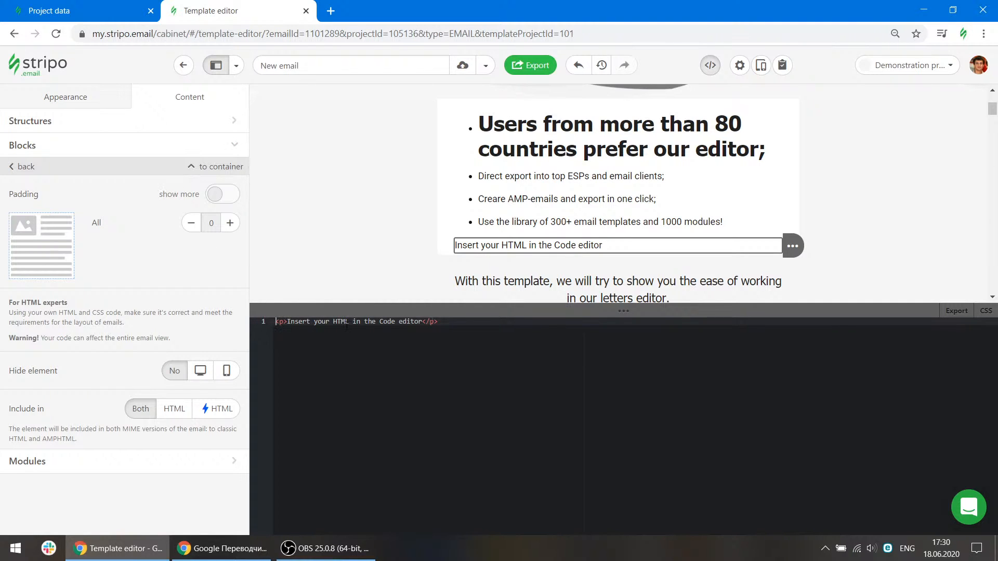
click(984, 312)
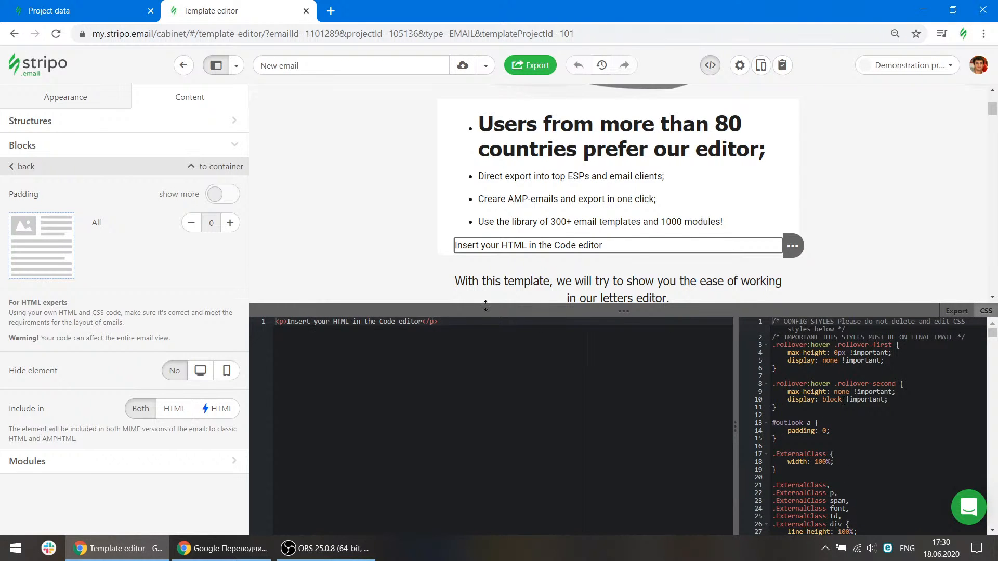
Delete the HTML block and close the code editor.
click(711, 66)
click(711, 66)
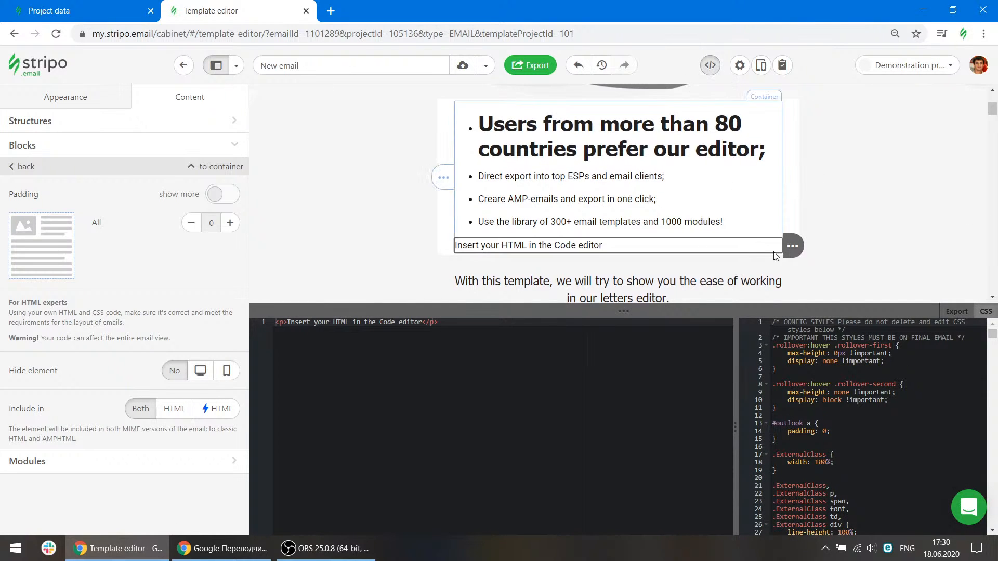
click(837, 246)
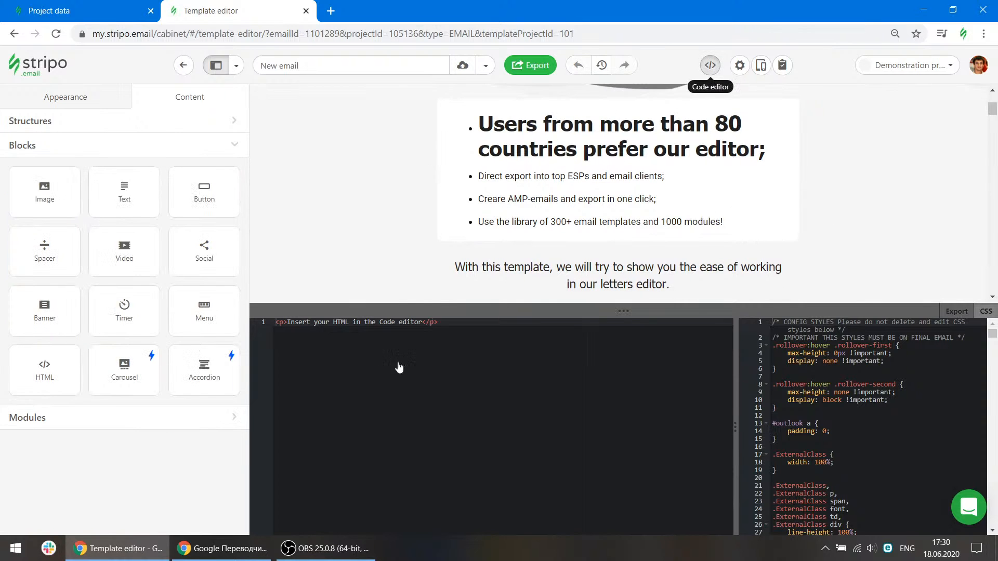
click(710, 65)
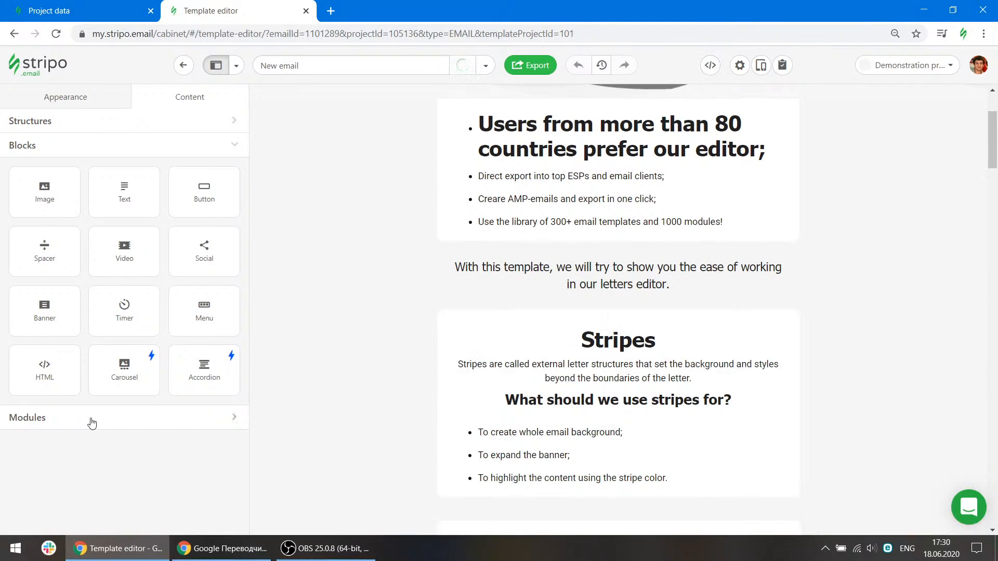
Save the introduction structure as a module named "My test module".
click(91, 419)
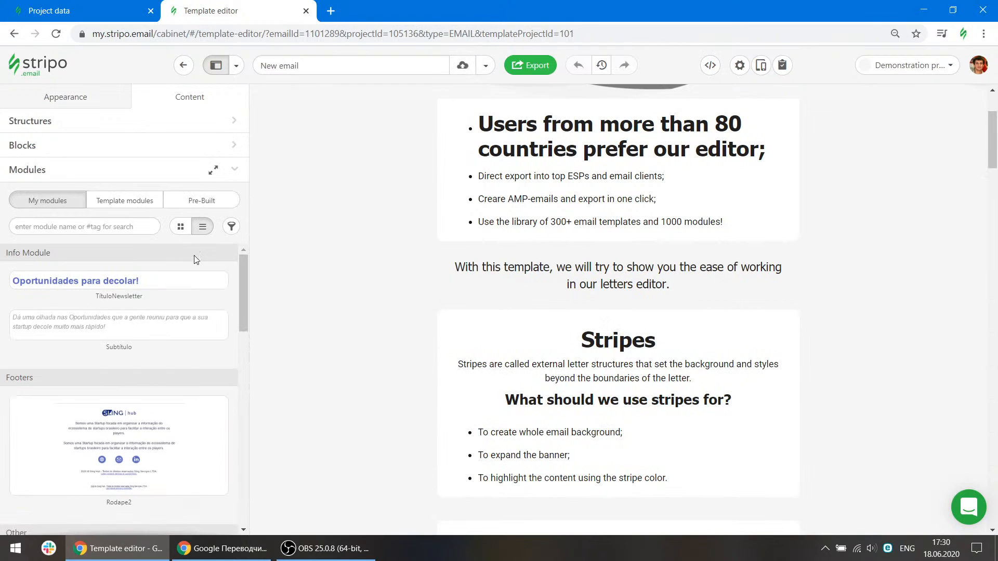
scroll(384, 254, up, 3)
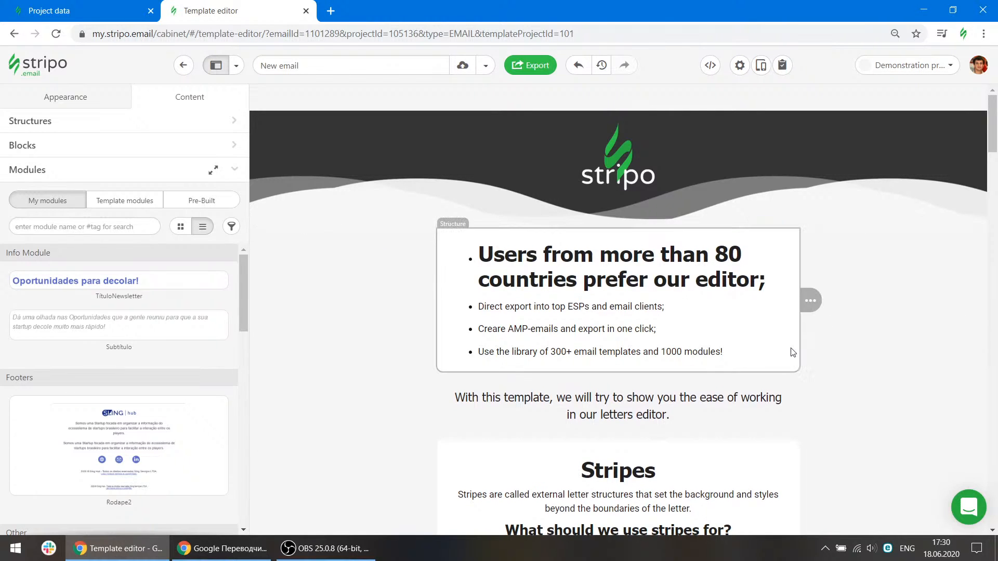
mouse_move(812, 304)
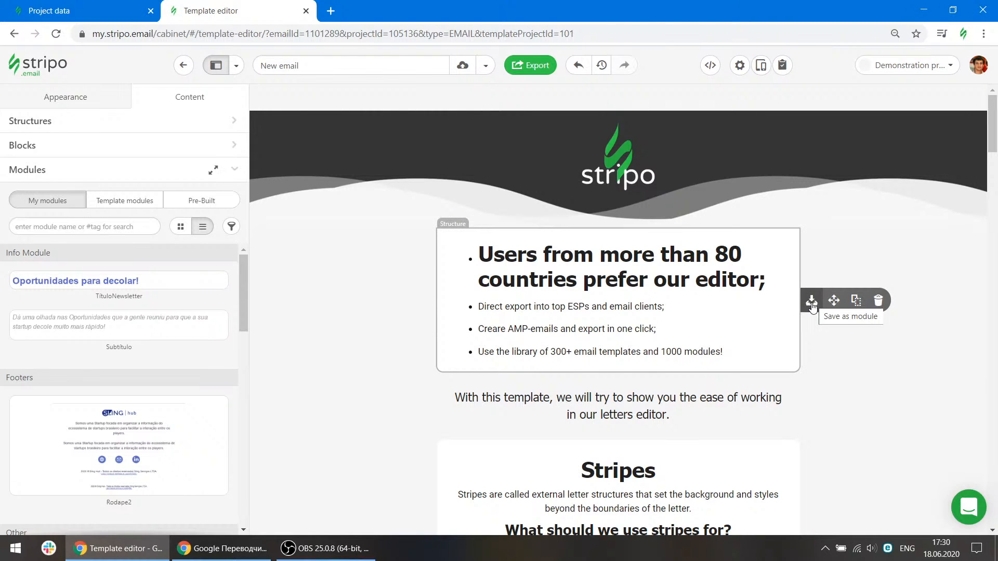
click(812, 306)
click(78, 311)
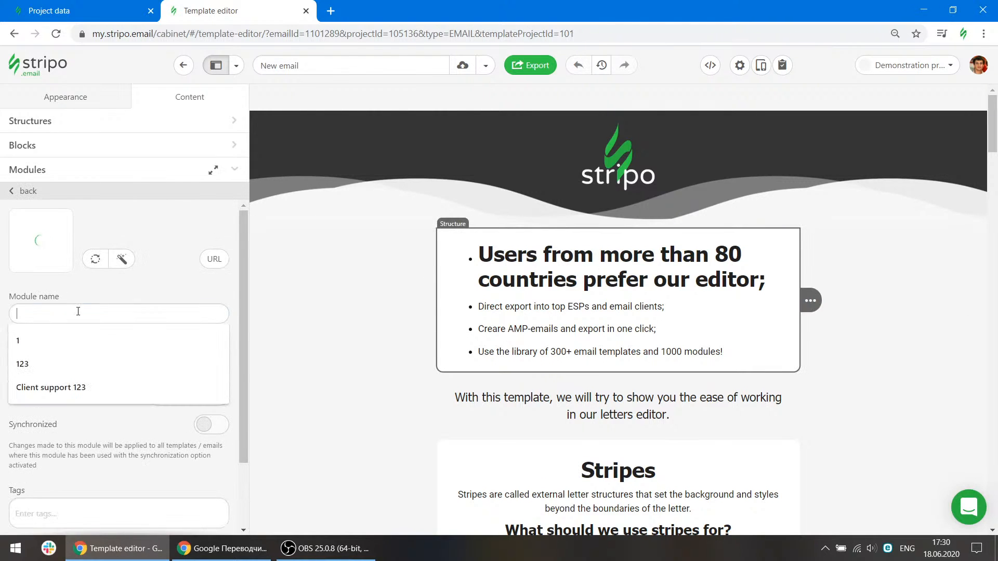
text(1234)
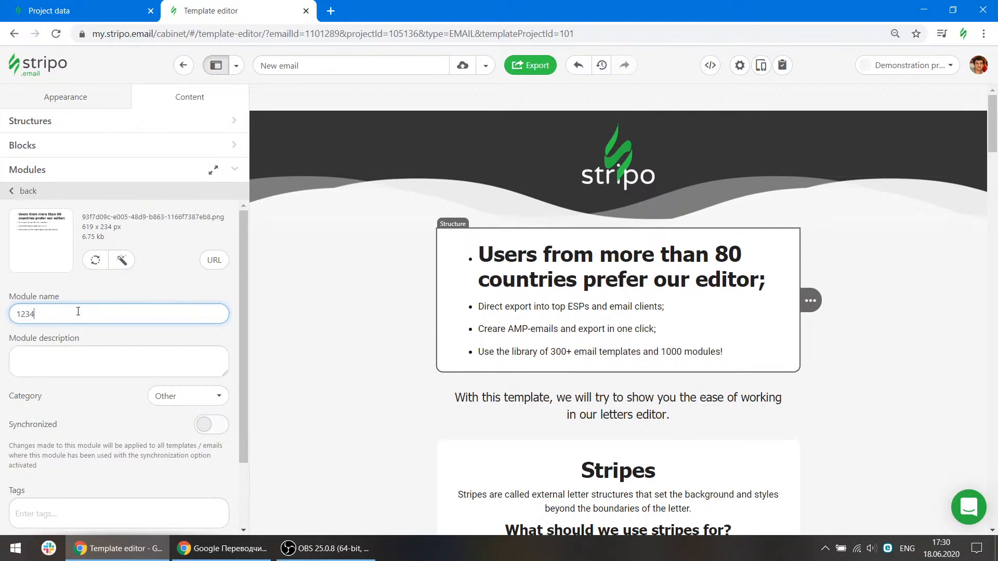
scroll(79, 488, down, 3)
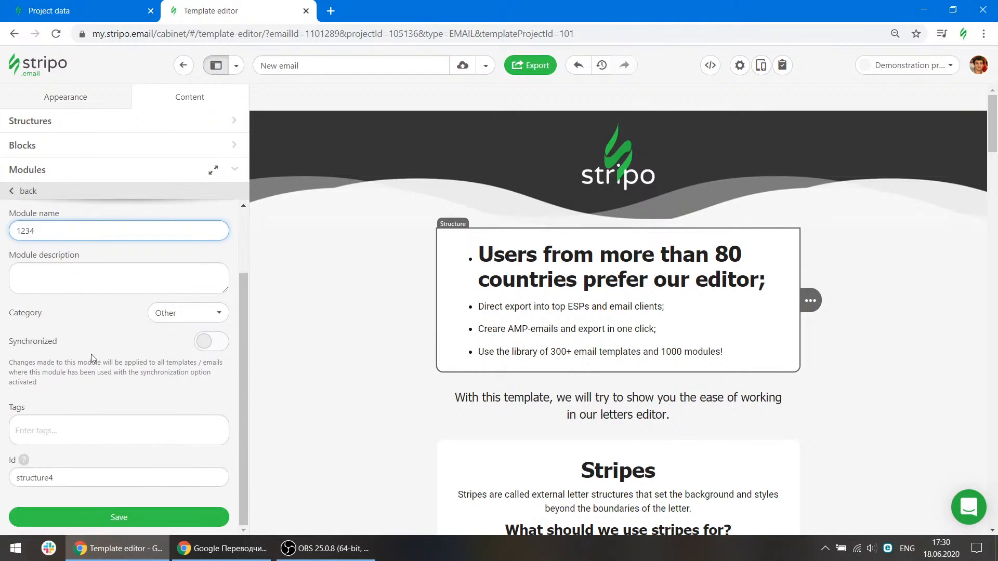
scroll(92, 353, up, 3)
drag(39, 313, 6, 318)
text(My test module)
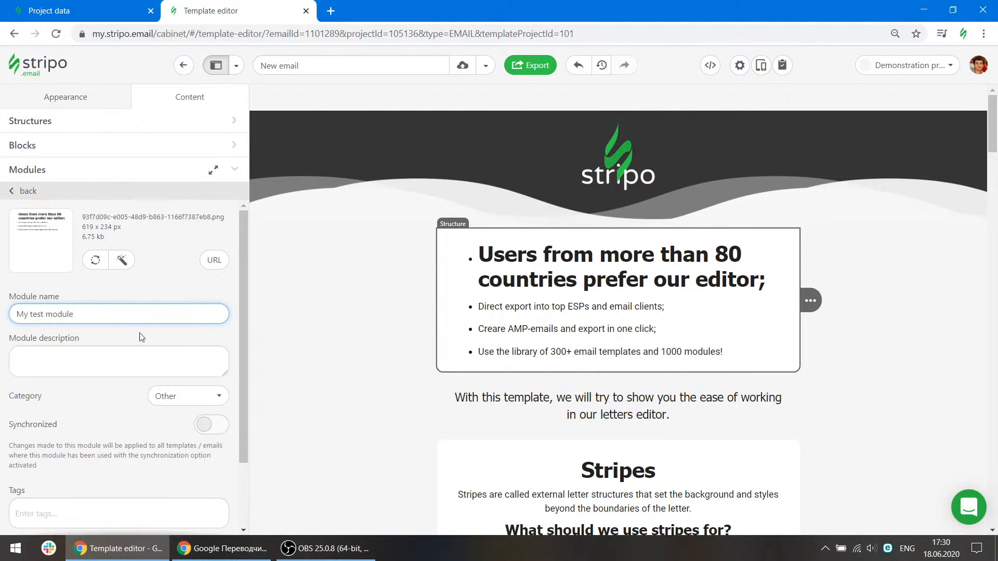
scroll(140, 337, down, 2)
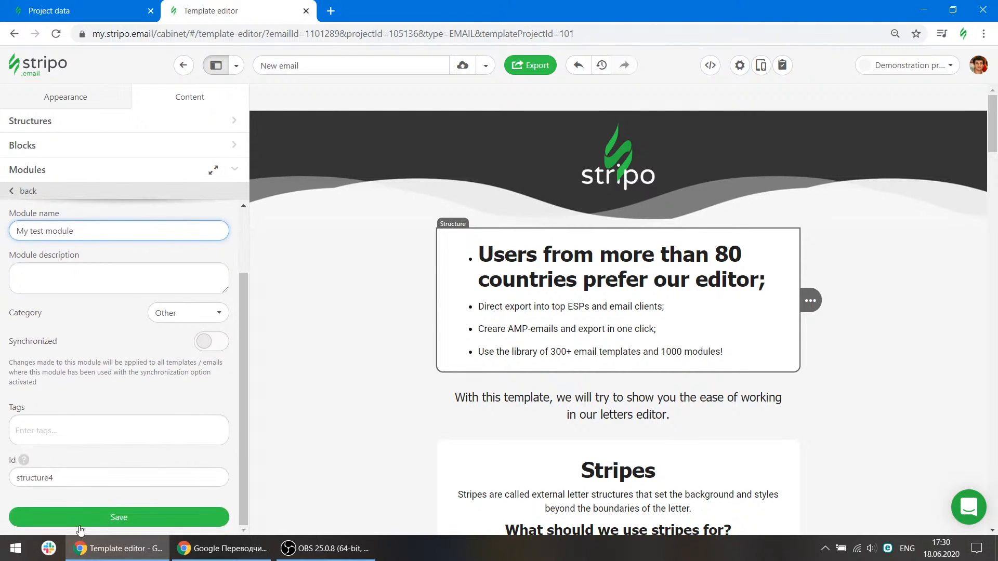
click(119, 517)
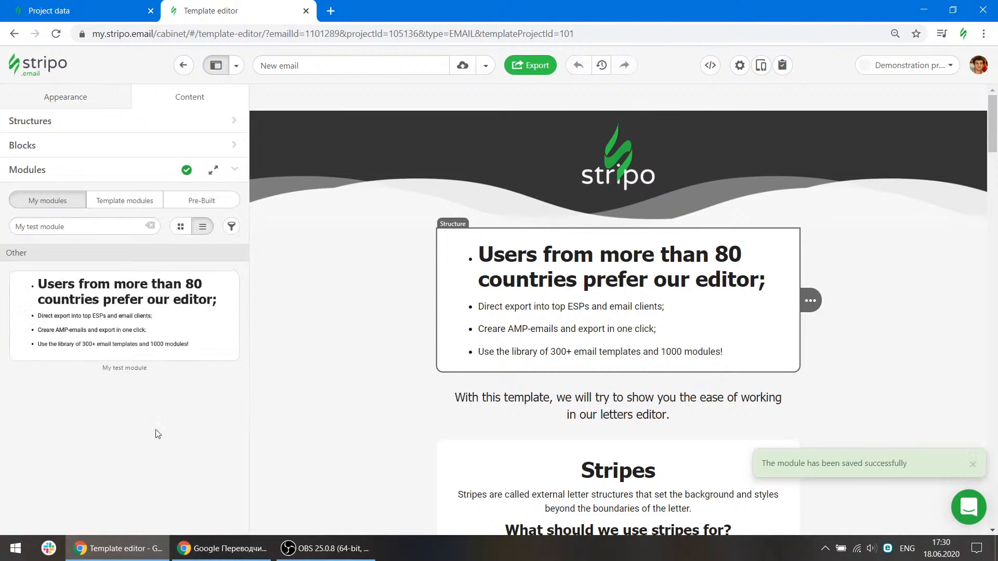
Search saved modules for "my" and insert My test module between the two product rows.
scroll(418, 357, down, 5)
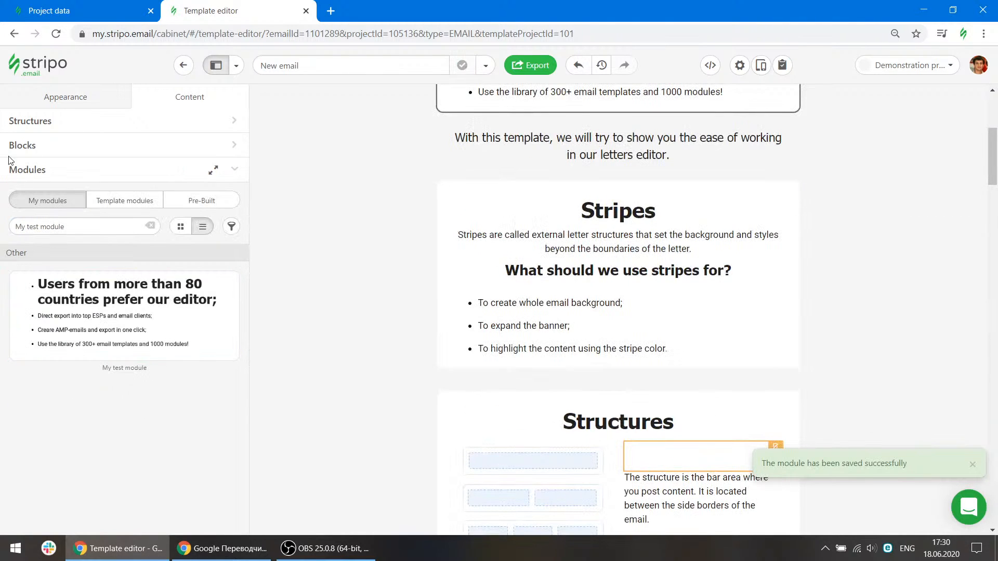
click(51, 146)
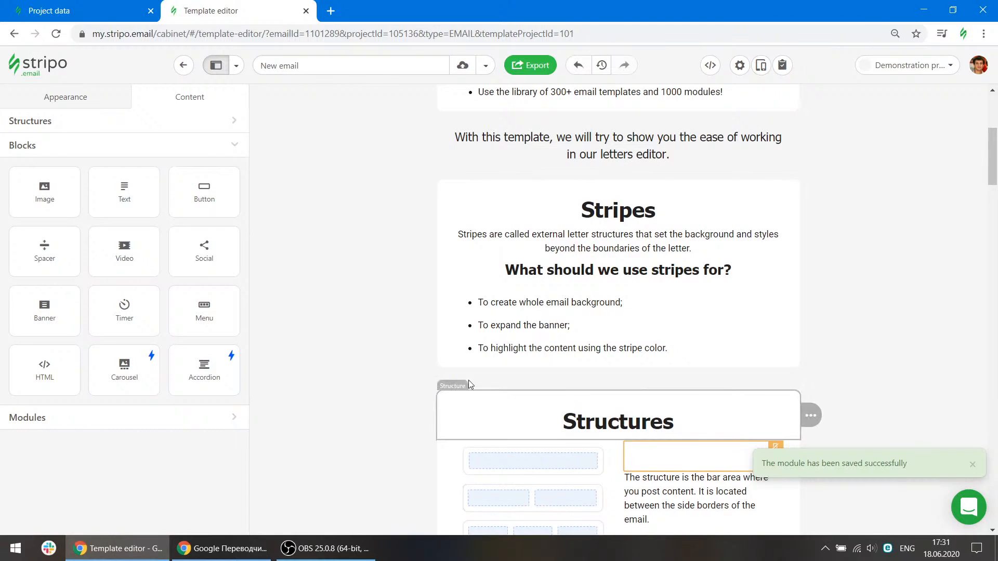
scroll(469, 379, down, 15)
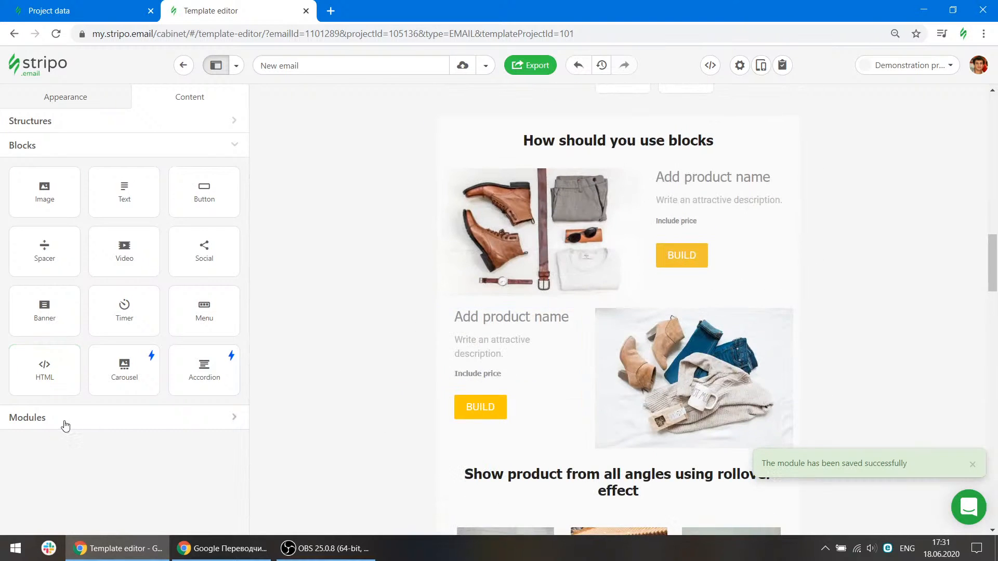
click(66, 421)
click(66, 227)
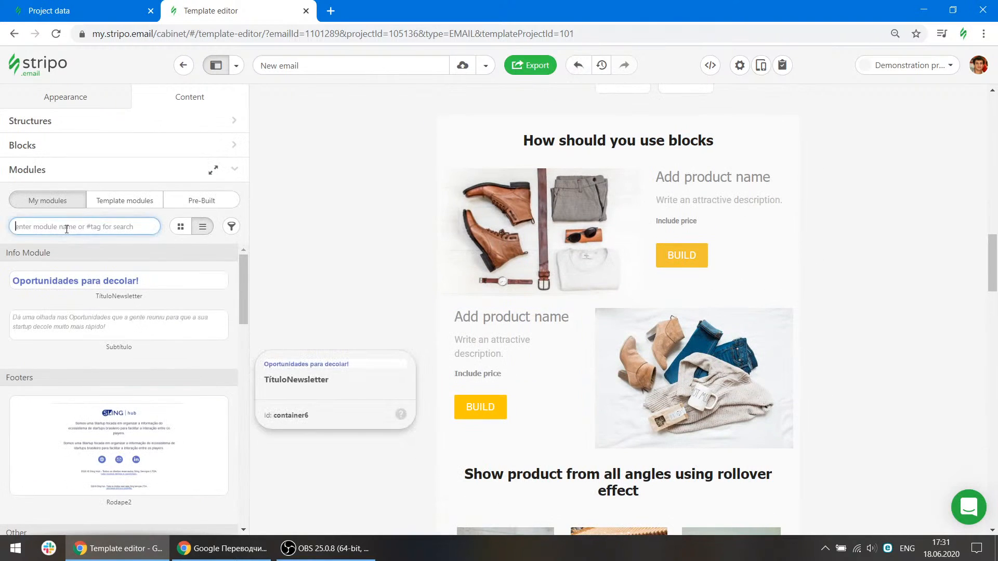
text(my)
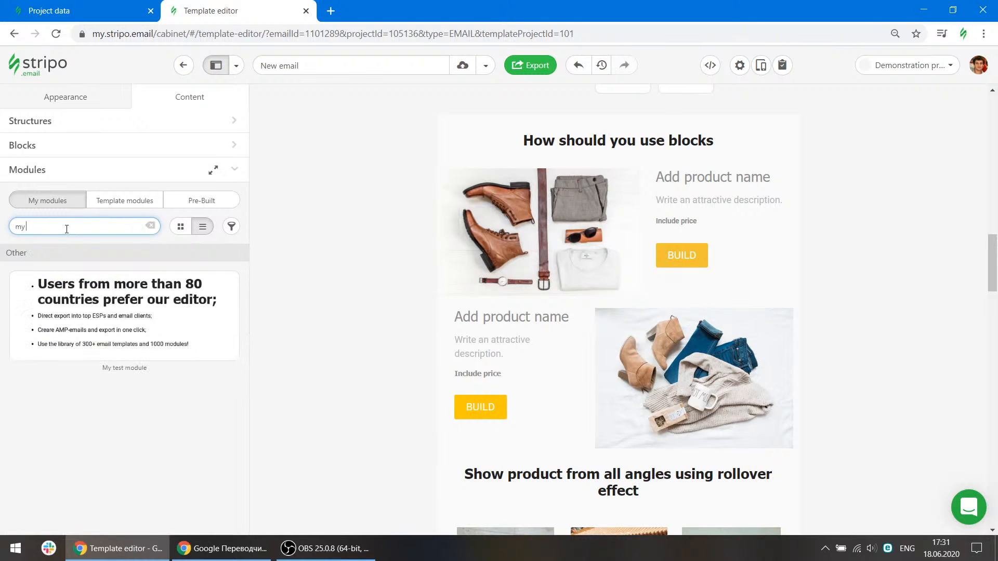
drag(104, 317, 545, 314)
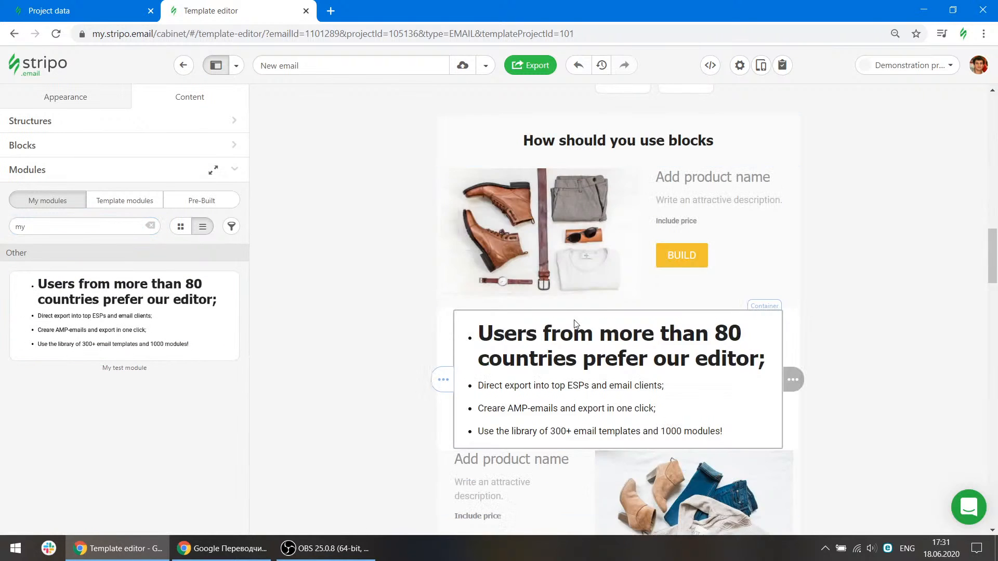
Insert another copy of My test module below the banner's TRY IT OUT button, then delete it.
scroll(755, 381, down, 10)
drag(67, 267, 618, 343)
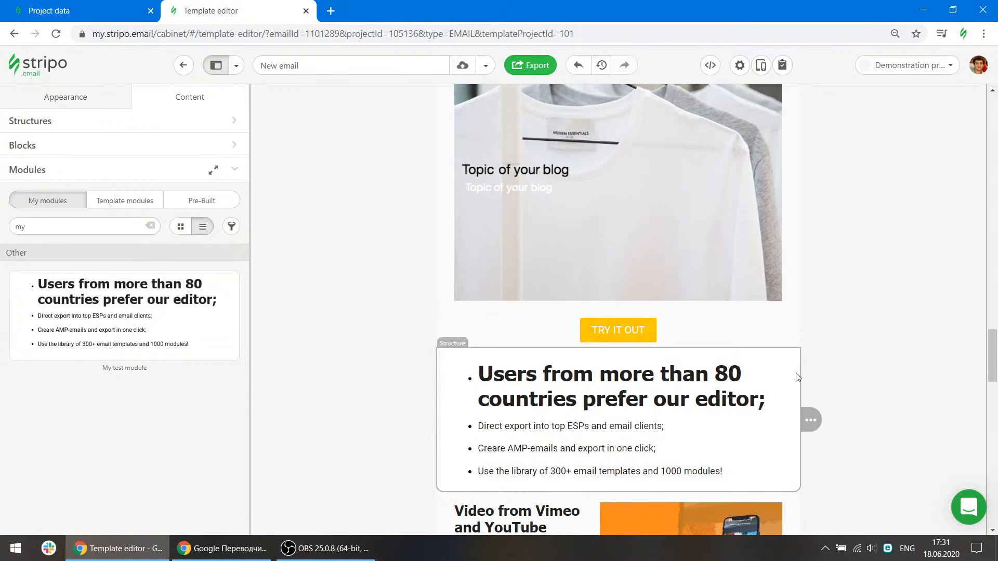
mouse_move(809, 419)
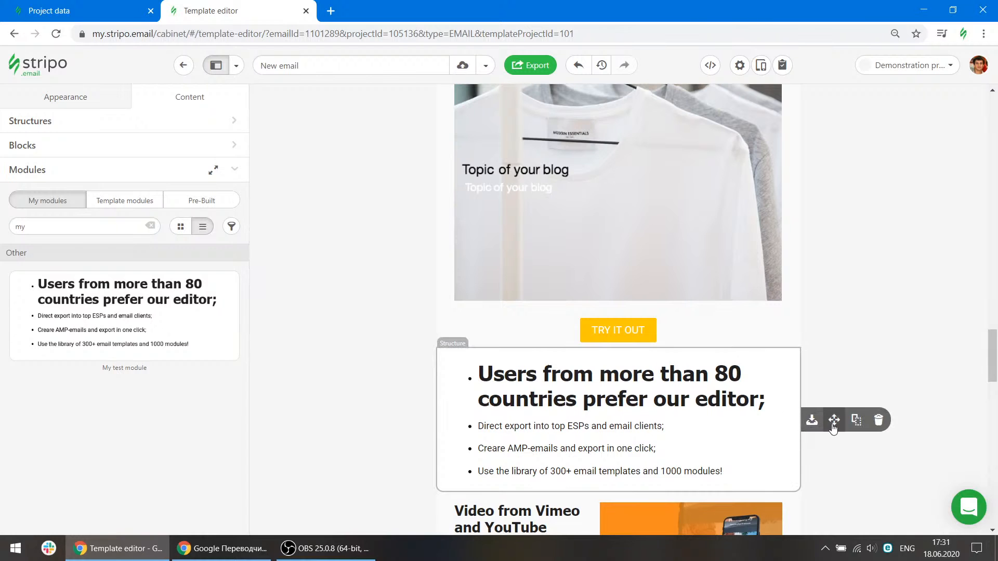
click(878, 420)
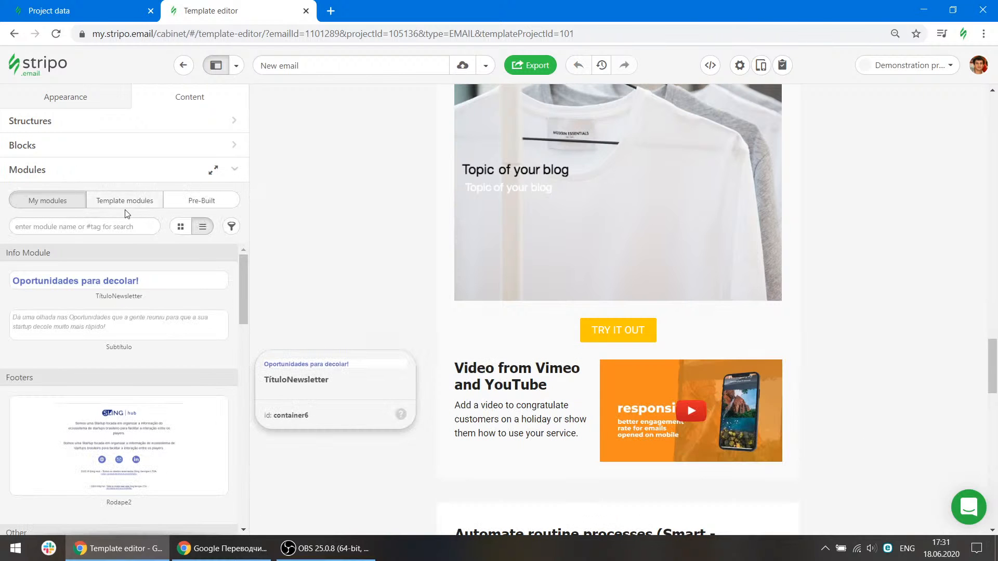
Browse the Pre-Built module library.
click(201, 201)
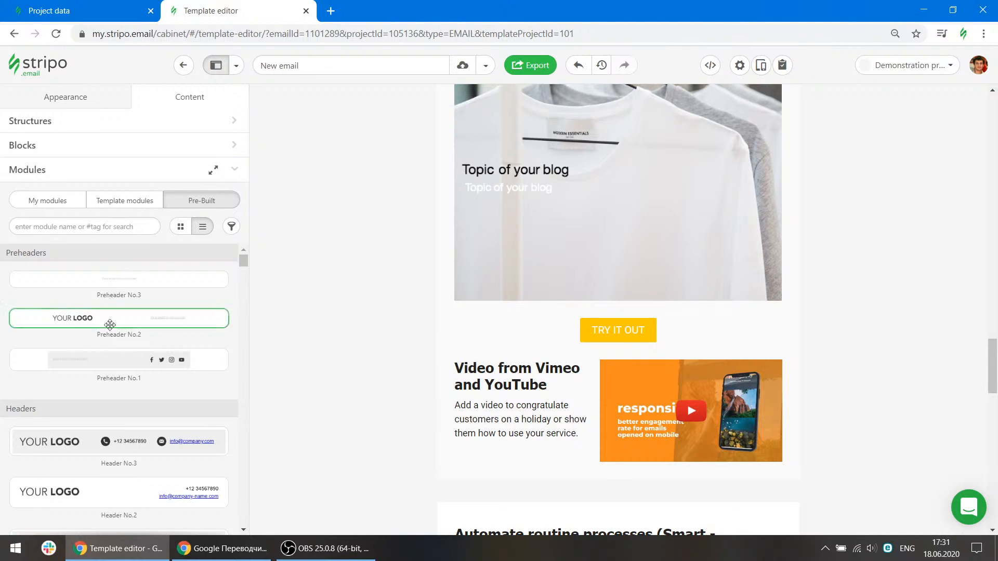
scroll(108, 354, down, 3)
scroll(108, 354, down, 10)
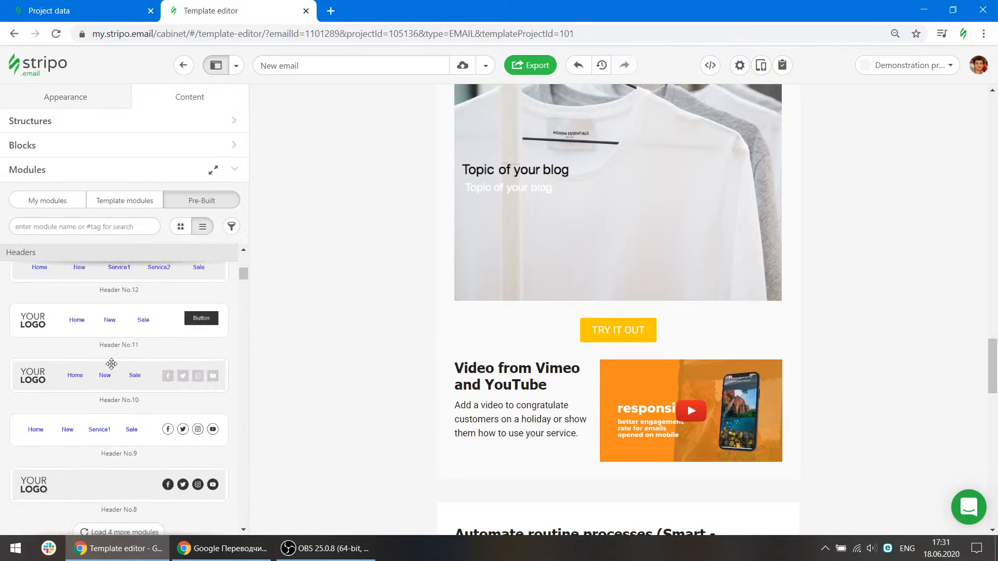
scroll(141, 426, down, 5)
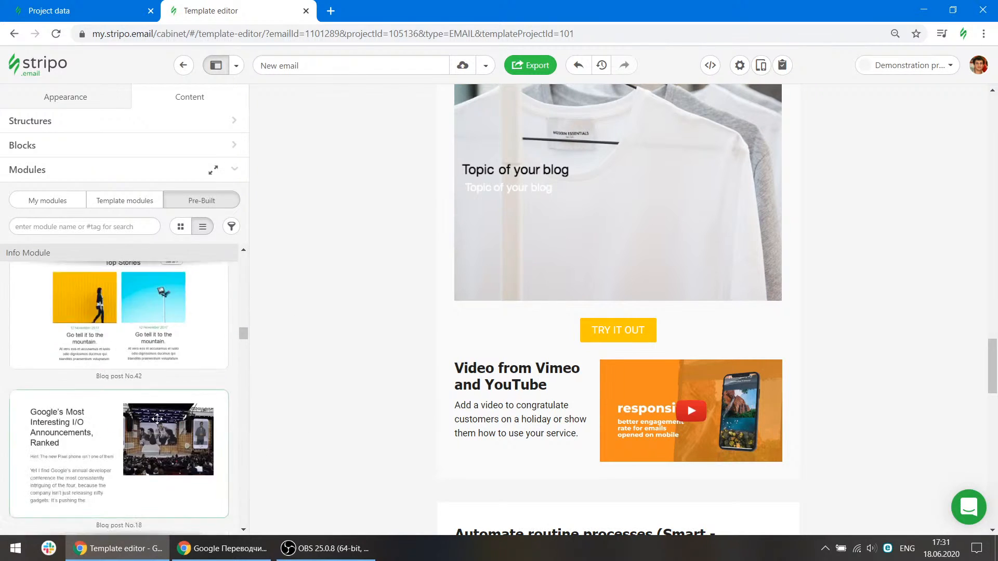
drag(243, 345, 248, 260)
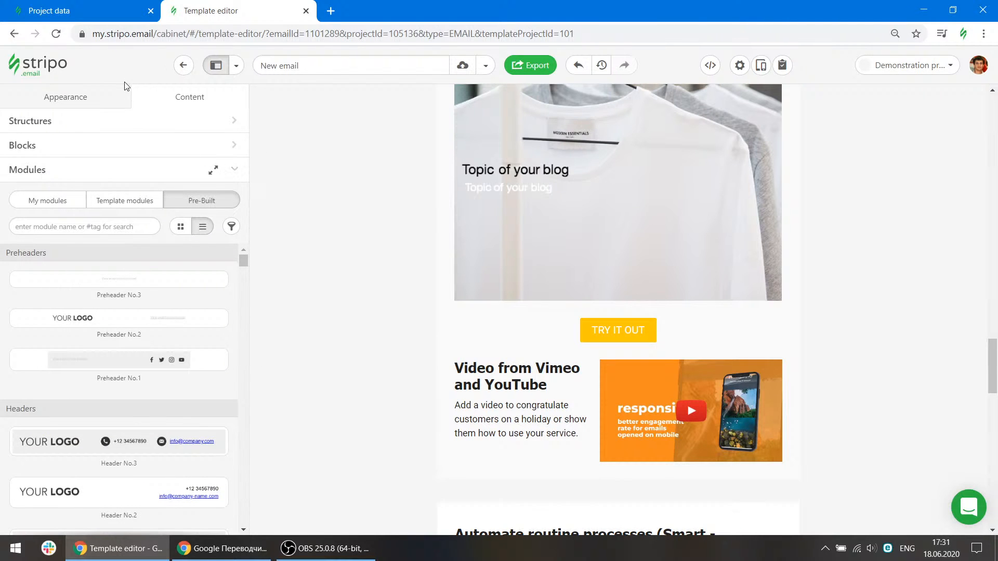
scroll(532, 351, up, 10)
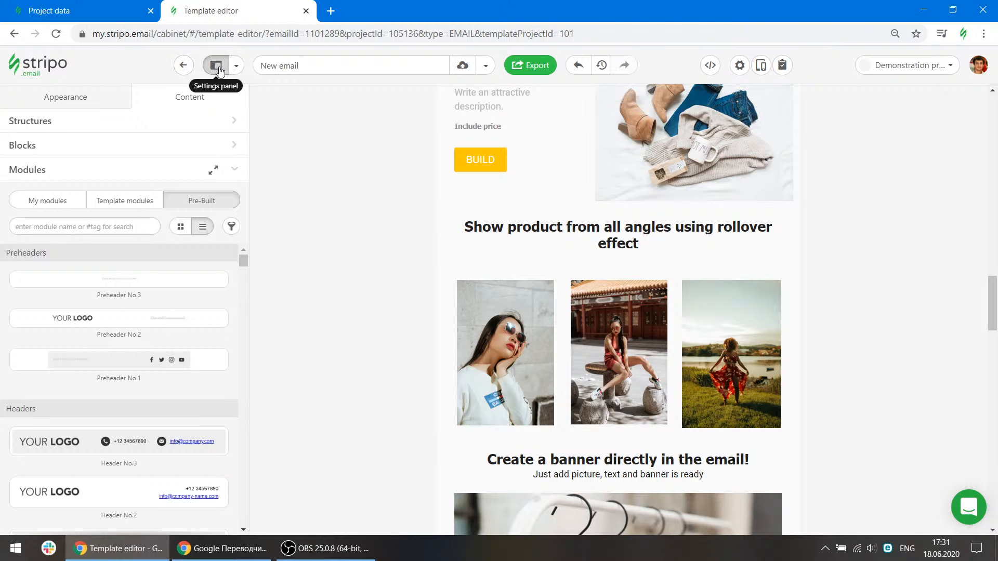
Try the settings panel position options and hide and show the settings panel.
click(236, 66)
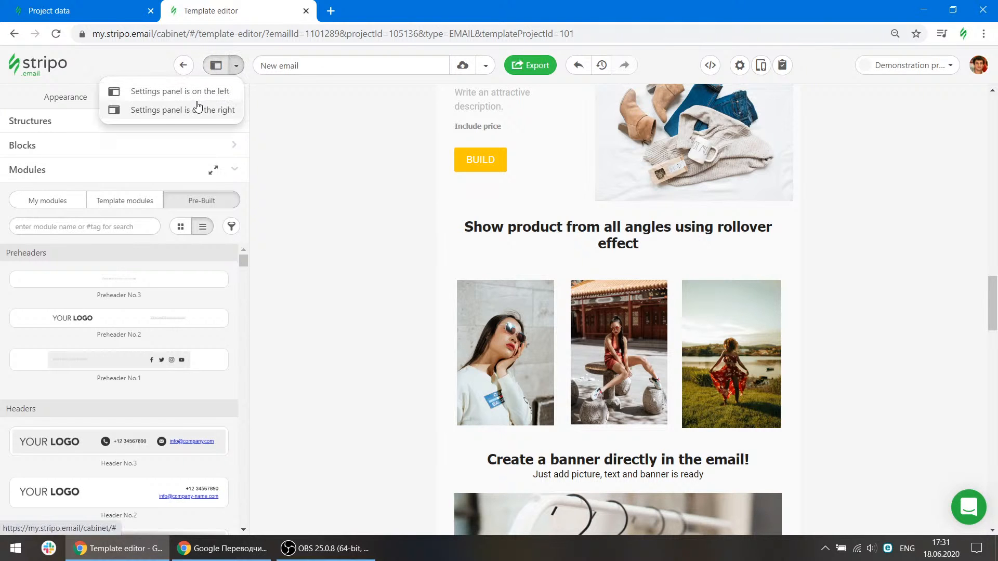
click(198, 110)
click(235, 66)
click(207, 93)
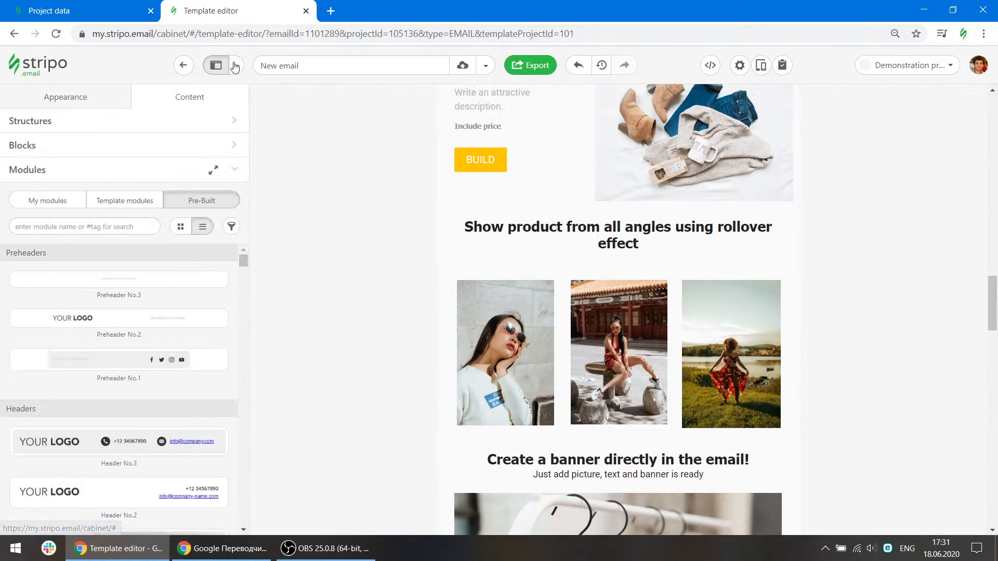
click(215, 66)
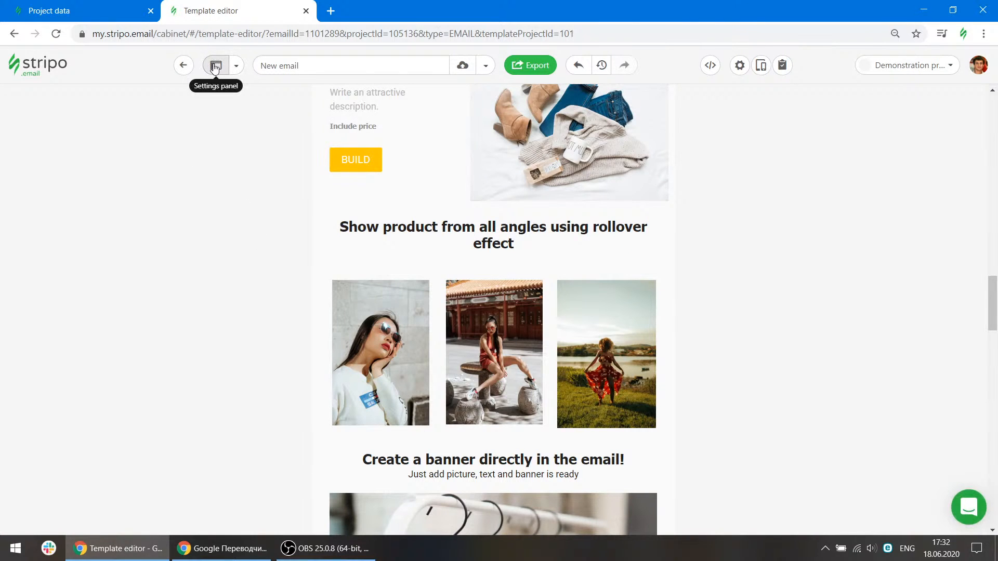
click(215, 66)
Save the email.
scroll(464, 174, up, 10)
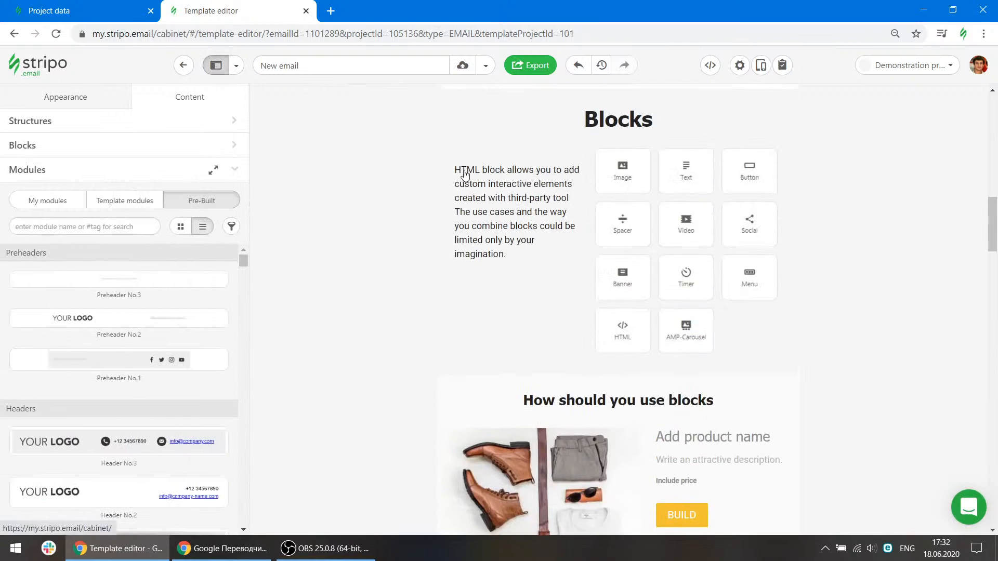
scroll(463, 113, up, 4)
click(364, 69)
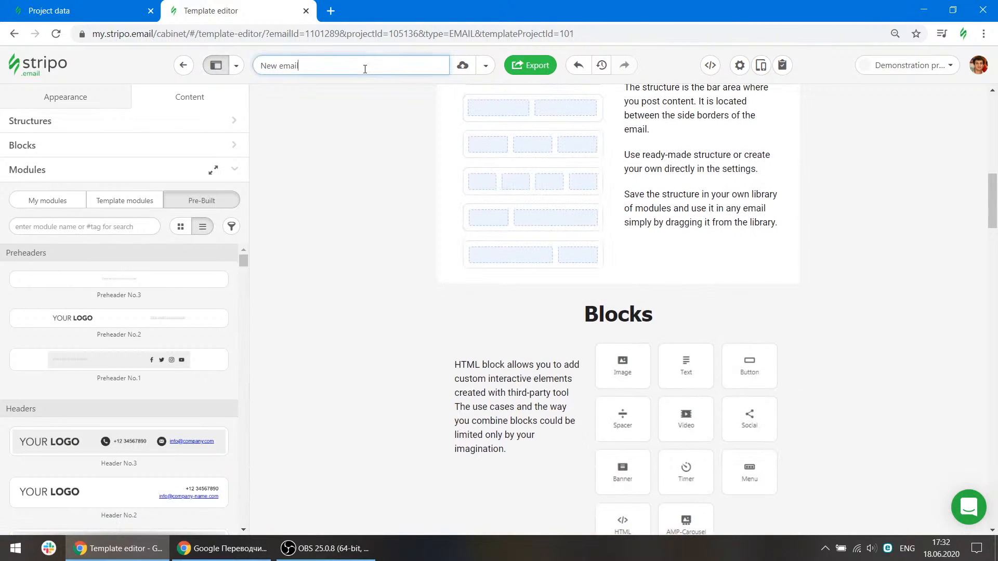
click(463, 67)
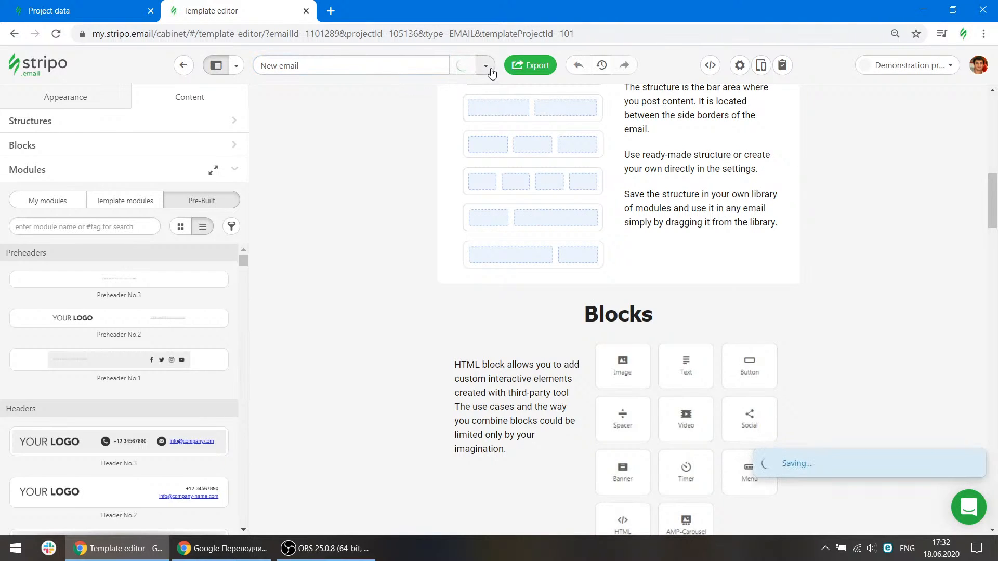
click(486, 66)
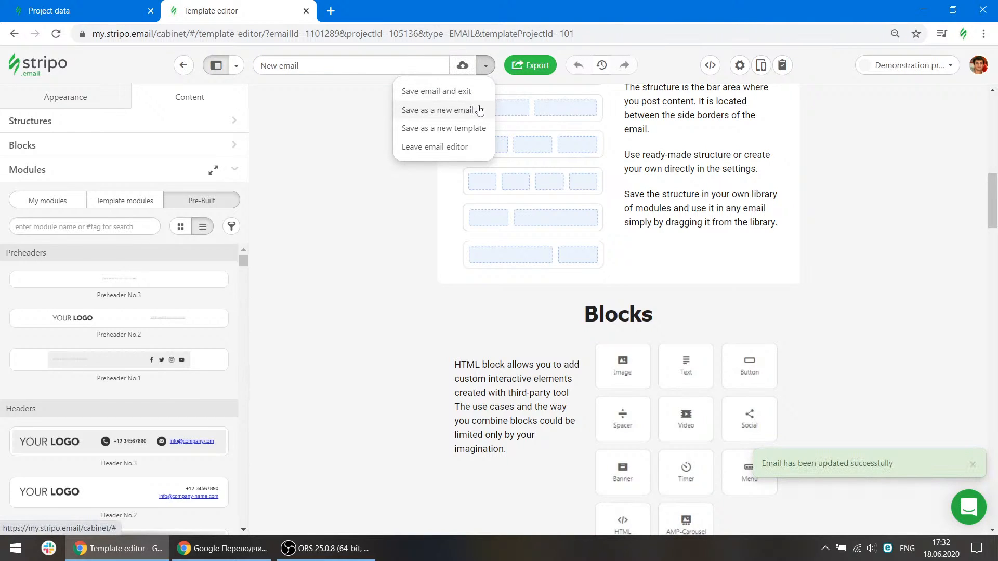
click(503, 78)
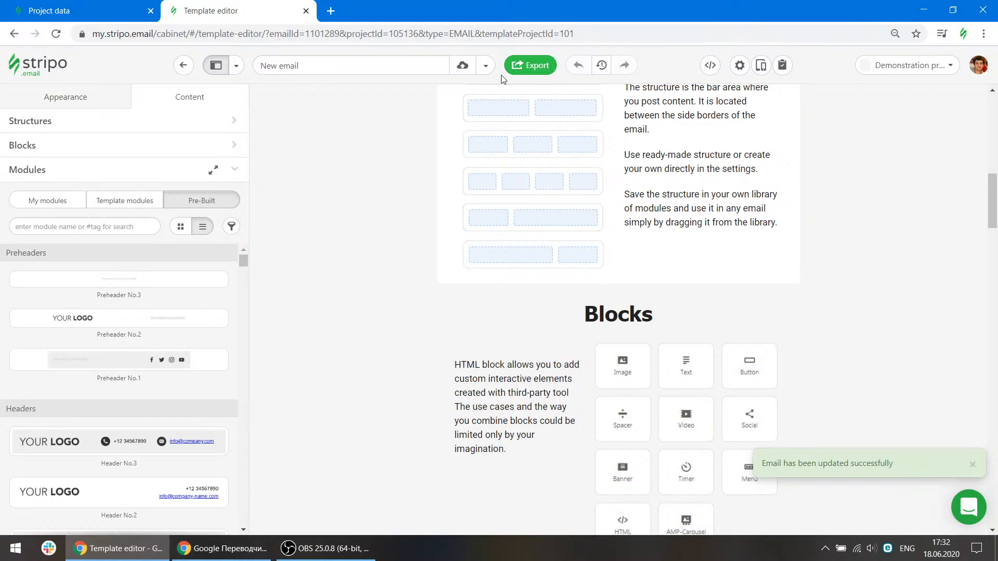
Export the email as a downloaded HTML file.
click(532, 71)
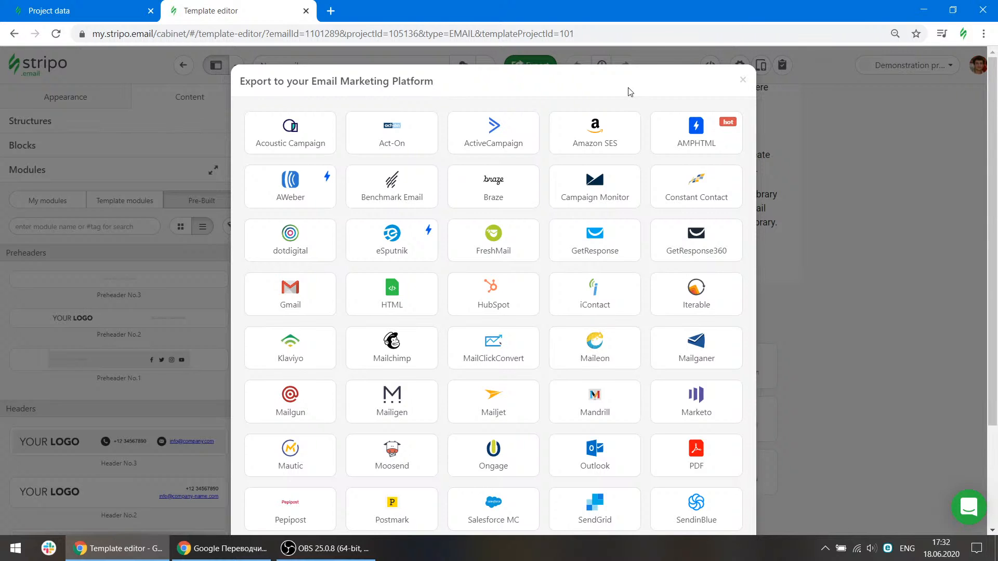
scroll(547, 236, down, 3)
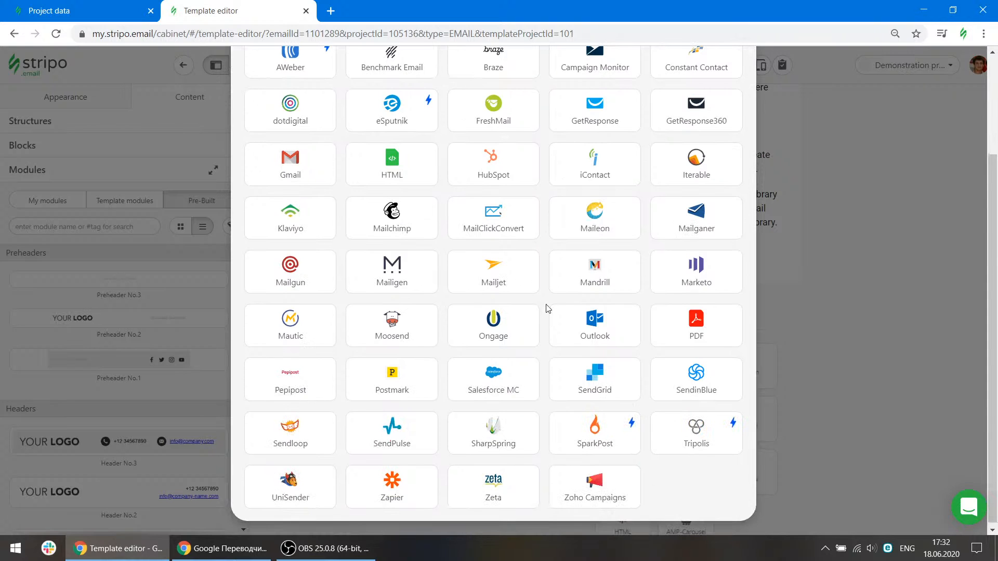
scroll(547, 308, up, 3)
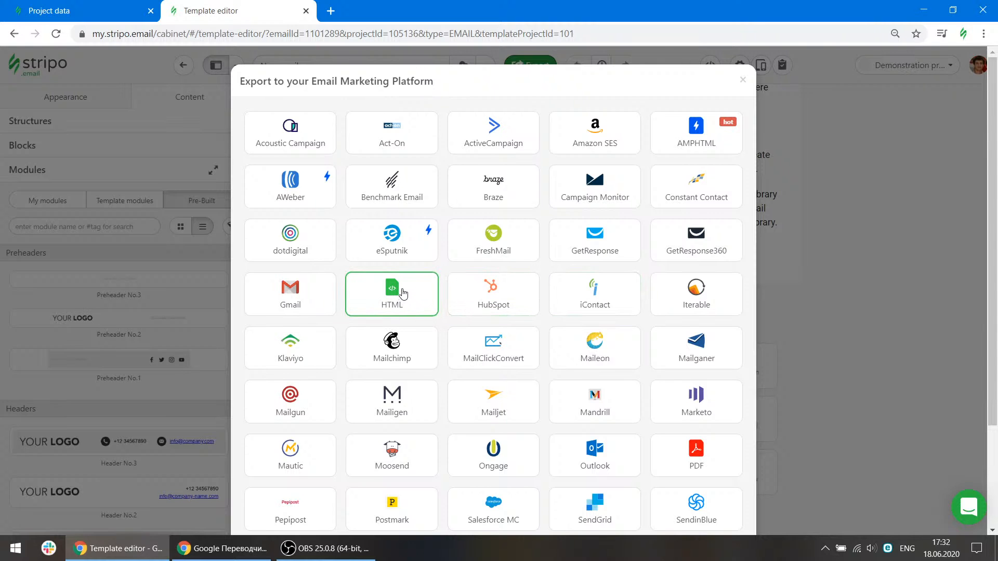
click(407, 294)
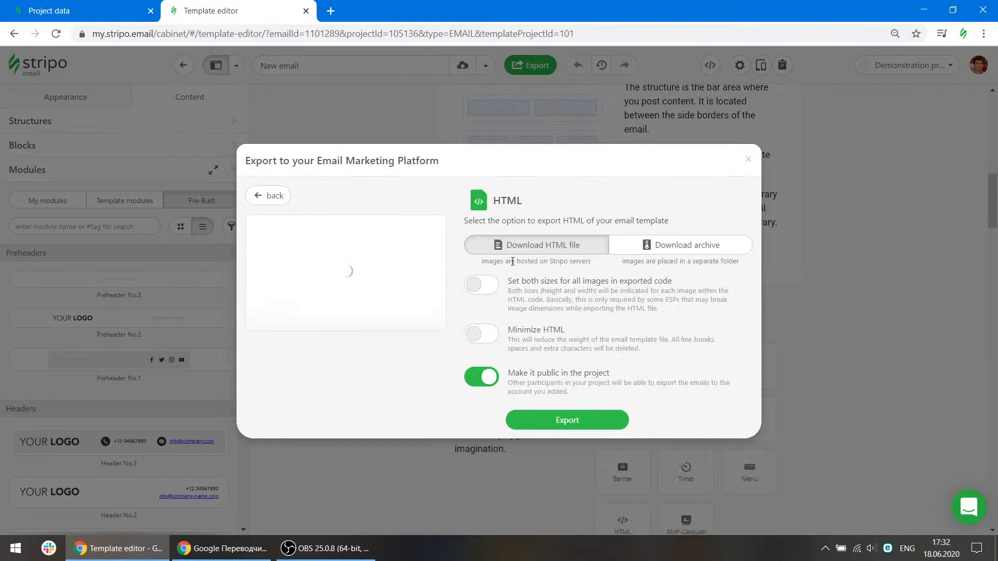
click(575, 421)
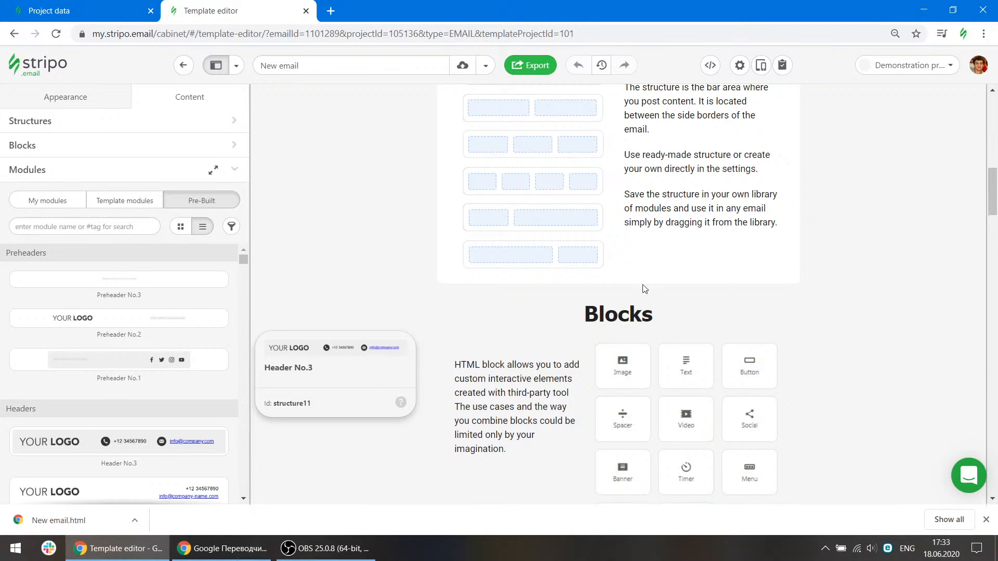
Delete the header stripe with the Stripo logo, then undo and redo the deletion.
scroll(884, 246, up, 10)
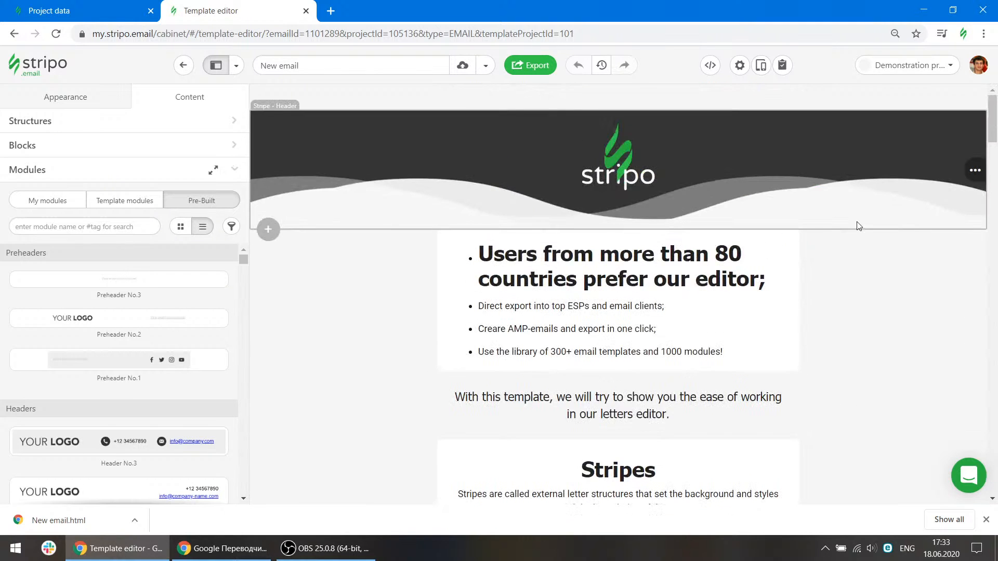
click(855, 225)
click(906, 171)
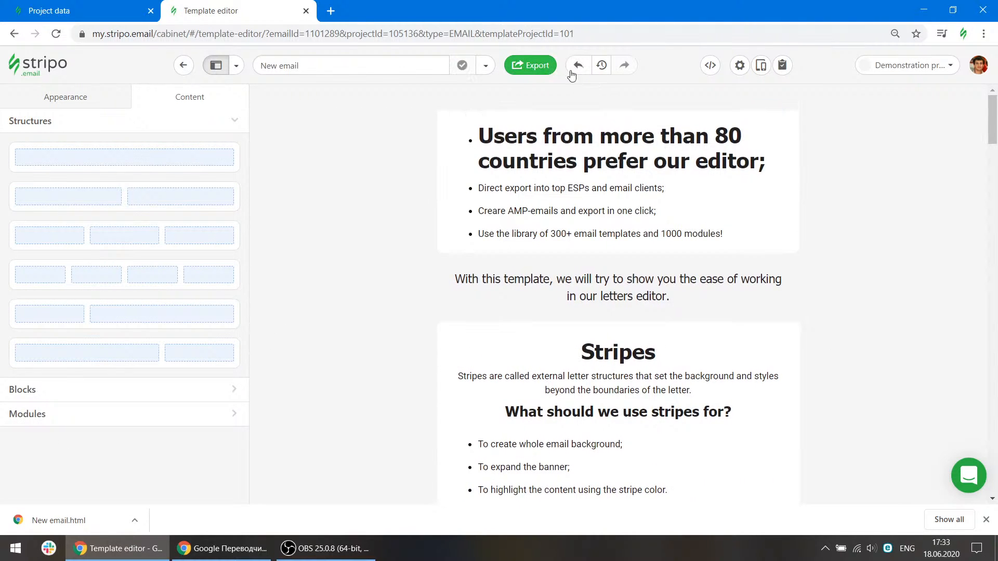
click(579, 66)
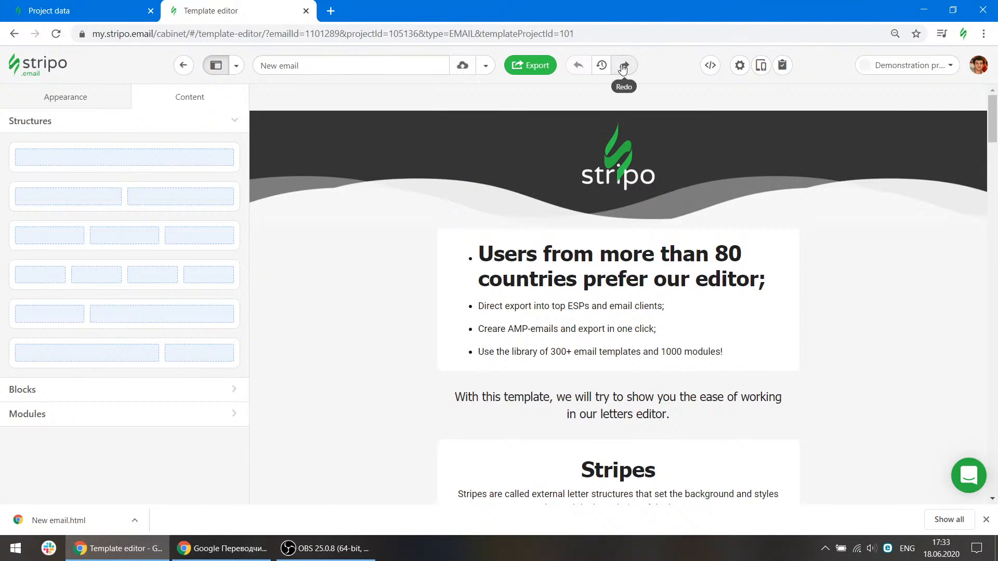
click(623, 65)
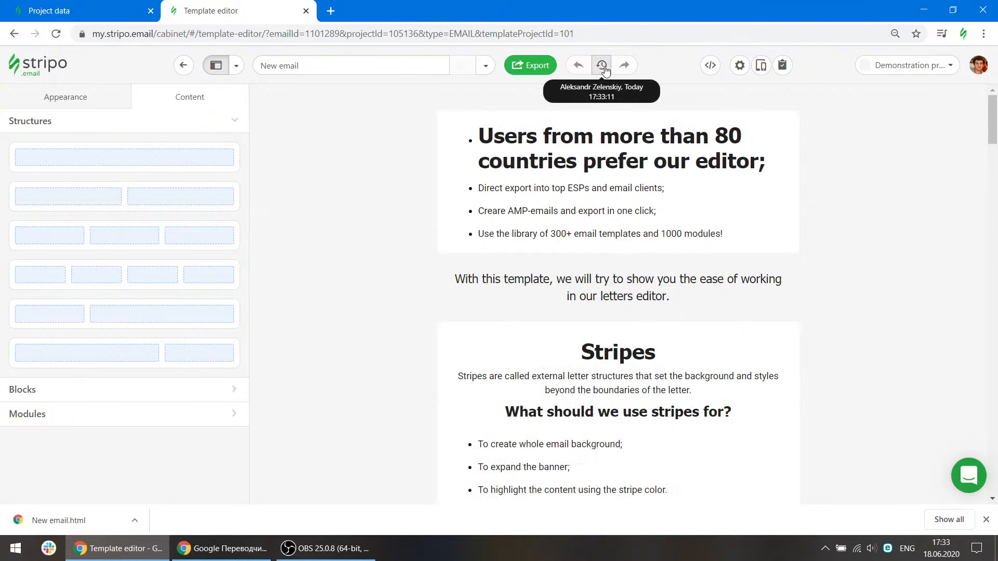
Open the version history and examine earlier versions and their options.
click(601, 65)
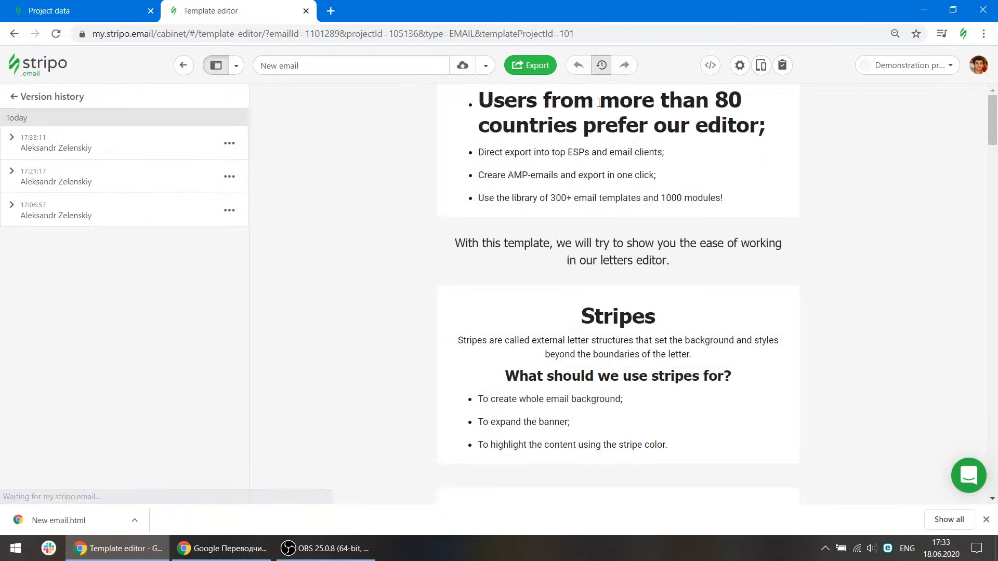
click(11, 142)
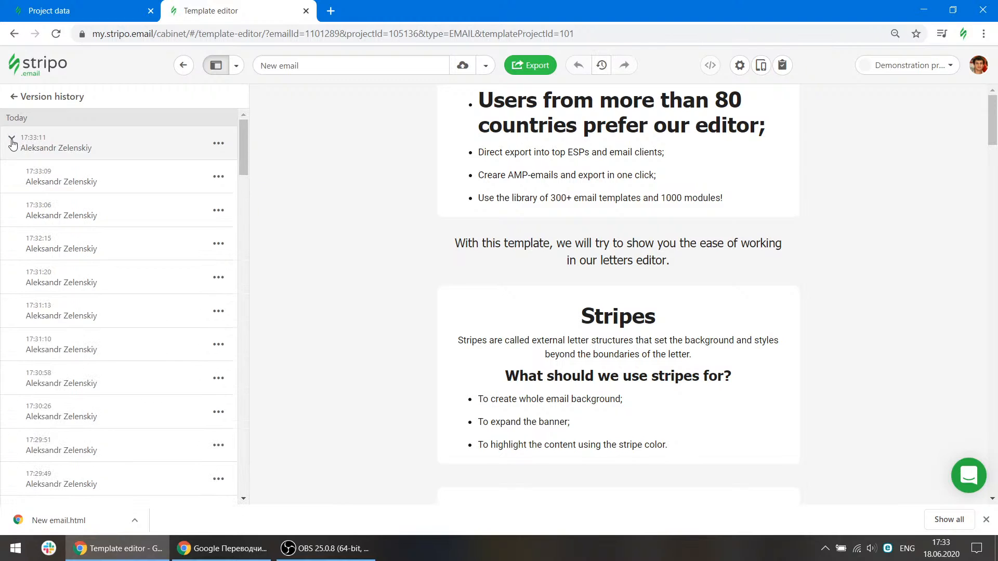
scroll(130, 383, down, 7)
click(130, 371)
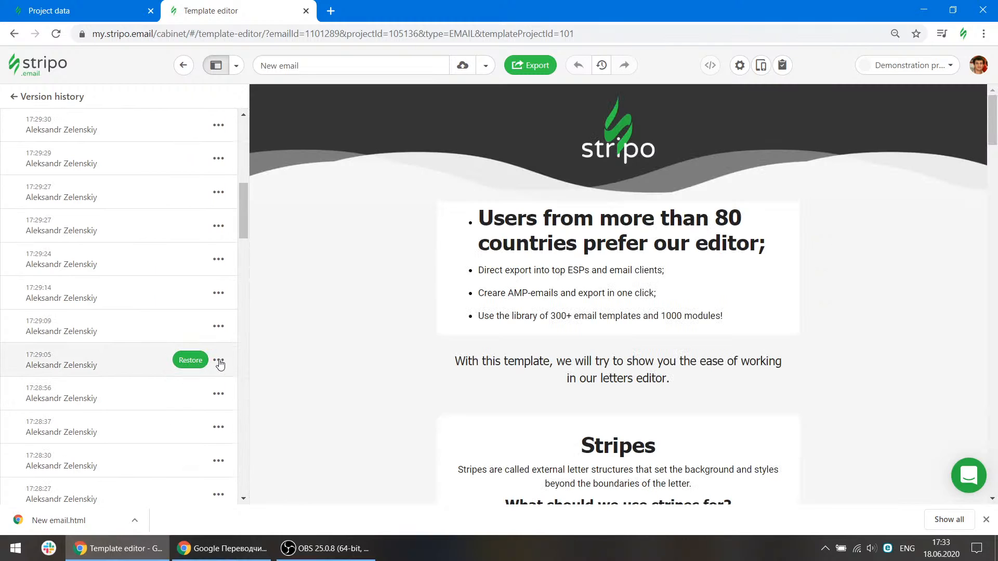
click(219, 361)
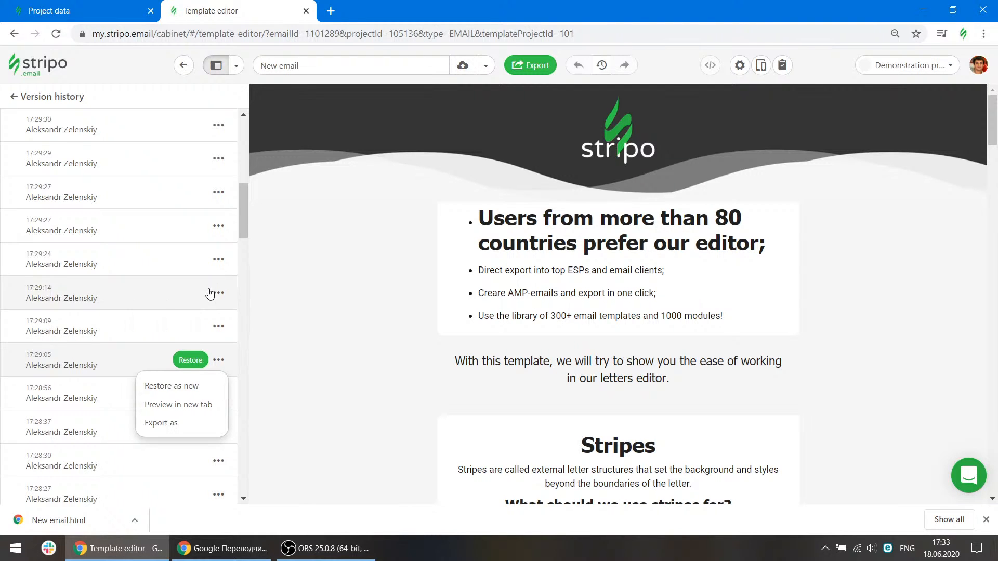
scroll(211, 294, down, 20)
scroll(211, 294, down, 6)
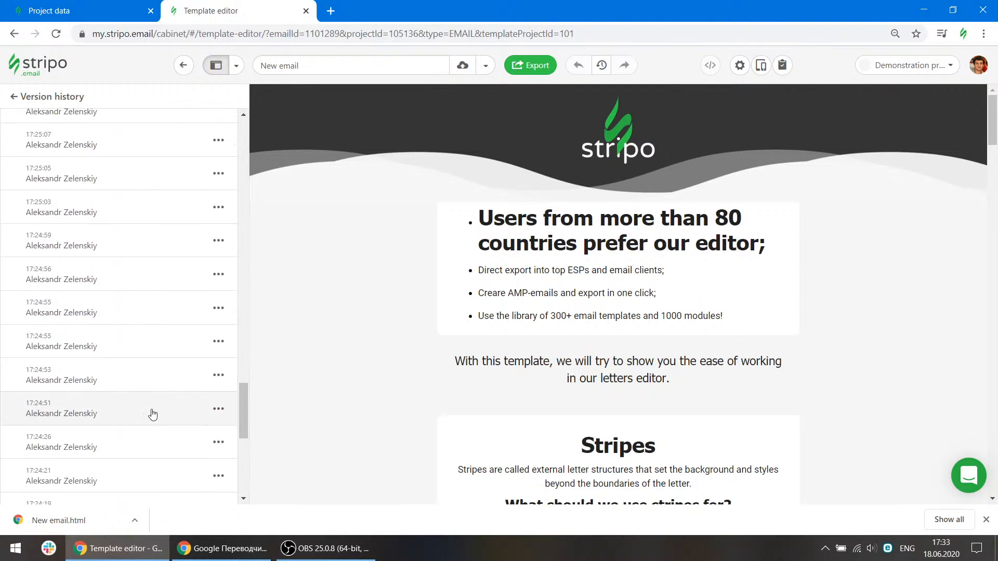
click(30, 97)
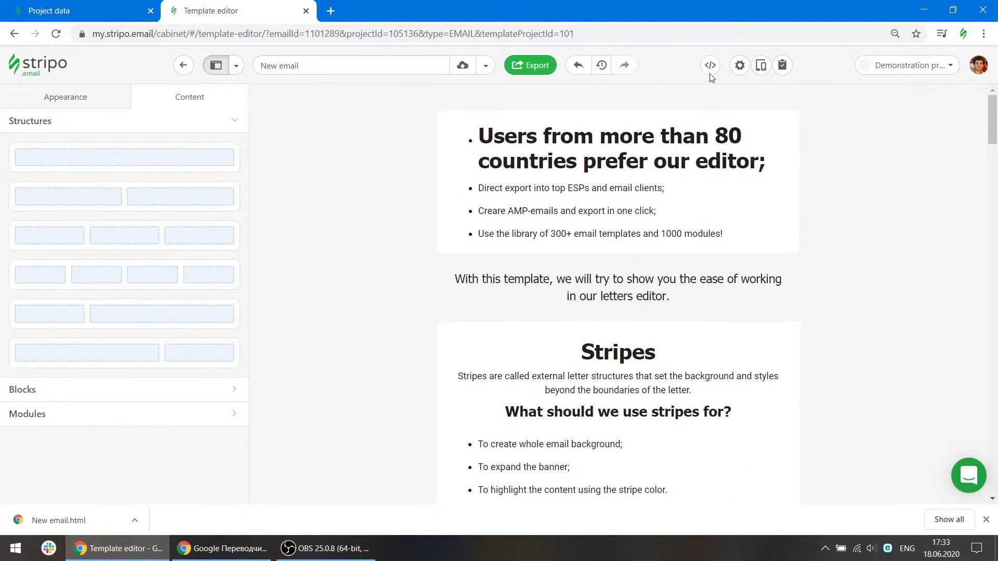
Inspect the email settings with the subject field, then open the email preview.
click(740, 67)
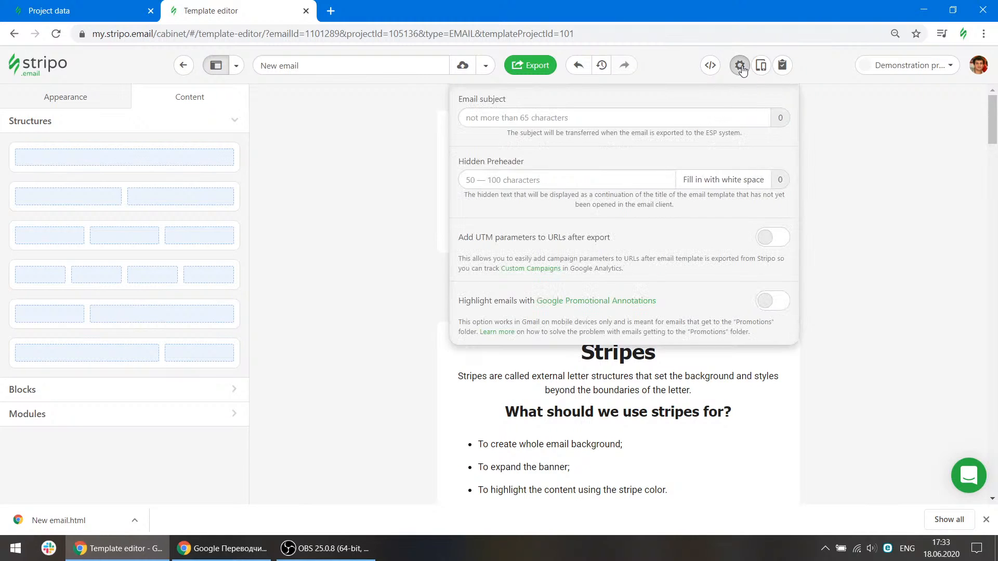
click(587, 120)
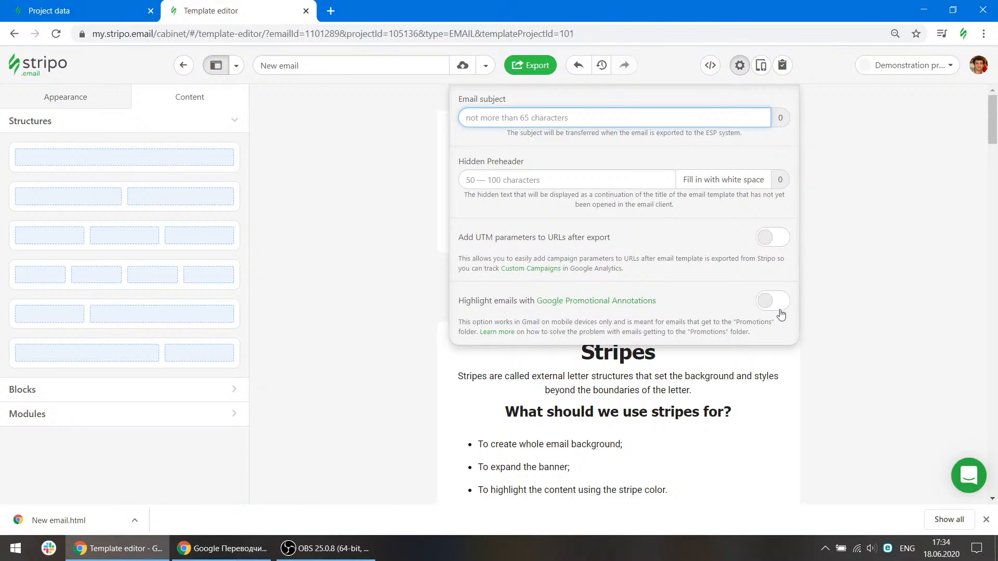
click(752, 67)
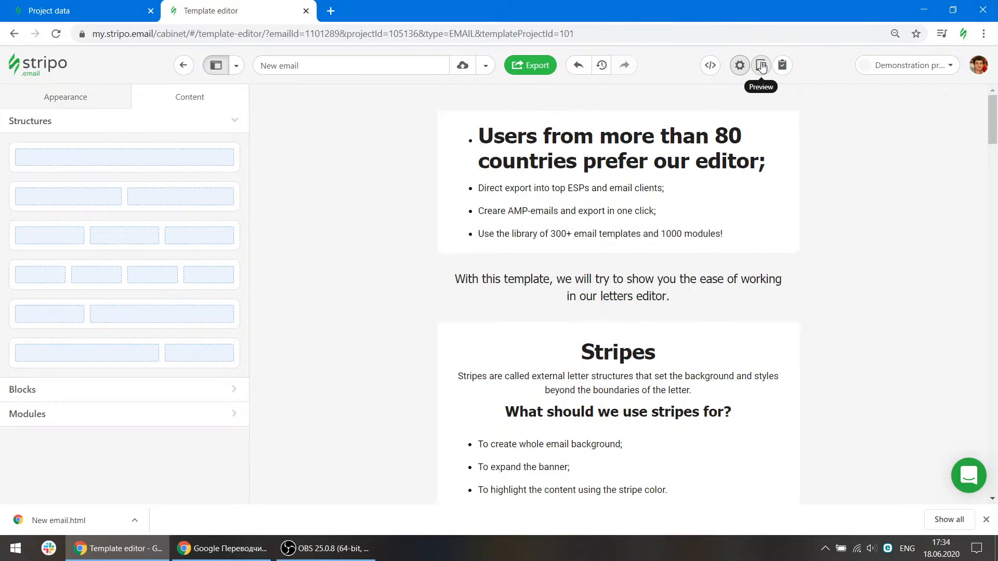
click(760, 66)
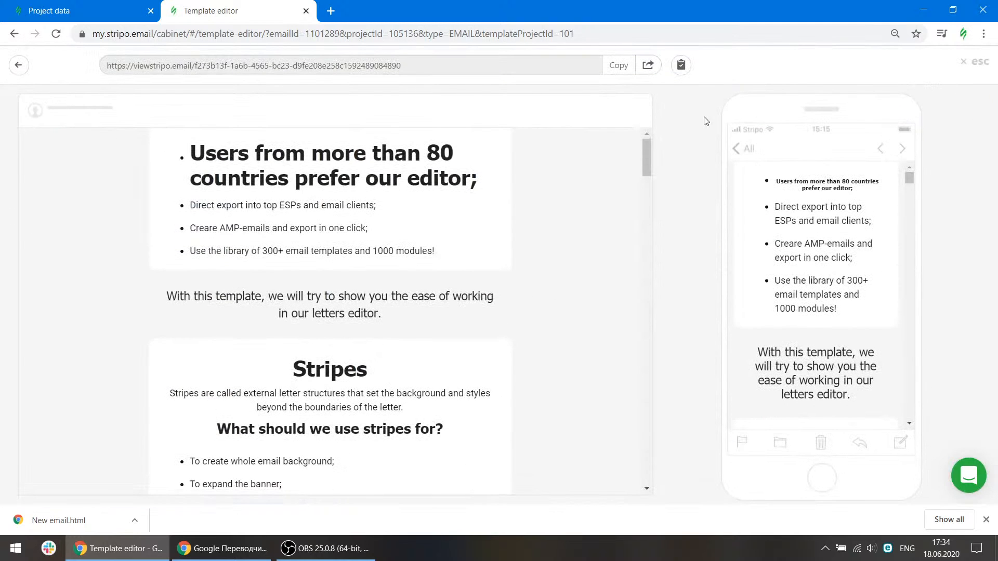
Exit the email preview, open the test-email panel and clear the recipient address field.
click(985, 520)
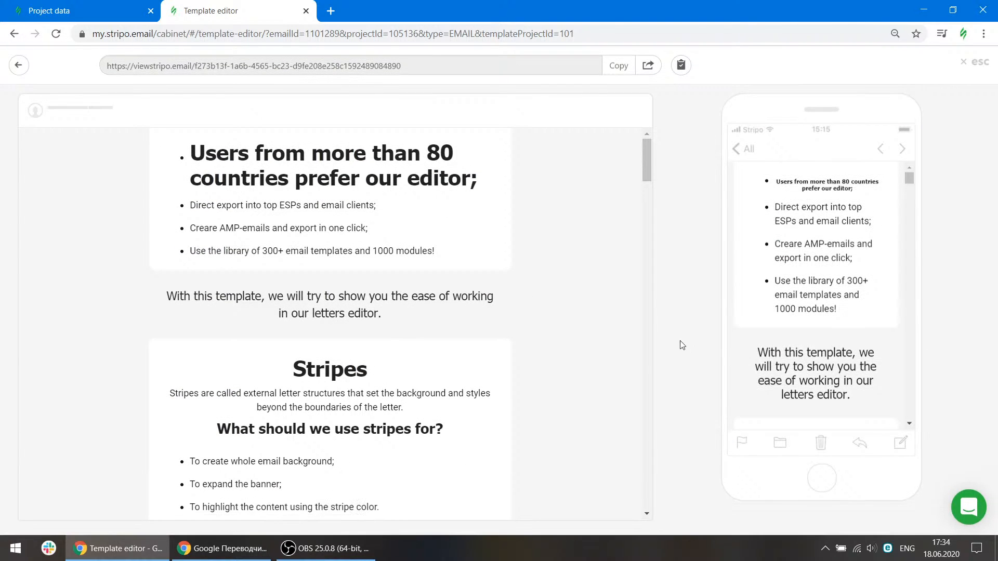
click(978, 62)
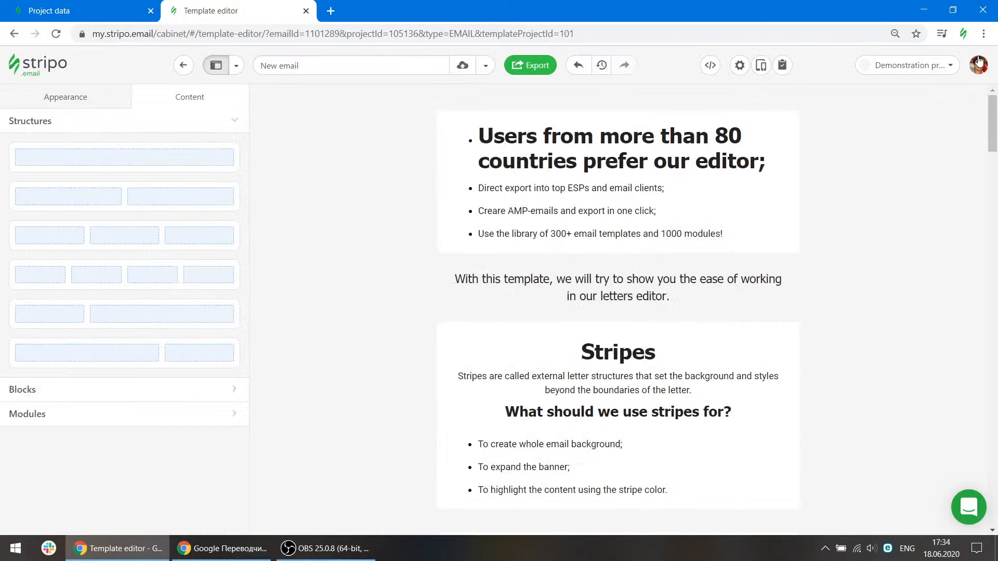
click(782, 66)
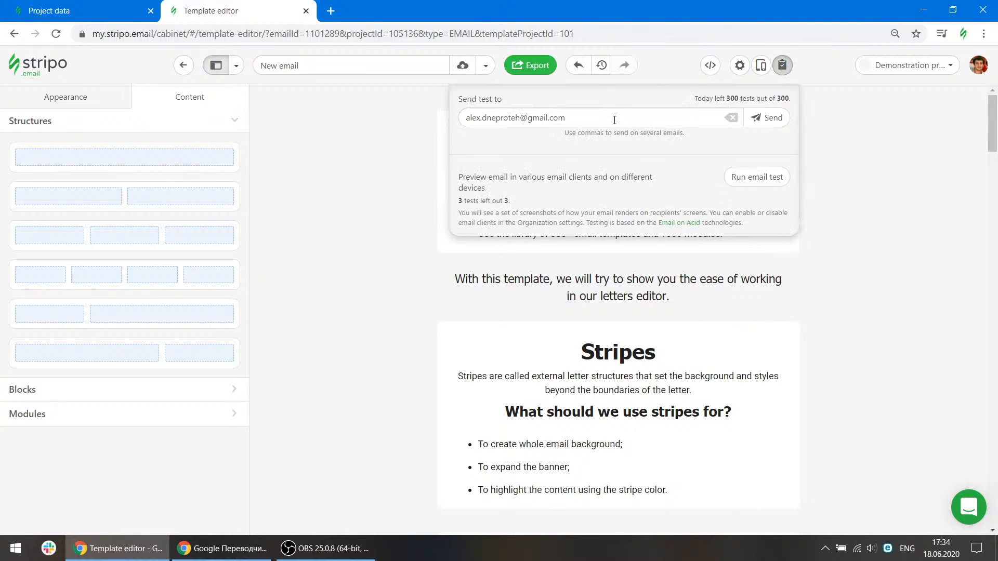
drag(614, 120, 474, 126)
key(BackSpace)
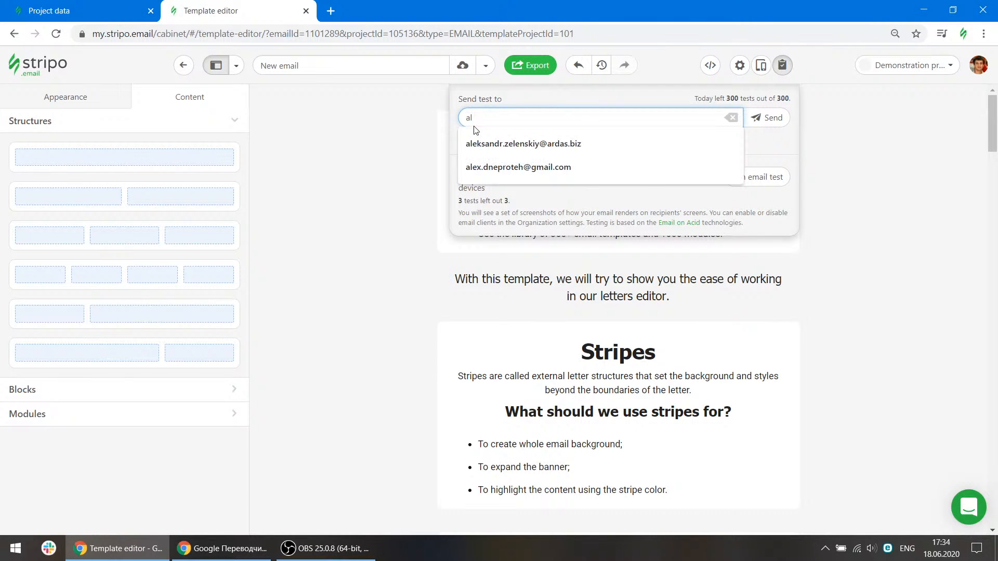
click(732, 118)
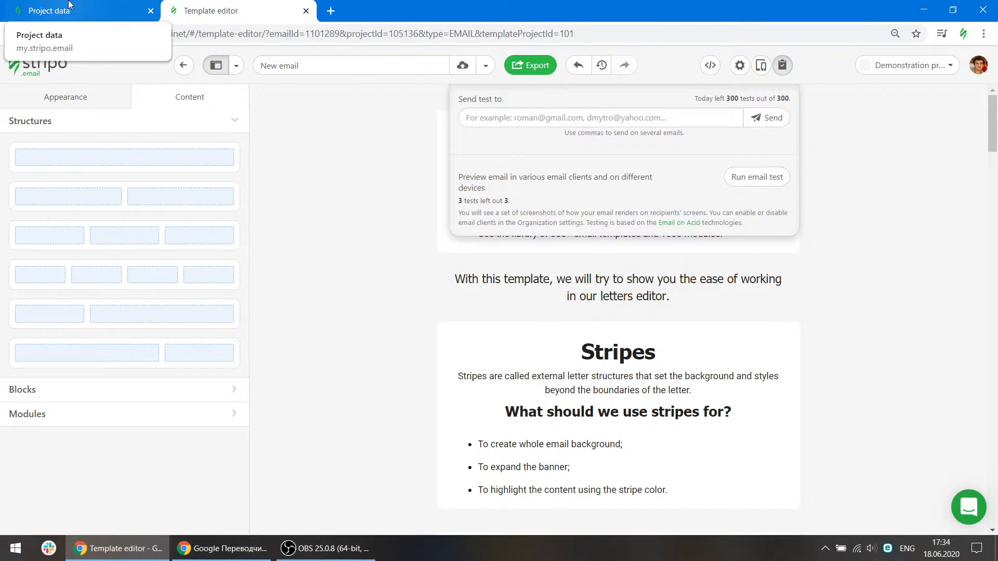
Examine the organization settings for email-client testing and the list of selected test devices, then return to the editor.
click(38, 5)
scroll(280, 229, up, 4)
click(78, 137)
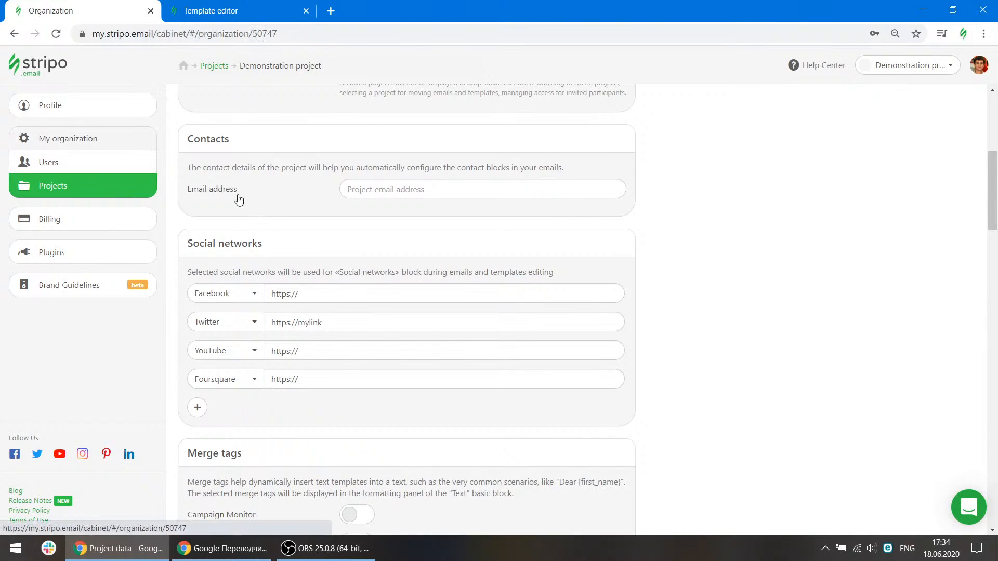
scroll(709, 294, down, 2)
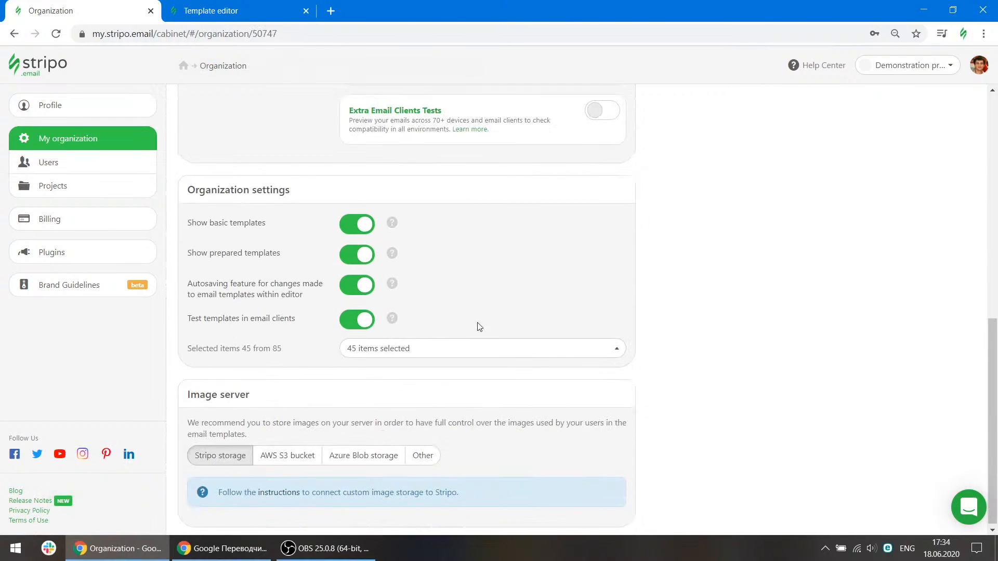
click(463, 347)
mouse_move(621, 174)
mouse_down()
mouse_move(619, 314)
mouse_move(615, 167)
mouse_up()
scroll(546, 280, up, 3)
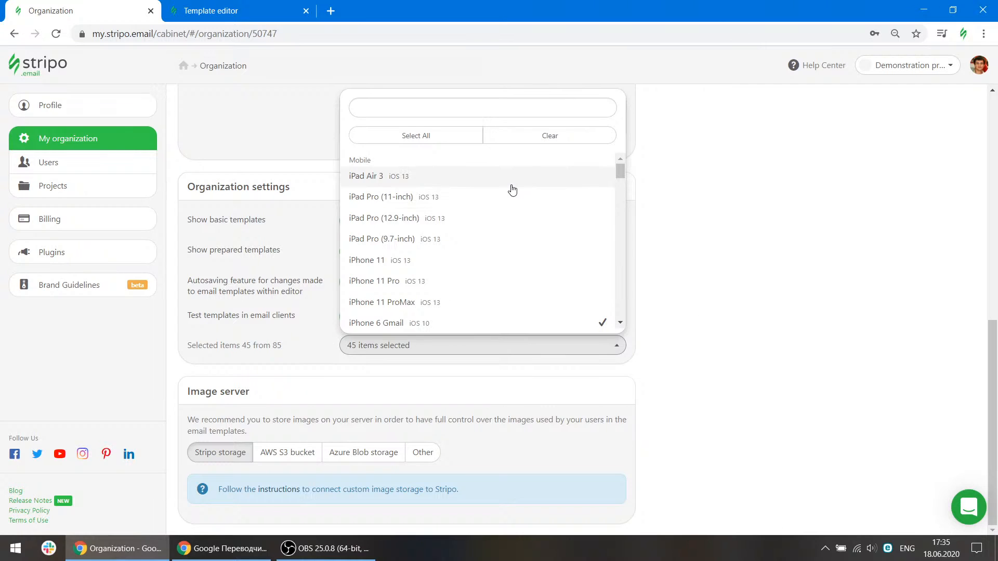
click(656, 270)
scroll(662, 271, up, 4)
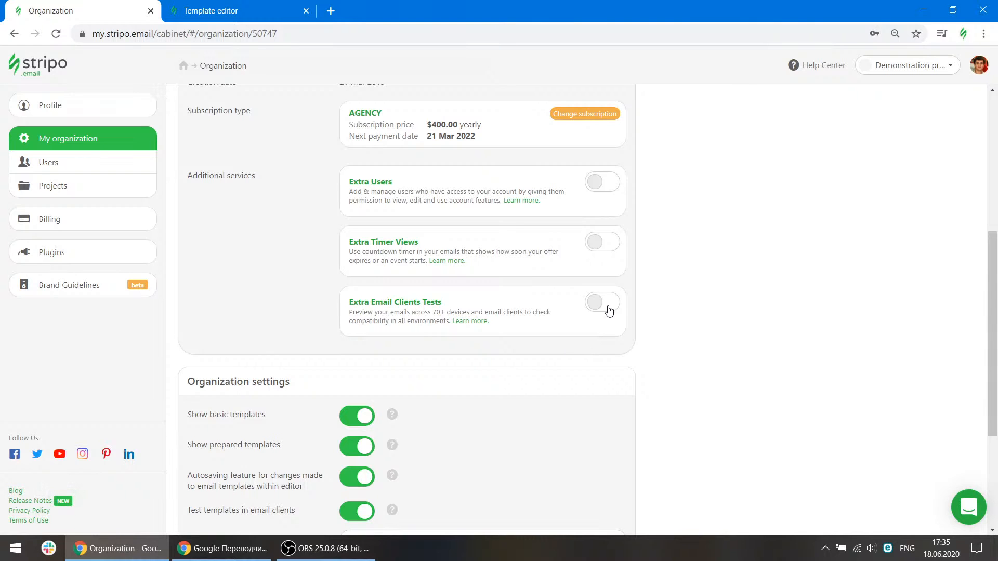
click(249, 6)
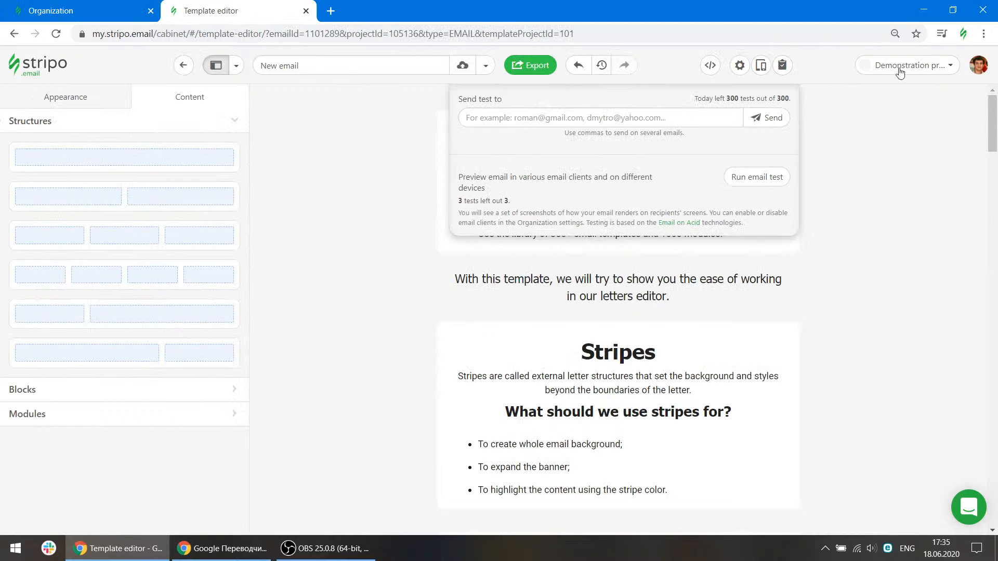
click(840, 67)
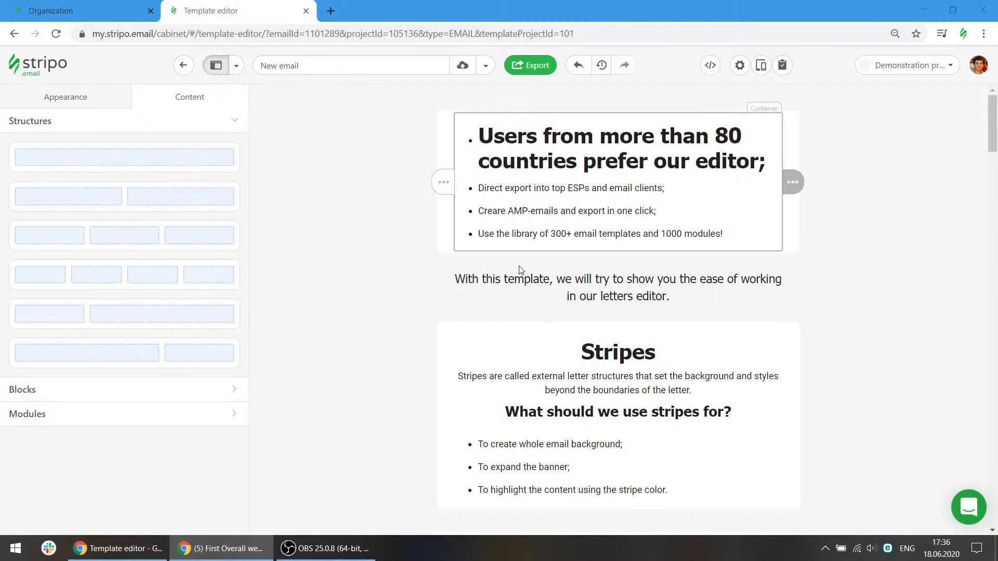
Add a Text block above the intro paragraph with Stripo's support e-mail address, then delete that block.
click(89, 392)
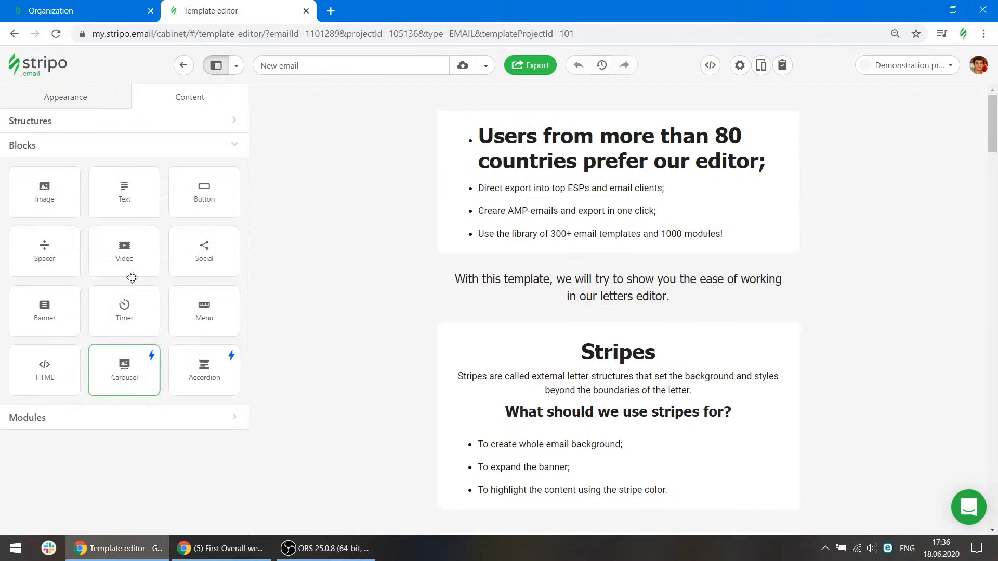
drag(122, 214, 531, 289)
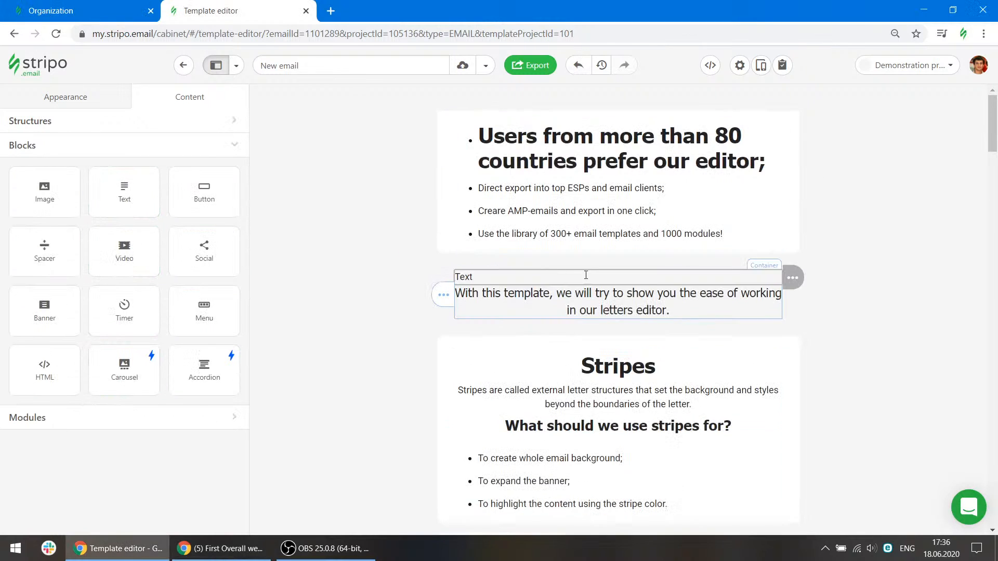
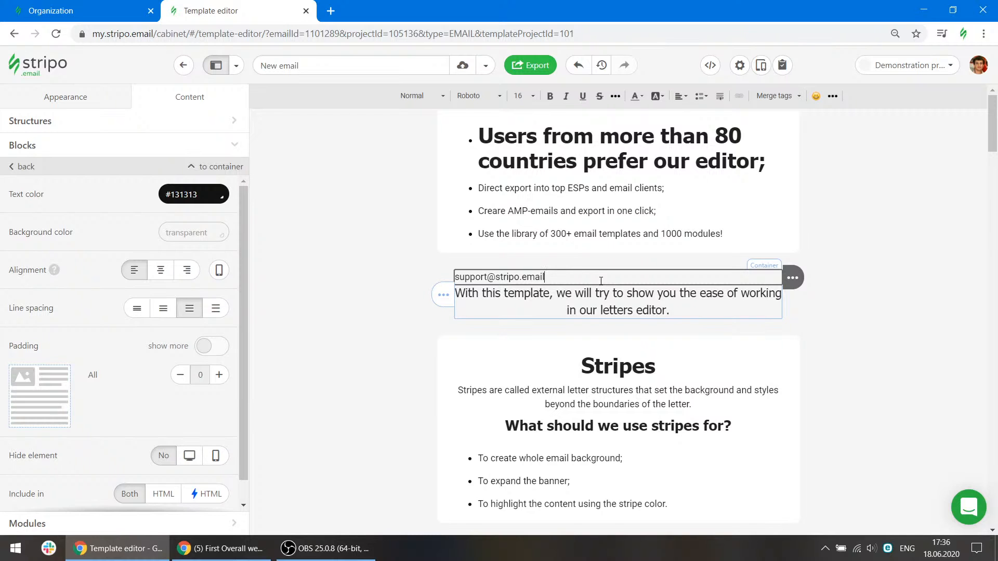
mouse_move(792, 277)
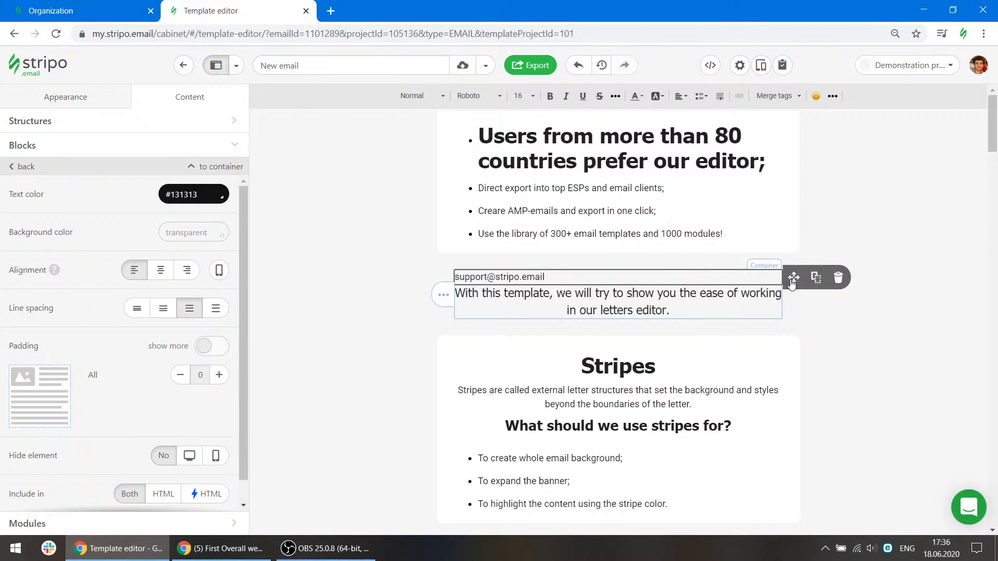
click(838, 278)
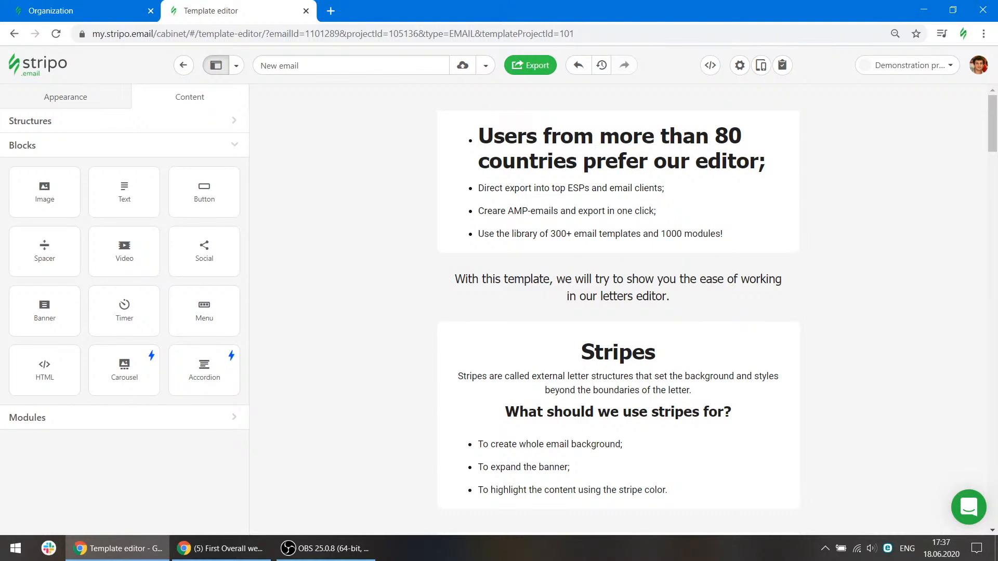
Open the HTML export options, choose the archive download, and close the export dialog.
click(530, 65)
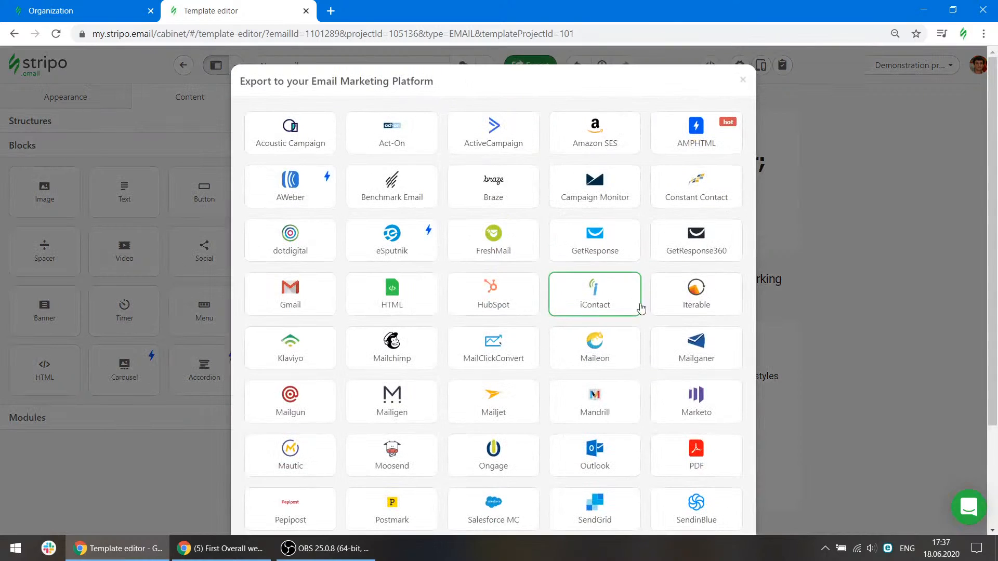
scroll(644, 309, down, 3)
scroll(645, 311, up, 3)
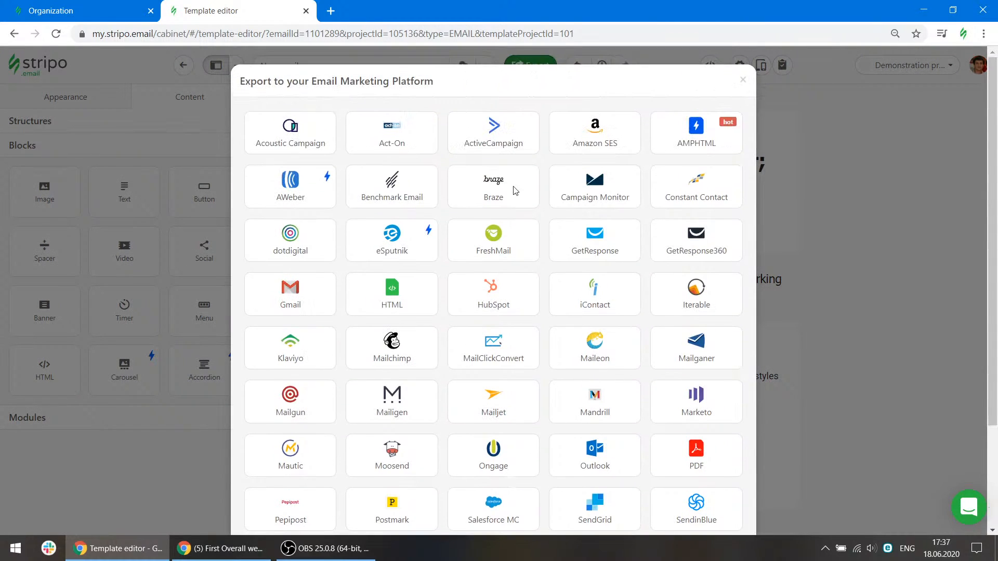
click(410, 299)
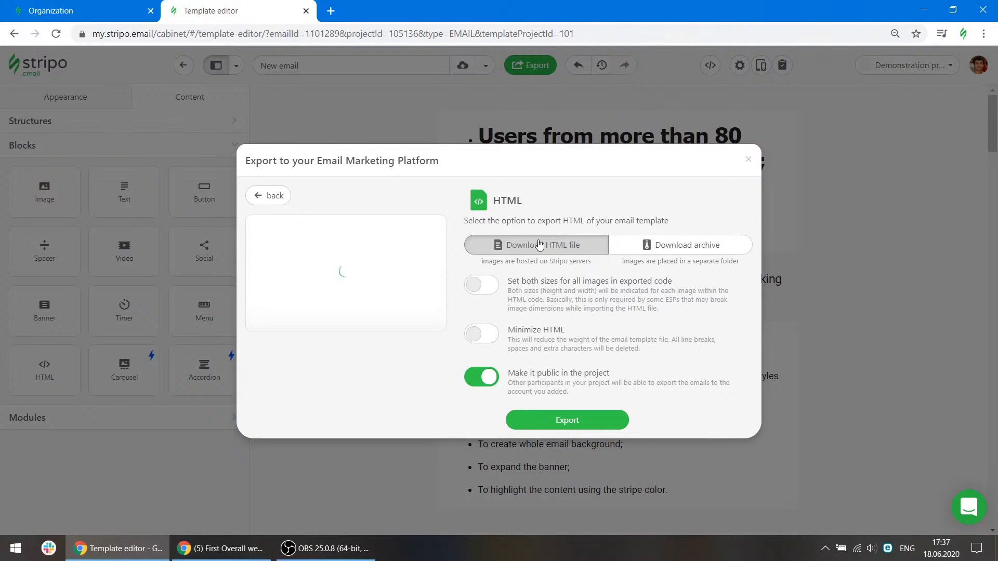
click(722, 250)
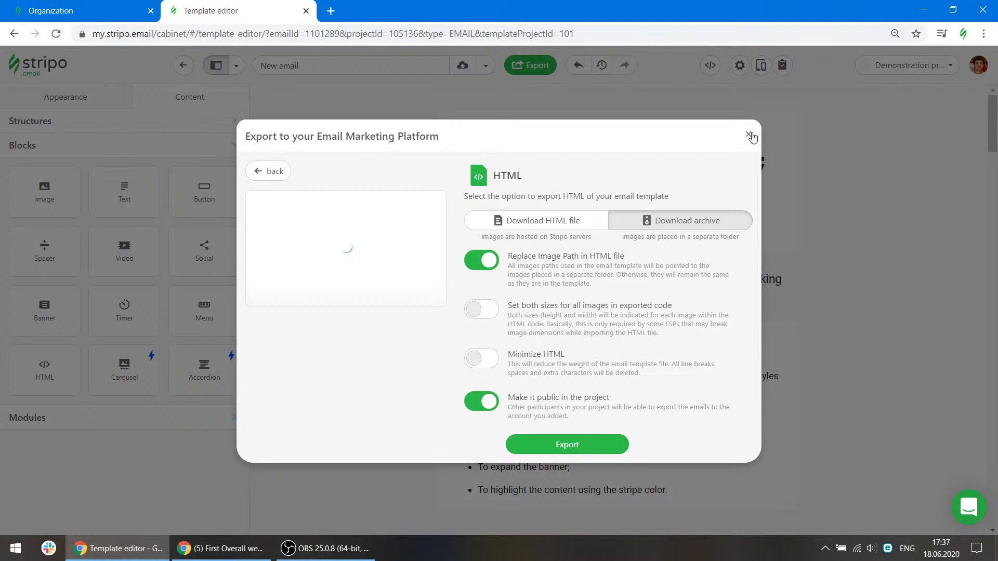
click(750, 136)
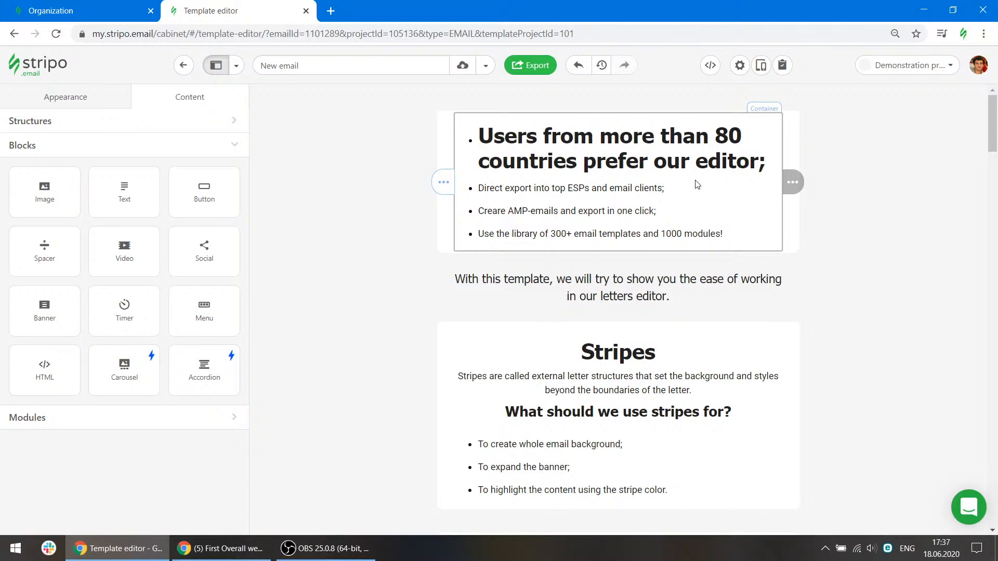
Turn on an email background image using a photo from the gallery, then turn the background image off.
click(82, 96)
scroll(129, 229, down, 4)
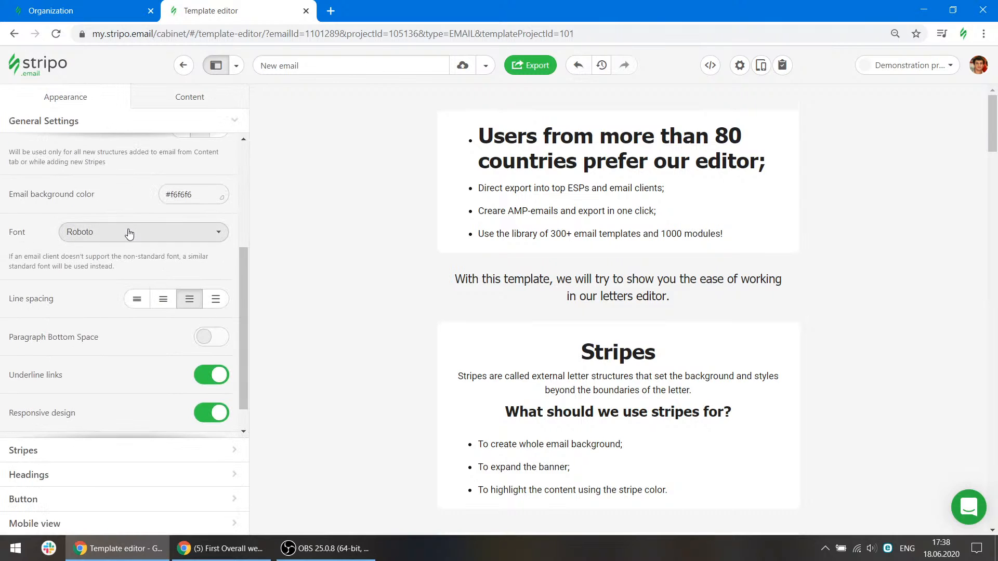
scroll(128, 325, down, 1)
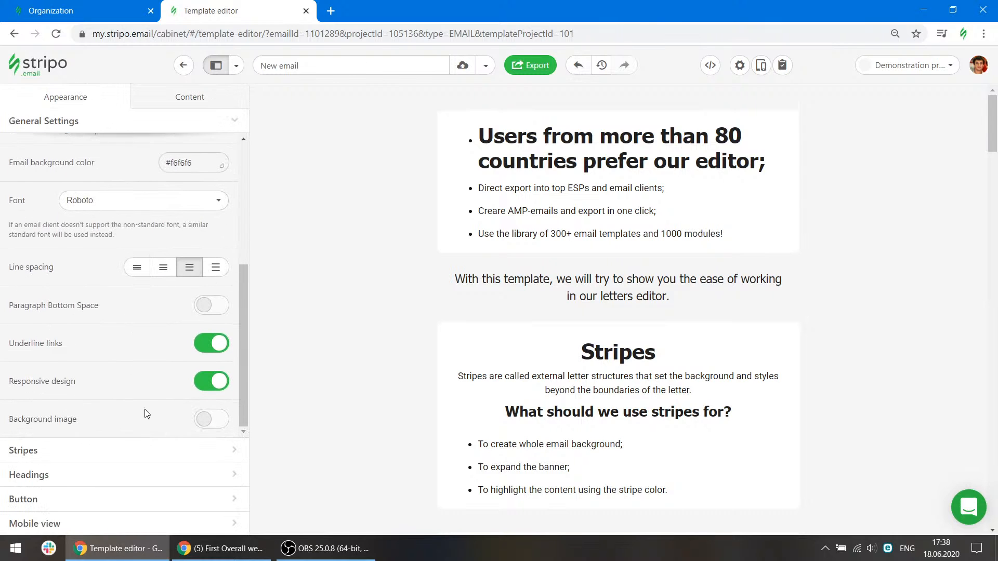
click(221, 425)
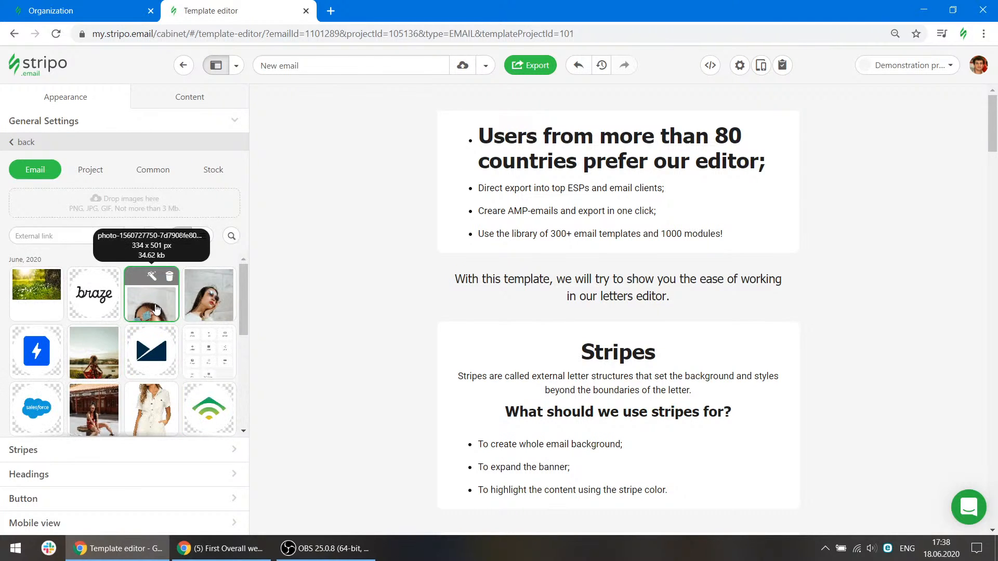
click(211, 303)
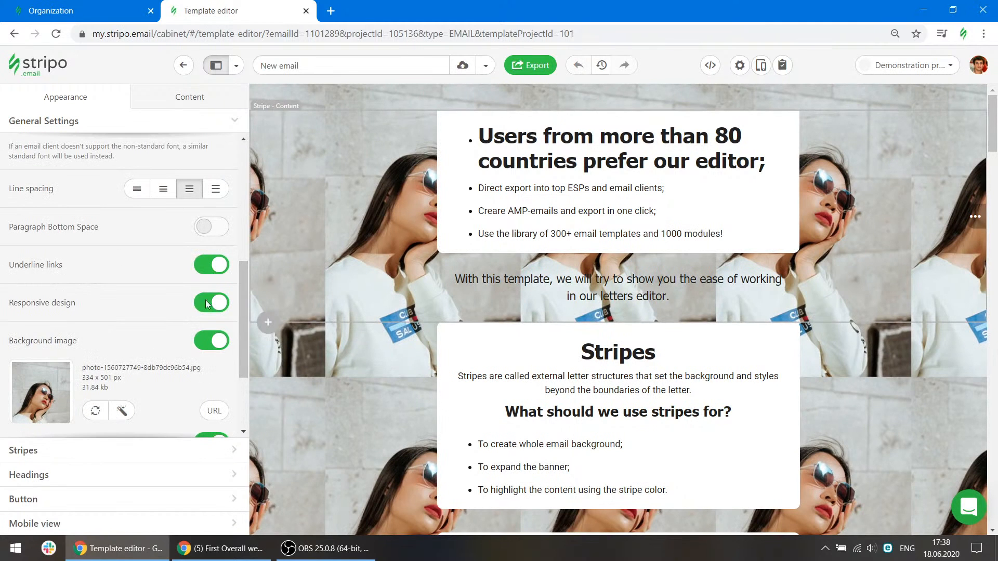
scroll(152, 414, down, 1)
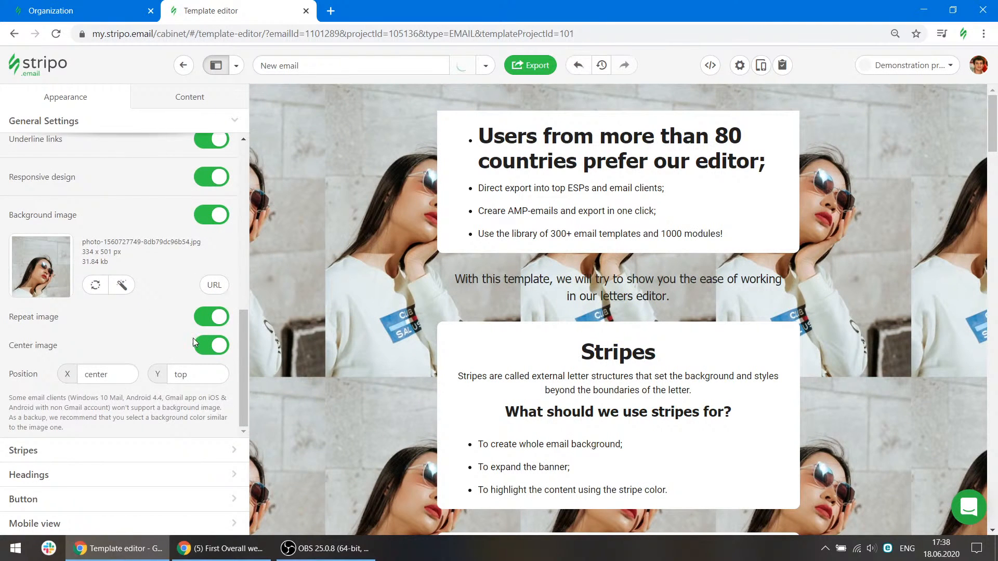
scroll(178, 343, up, 1)
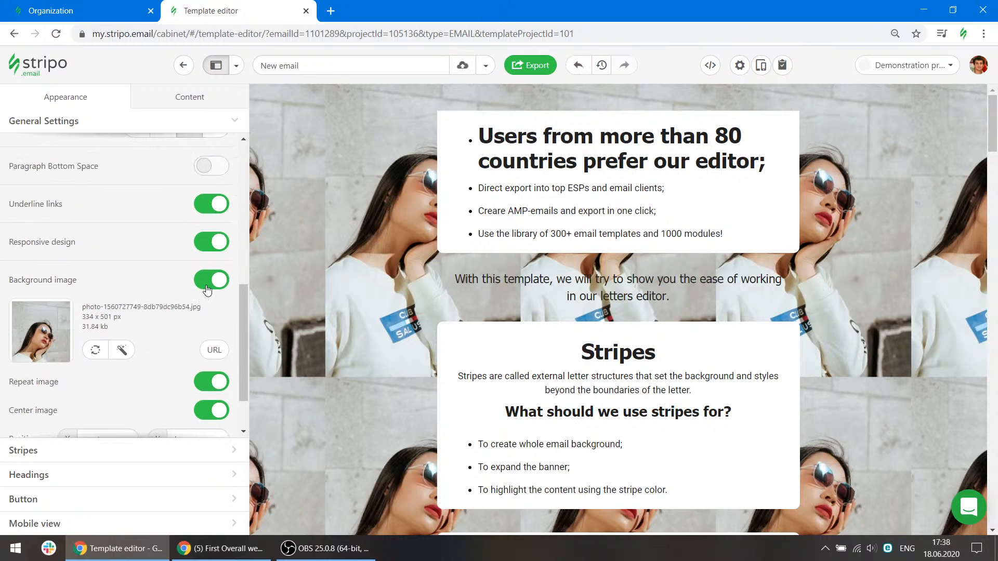
click(208, 281)
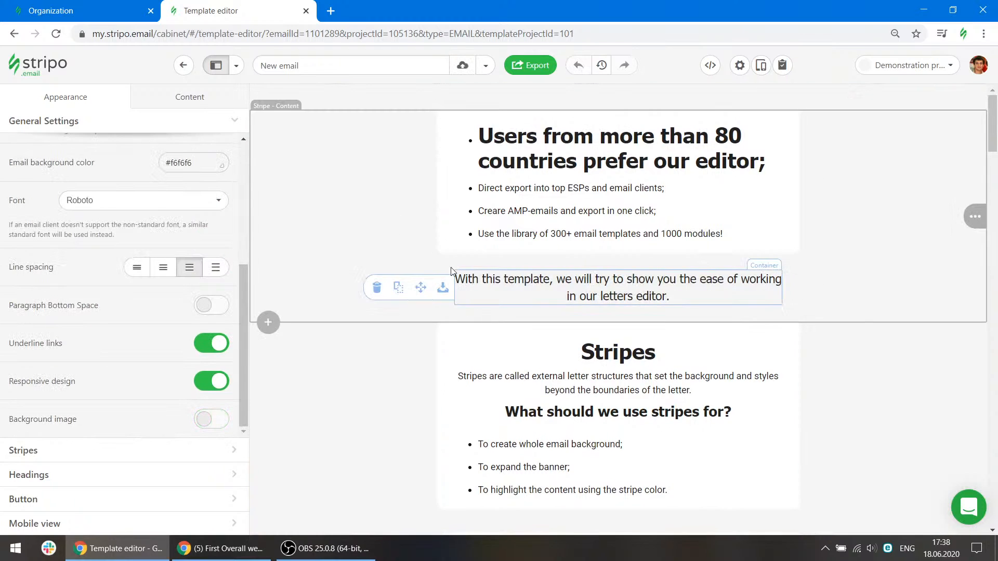
Give the intro-text structure a forest background image from the gallery, then delete the whole structure.
click(445, 261)
scroll(201, 335, down, 1)
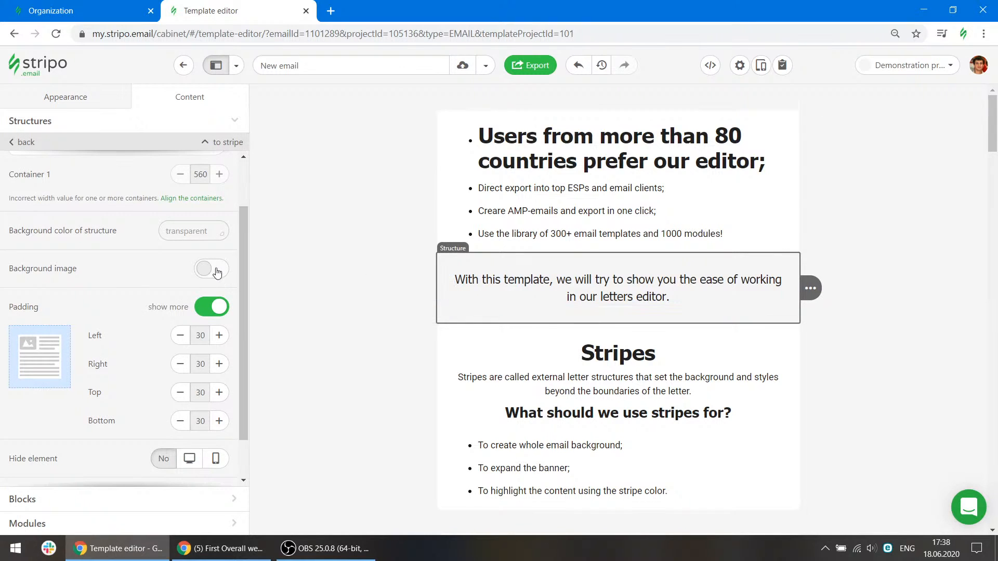
click(216, 273)
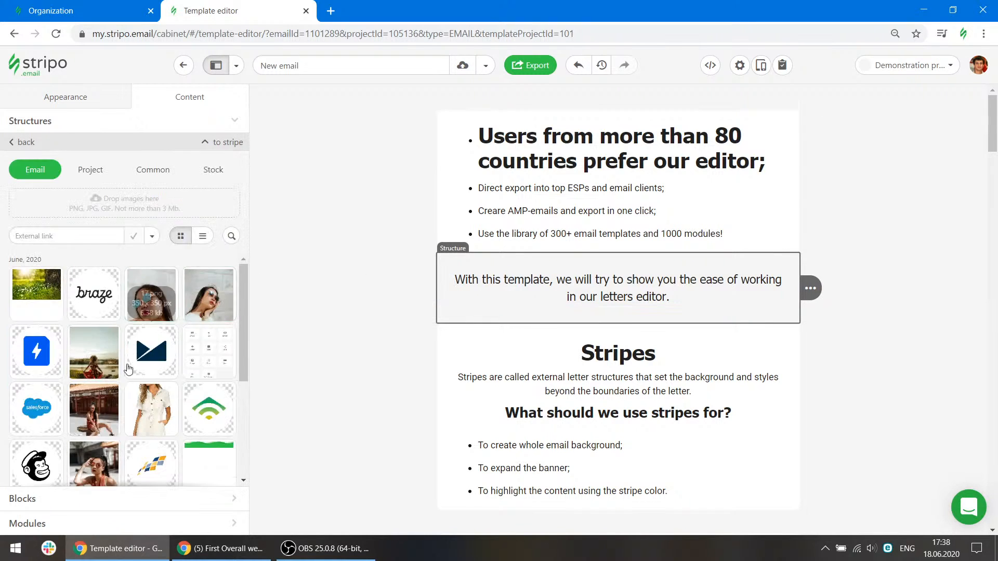
click(33, 290)
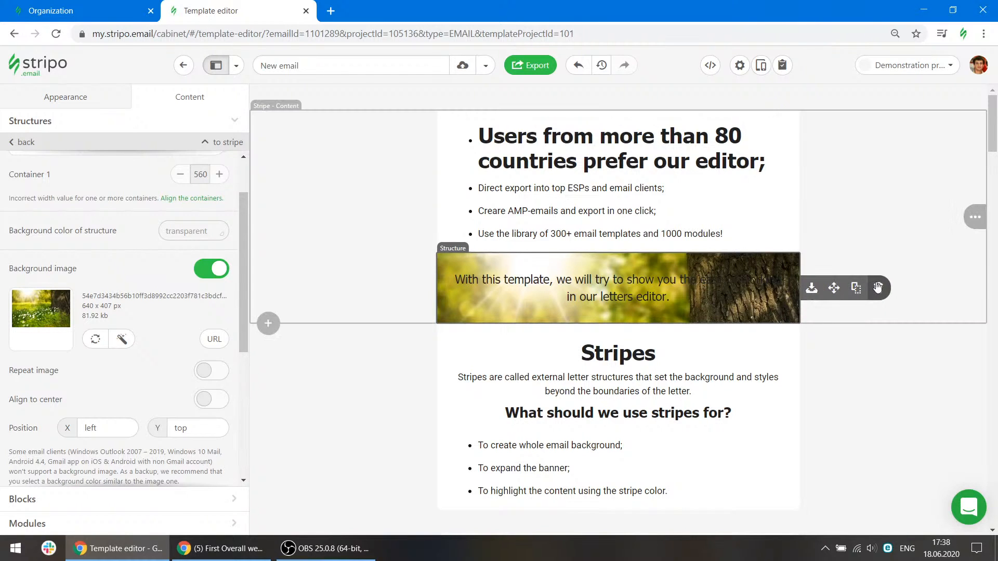
click(866, 284)
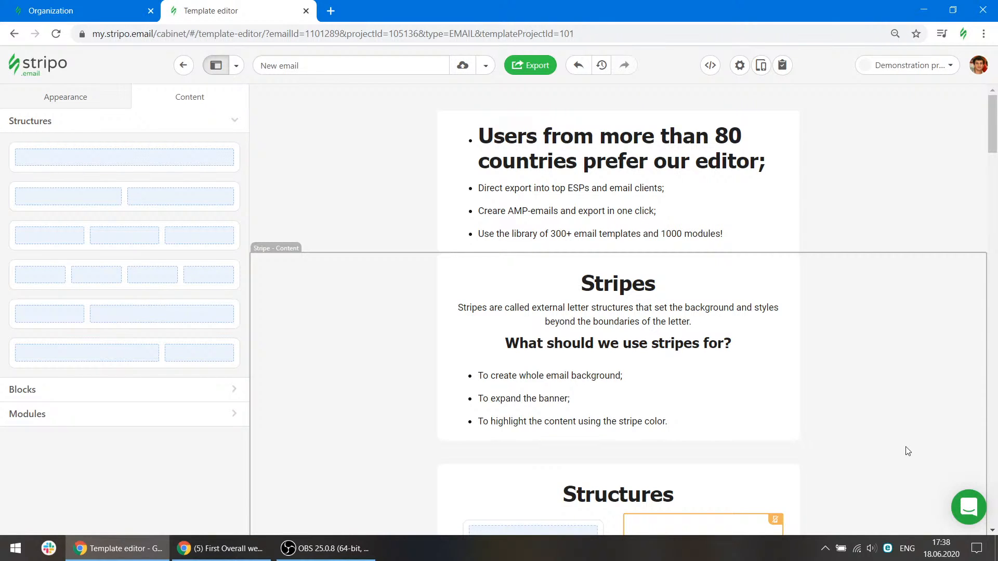
Open the support chat widget and close it again.
click(967, 506)
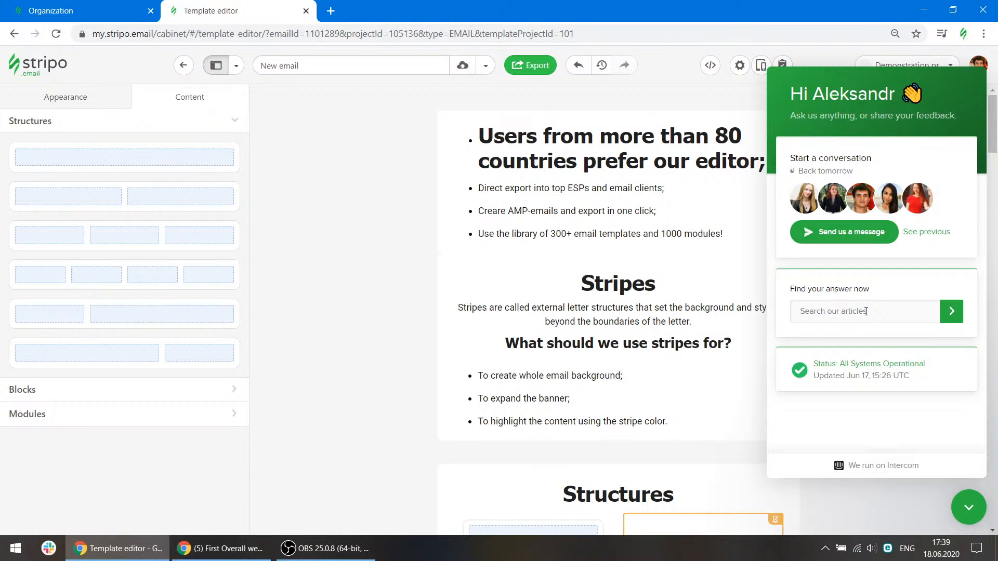
click(963, 498)
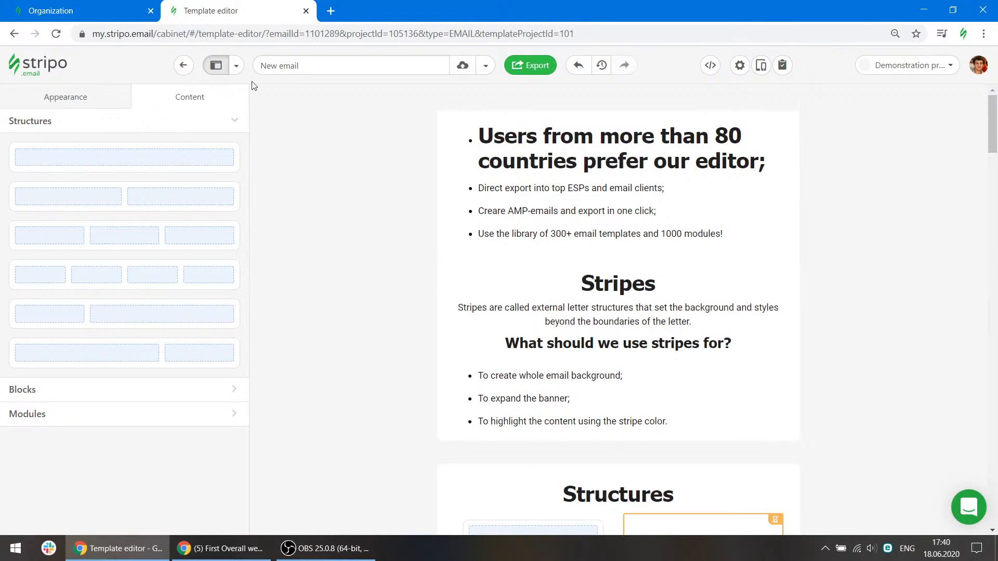
Open the Demonstration project settings and enable the MailChimp merge tags.
click(113, 7)
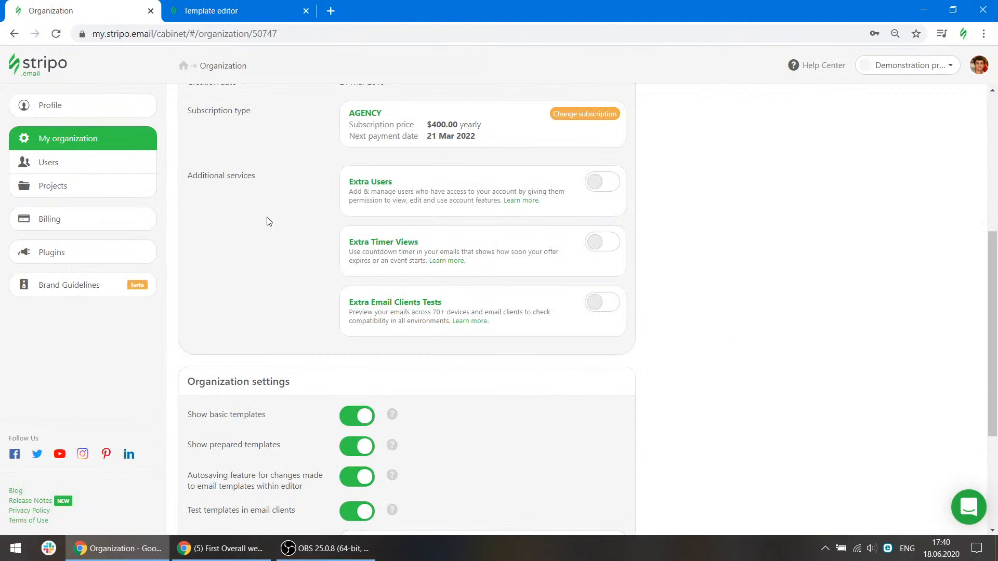
click(123, 186)
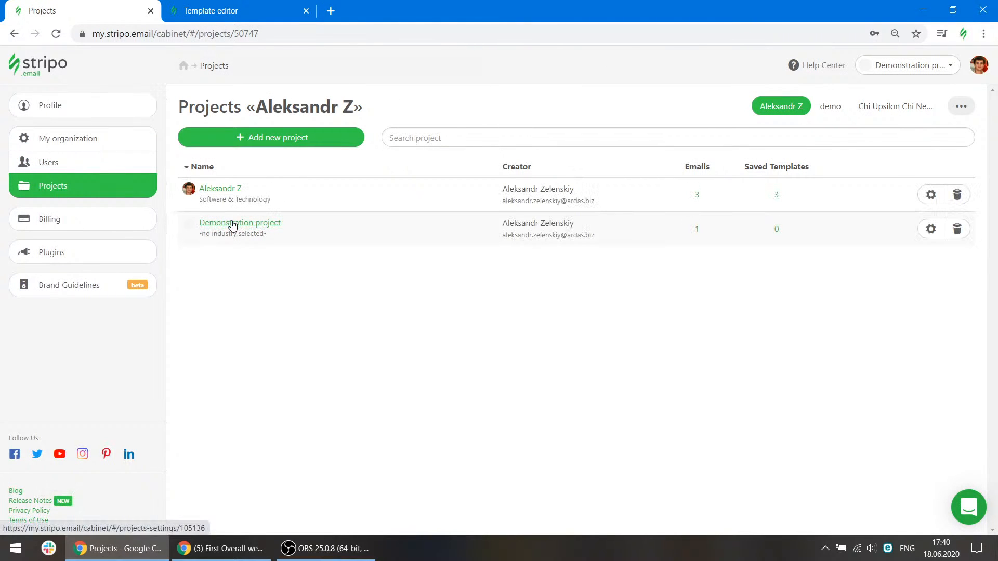
click(235, 224)
scroll(389, 291, down, 13)
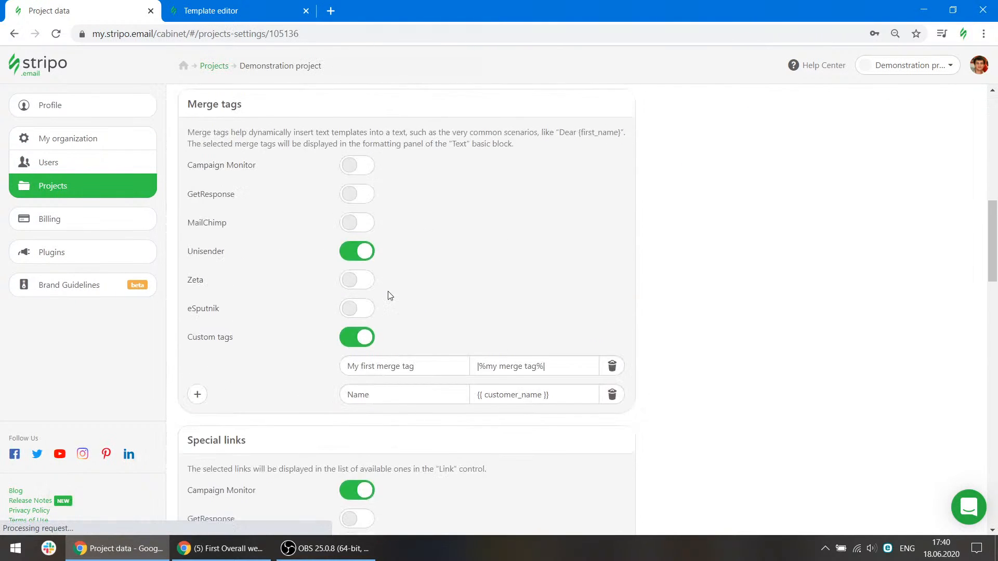
scroll(325, 265, up, 4)
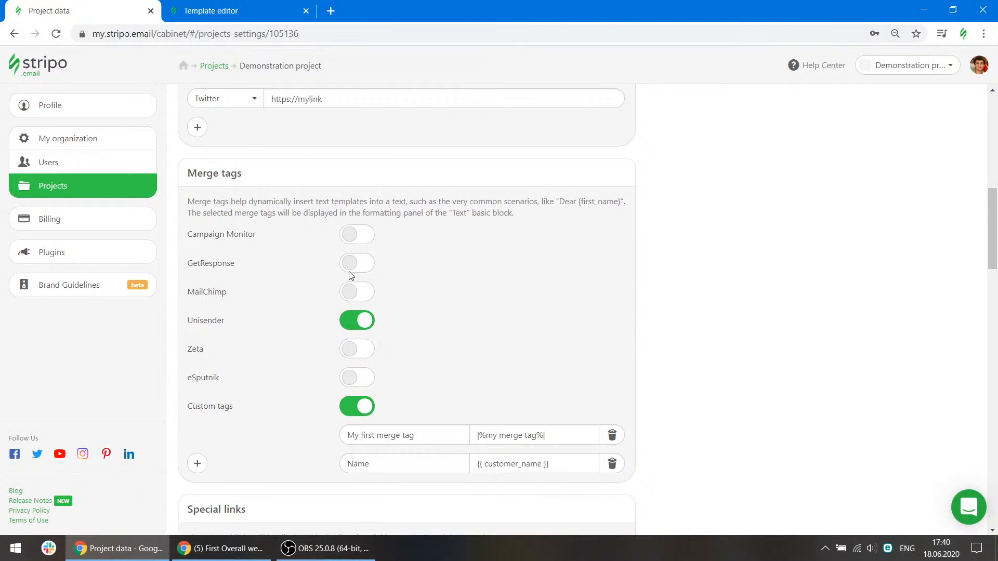
click(355, 301)
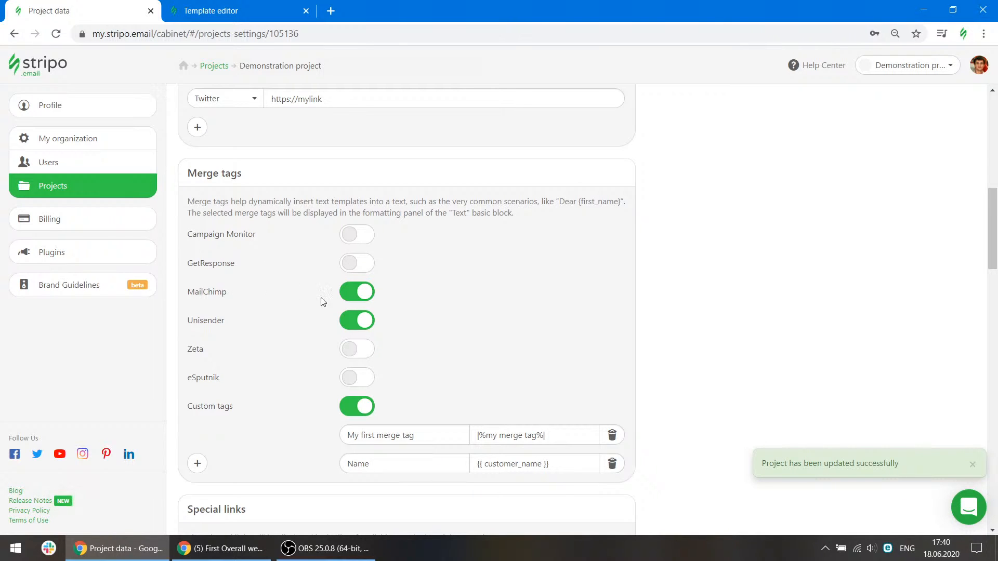
Return to the template editor and insert a Text block above the Stripes heading.
click(258, 5)
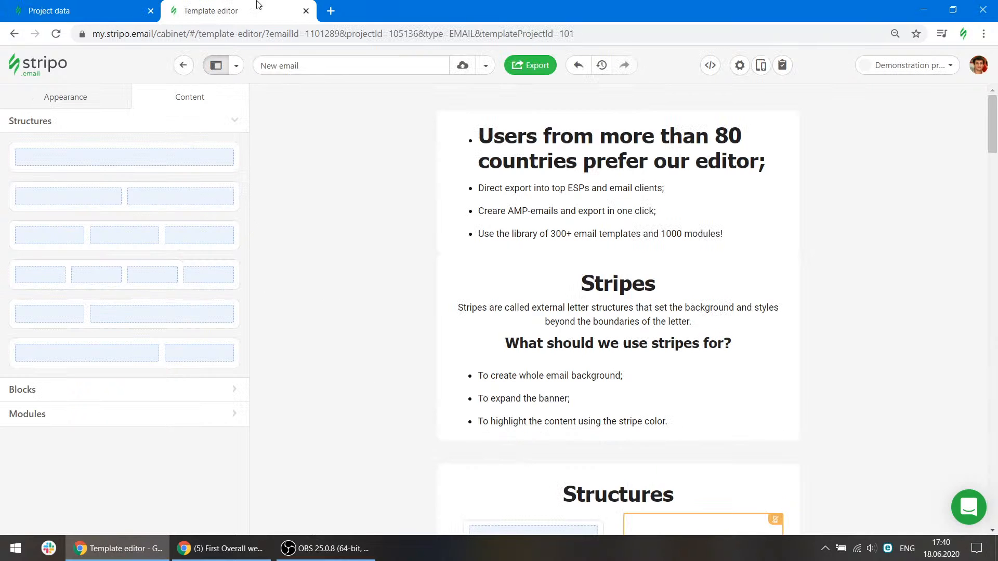
click(183, 67)
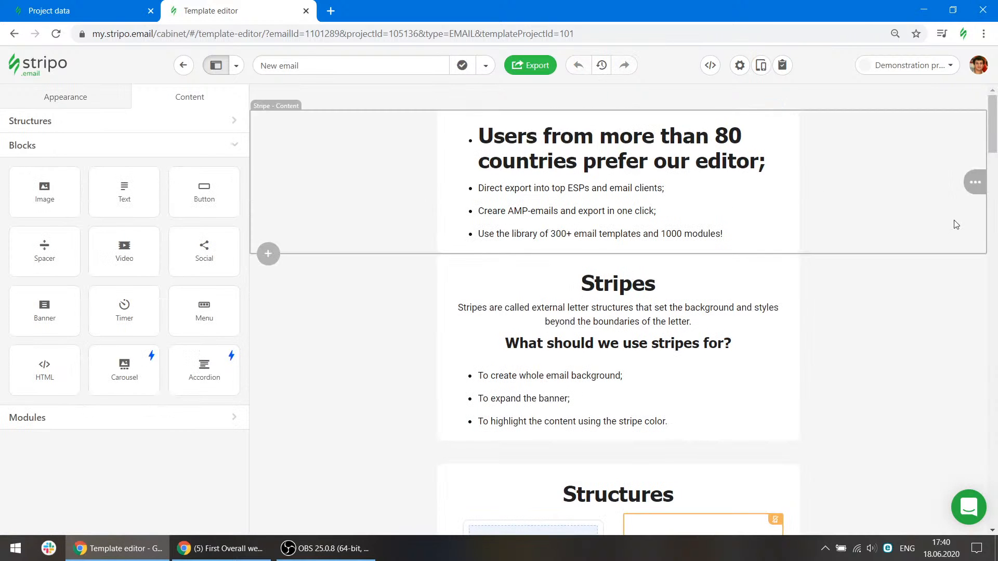
click(481, 126)
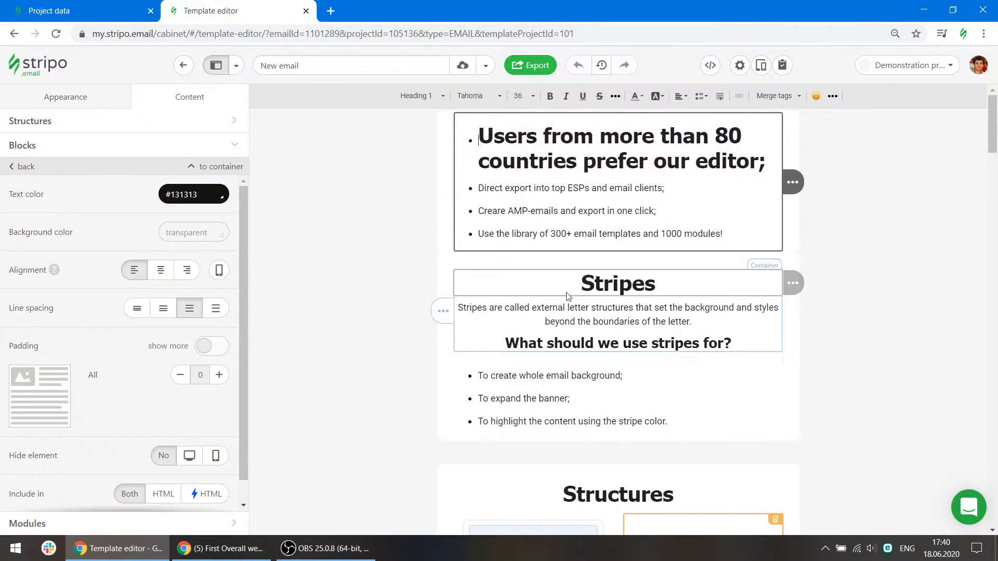
click(33, 163)
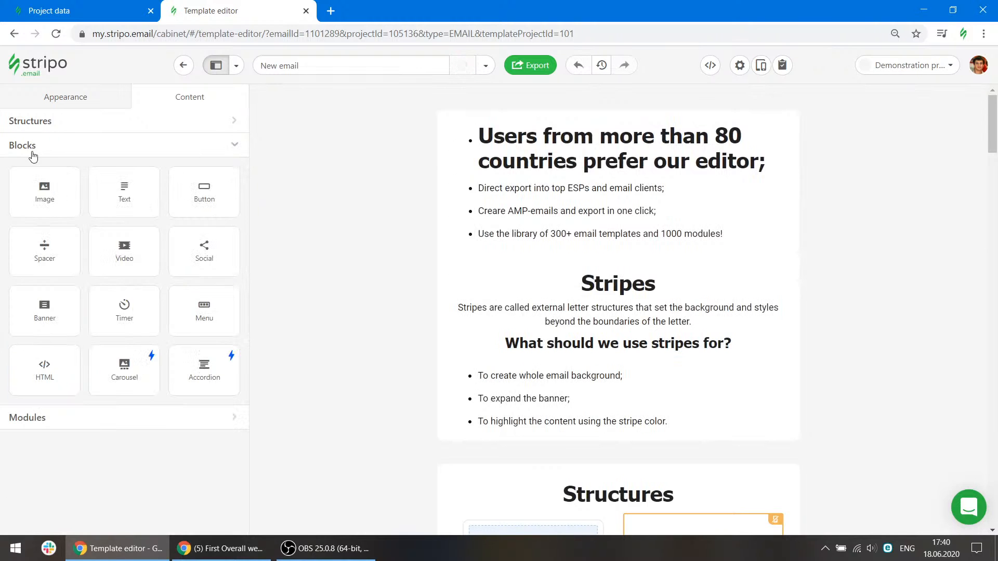
drag(147, 192, 521, 276)
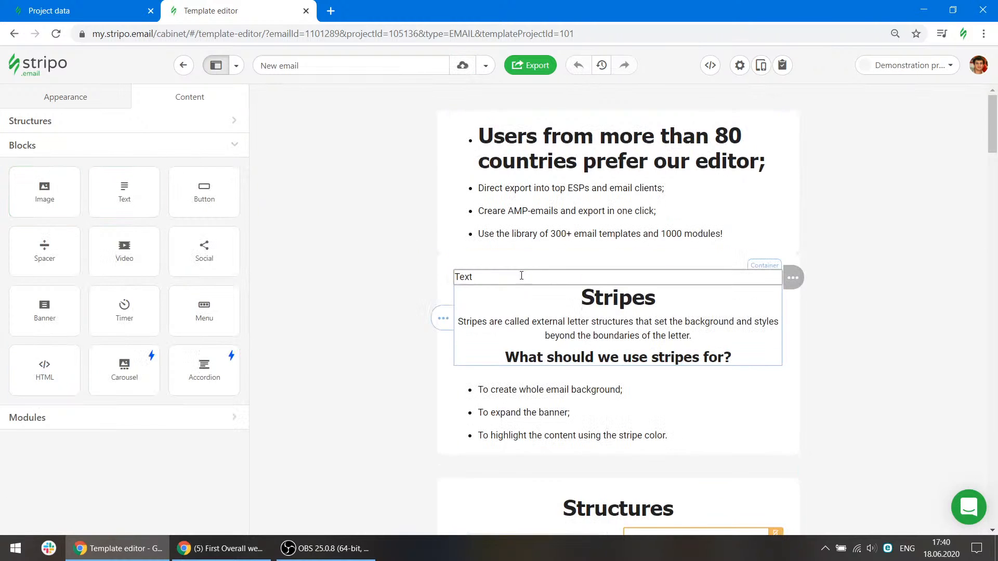
Write "Dear" in the new text block and insert the MailChimp First Name merge tag after it.
click(521, 276)
text(d)
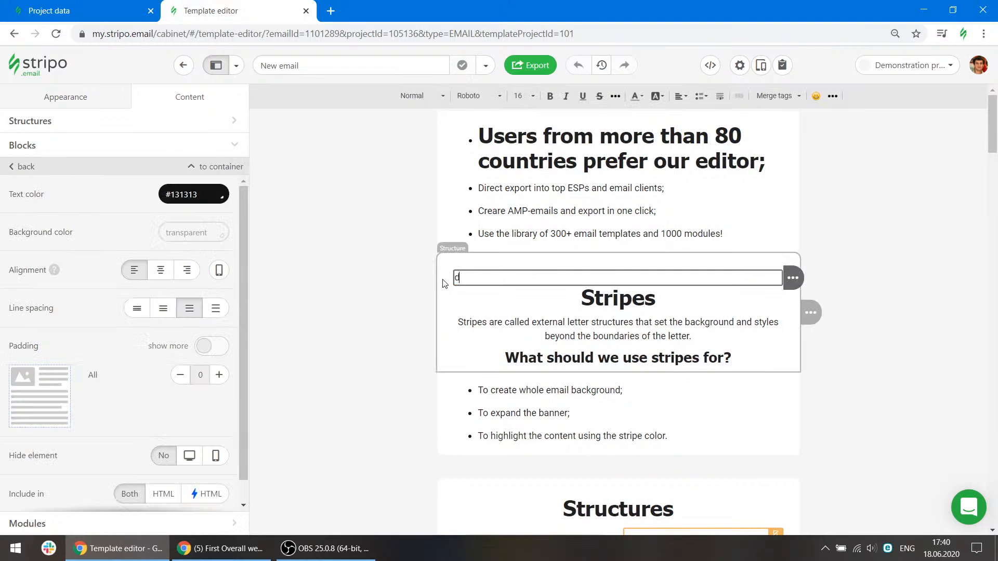
text(e)
key(BackSpace)
key(BackSpace)
text(Dear)
click(774, 96)
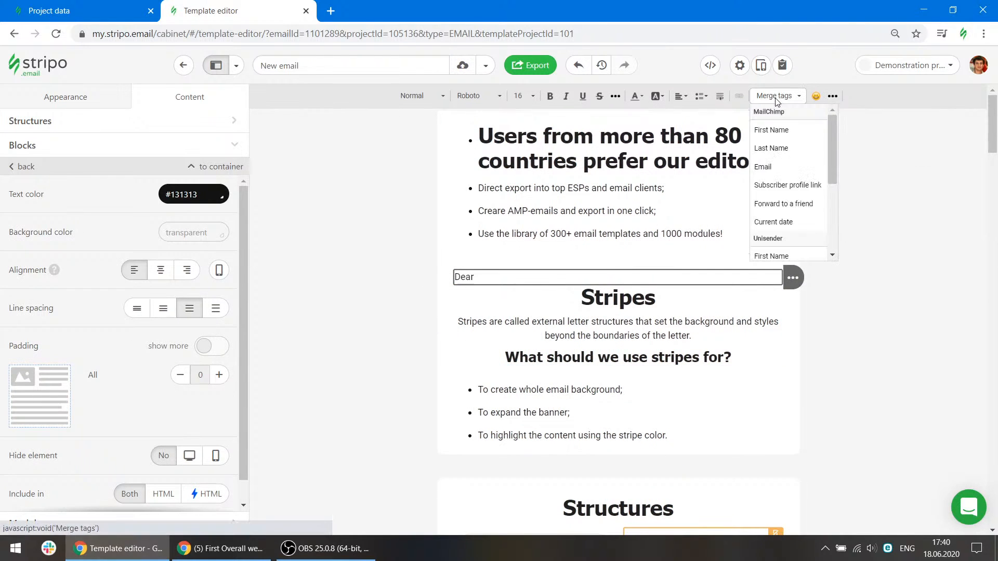
click(785, 134)
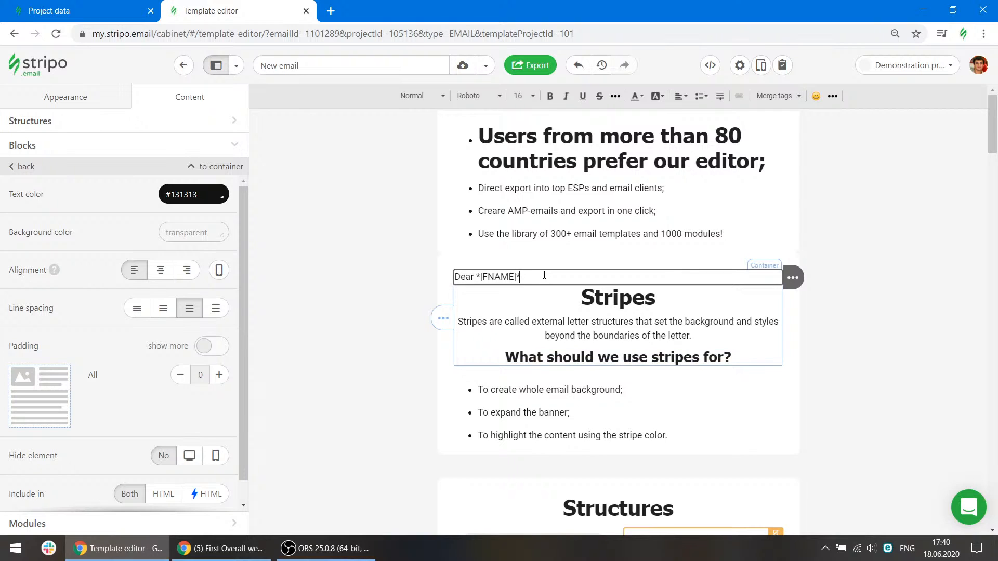
drag(519, 276, 477, 277)
click(477, 278)
click(528, 276)
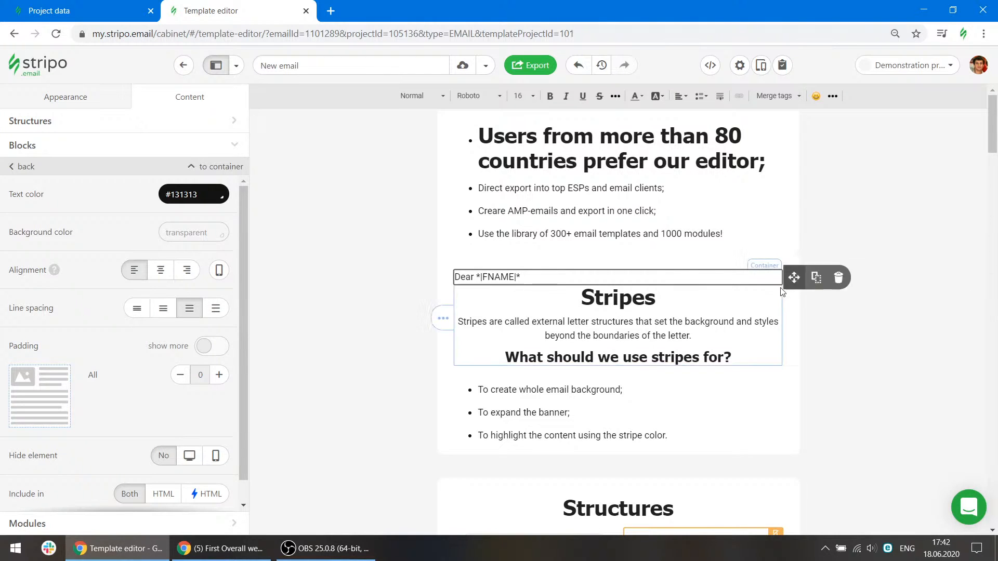
Set the email subject to "my subject for Active Campaign" in the email settings.
click(739, 66)
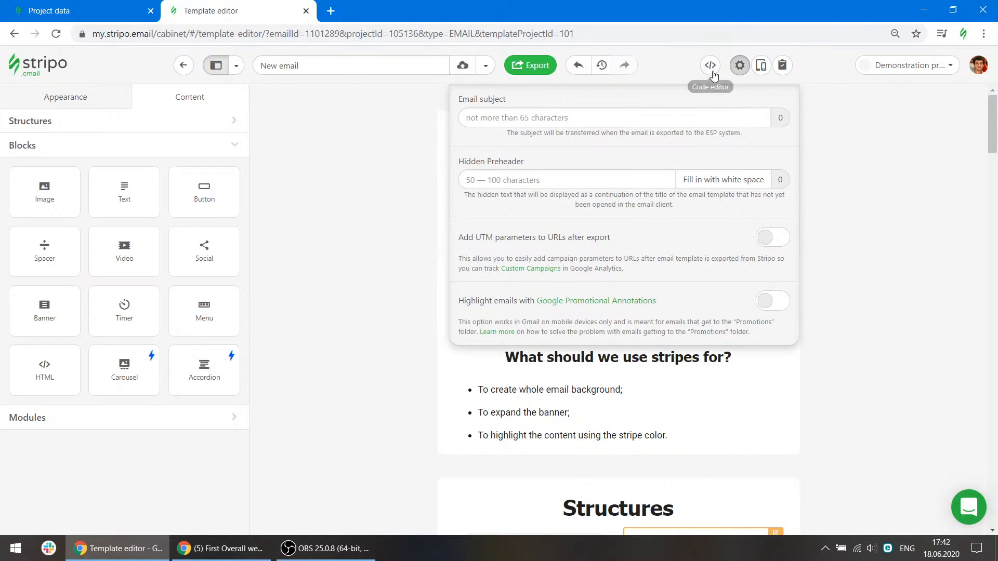
click(579, 116)
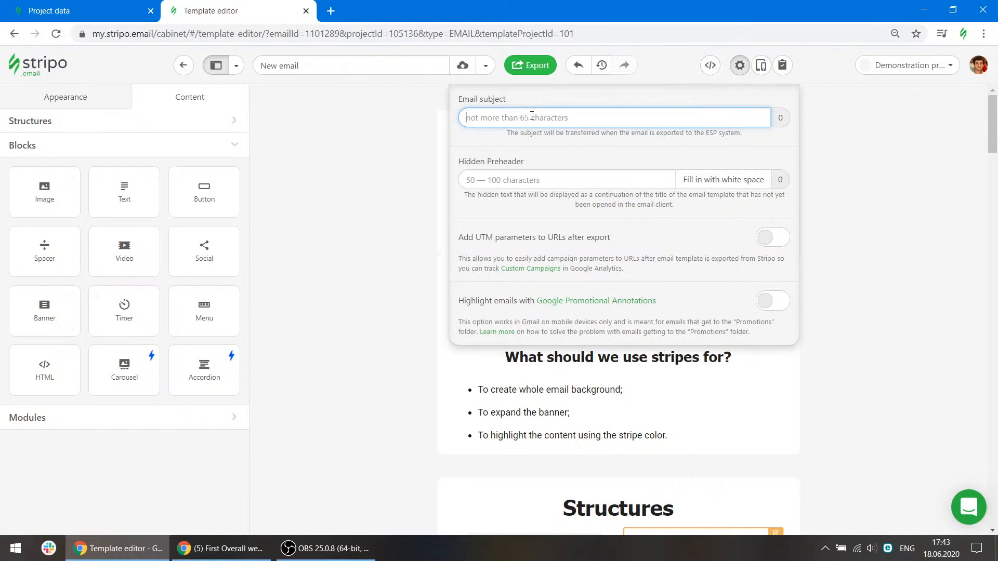
text(my )
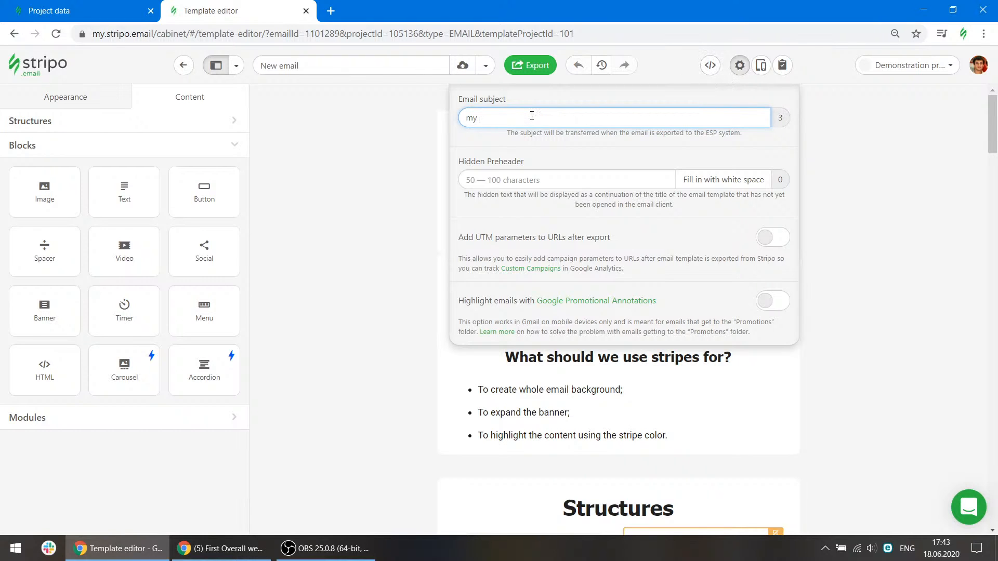
text(subject fro)
key(BackSpace)
key(BackSpace)
text(or Activa )
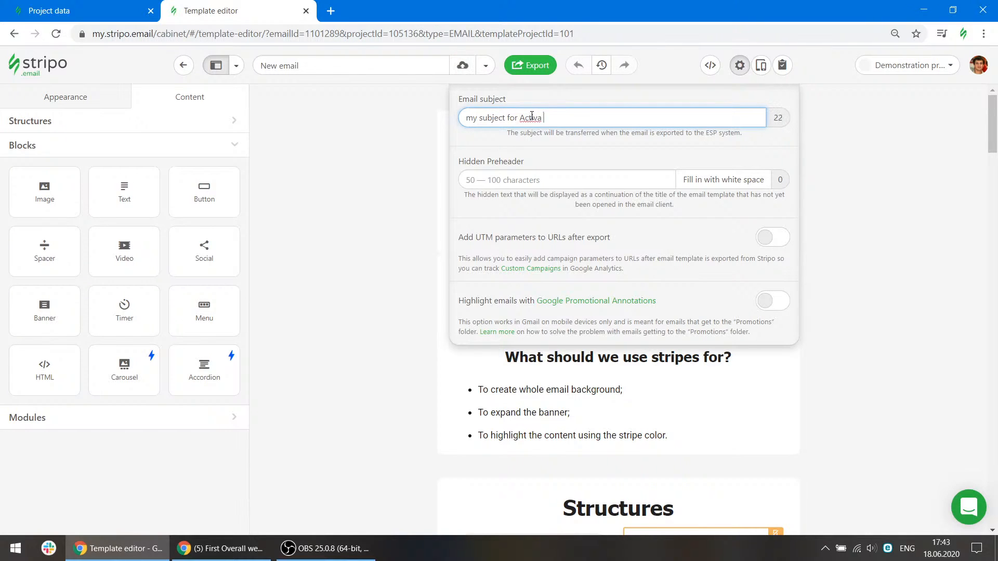
text(Campaign)
key(Escape)
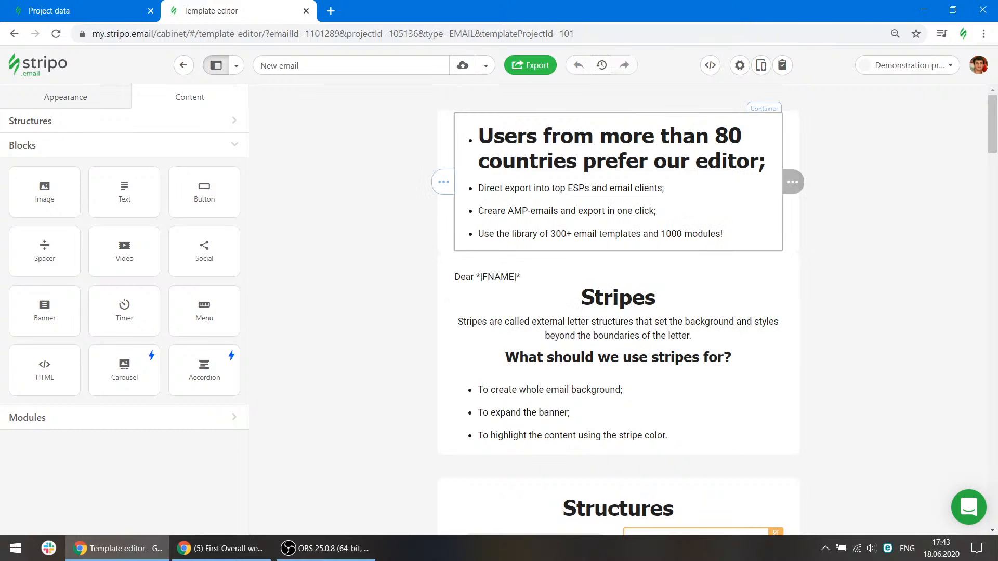
click(740, 65)
click(542, 118)
key(BackSpace)
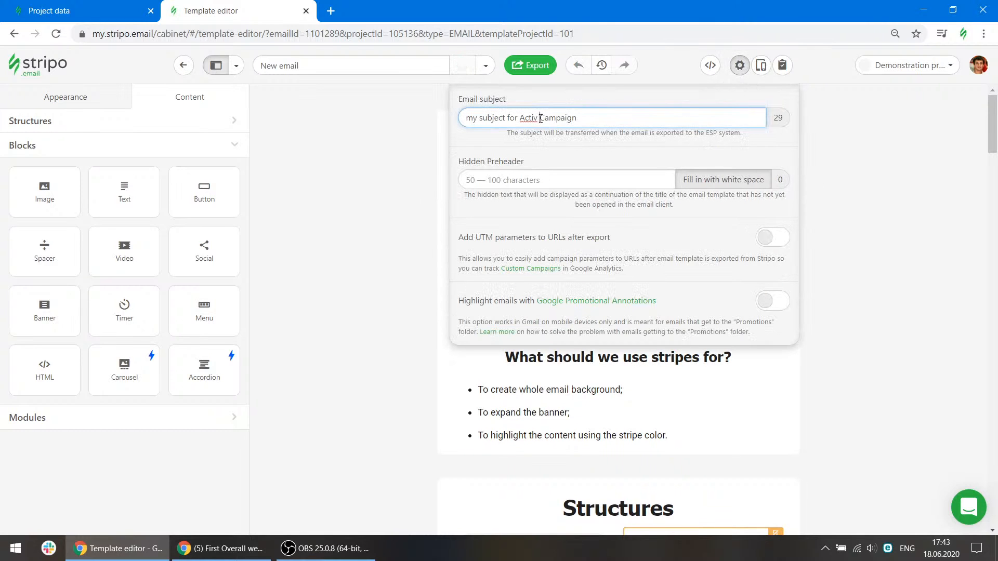
text(e)
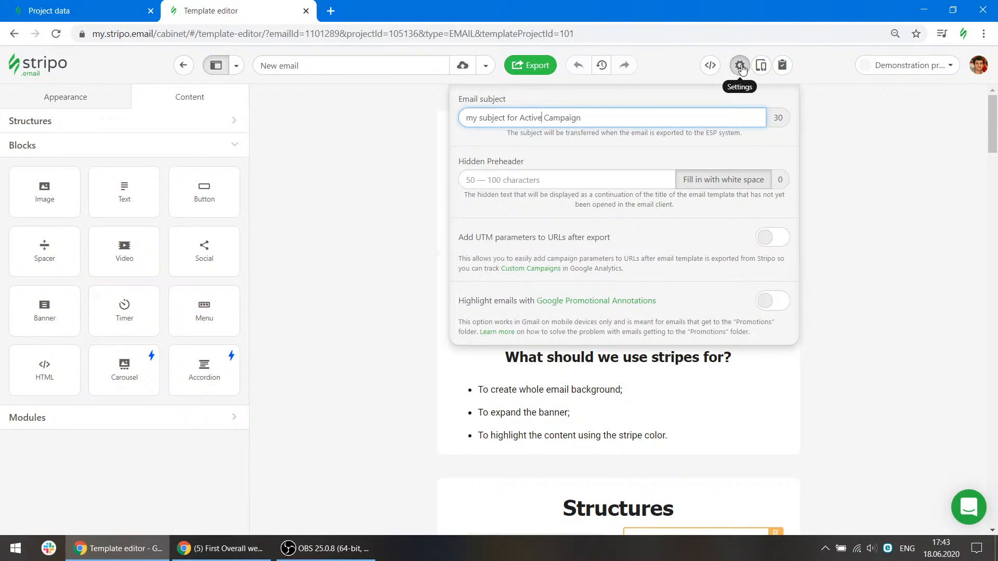
Open the code editor and inspect the title tag holding the email subject.
click(709, 65)
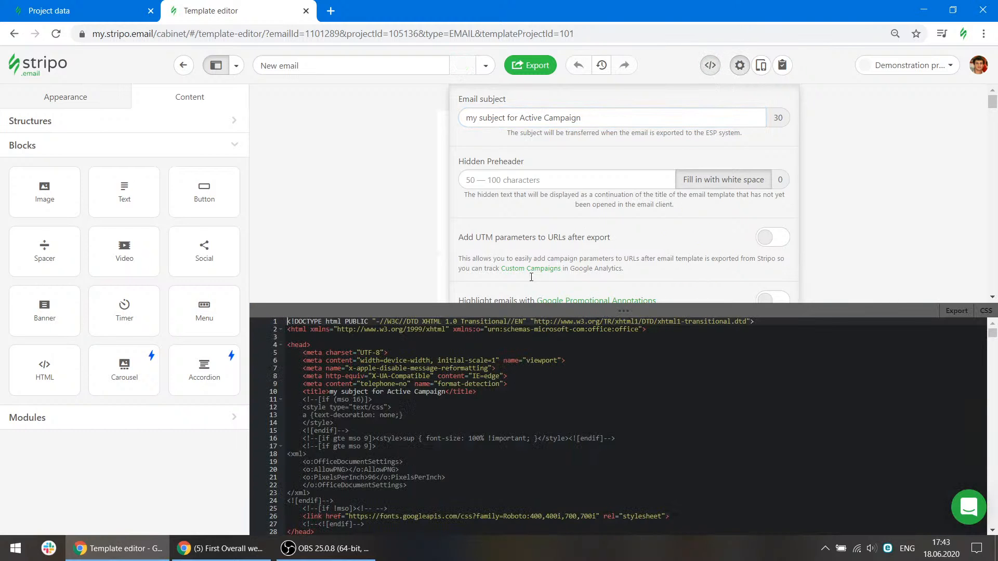
click(447, 306)
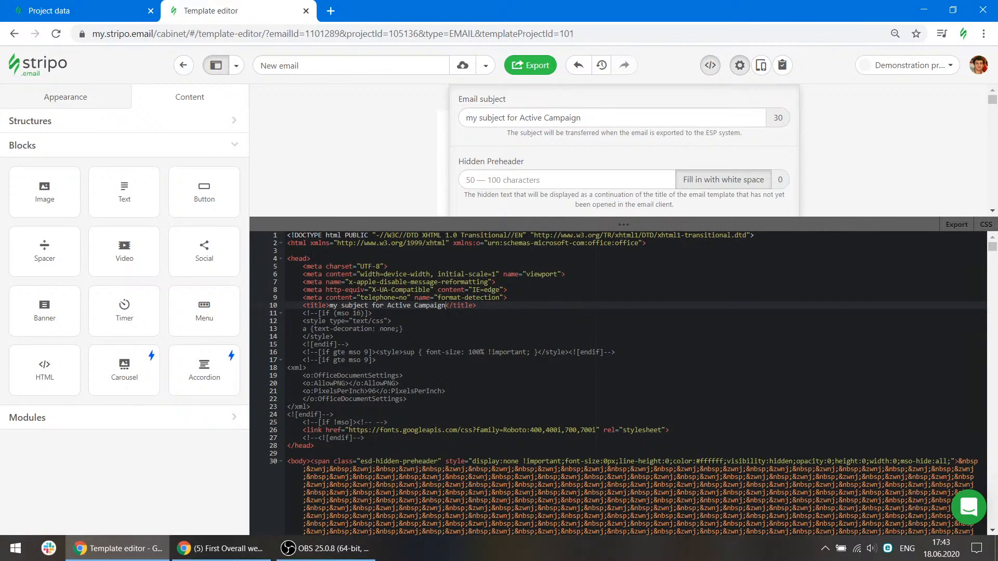
drag(329, 305, 446, 306)
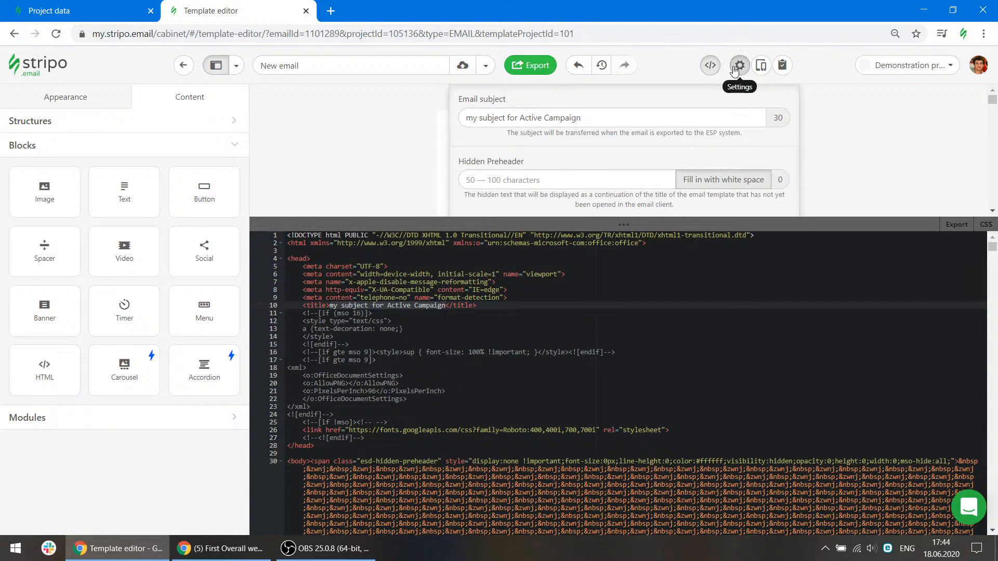
click(740, 65)
click(710, 66)
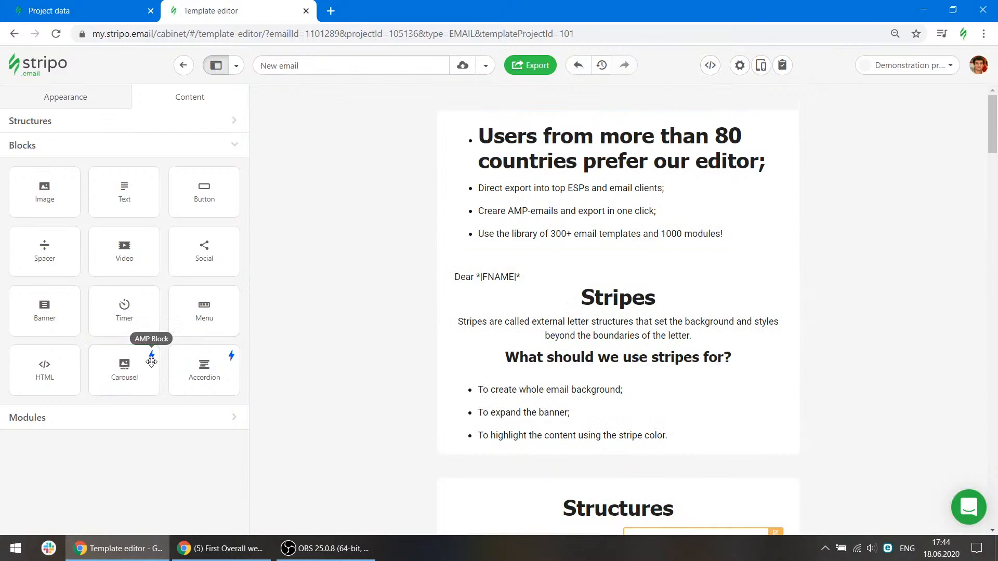
Insert a Carousel block above the greeting and fill three slides with images from the gallery.
drag(128, 361, 522, 273)
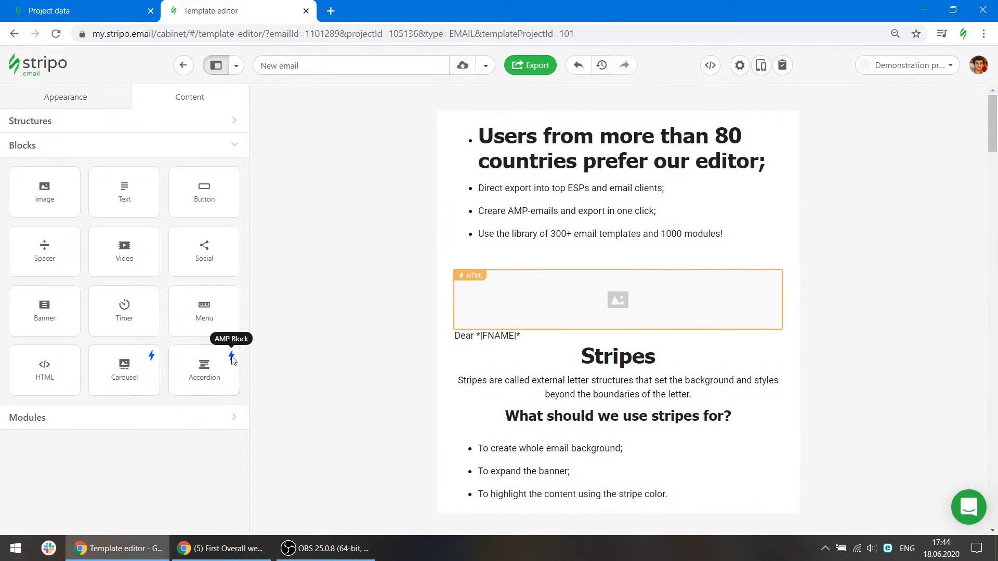
click(514, 300)
click(137, 362)
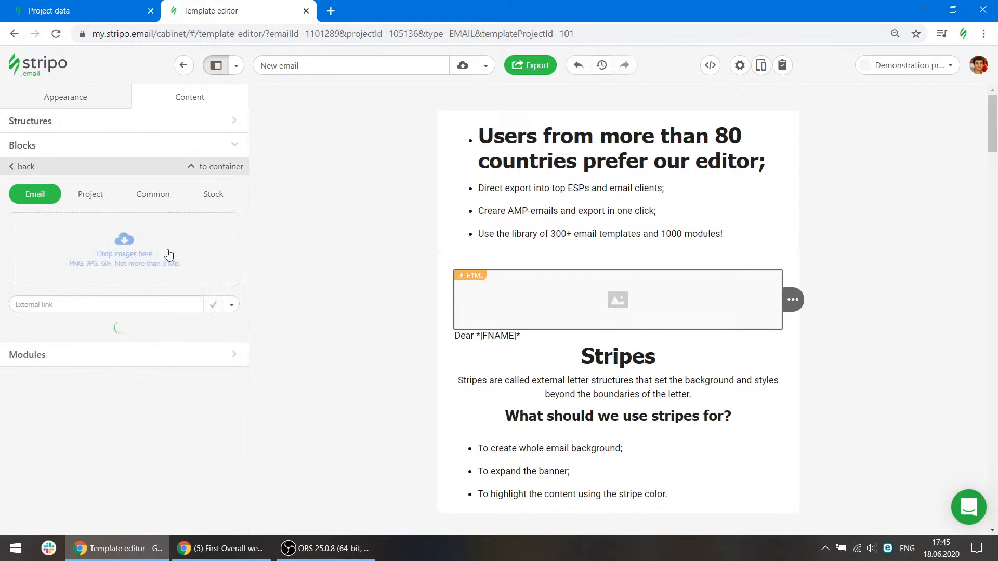
click(161, 329)
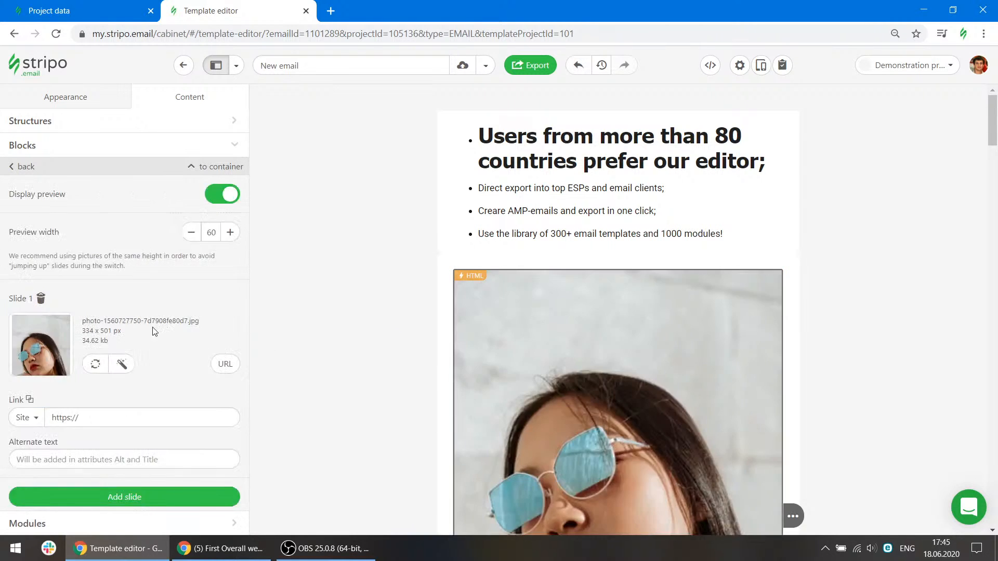
click(109, 497)
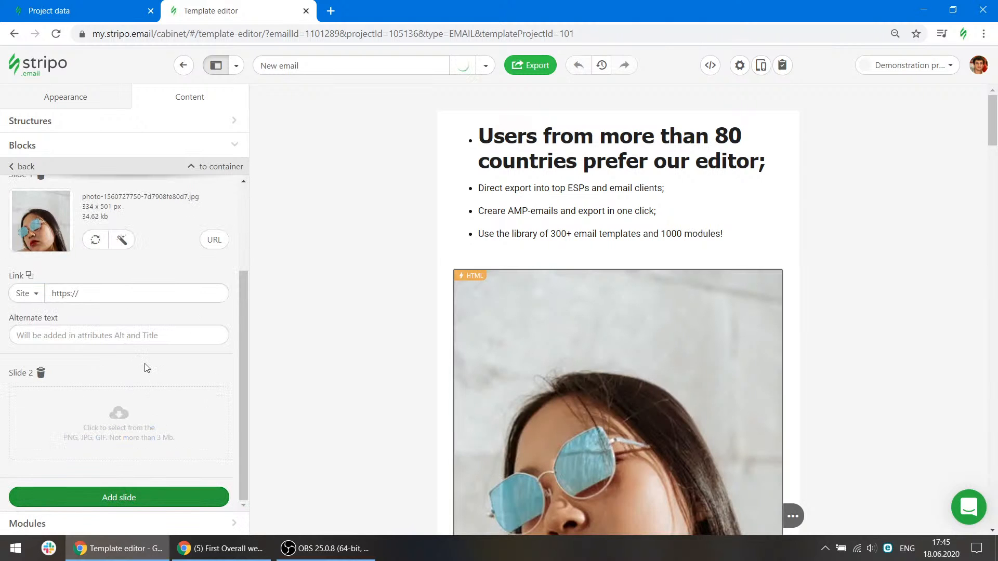
click(125, 428)
click(37, 318)
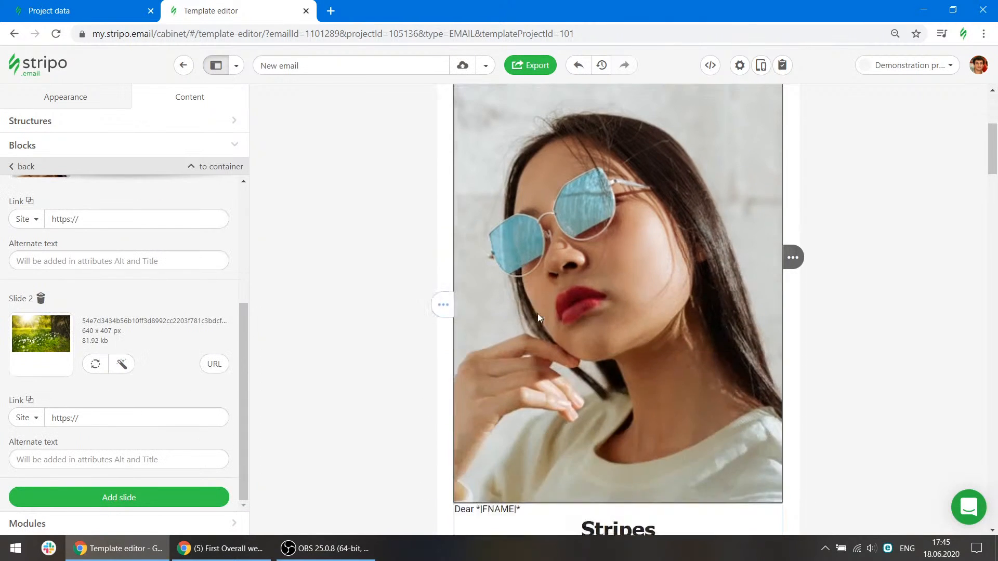
click(120, 499)
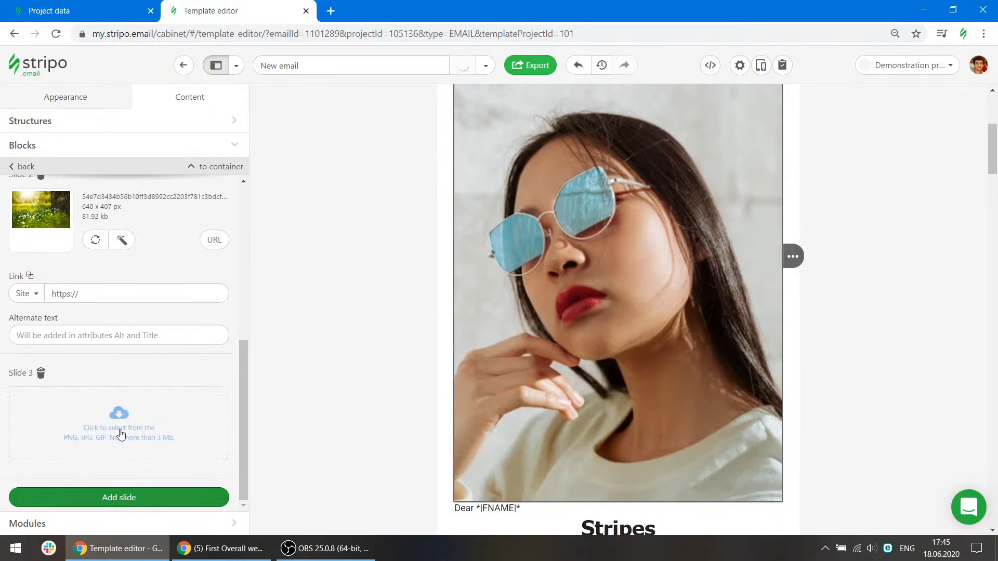
click(146, 429)
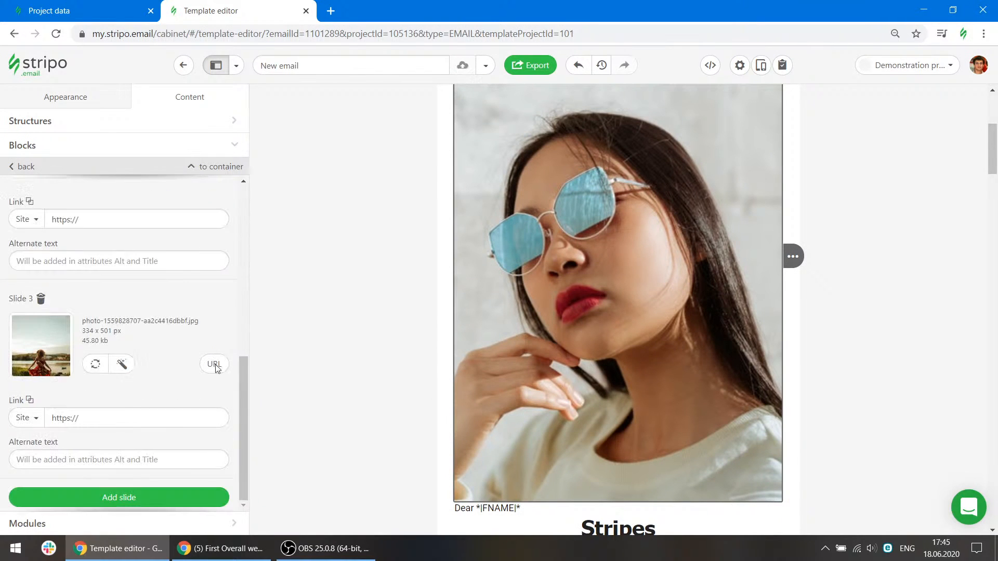
click(94, 387)
Preview the email and flip through the carousel slides, then close the preview.
click(761, 65)
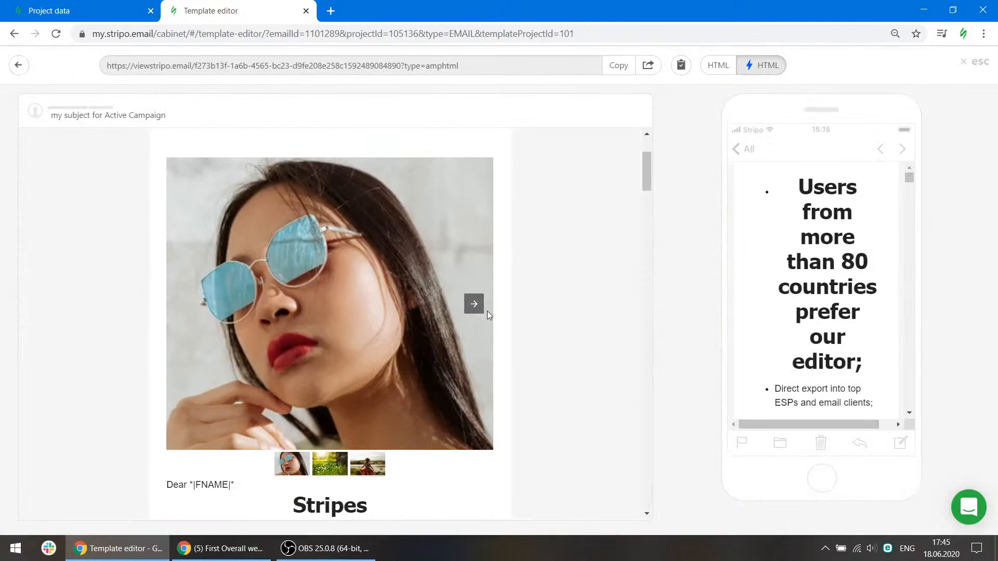
click(473, 306)
click(473, 306)
click(198, 307)
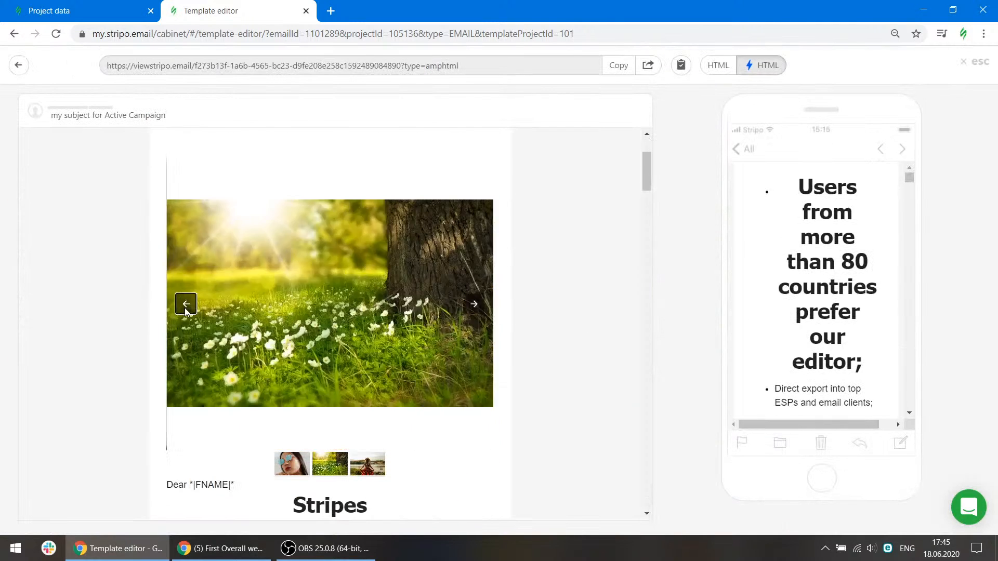
click(188, 311)
click(474, 306)
click(974, 62)
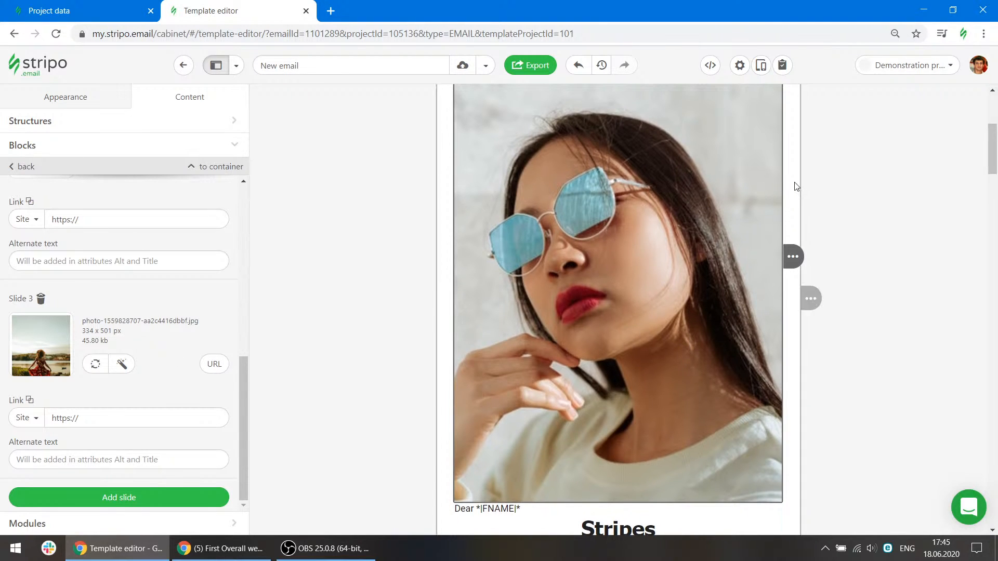
Insert an Accordion block above the Structures heading and add two more sections to it.
mouse_move(793, 256)
click(838, 258)
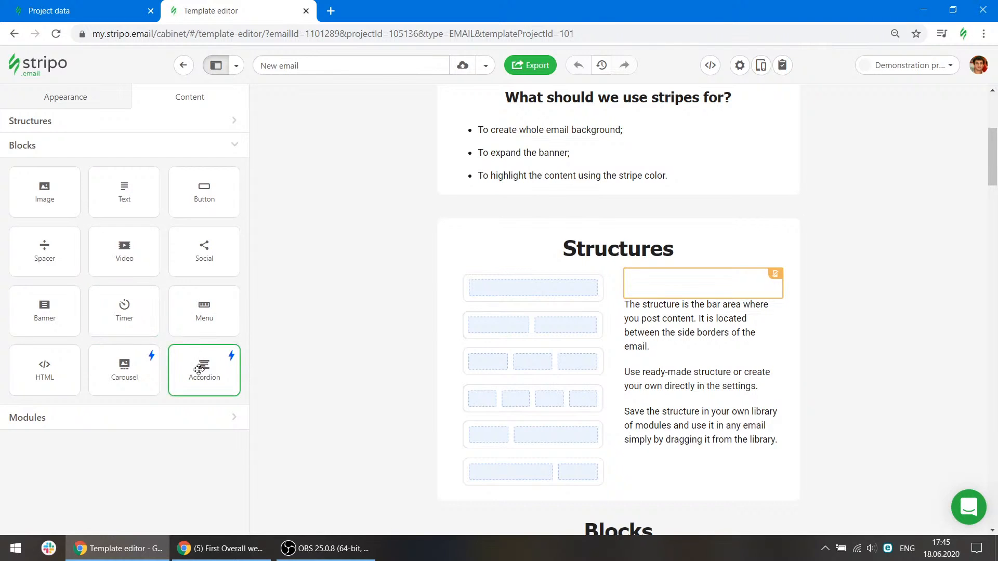
drag(199, 369, 519, 251)
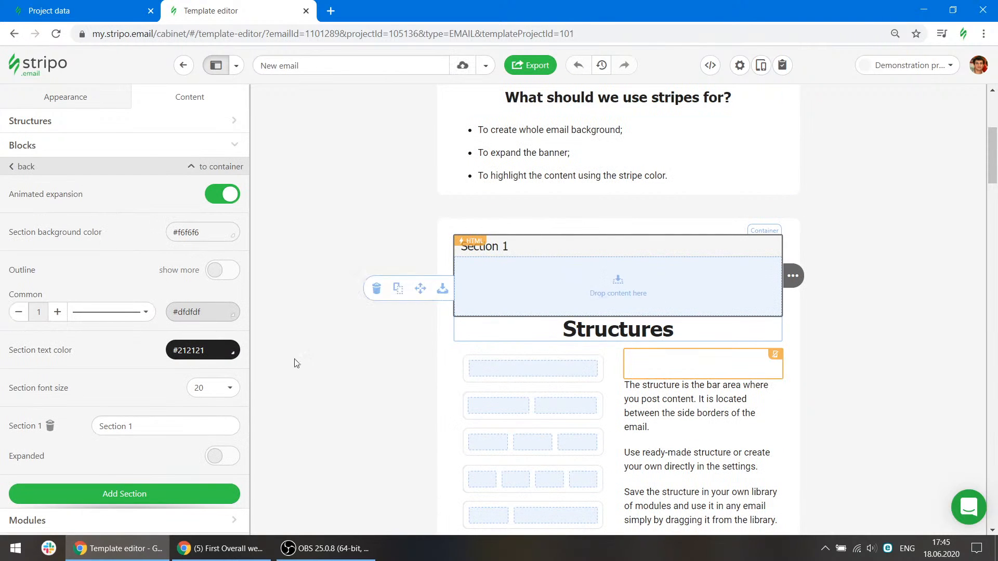
click(140, 493)
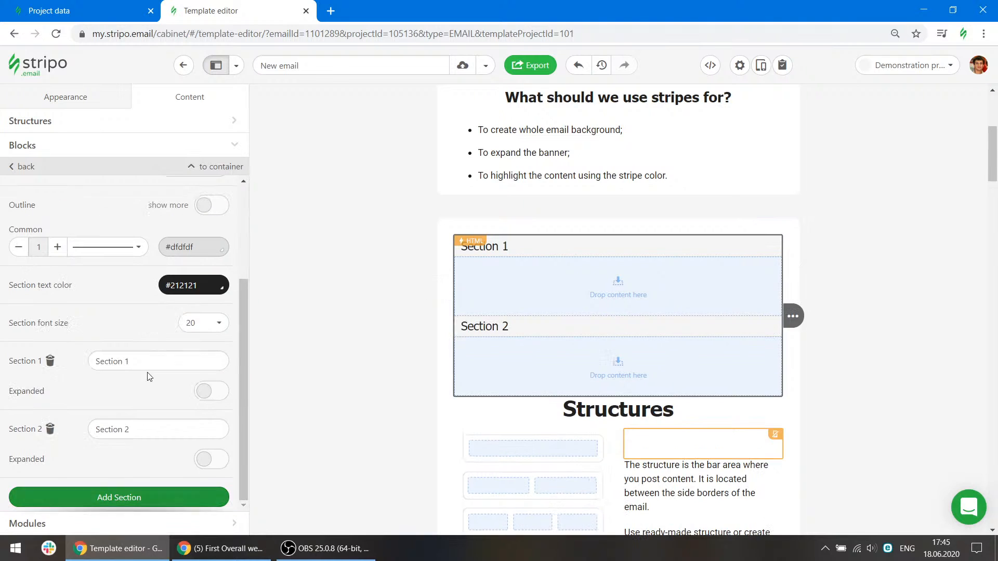
click(136, 494)
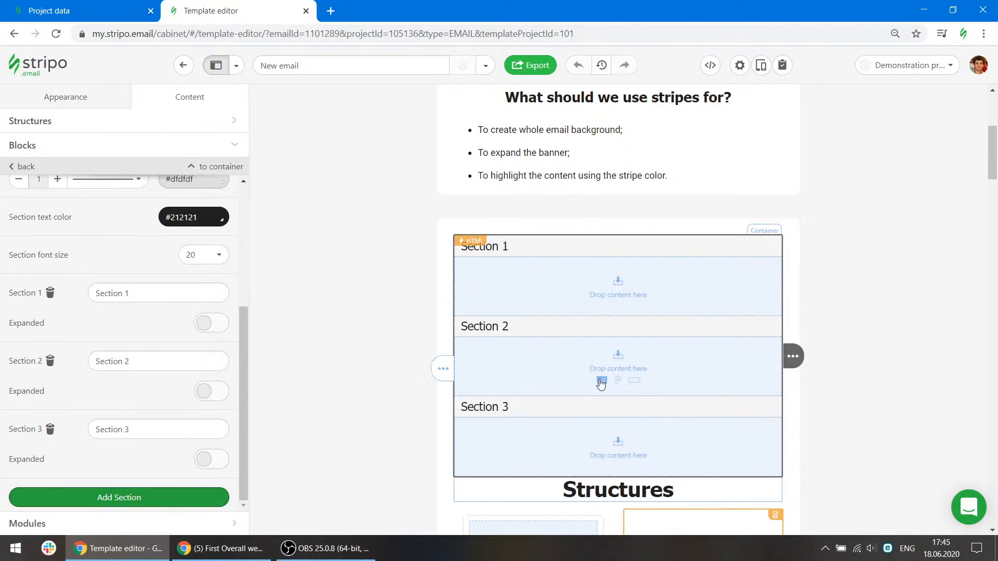
Place an image block in the accordion's Section 2 and fill it with a gallery image.
click(601, 383)
click(608, 377)
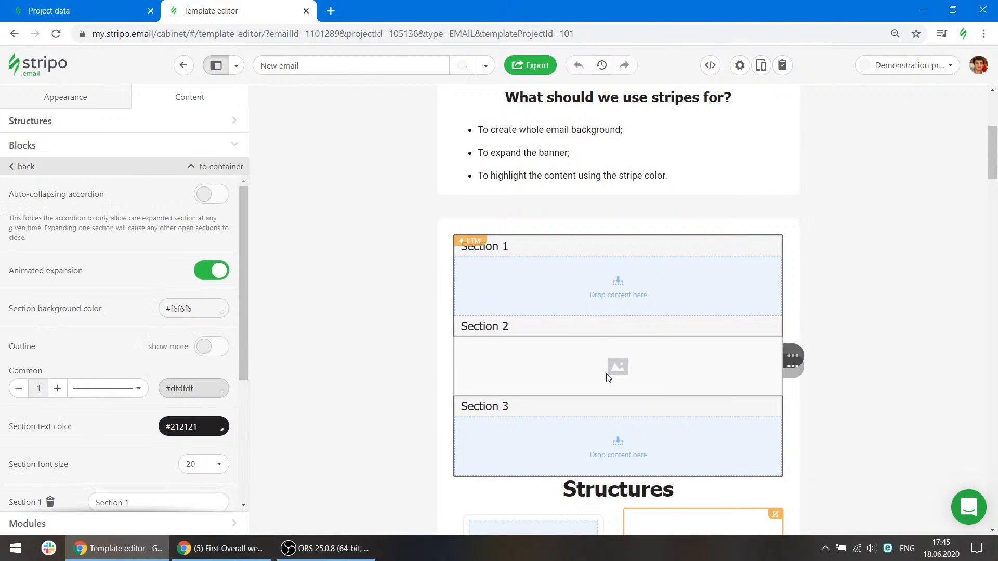
click(454, 396)
click(38, 312)
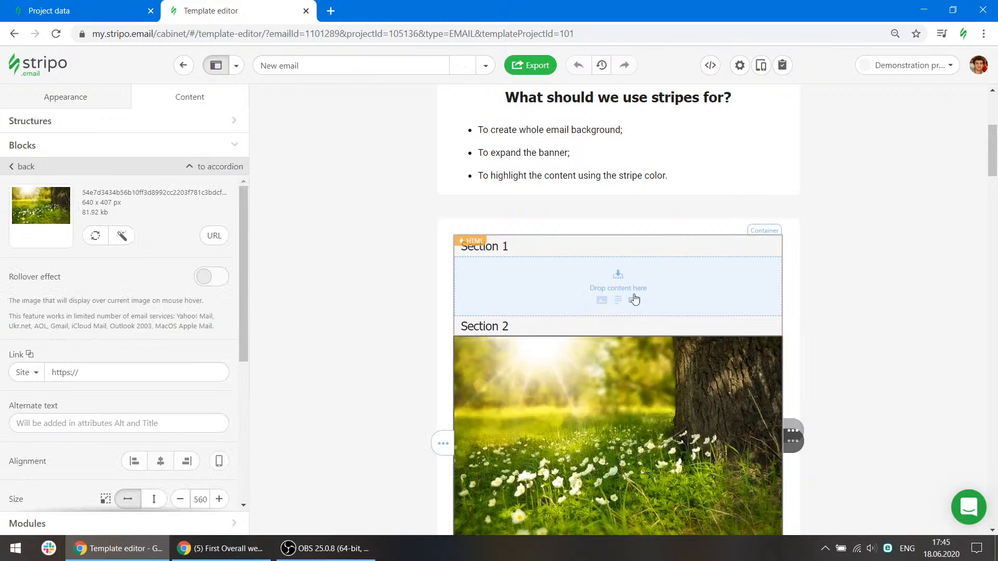
Add a text block to the accordion's Section 1 and a button to Section 3.
click(635, 300)
scroll(634, 301, down, 4)
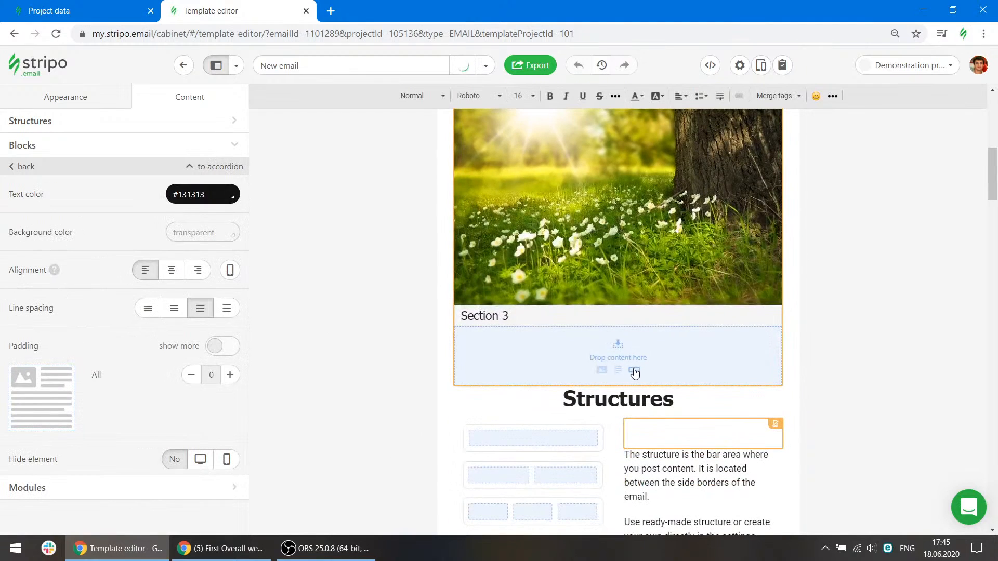
click(634, 371)
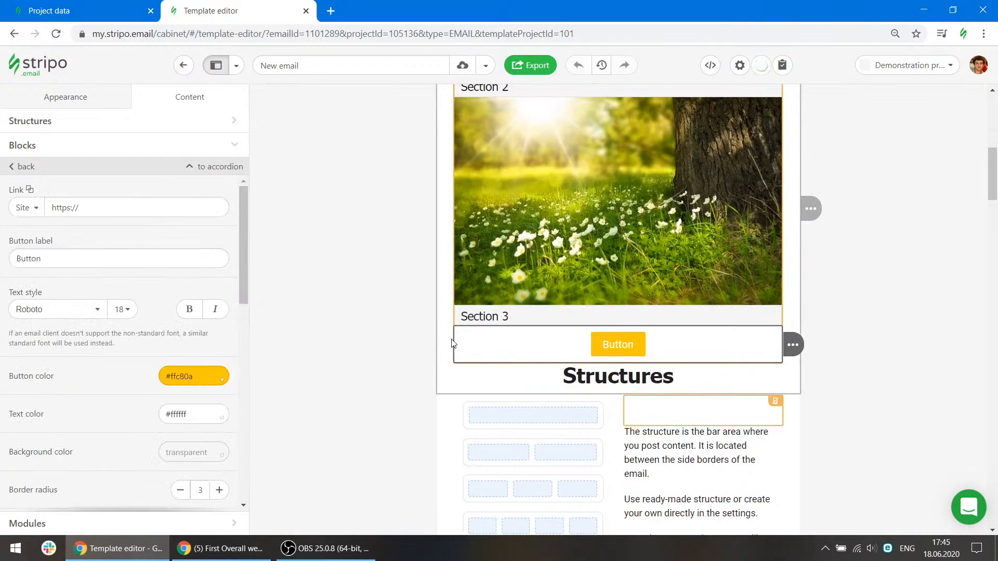
Preview the email, expand and collapse each accordion section, then close the preview.
scroll(455, 339, down, 7)
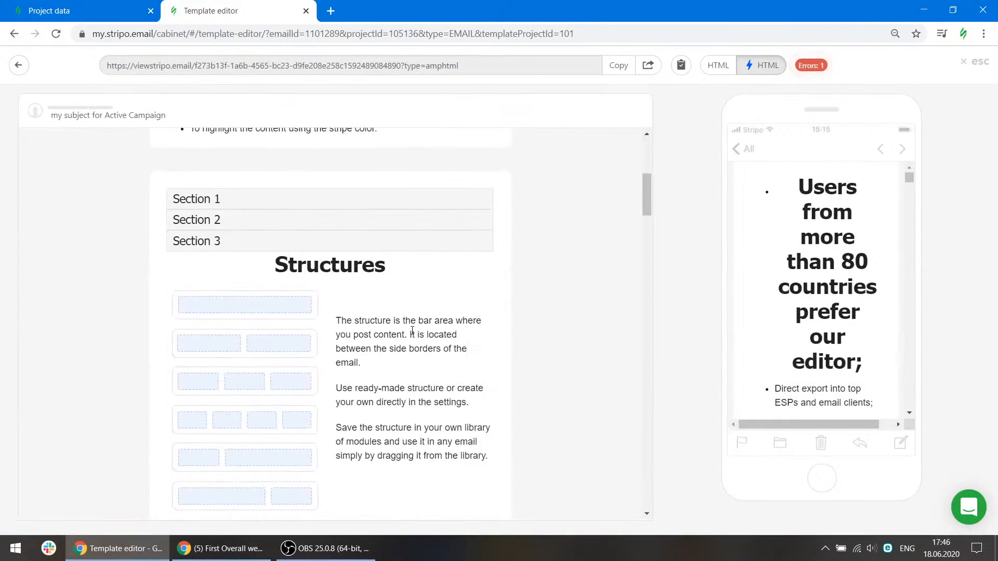
click(325, 201)
click(274, 235)
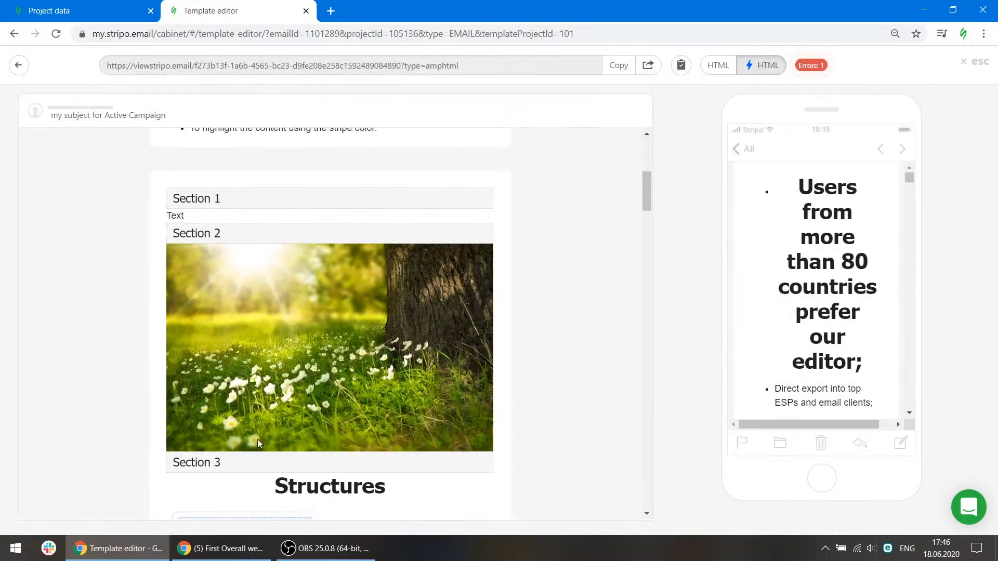
click(260, 464)
click(271, 196)
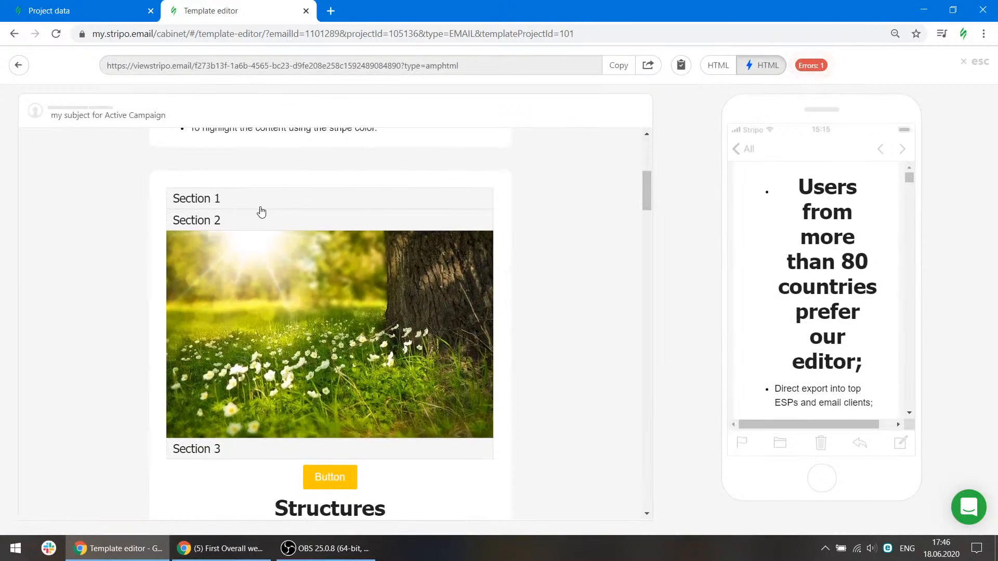
click(262, 213)
click(970, 61)
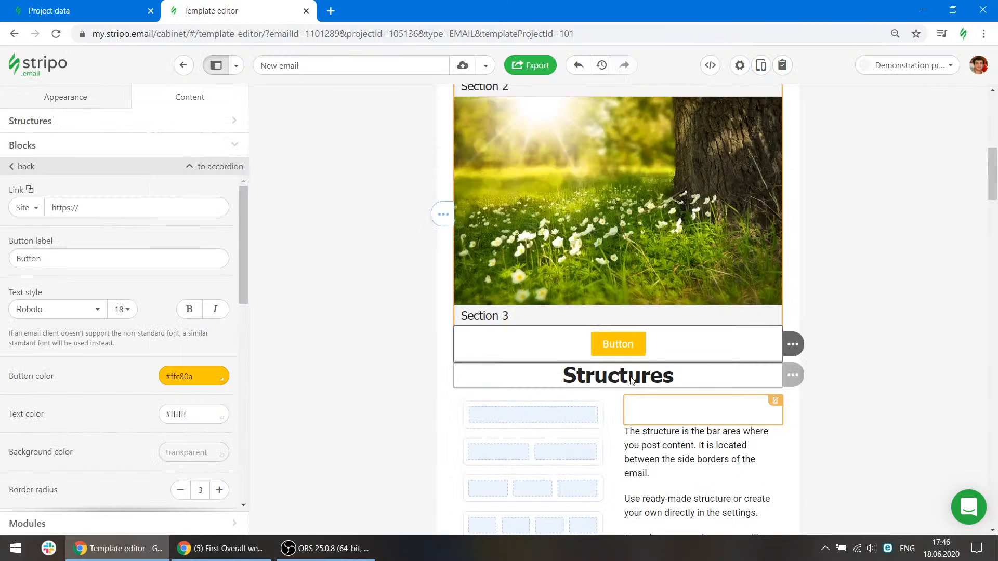
Remove the image from the accordion's Section 2, then delete the whole accordion block.
scroll(790, 343, up, 4)
mouse_move(832, 401)
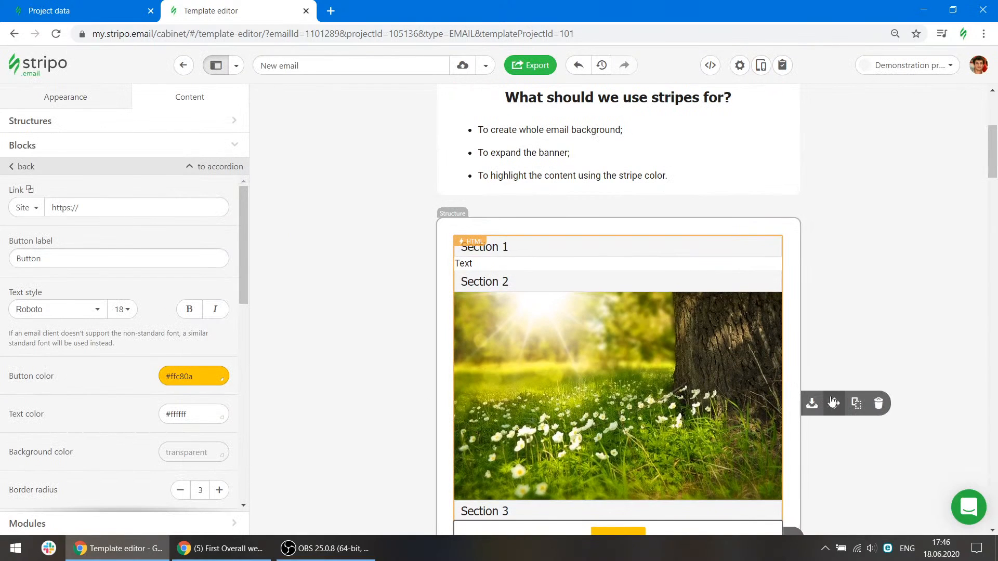
click(757, 400)
click(839, 397)
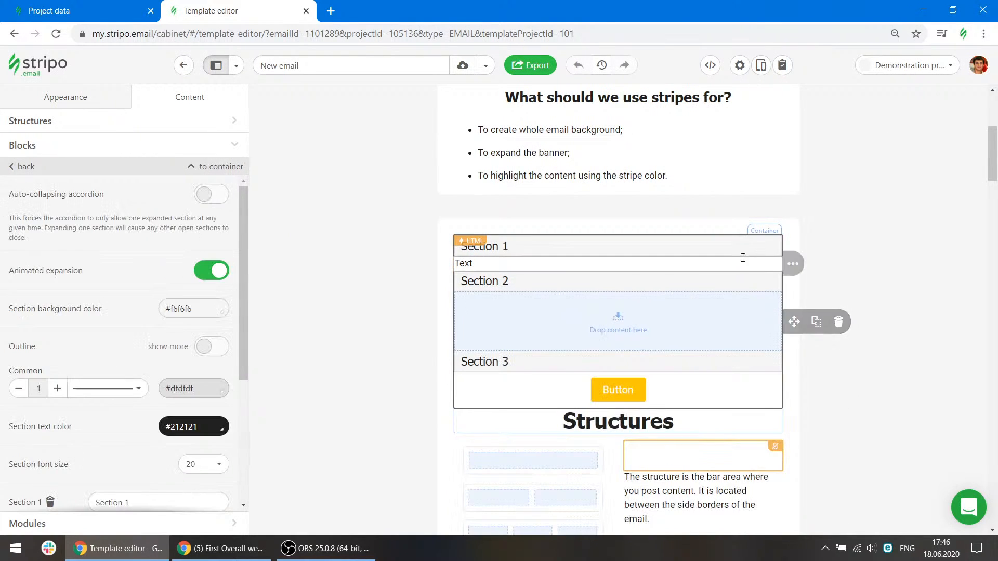
click(838, 322)
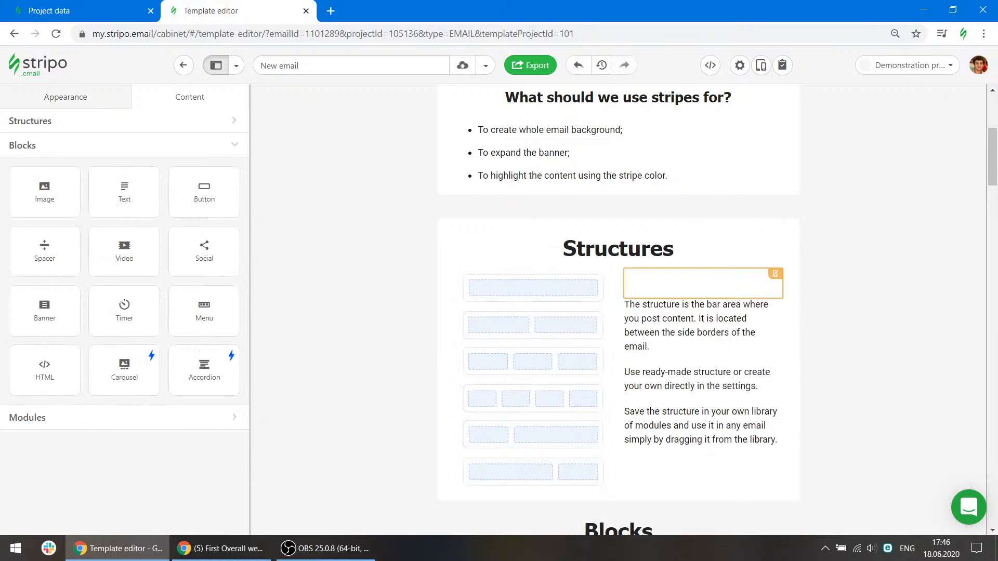